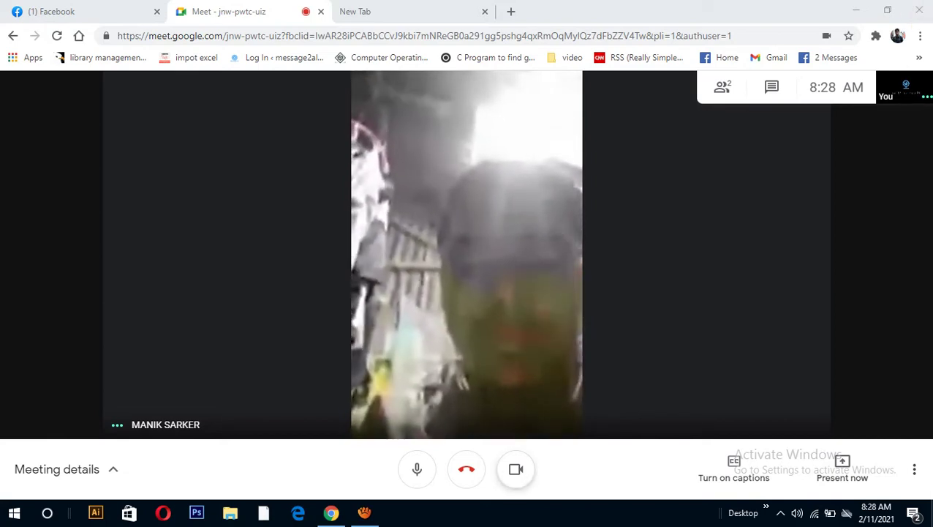
Present your entire screen to everyone in the Google Meet call.
left_click(843, 468)
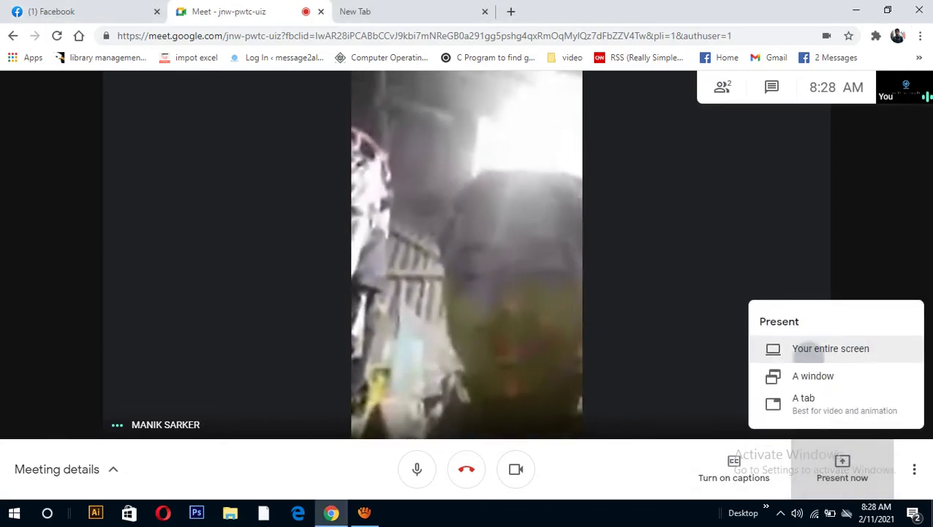
left_click(812, 348)
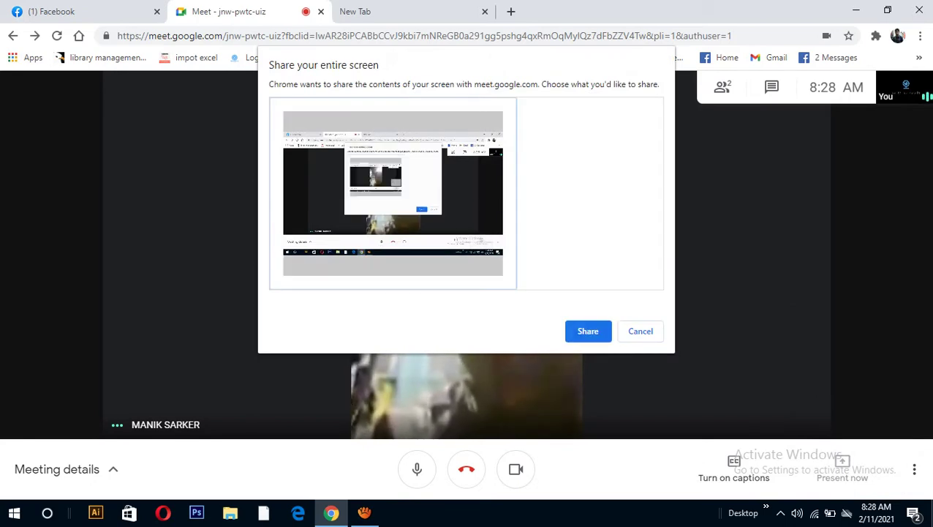
left_click(588, 331)
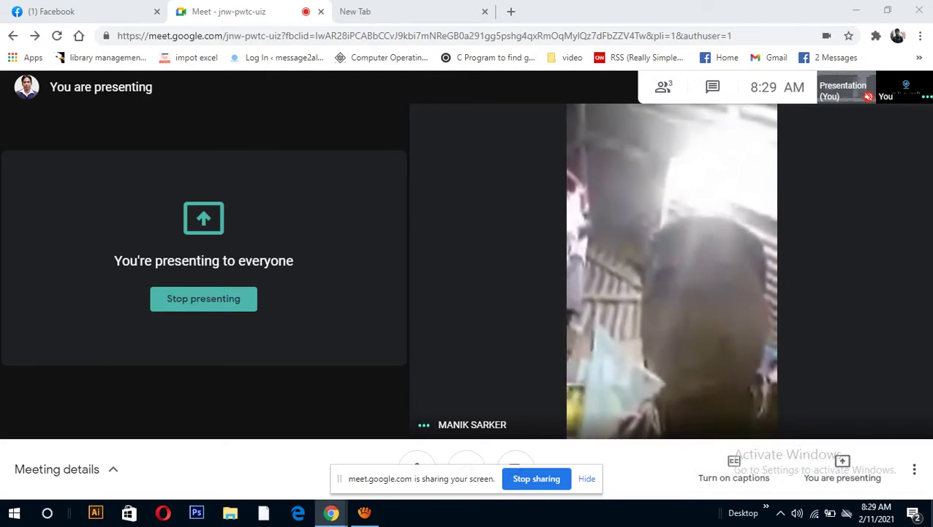
Turn on live captions and add your own video tile to the main grid.
left_click(734, 469)
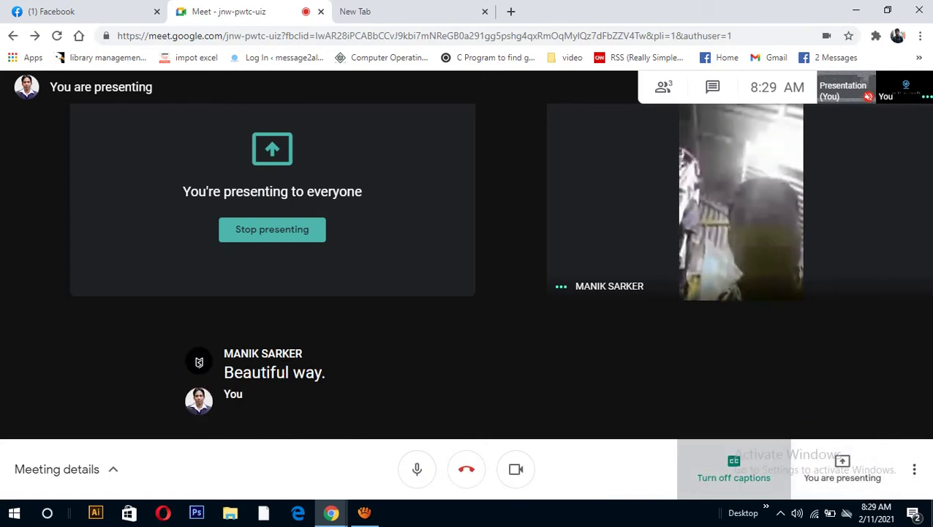
left_click(734, 469)
left_click(733, 469)
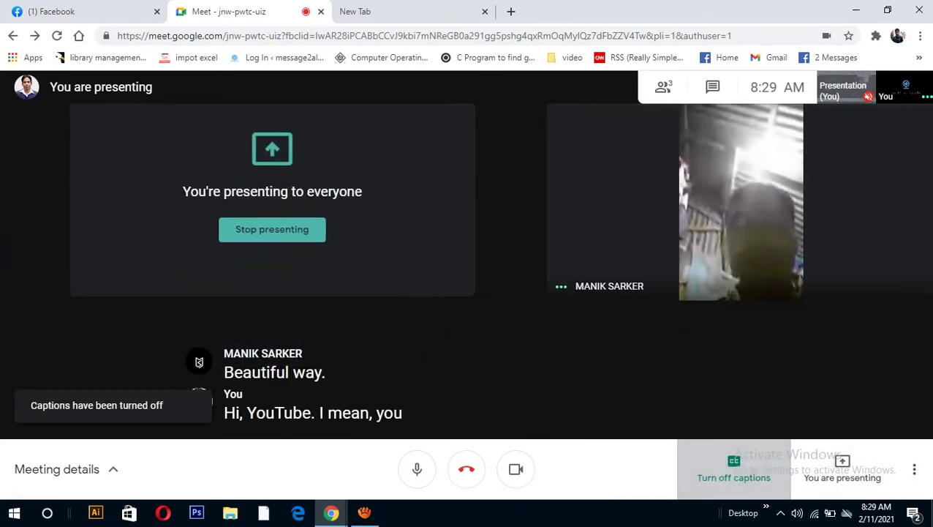
left_click(920, 87)
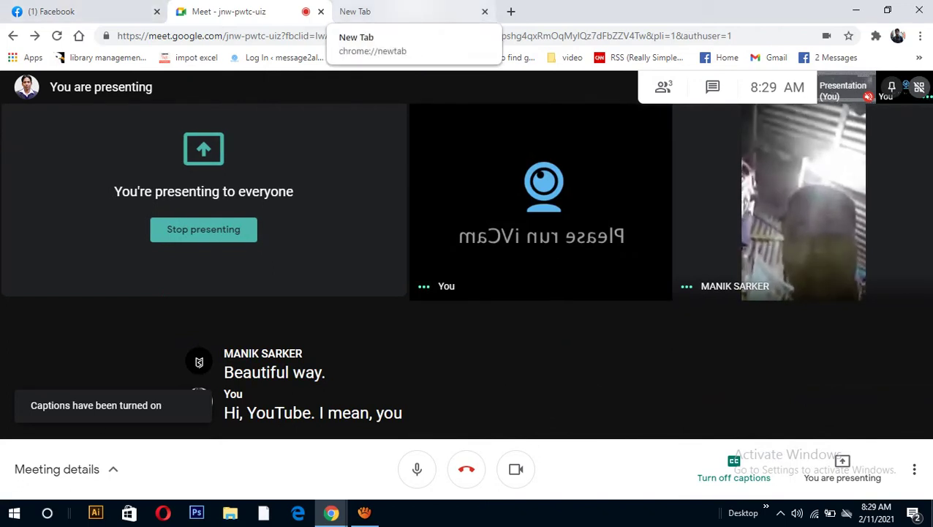
Load kksolutionbd.com/cpanel in the empty new tab.
left_click(380, 11)
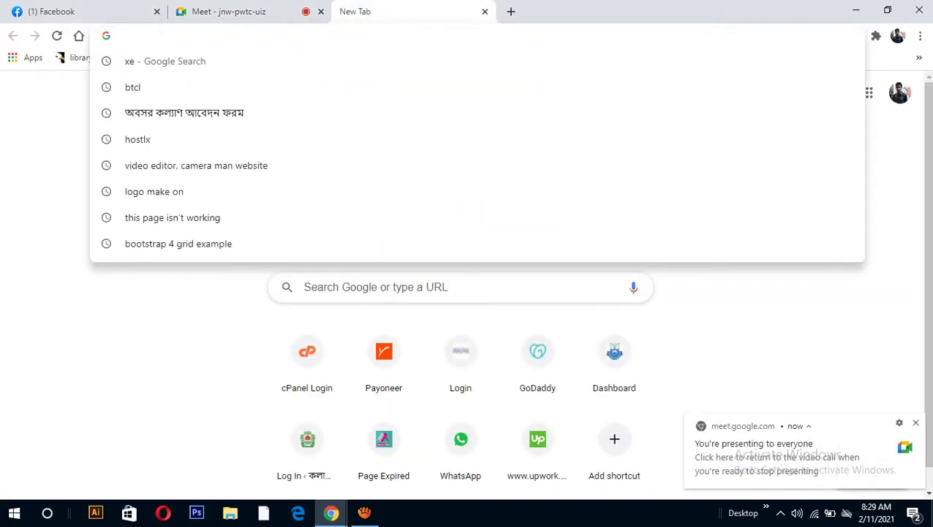
type("k")
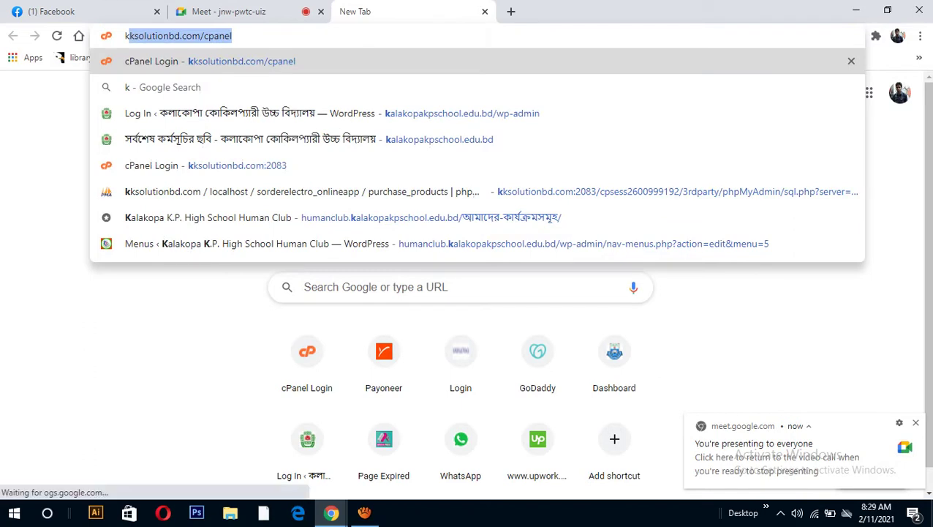
left_click(169, 36)
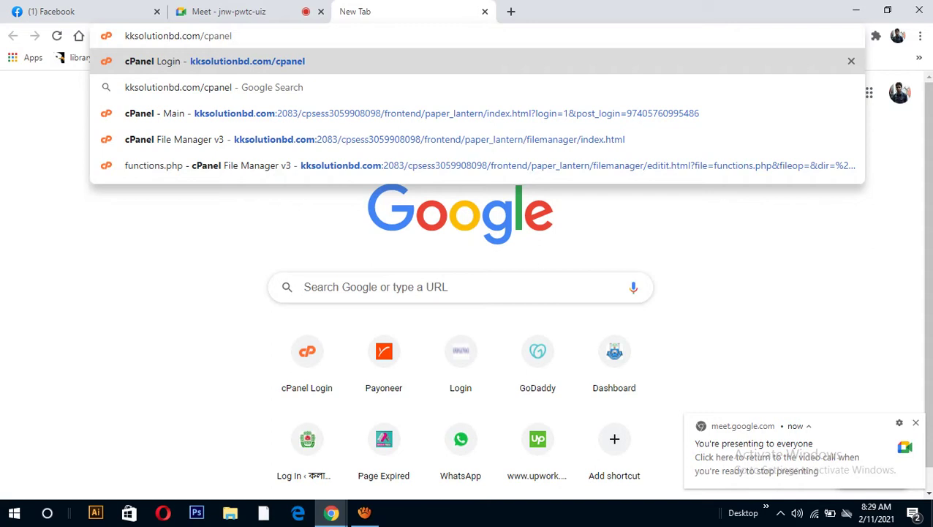
key("Return")
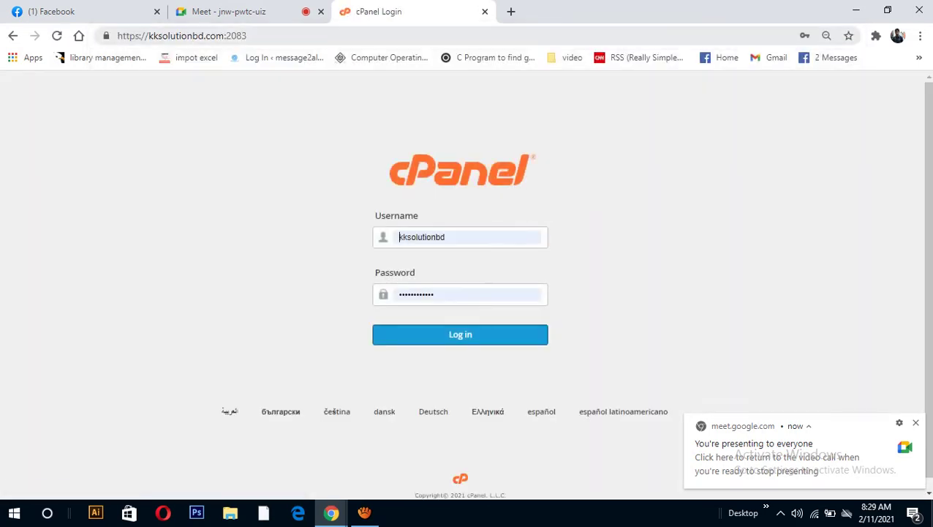
Open the kksolutionbd.com homepage in another tab, then return to the cPanel login tab.
left_click_drag(225, 35, 117, 35)
right_click(133, 35)
left_click(167, 82)
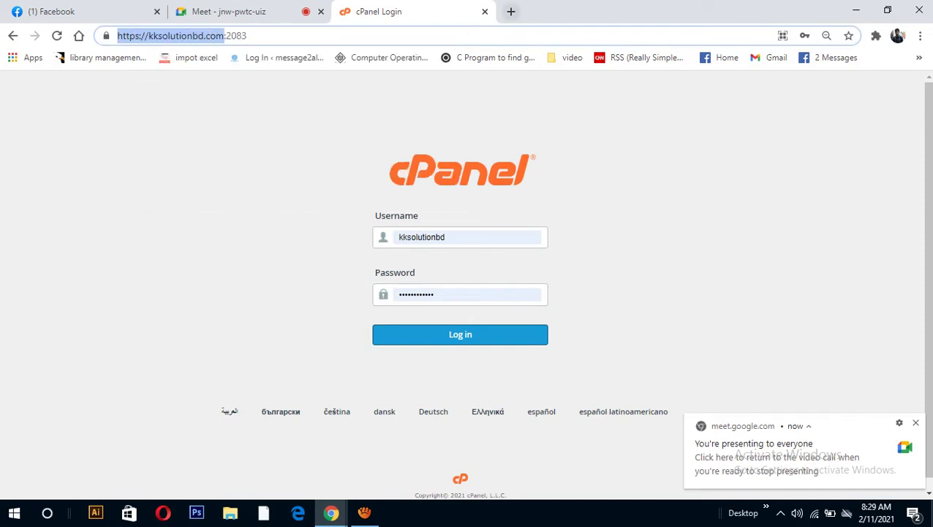
left_click(511, 11)
right_click(506, 35)
left_click(542, 96)
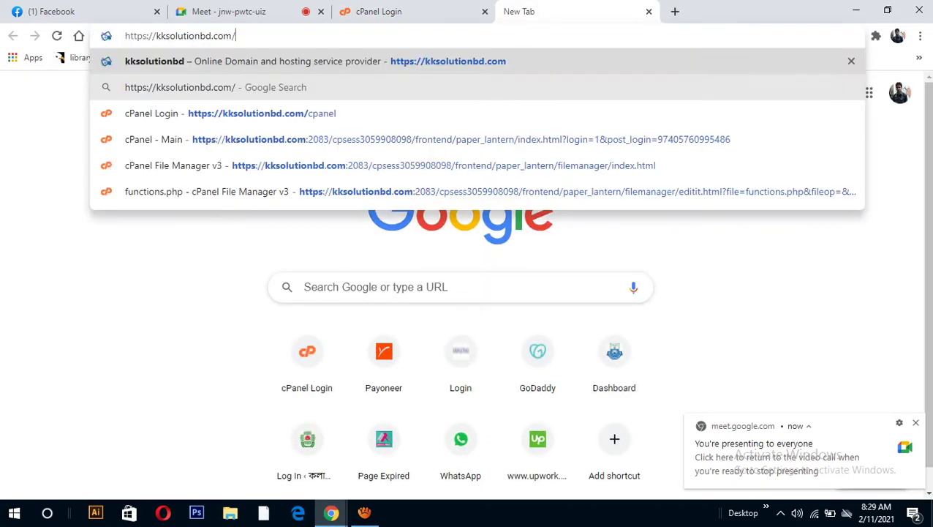
key("Return")
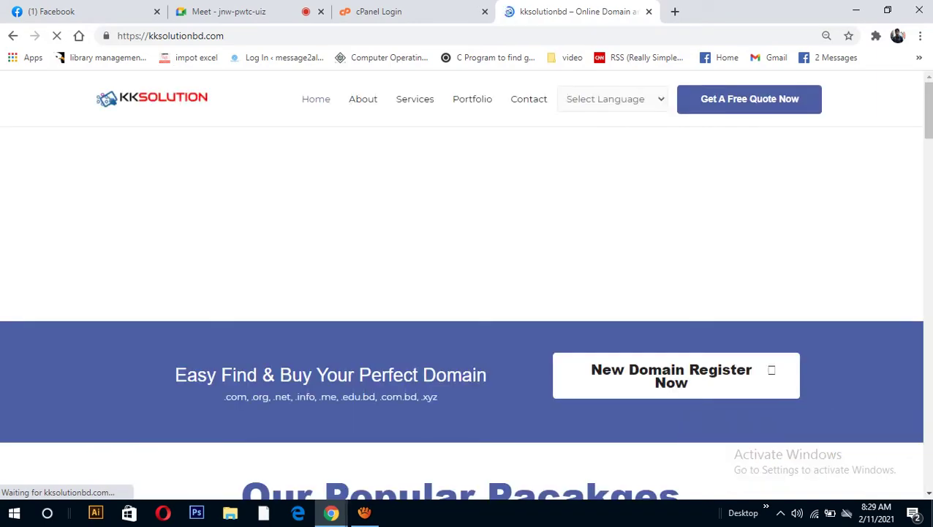
scroll(461, 285, "down", 20)
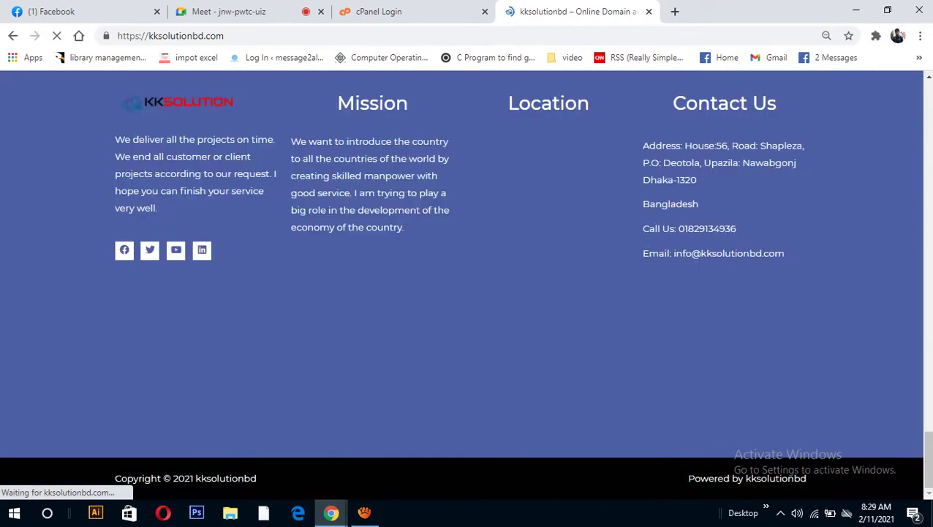
left_click(395, 11)
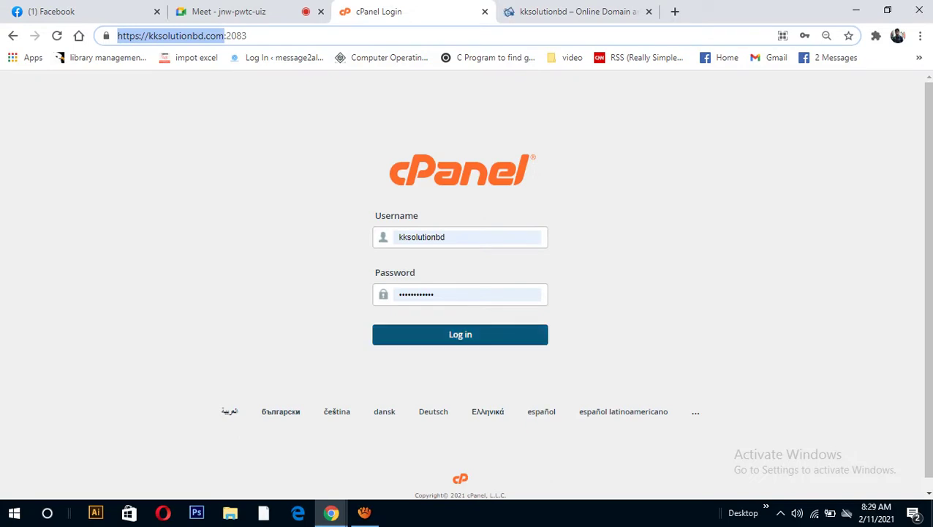
Log in to cPanel with the filled credentials and browse the dashboard's tool sections.
left_click(460, 334)
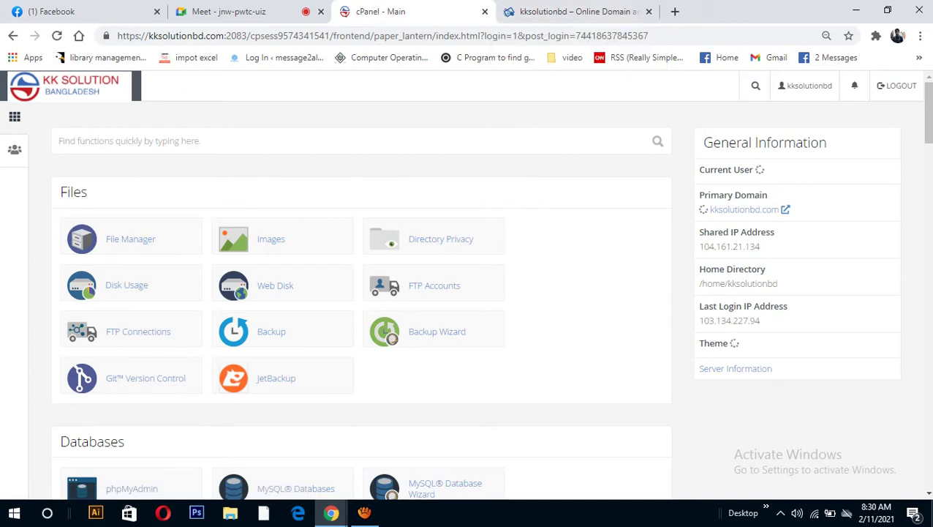
scroll(361, 292, "down", 15)
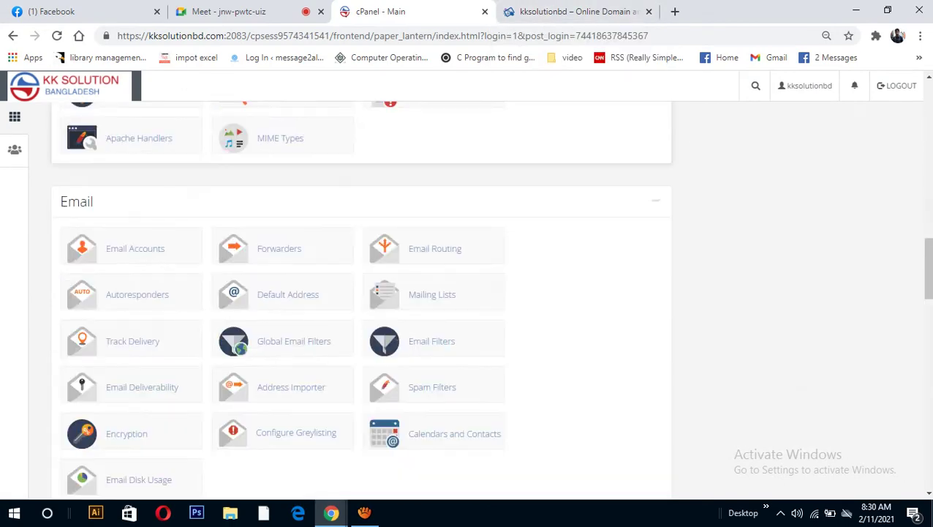
scroll(361, 292, "down", 20)
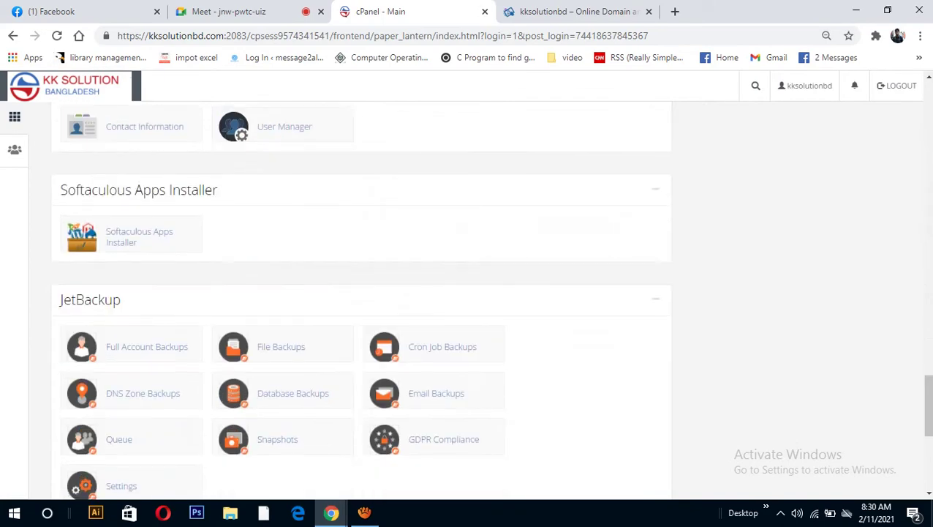
scroll(361, 292, "down", 5)
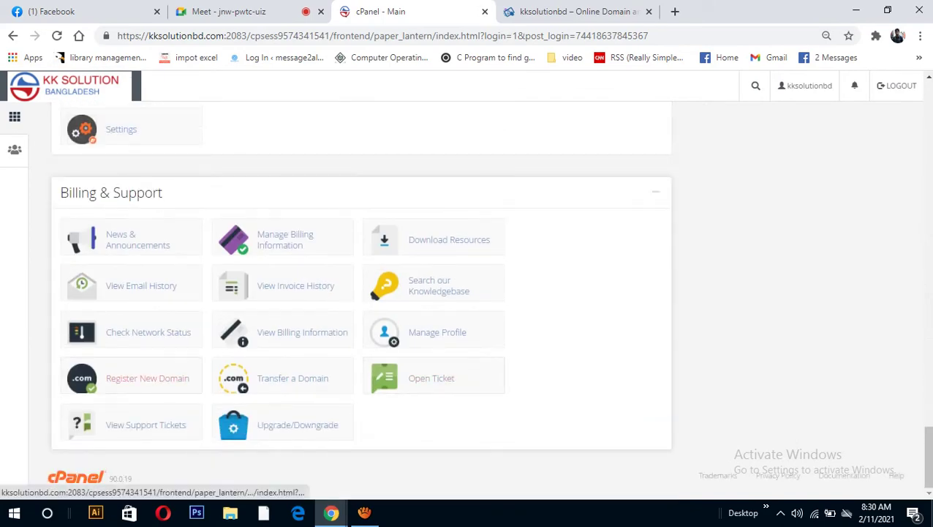
scroll(132, 388, "up", 4)
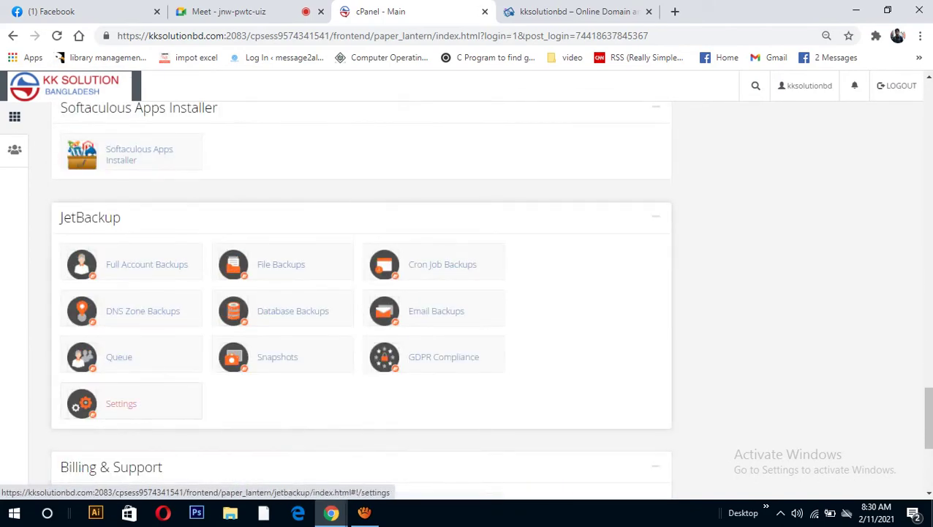
scroll(362, 292, "up", 2)
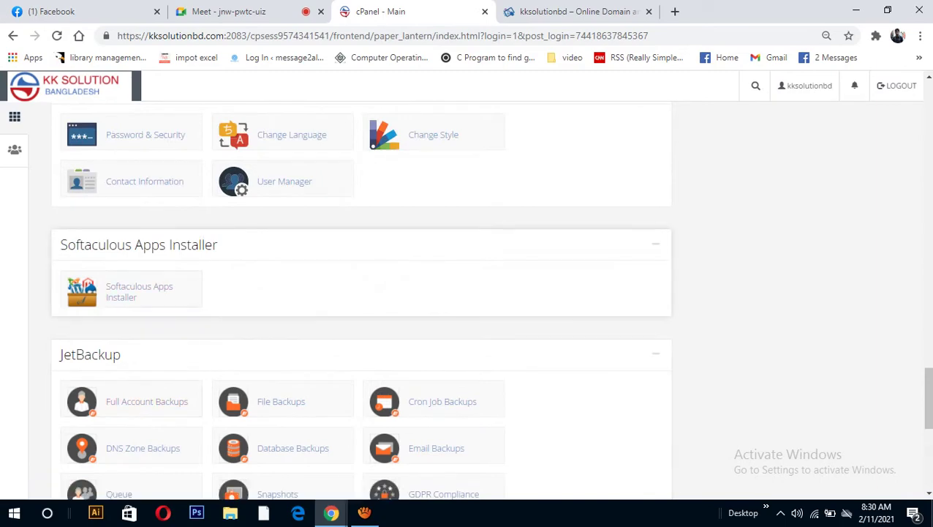
scroll(361, 293, "up", 15)
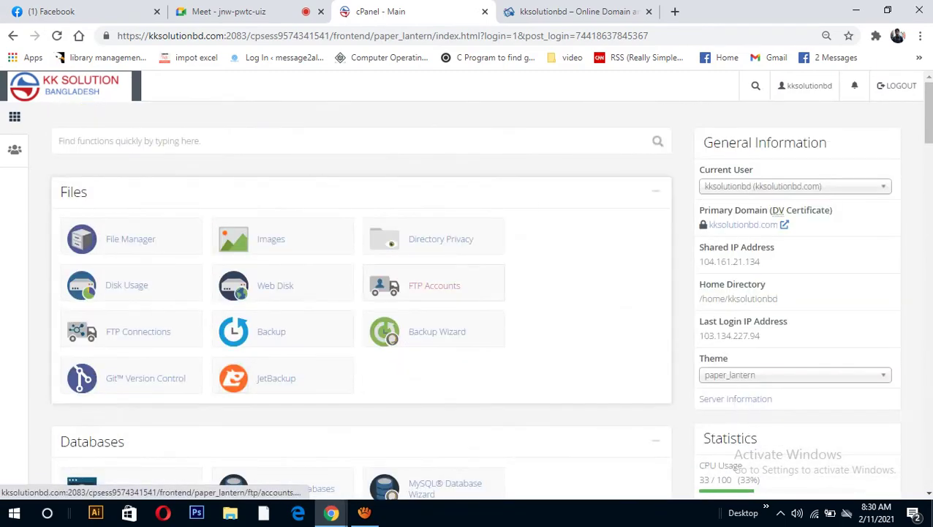
scroll(431, 285, "down", 15)
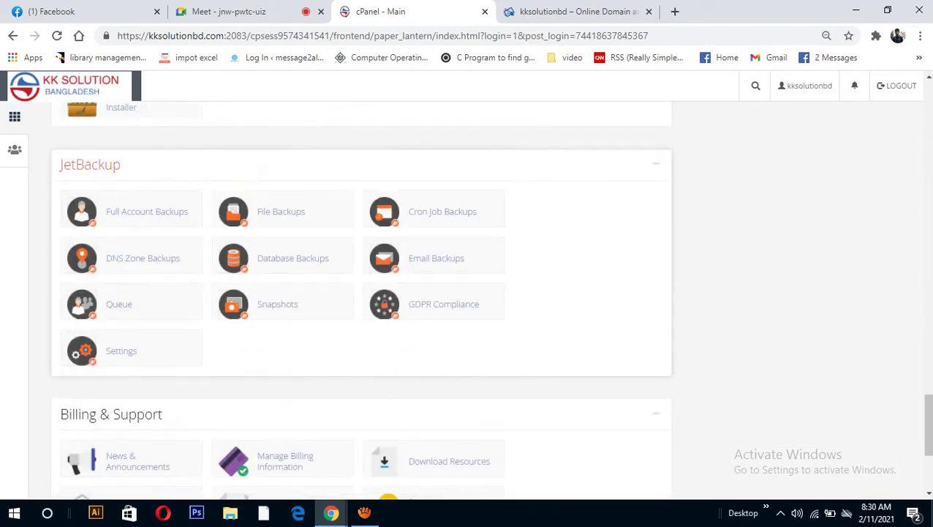
scroll(362, 293, "down", 3)
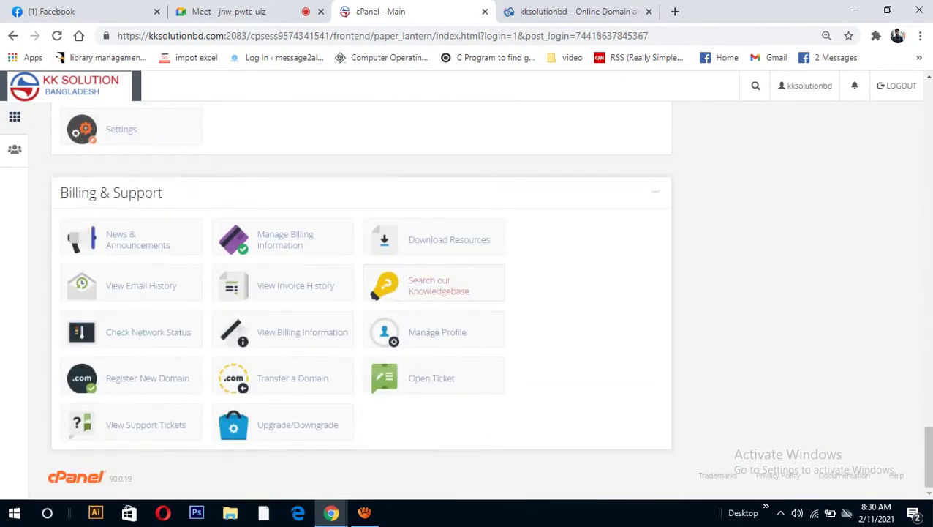
scroll(362, 292, "up", 5)
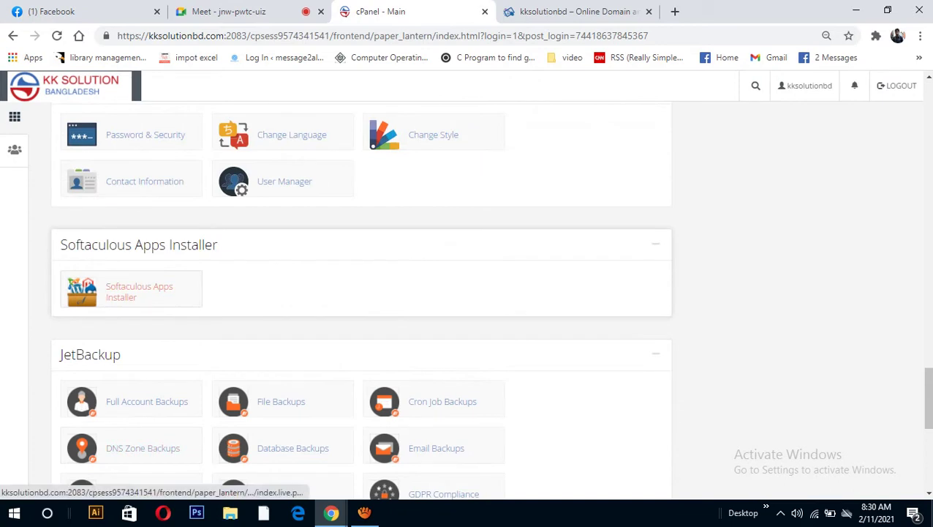
After Softaculous fails with a LICENSE error, open phpMyAdmin from Databases in a new tab.
left_click(139, 292)
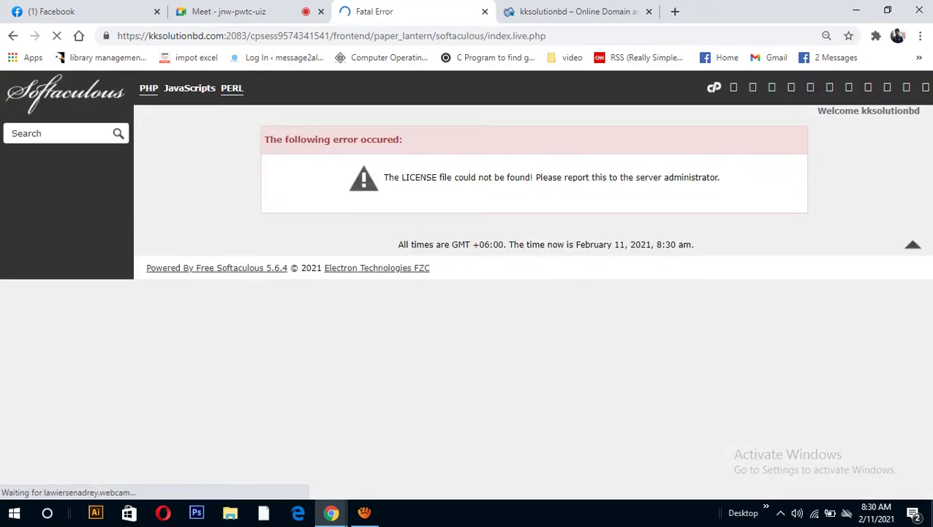
left_click(714, 87)
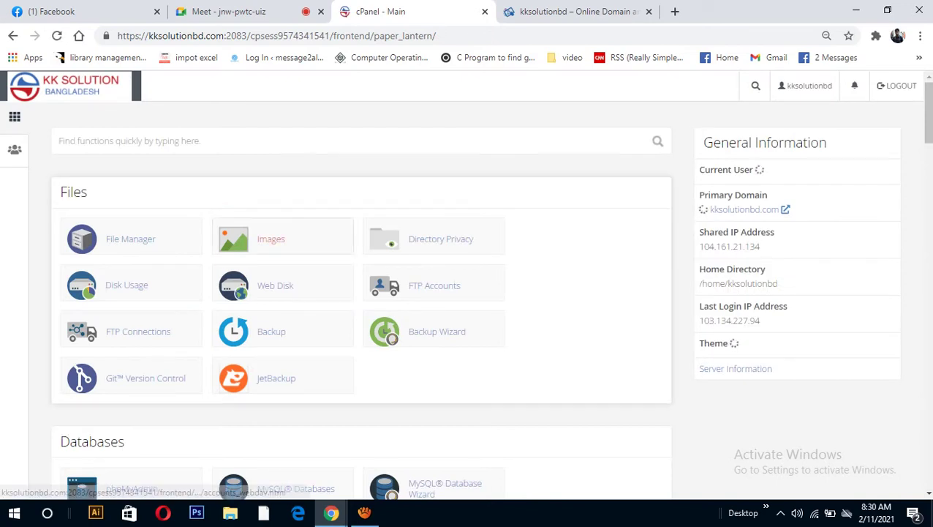
scroll(278, 183, "down", 2)
scroll(278, 183, "down", 1)
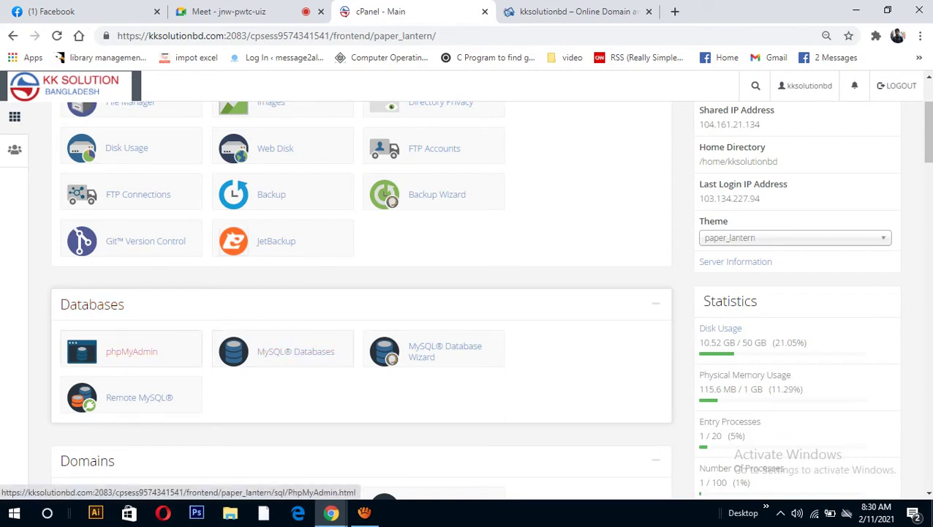
right_click(140, 351)
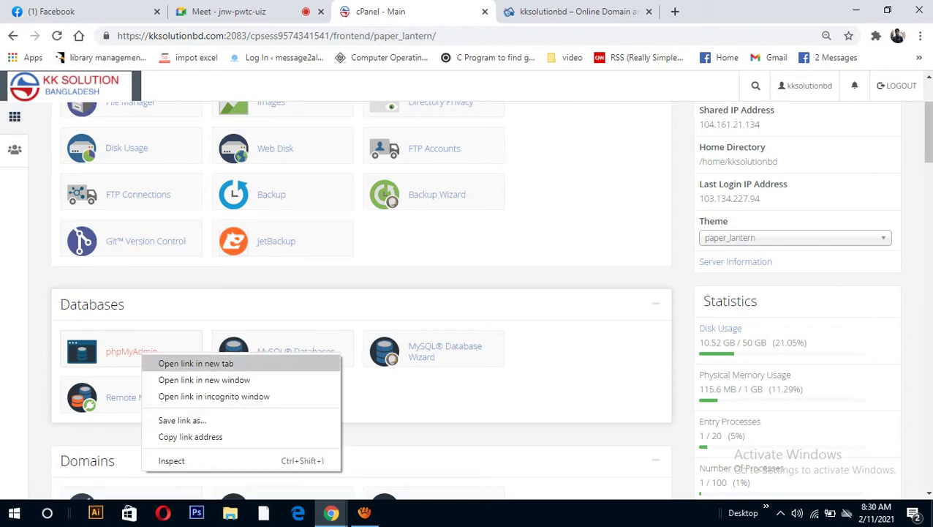
left_click(176, 361)
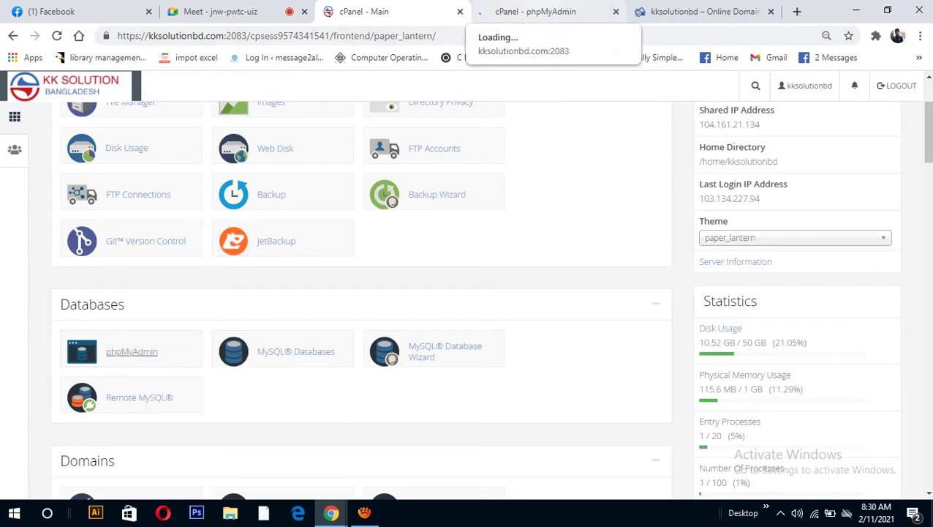
Switch to the new cPanel - phpMyAdmin tab to load its database list.
left_click(527, 12)
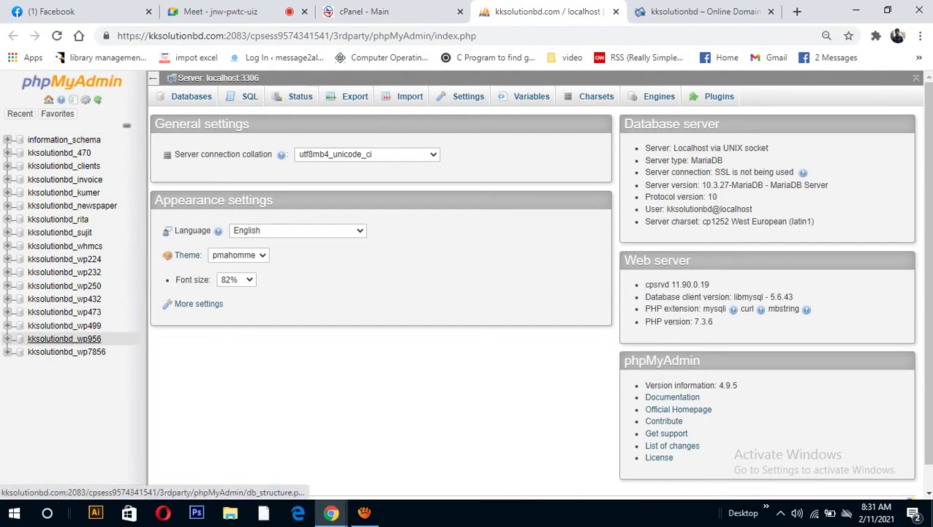
On the MySQL Databases page, create the database newsite, producing kksolutionbd_newsite.
left_click(387, 12)
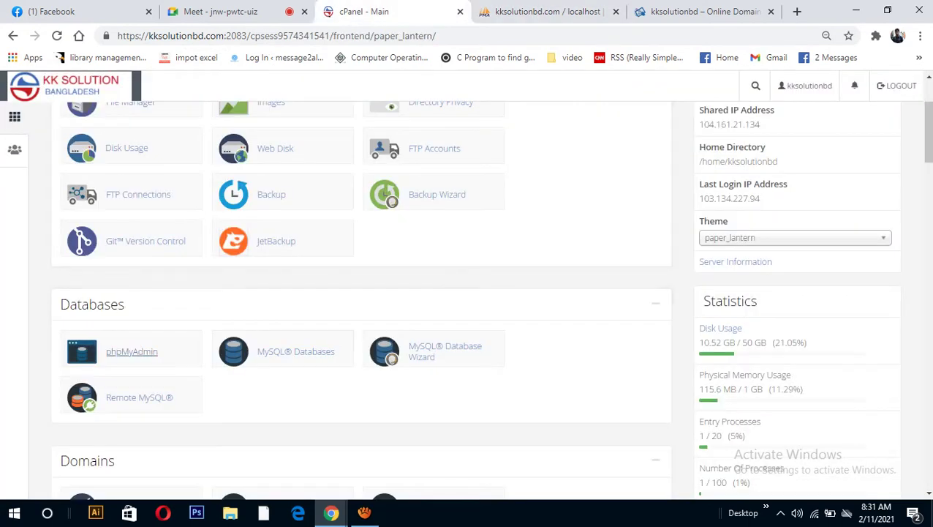
scroll(87, 468, "down", 2)
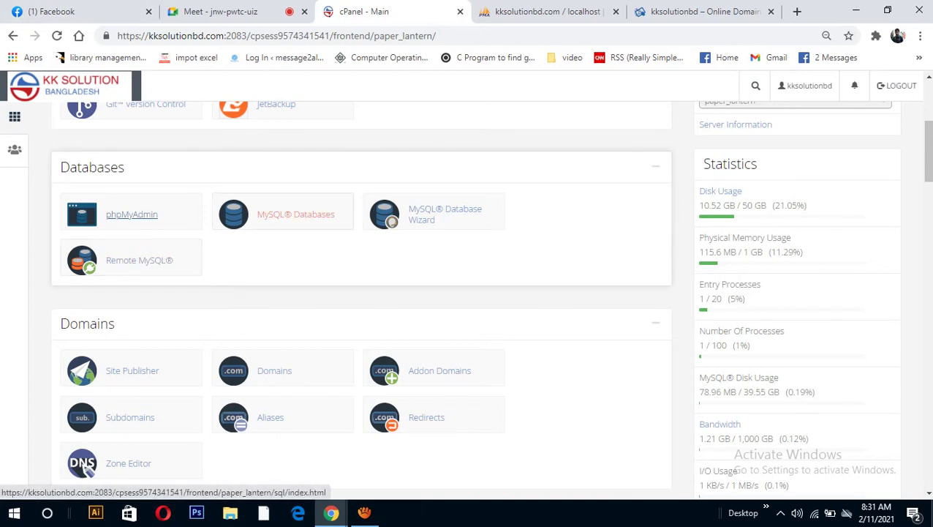
left_click(132, 214)
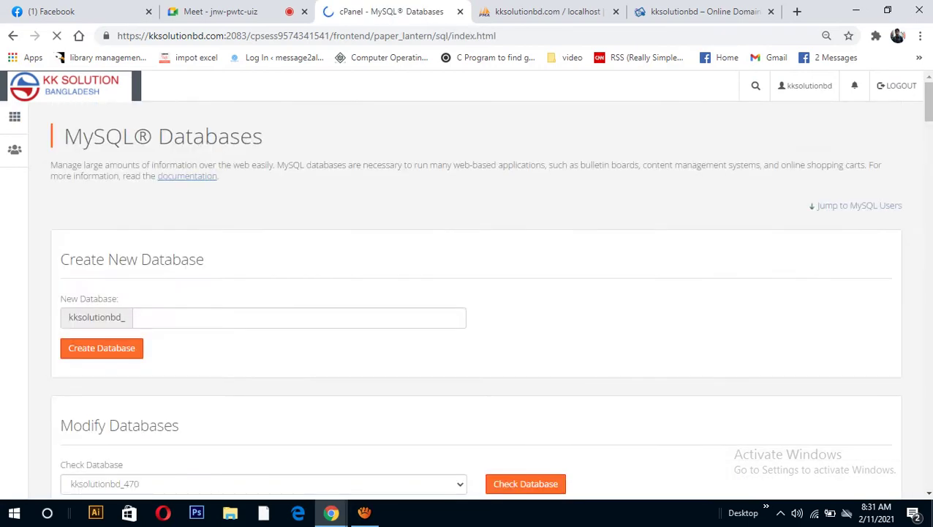
left_click(219, 317)
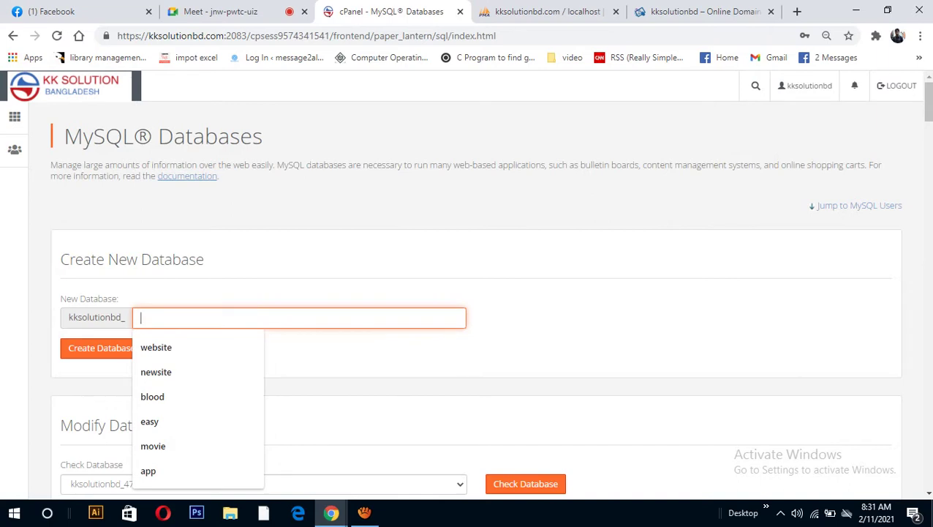
type("new")
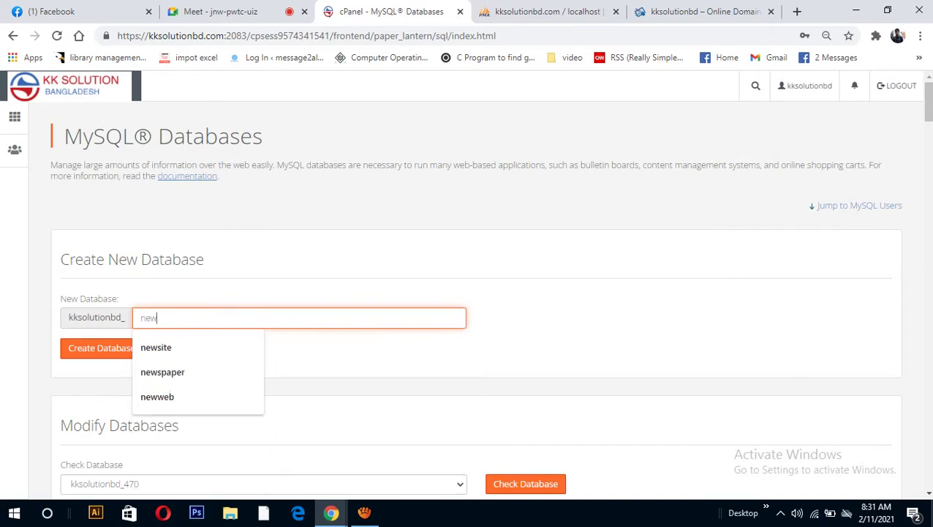
type("site")
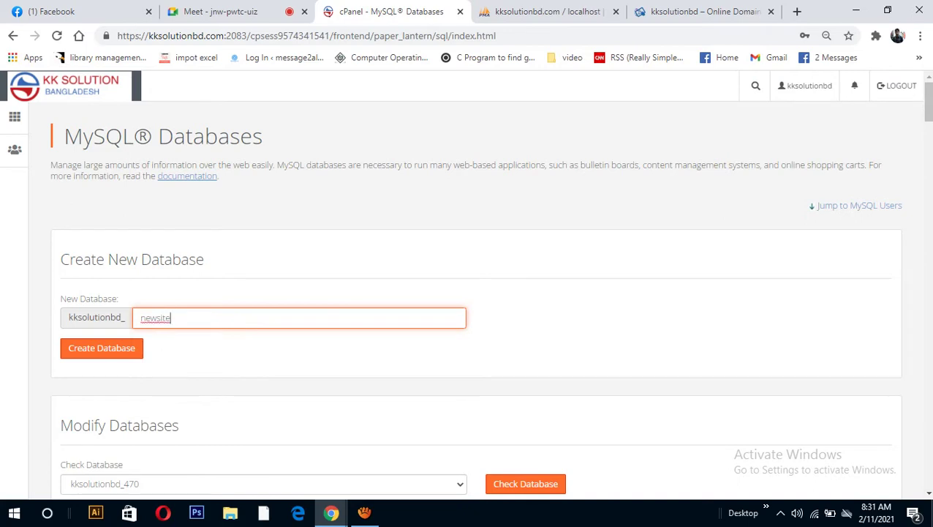
key("shift+Left")
key("shift+Left")
key("shift+Left")
key("shift+Left")
key("shift+Left")
key("shift+Left")
key("Return")
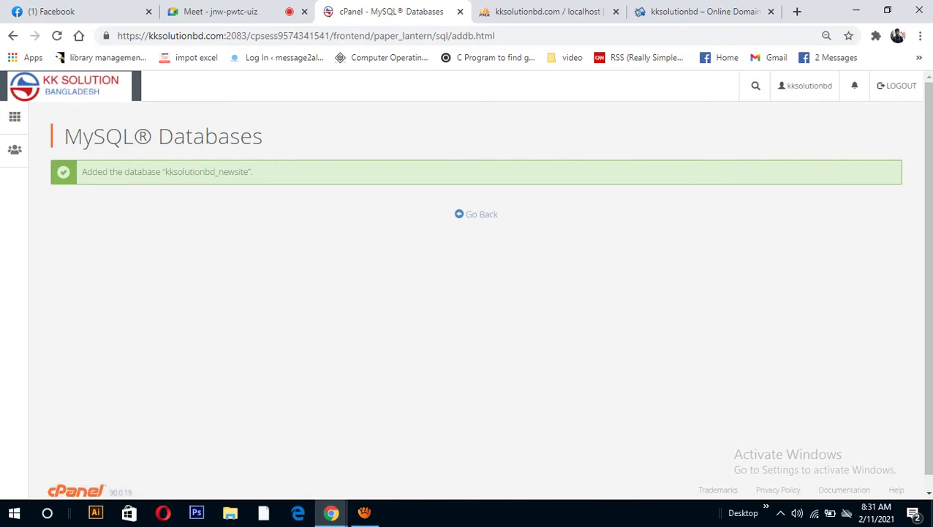
left_click_drag(168, 172, 244, 172)
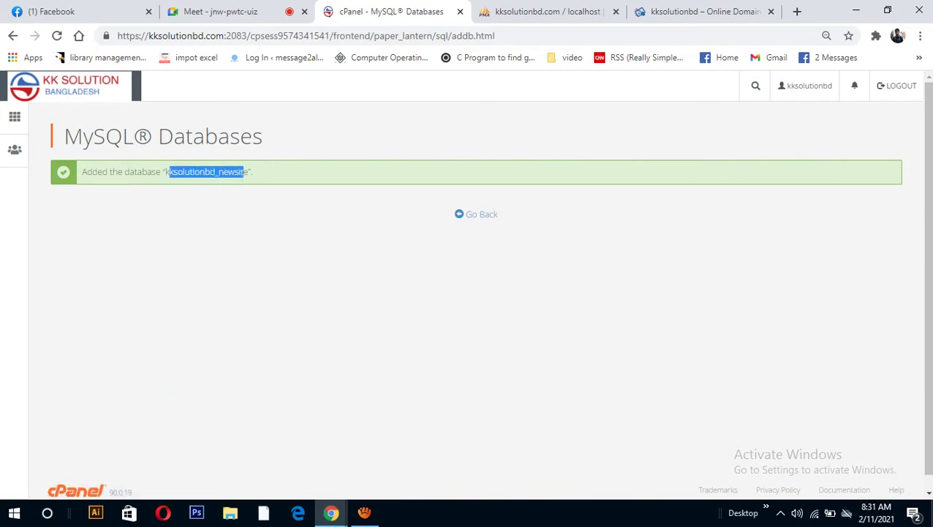
left_click(479, 213)
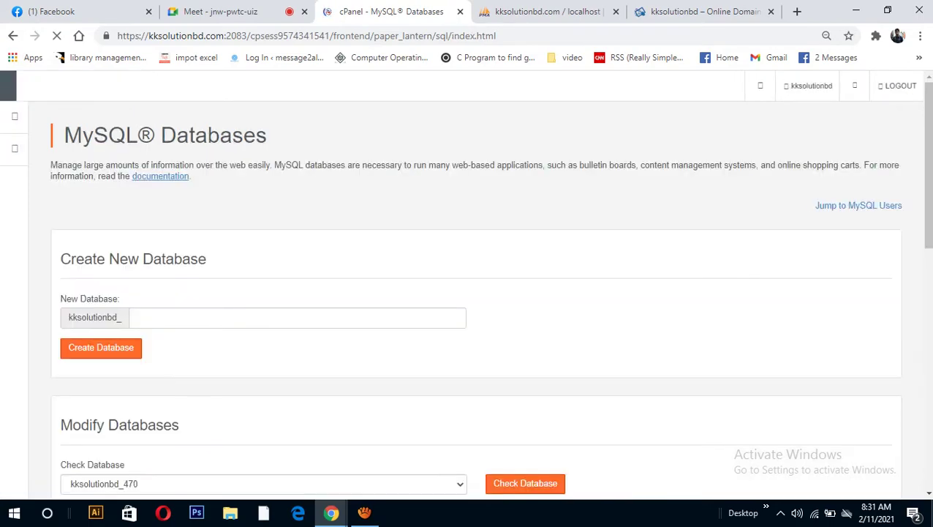
scroll(488, 285, "down", 4)
scroll(489, 285, "up", 4)
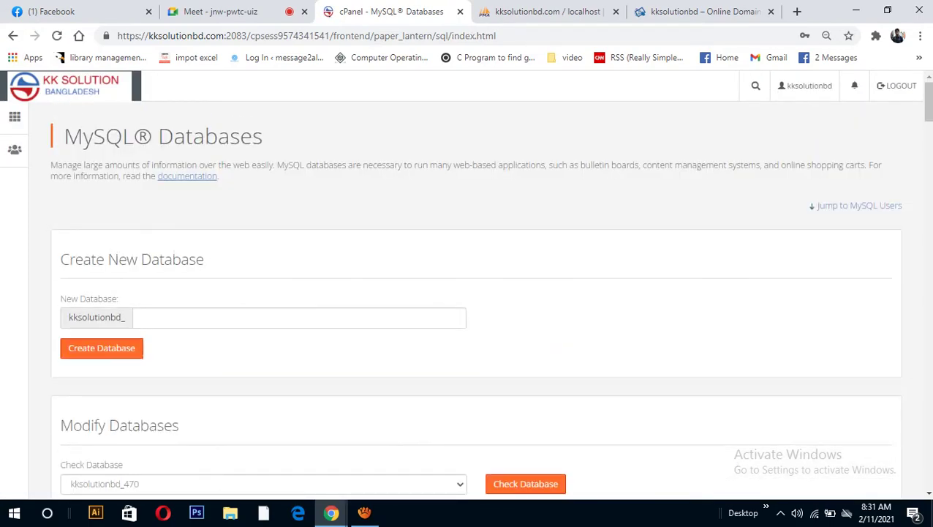
left_click(299, 317)
Enter newsite as the username under Add New User.
scroll(475, 299, "down", 13)
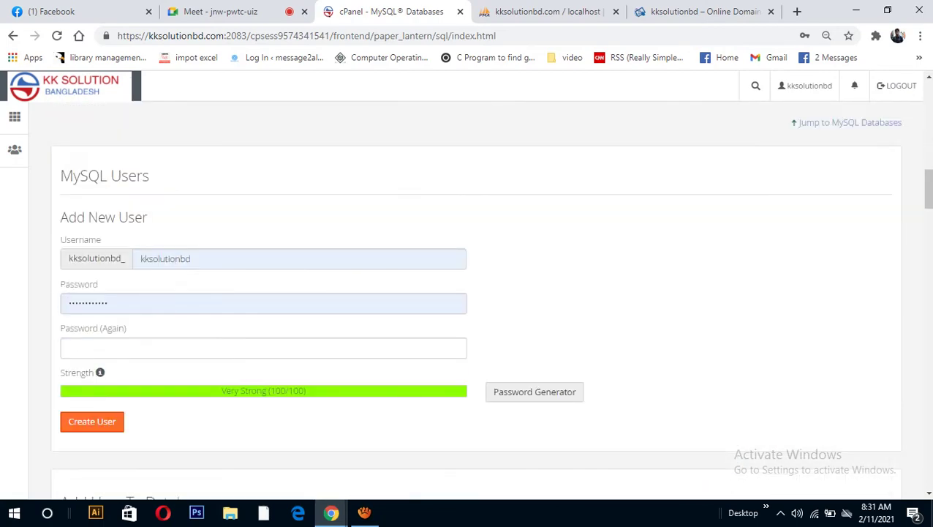
double_click(165, 258)
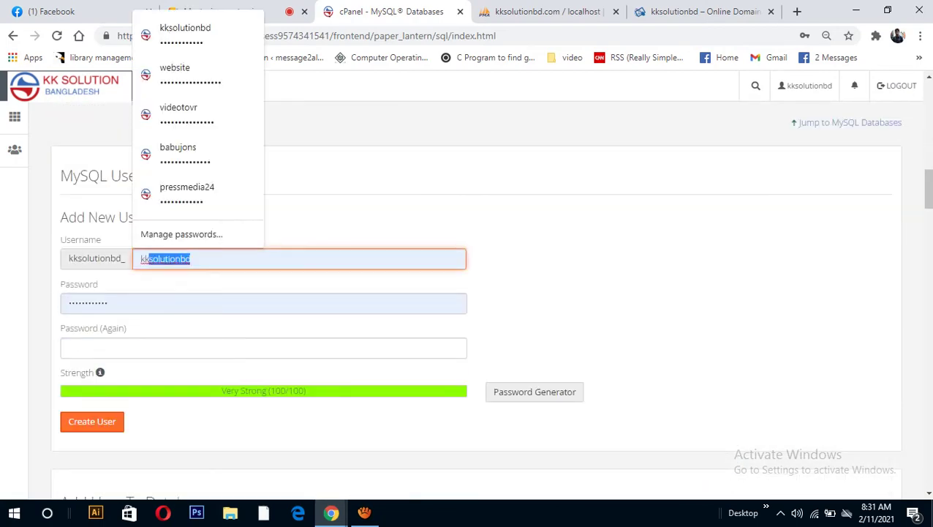
left_click(142, 258)
type("newsite")
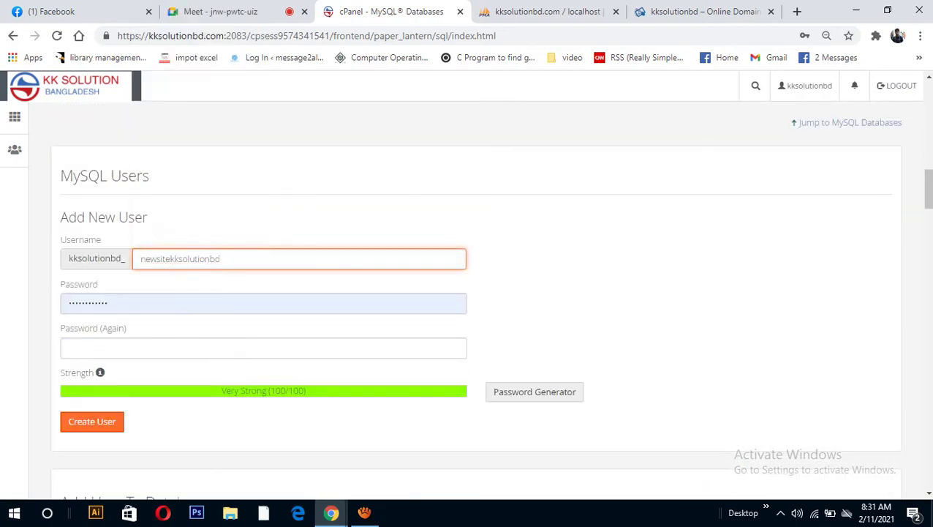
double_click(142, 259)
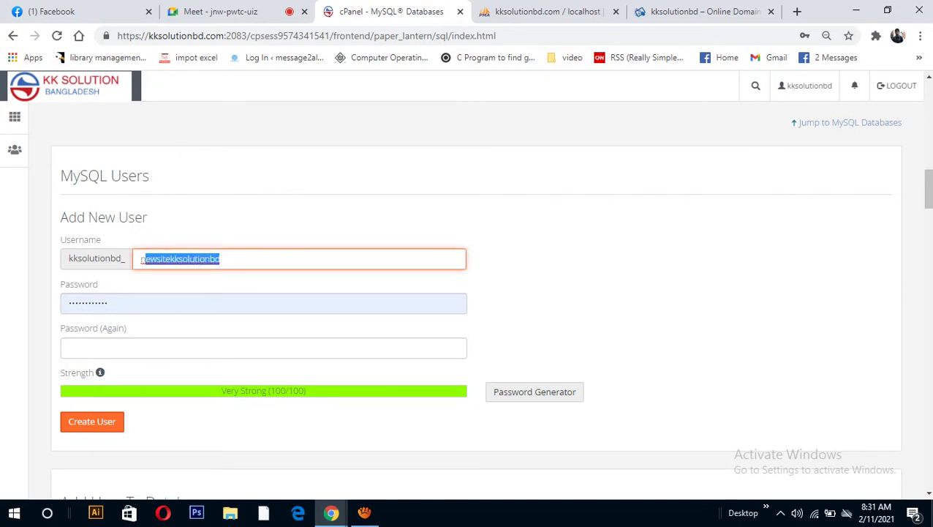
type("newsite")
key("Tab")
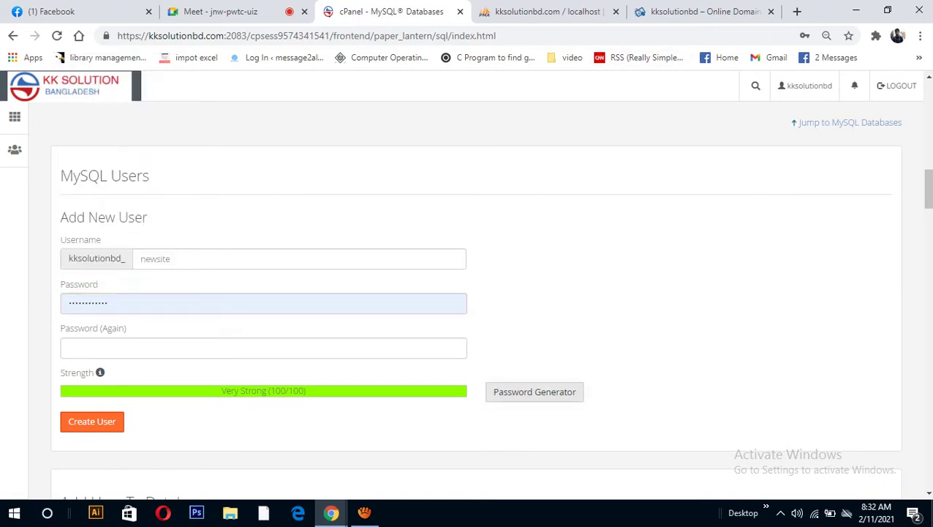
Generate a strong password and paste it into both password fields.
left_click(534, 391)
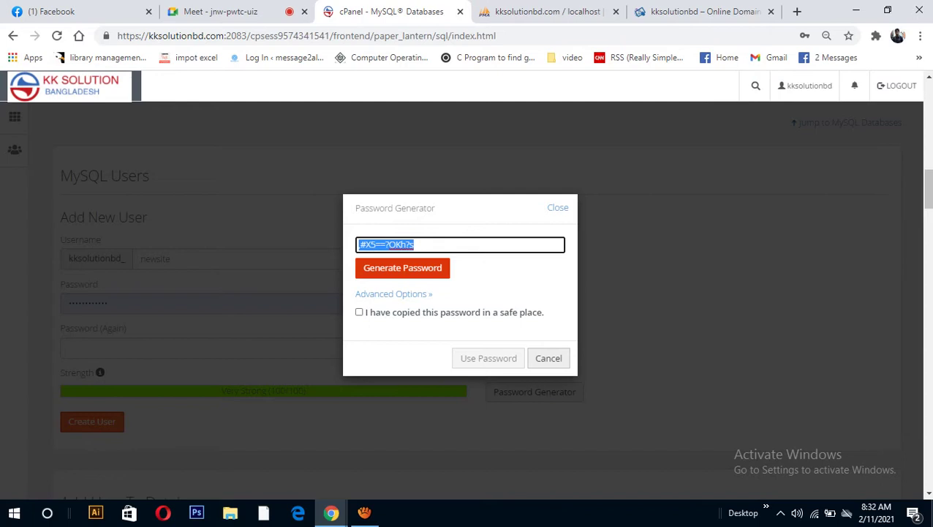
left_click(402, 268)
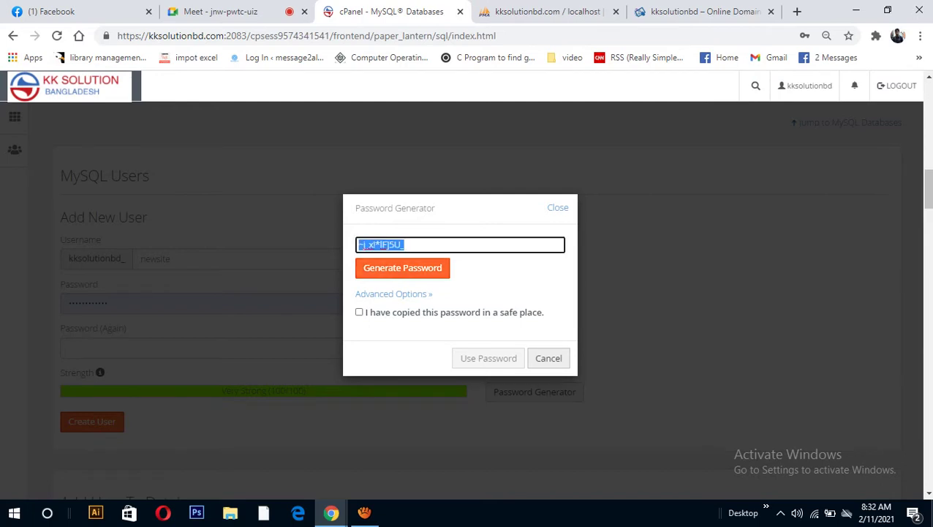
key("ctrl+v")
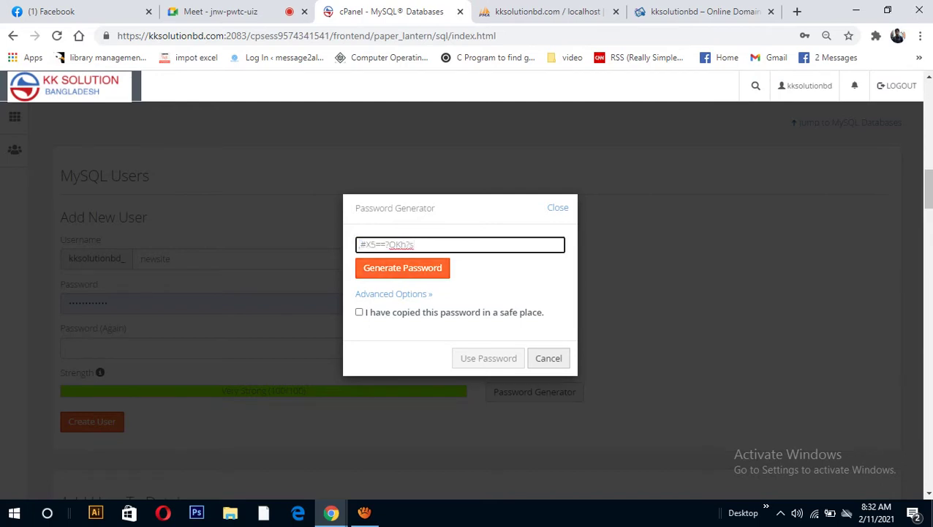
key("ctrl+a")
key("BackSpace")
left_click(558, 208)
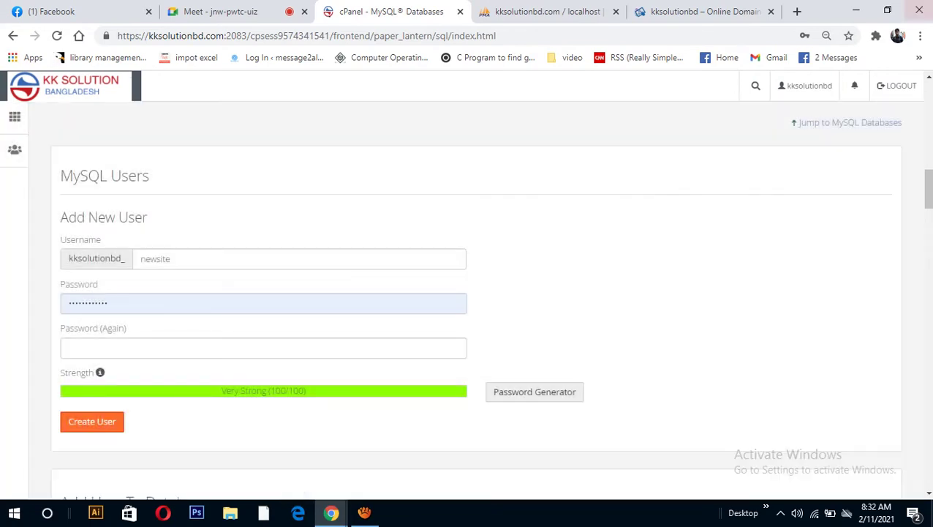
triple_click(93, 327)
double_click(88, 304)
key("ctrl+v")
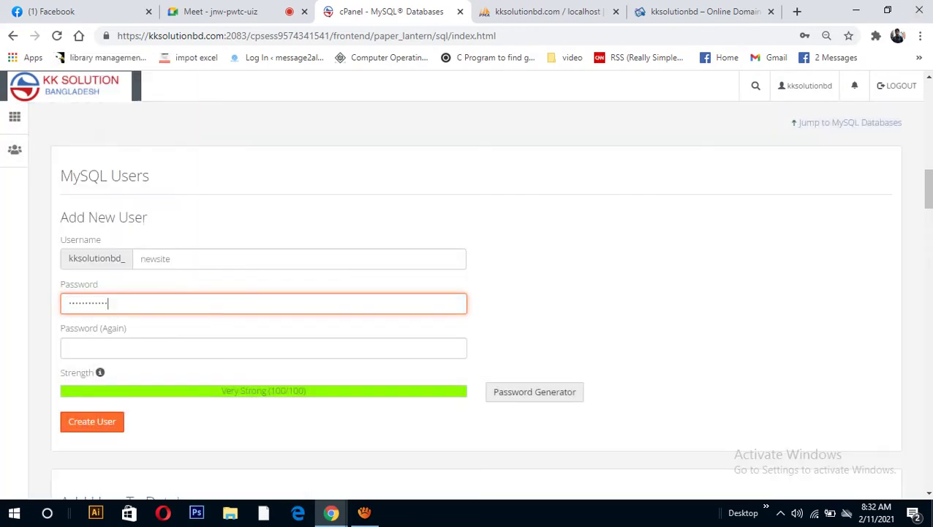
key("Tab")
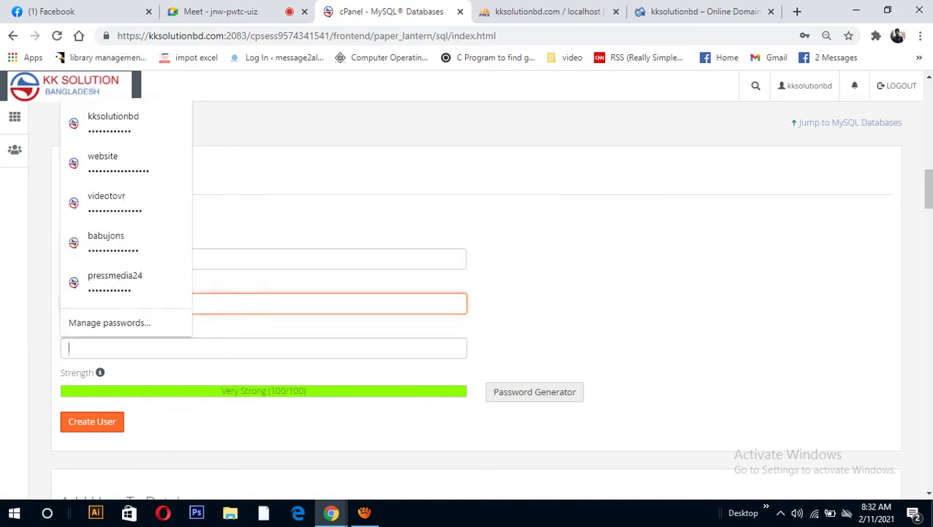
key("ctrl+v")
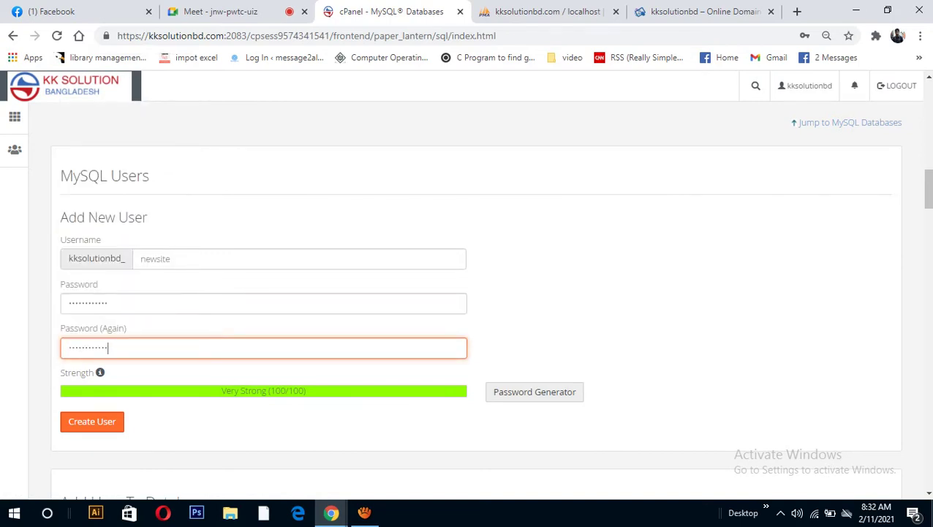
Create the newsite MySQL user and save its password in the browser.
left_click(92, 421)
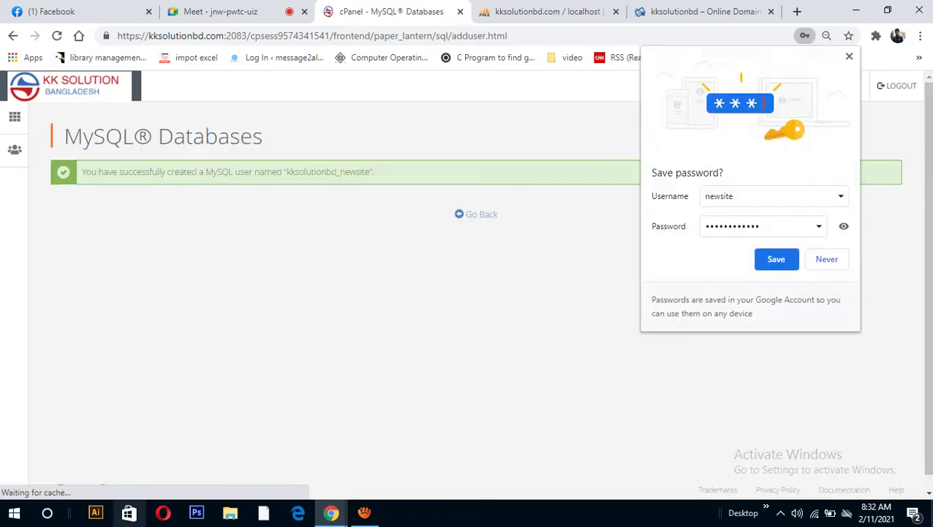
left_click(776, 259)
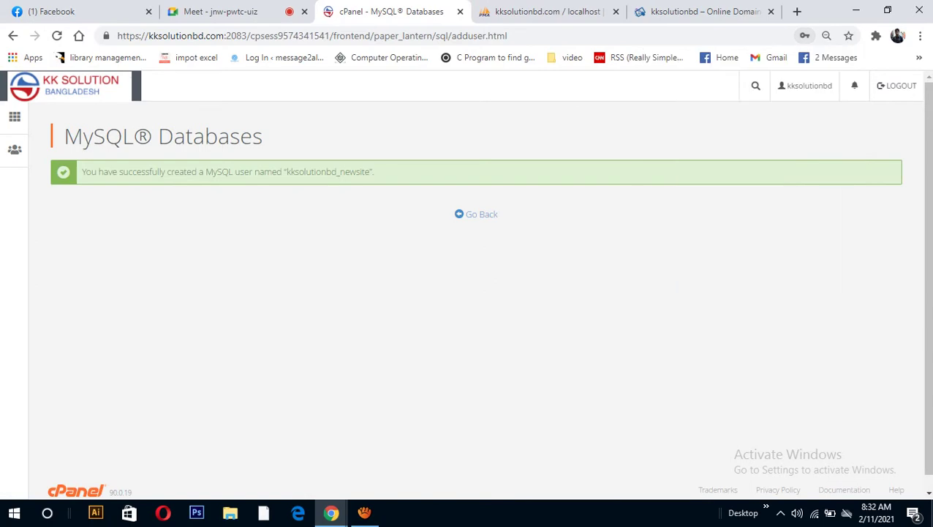
left_click(477, 214)
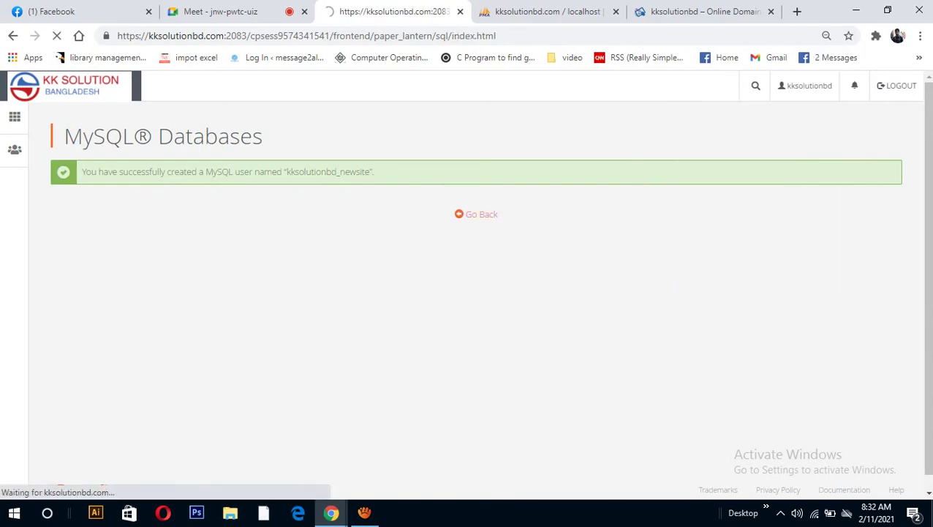
key("ctrl+Tab")
Refresh phpMyAdmin and open kksolutionbd_newsite, confirming it has no tables.
key("F5")
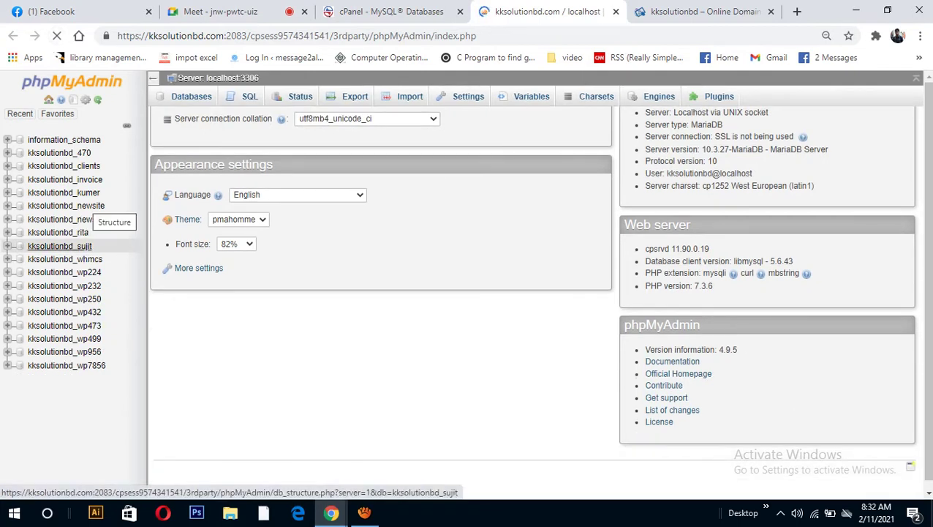
left_click(73, 207)
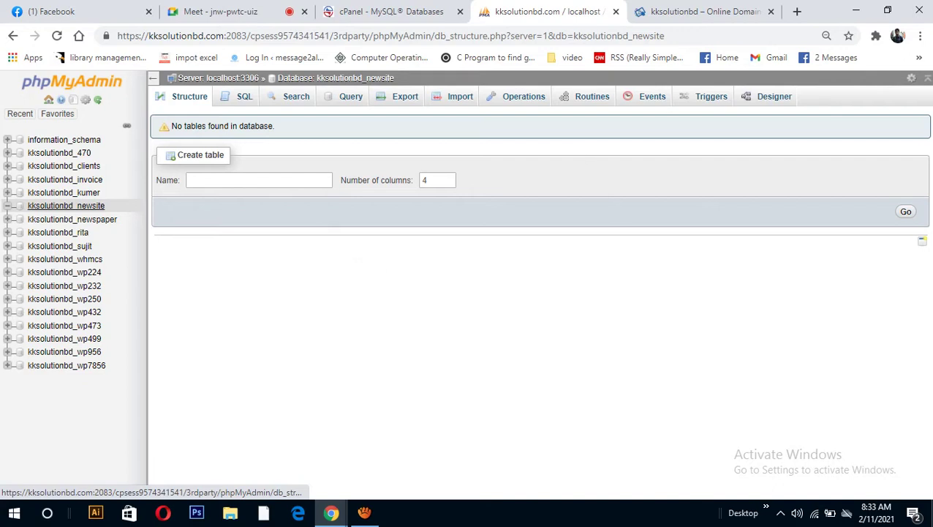
left_click(66, 206)
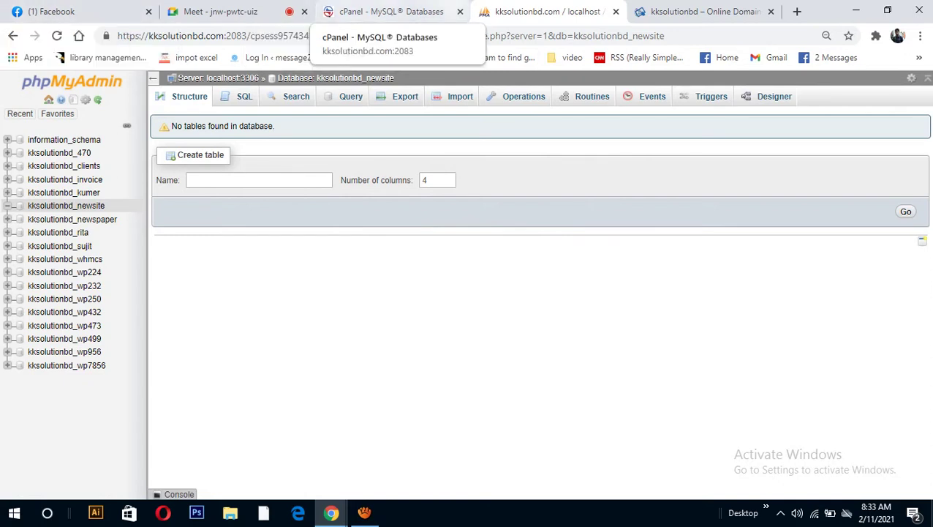
Return to cPanel's MySQL Databases page and scroll to Add User To Database.
left_click(392, 11)
scroll(476, 293, "down", 15)
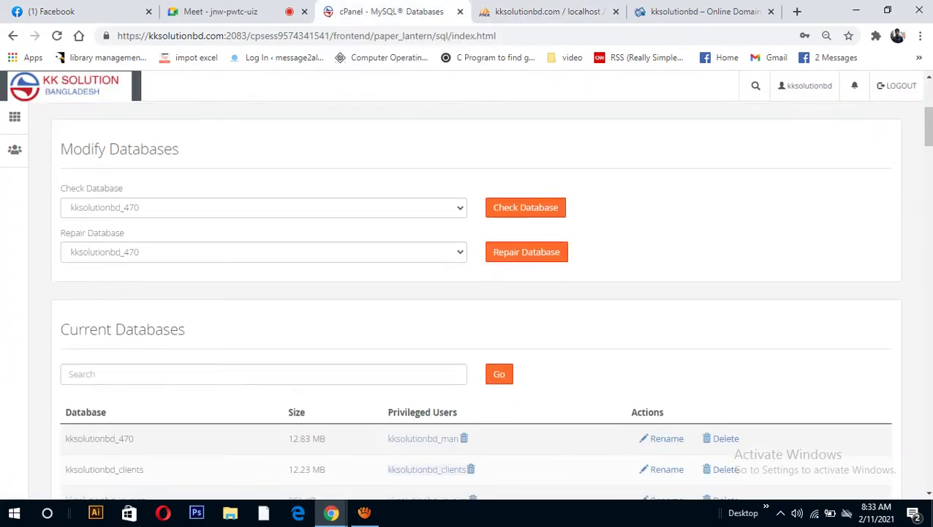
scroll(475, 300, "down", 5)
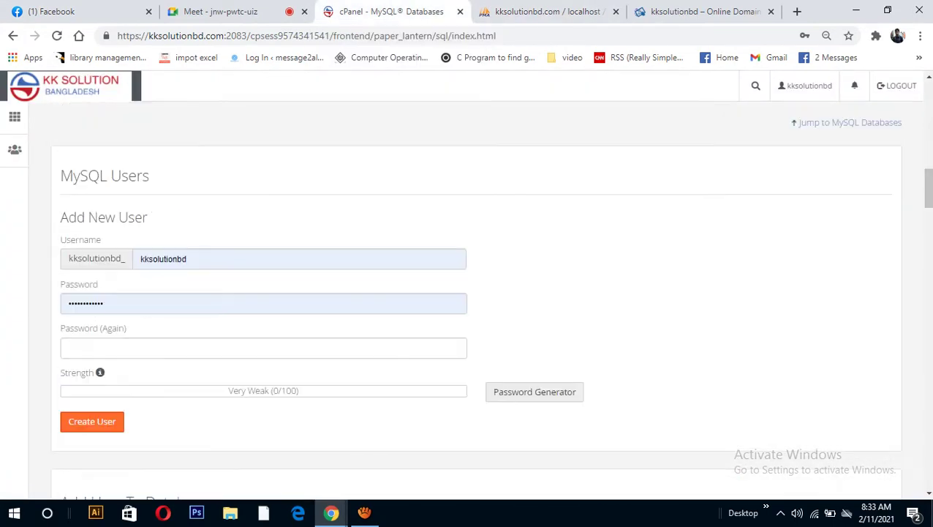
scroll(475, 300, "down", 20)
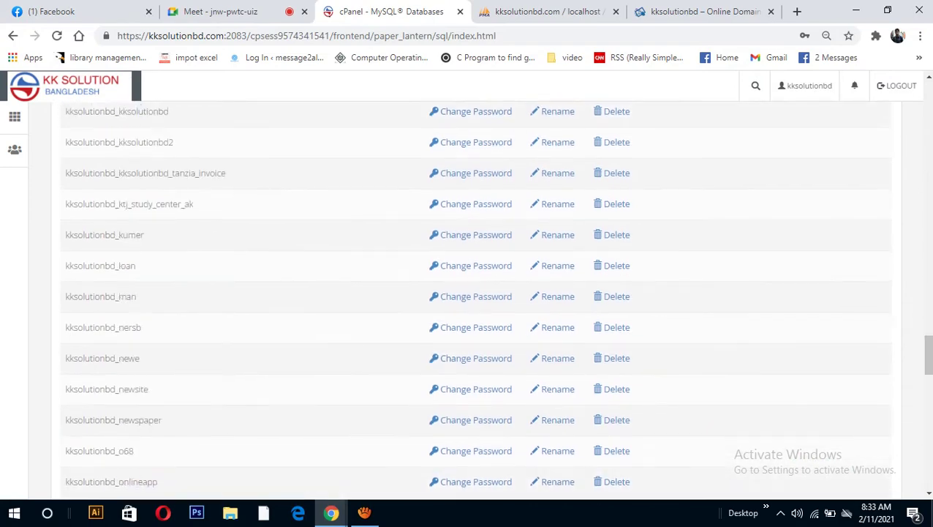
scroll(476, 432, "down", 2)
scroll(475, 432, "up", 15)
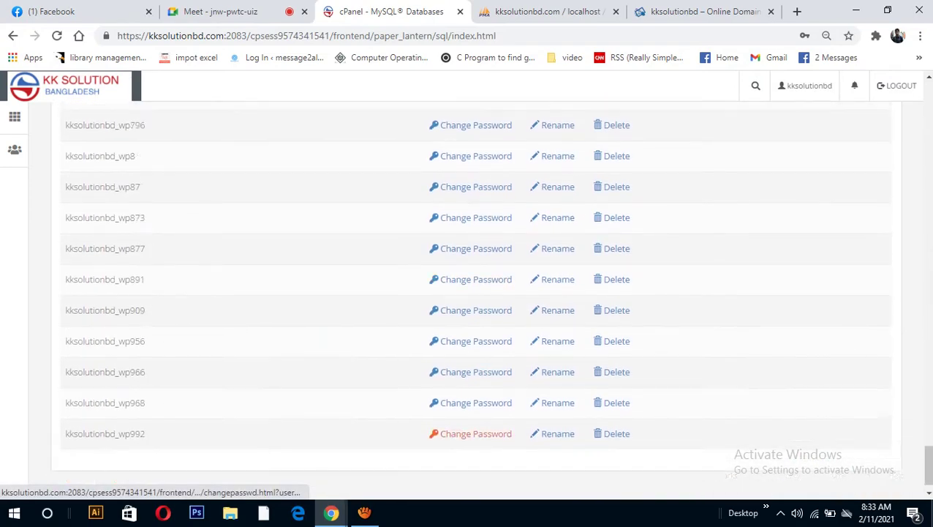
scroll(475, 300, "up", 12)
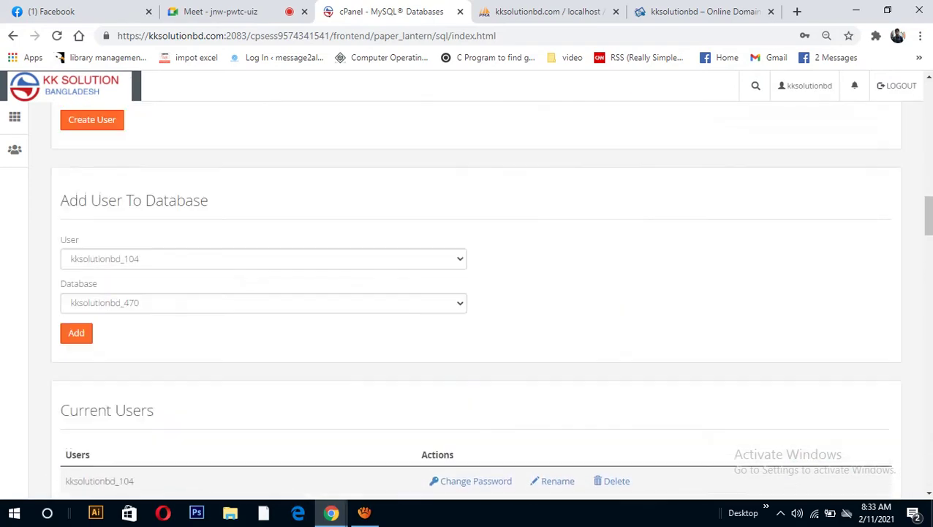
scroll(475, 299, "down", 2)
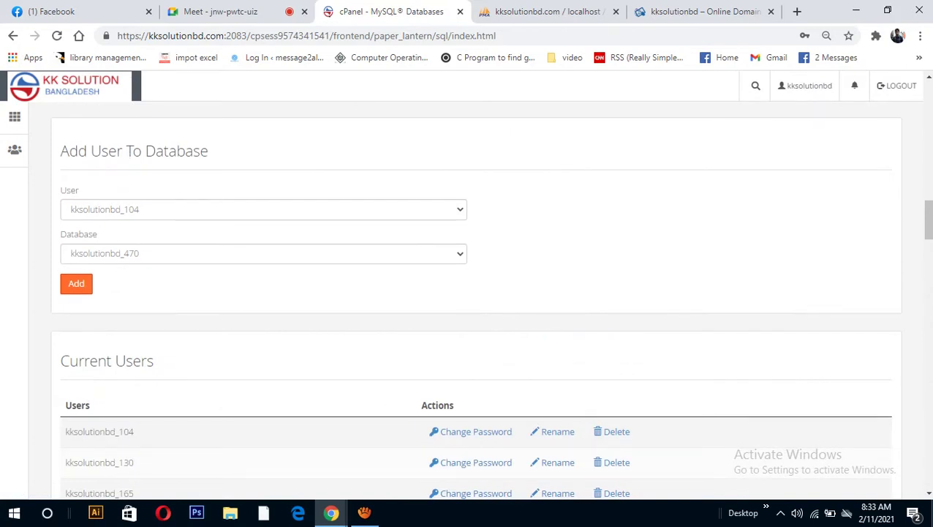
Select kksolutionbd_newsite in both the User and Database dropdowns.
left_click(263, 210)
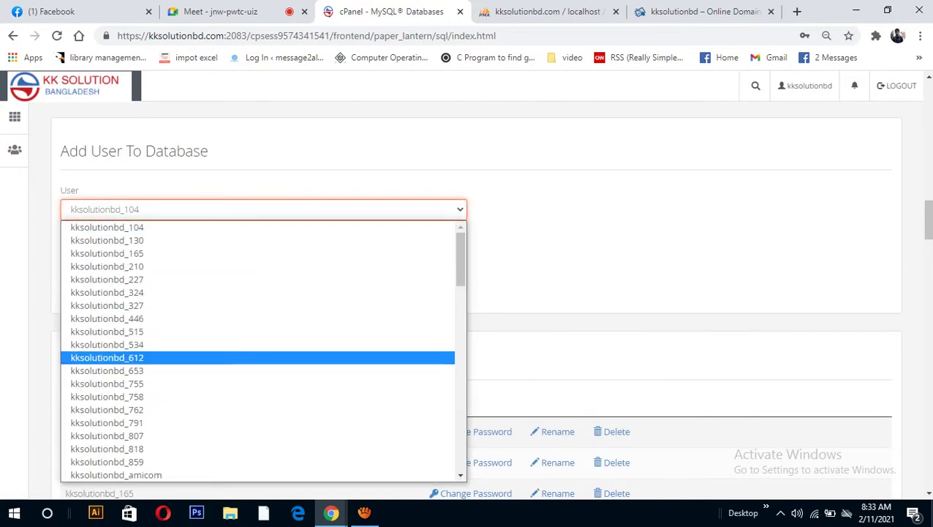
scroll(263, 351, "down", 5)
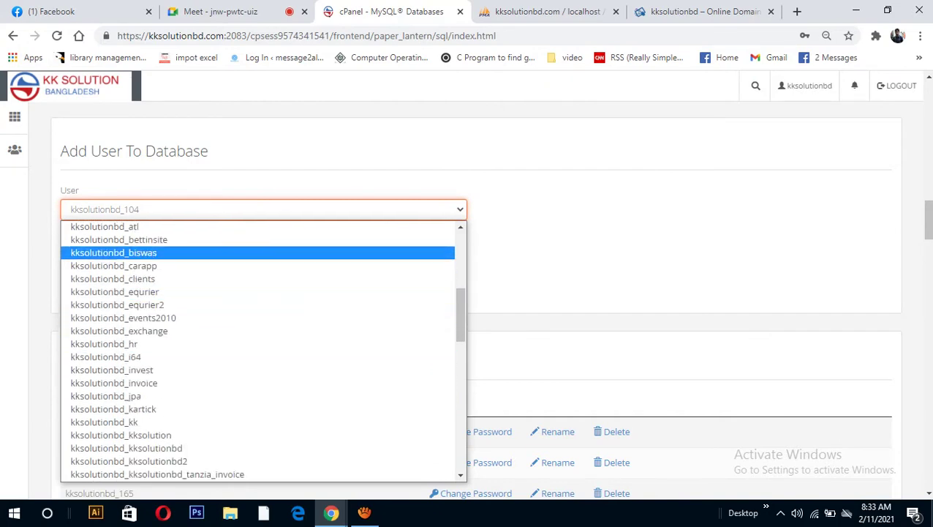
scroll(219, 365, "down", 10)
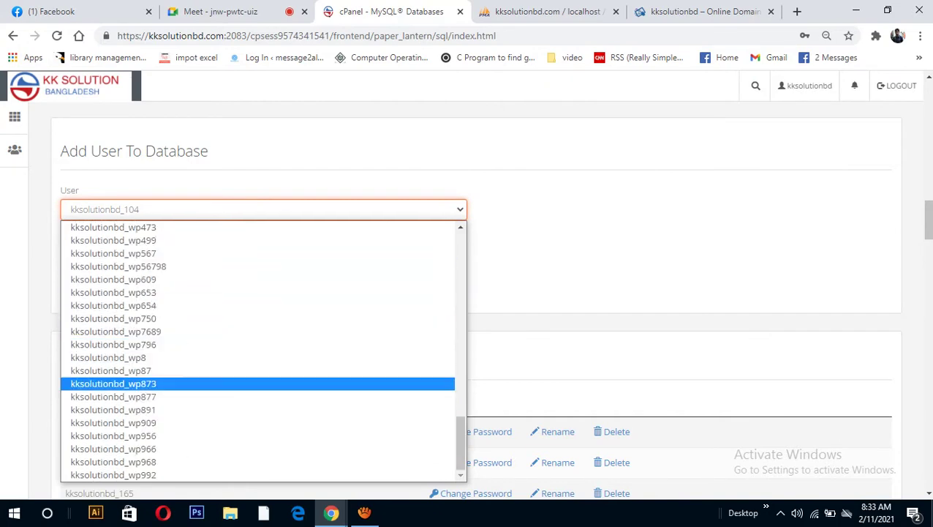
scroll(220, 374, "up", 5)
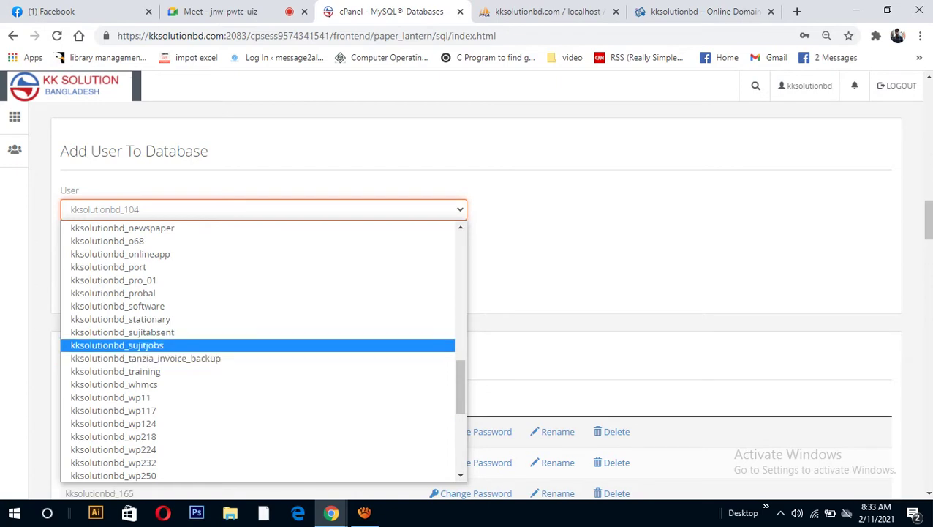
scroll(219, 358, "down", 5)
scroll(219, 395, "up", 5)
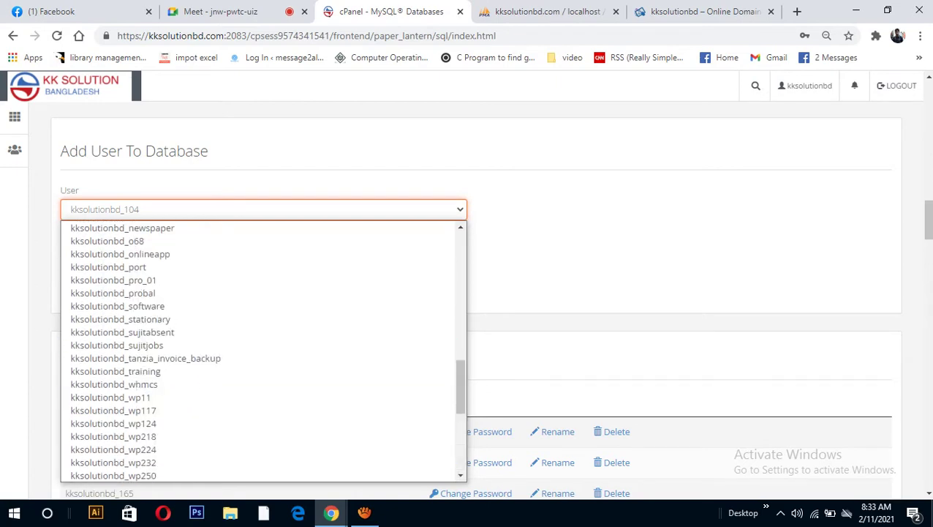
scroll(219, 351, "up", 5)
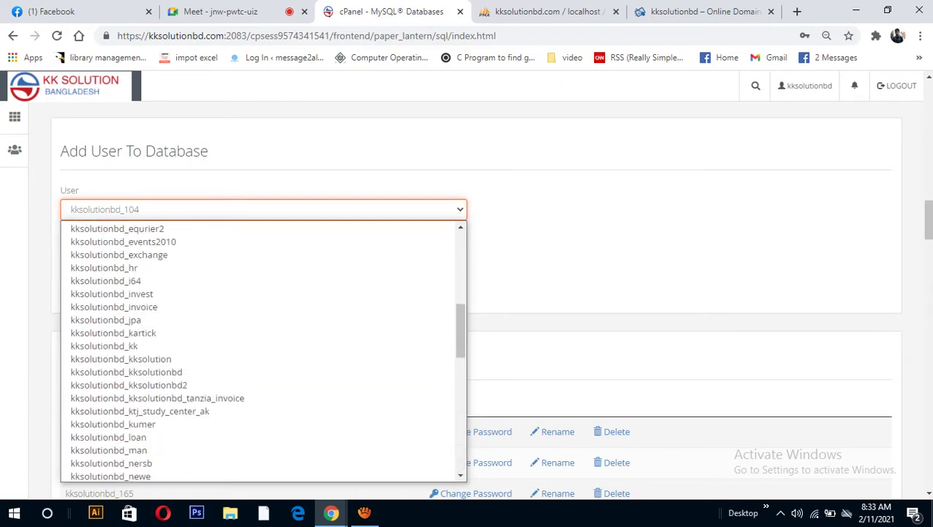
scroll(220, 351, "up", 5)
scroll(220, 395, "down", 15)
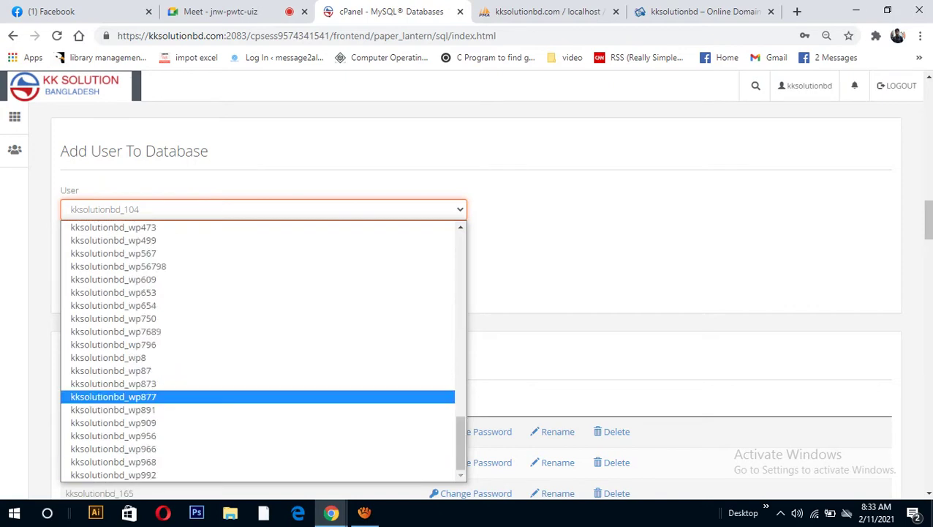
left_click_drag(461, 449, 461, 369)
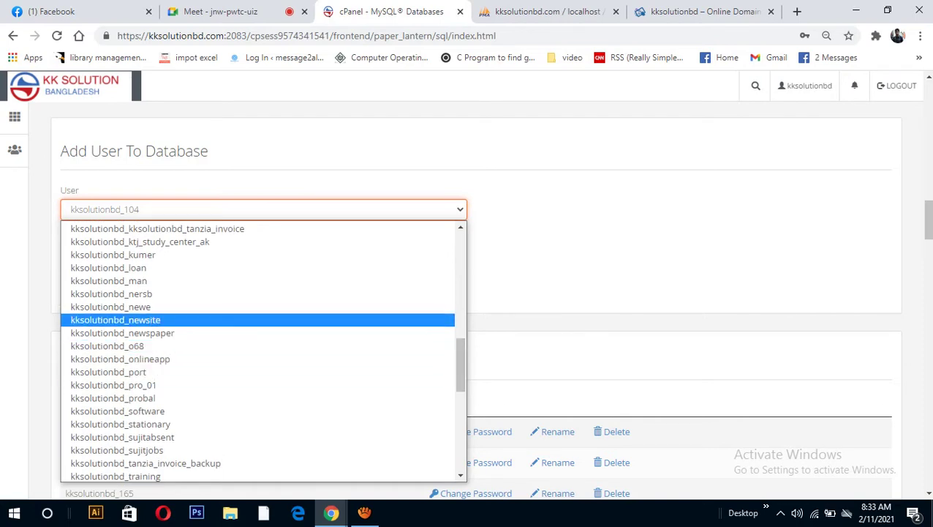
left_click(115, 319)
left_click(263, 254)
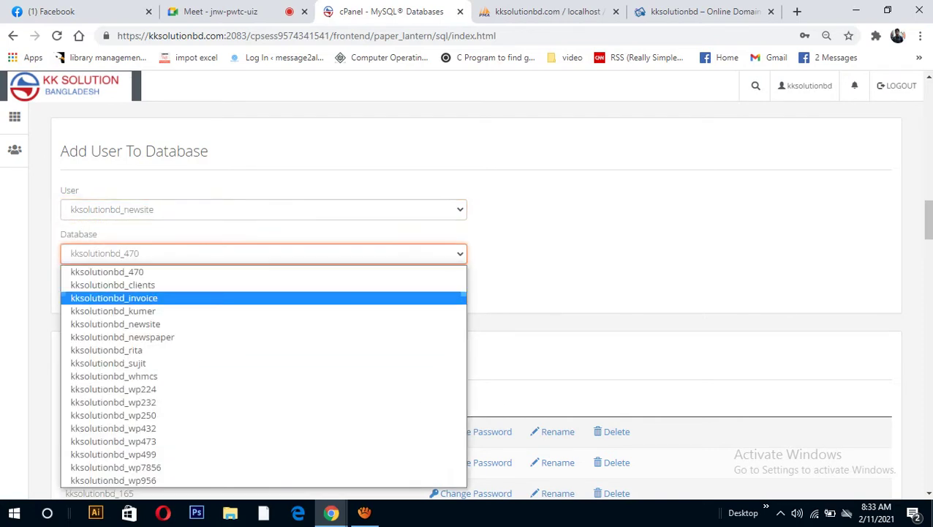
left_click(115, 324)
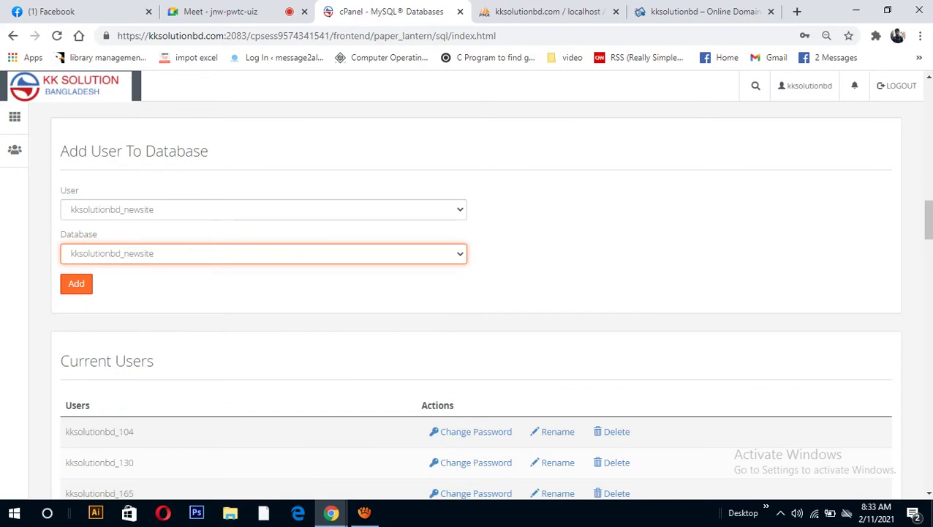
Add the user to the database with ALL PRIVILEGES and save the changes.
left_click(76, 283)
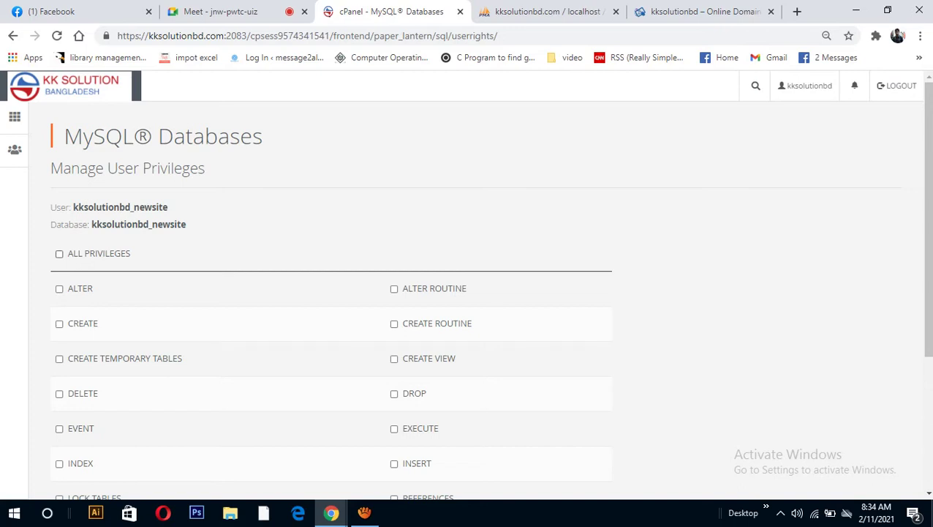
left_click(59, 253)
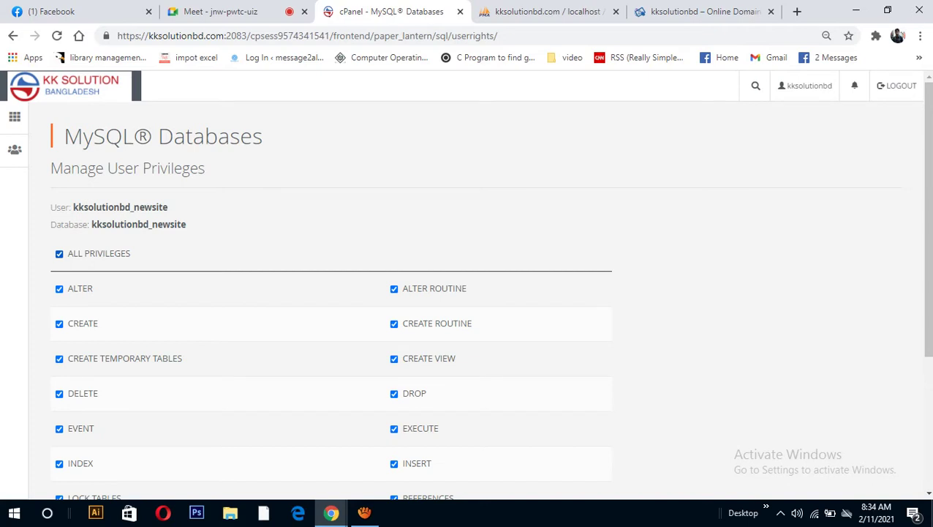
scroll(330, 293, "down", 3)
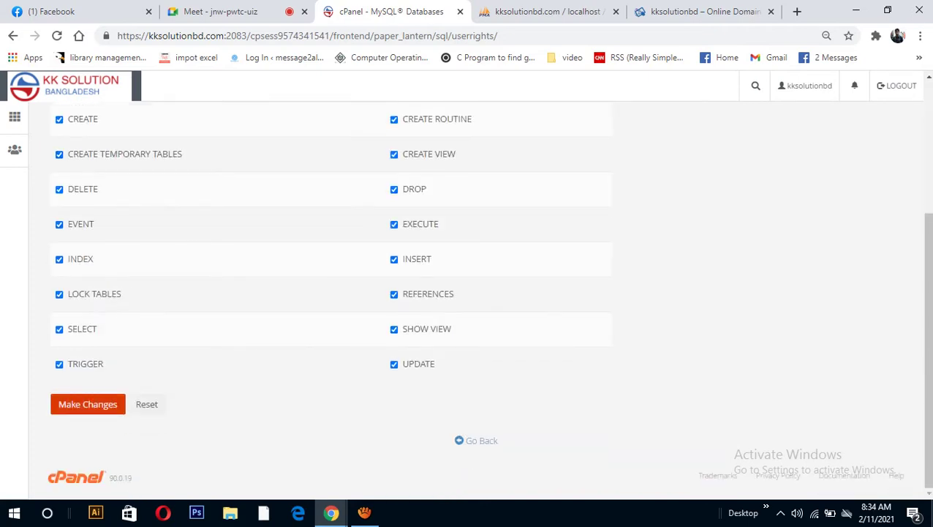
scroll(329, 292, "up", 2)
scroll(88, 404, "down", 2)
left_click(88, 404)
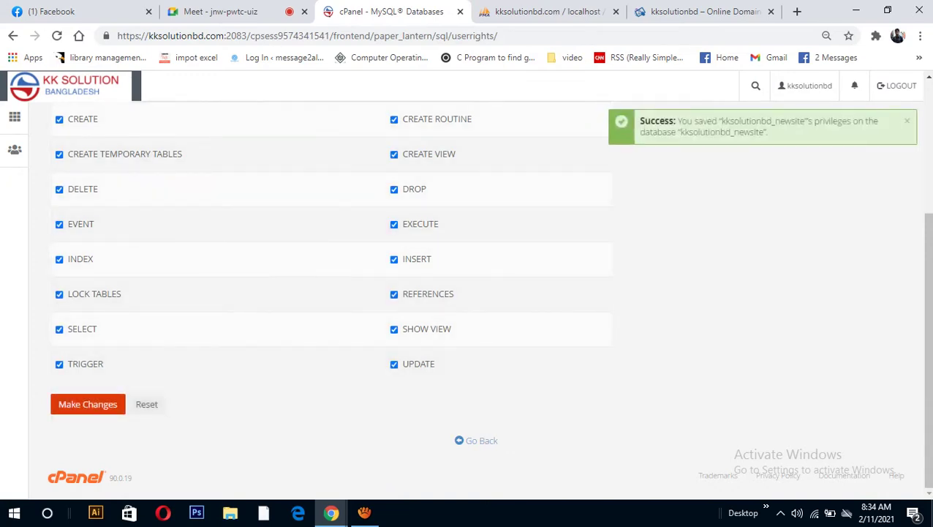
scroll(330, 292, "up", 3)
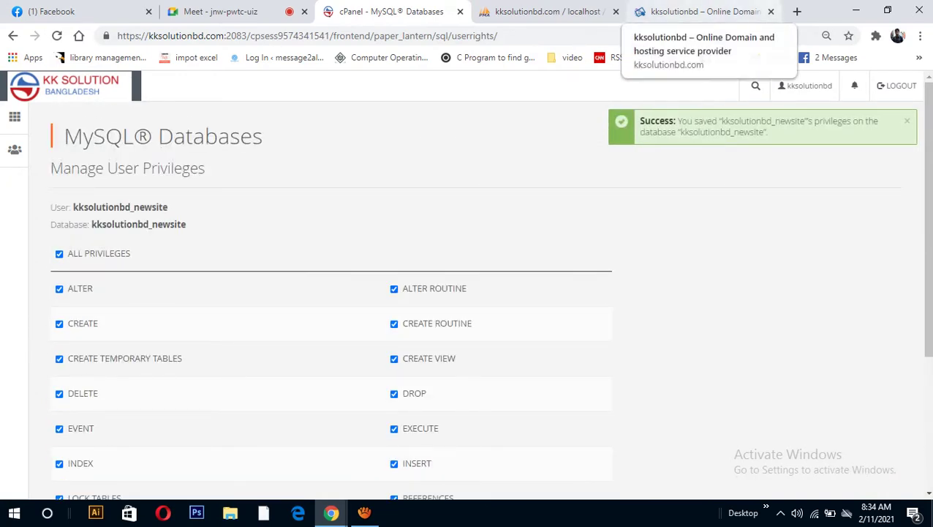
left_click(797, 11)
Open the cPanel home page in a new tab and go into File Manager's public_html folder.
left_click(468, 35)
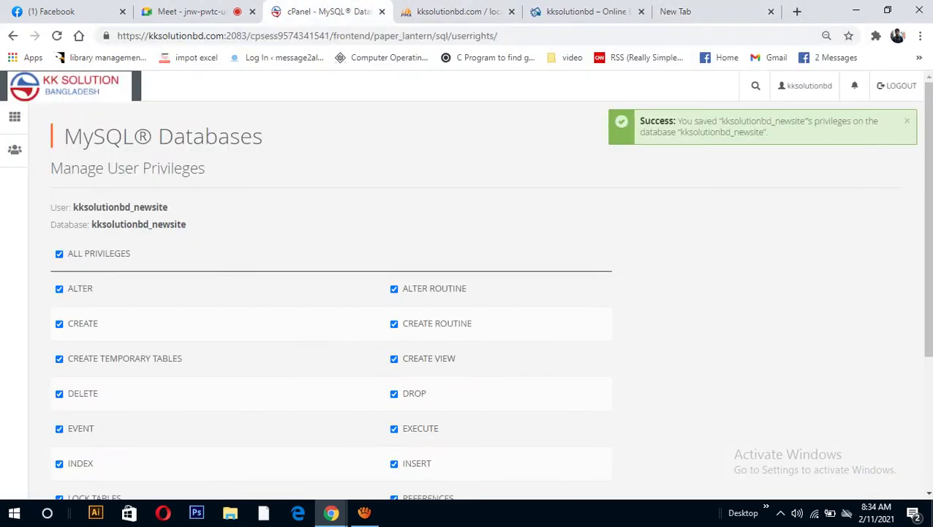
left_click(325, 10)
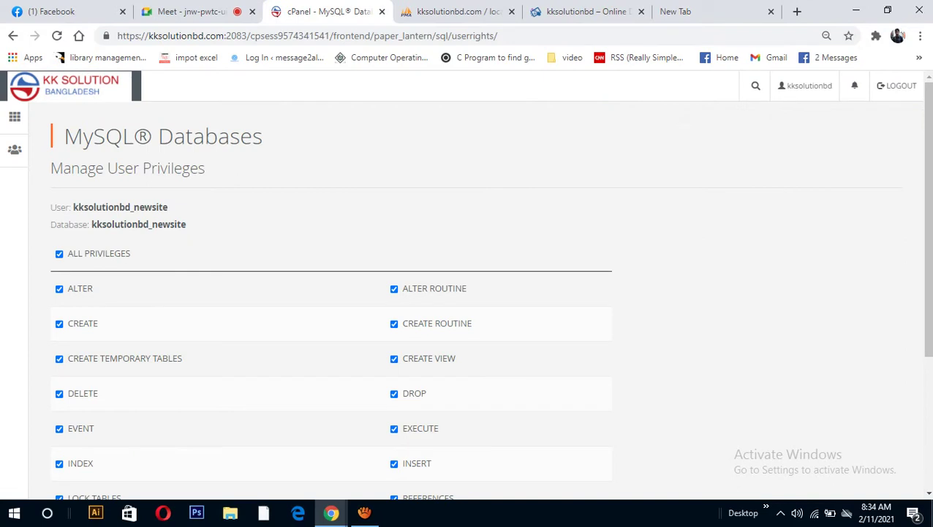
scroll(329, 292, "down", 5)
scroll(329, 293, "up", 5)
right_click(94, 93)
left_click(117, 103)
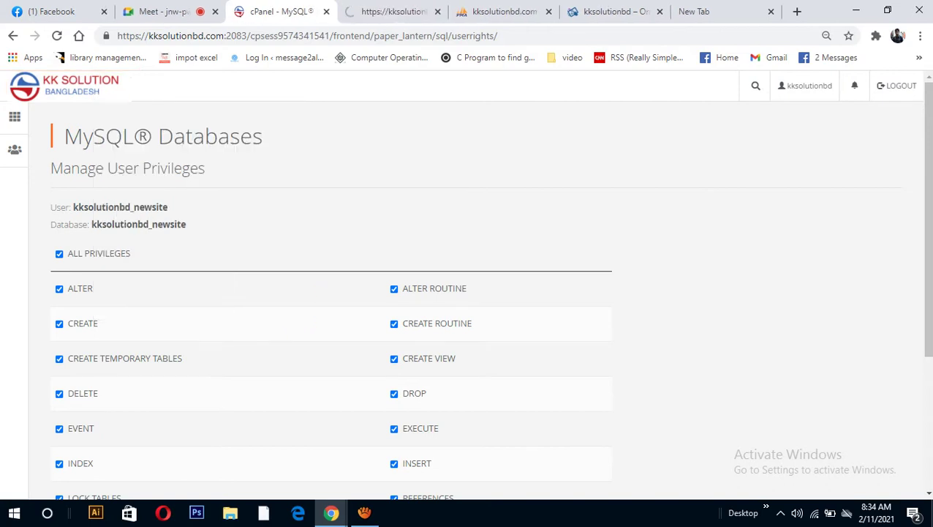
left_click(387, 12)
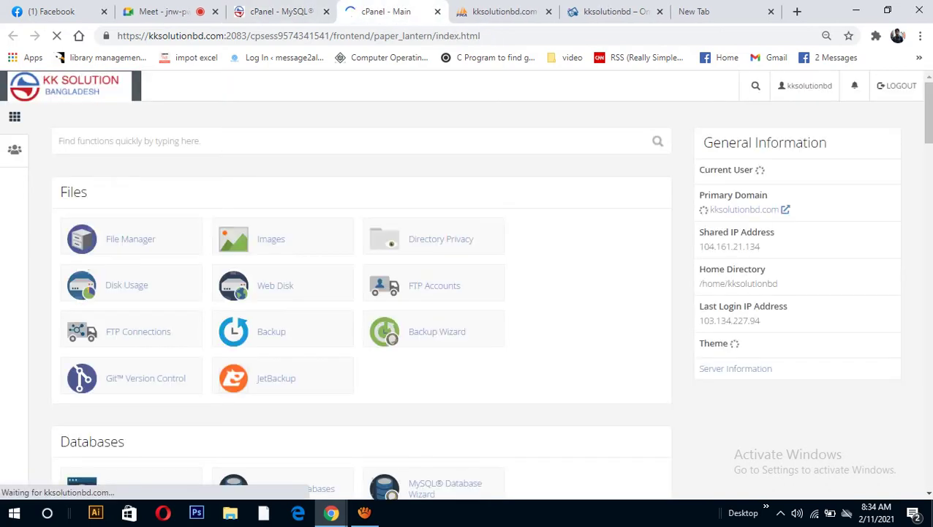
left_click(130, 239)
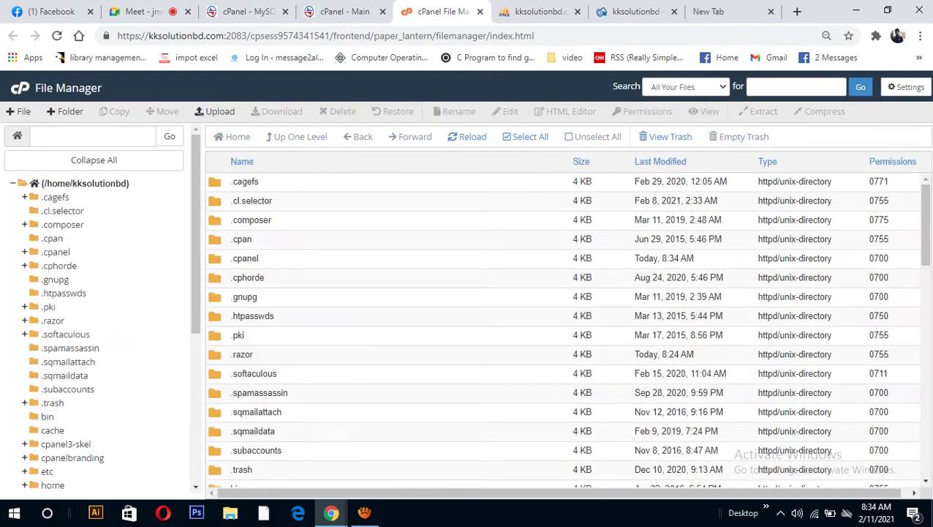
scroll(567, 329, "down", 5)
scroll(567, 329, "down", 1)
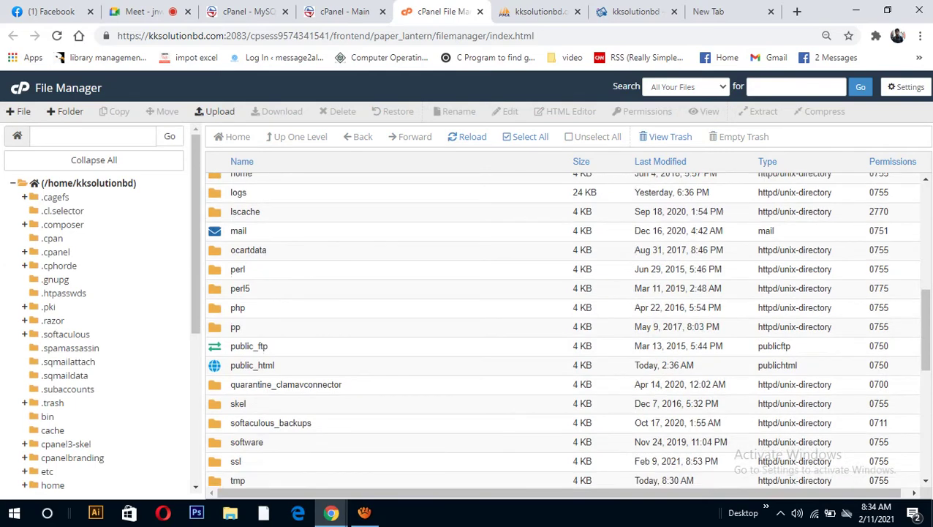
double_click(253, 365)
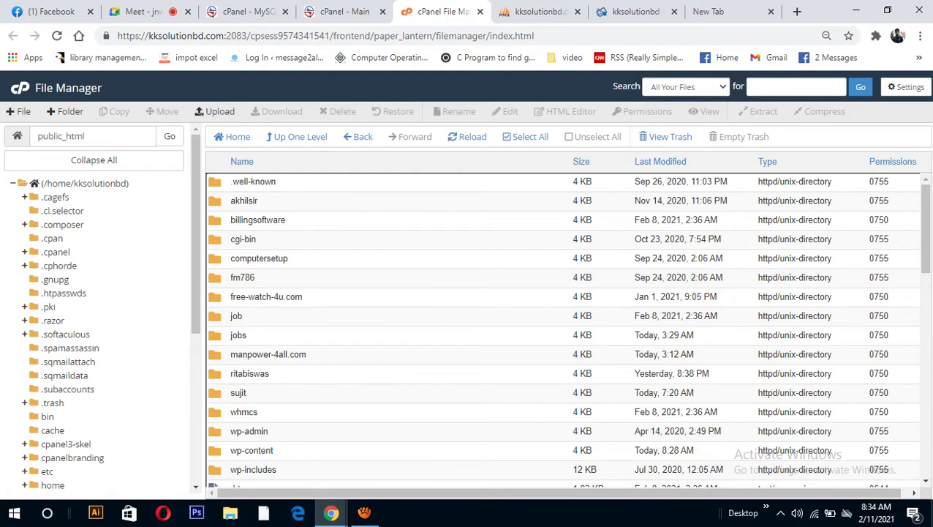
Delete the free-watch-4u.com folder and name a new folder newsite.
left_click(213, 297)
right_click(205, 298)
left_click(234, 374)
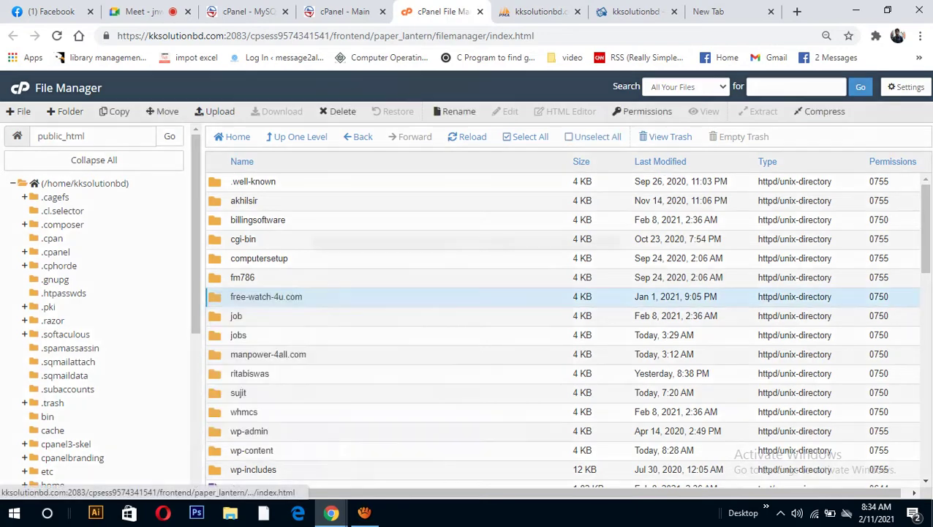
key("Return")
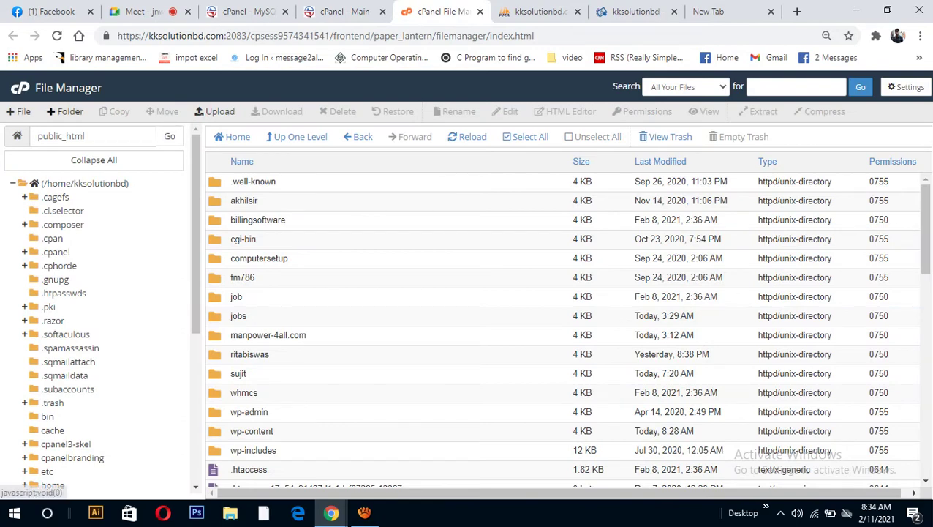
left_click(65, 111)
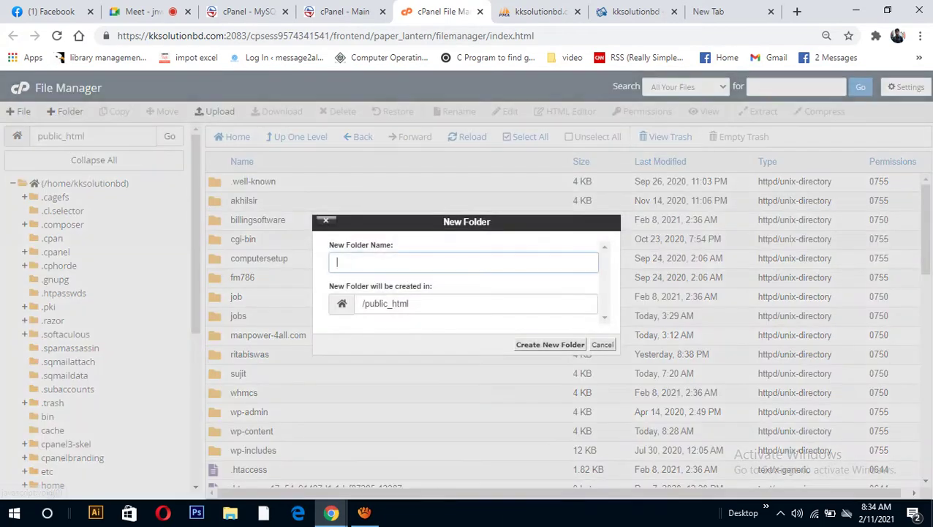
type("newsite")
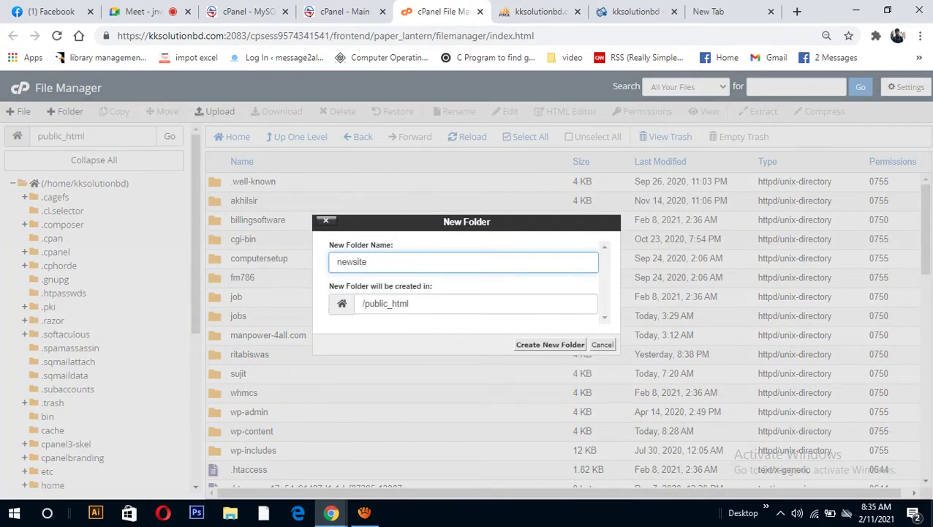
Create the newsite folder and verify kksolutionbd.com/newsite shows an empty directory index.
left_click(551, 345)
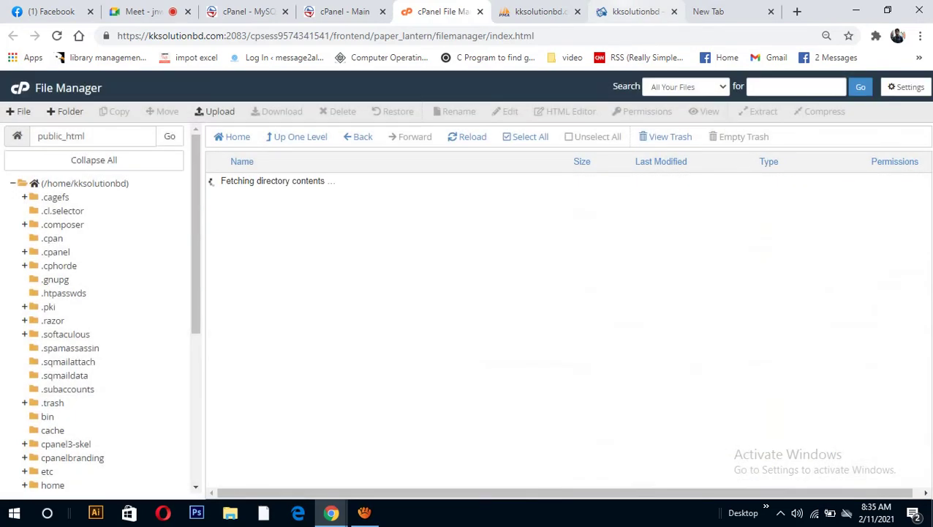
left_click(635, 12)
left_click(248, 36)
key("Right")
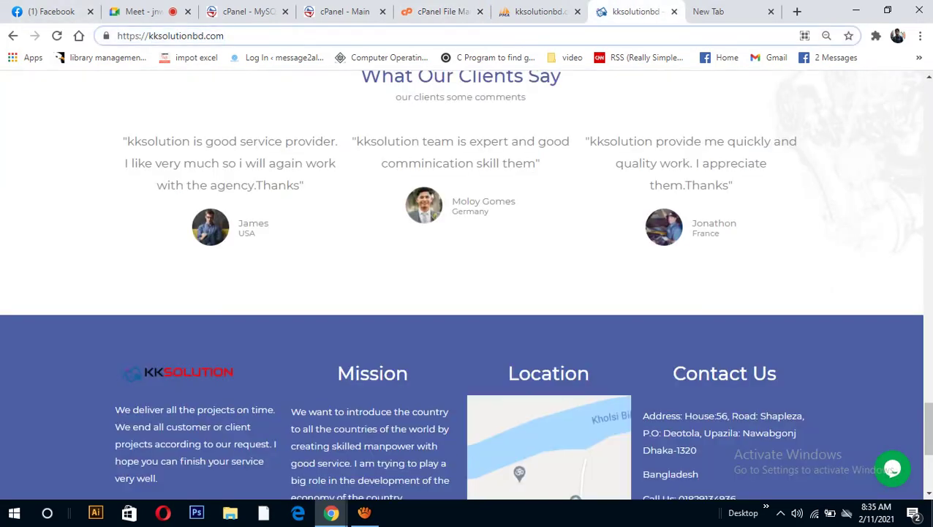
type(".newsite")
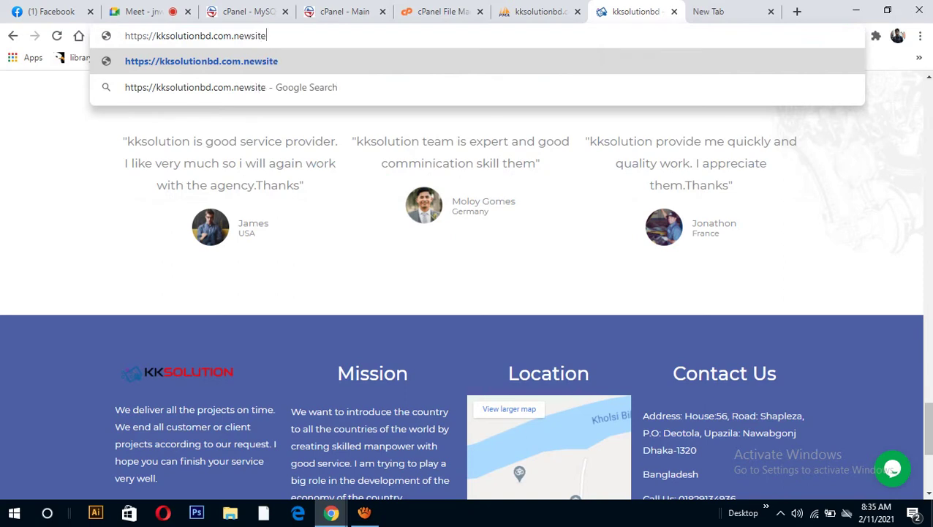
key("Return")
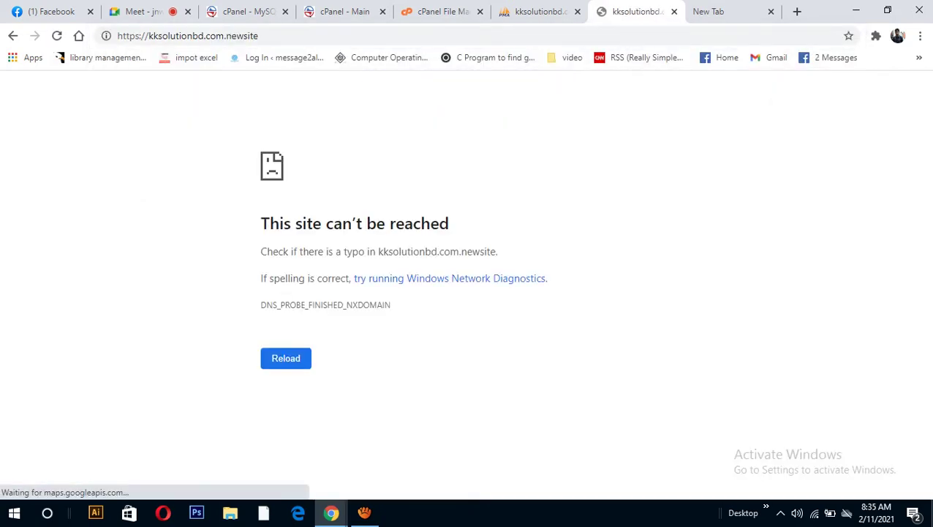
left_click(224, 36)
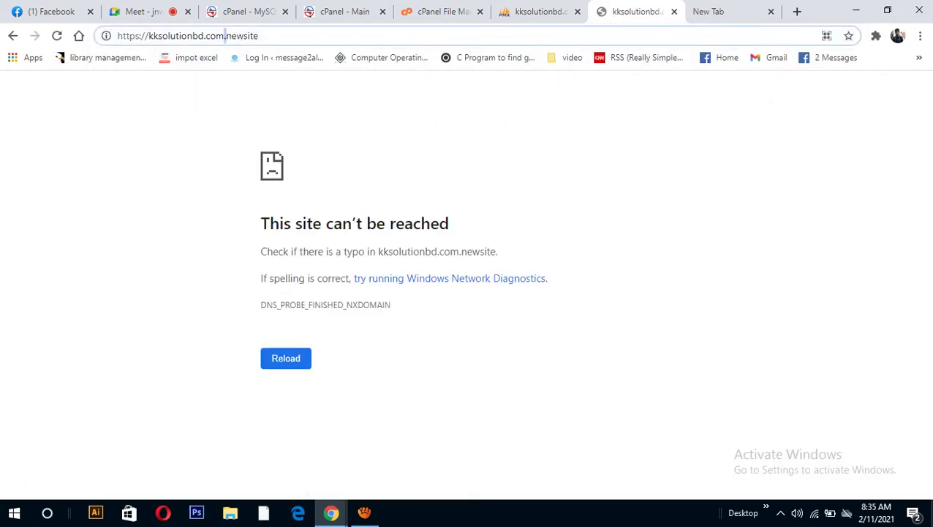
key("BackSpace")
type("/")
key("Return")
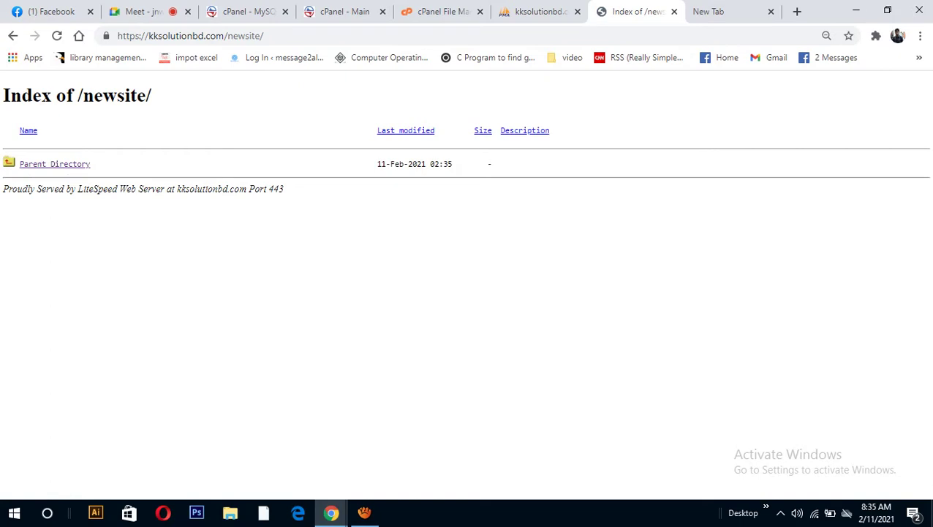
left_click(439, 11)
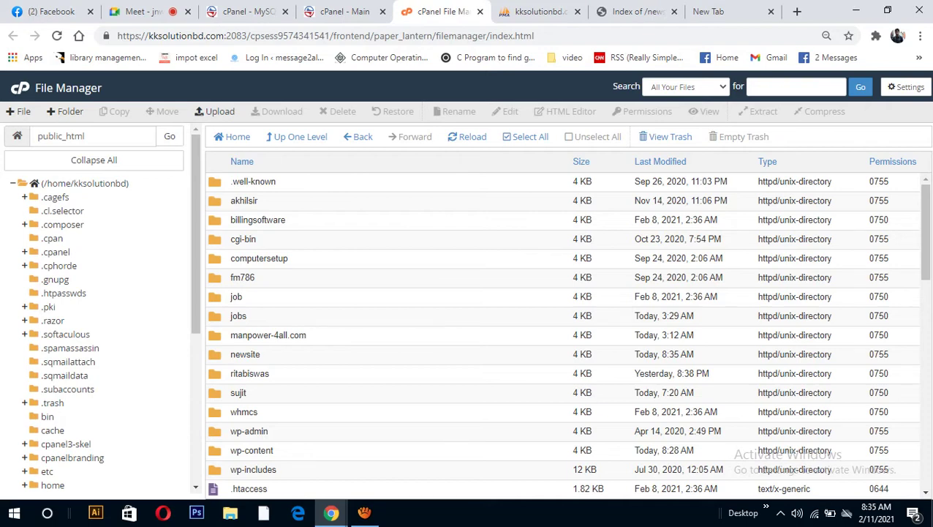
scroll(563, 334, "down", 2)
scroll(563, 334, "up", 2)
double_click(215, 374)
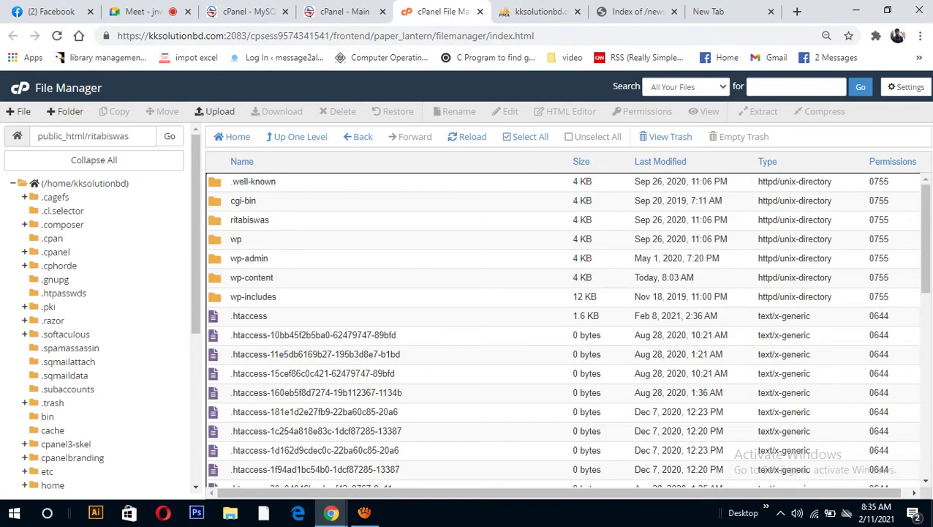
scroll(563, 329, "down", 3)
scroll(563, 329, "up", 3)
scroll(563, 329, "down", 5)
scroll(563, 330, "up", 4)
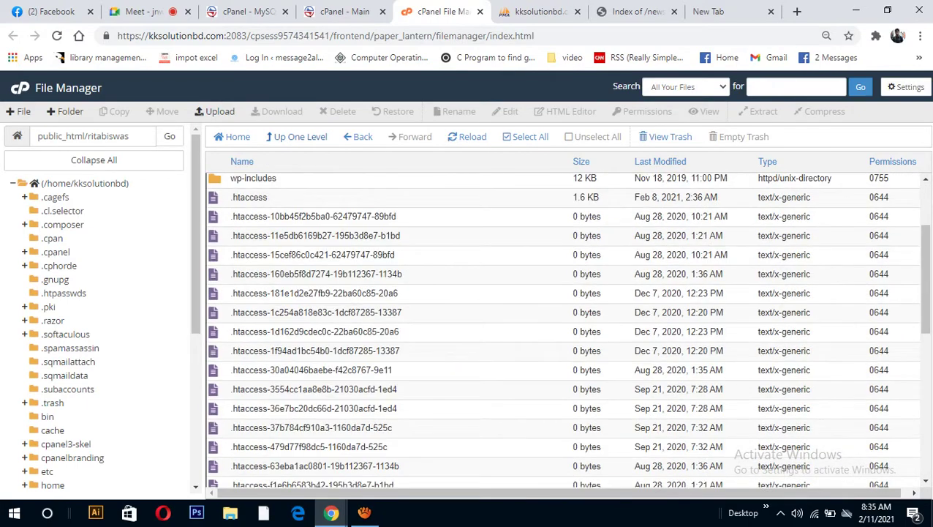
left_click(296, 136)
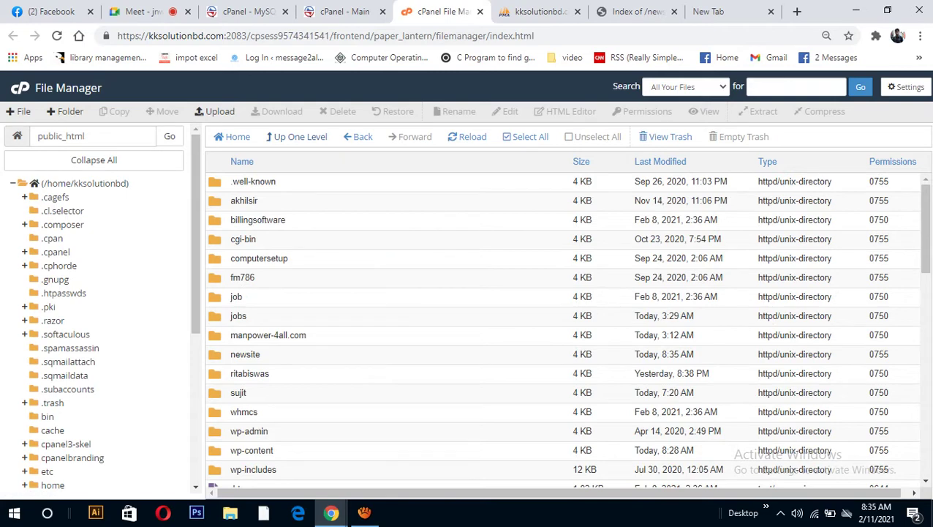
double_click(245, 355)
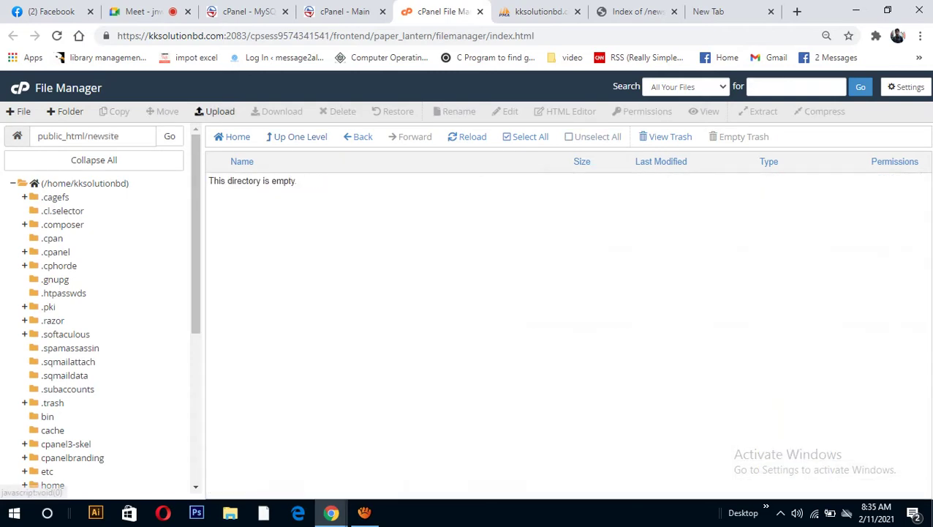
left_click(220, 111)
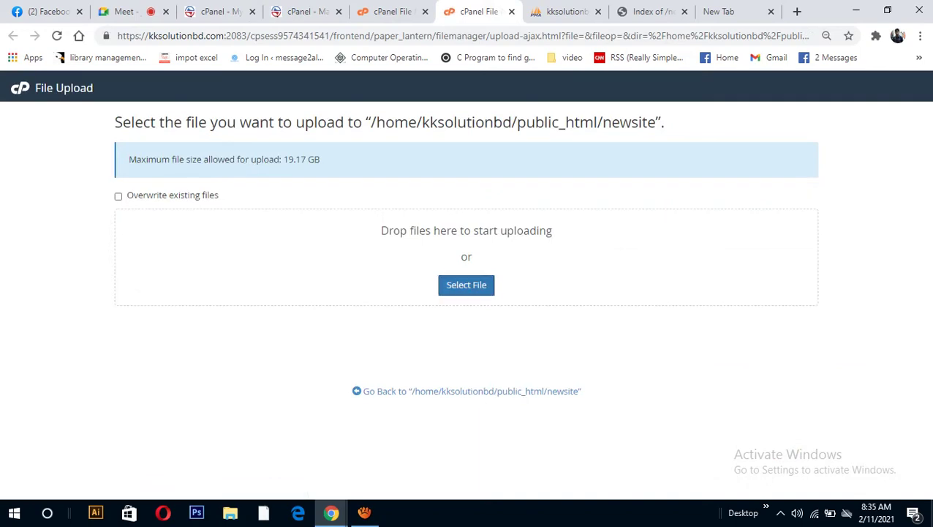
Upload wordpress-5.6 (1).zip from New Volume (F:) > 1192 into the newsite folder.
left_click(466, 285)
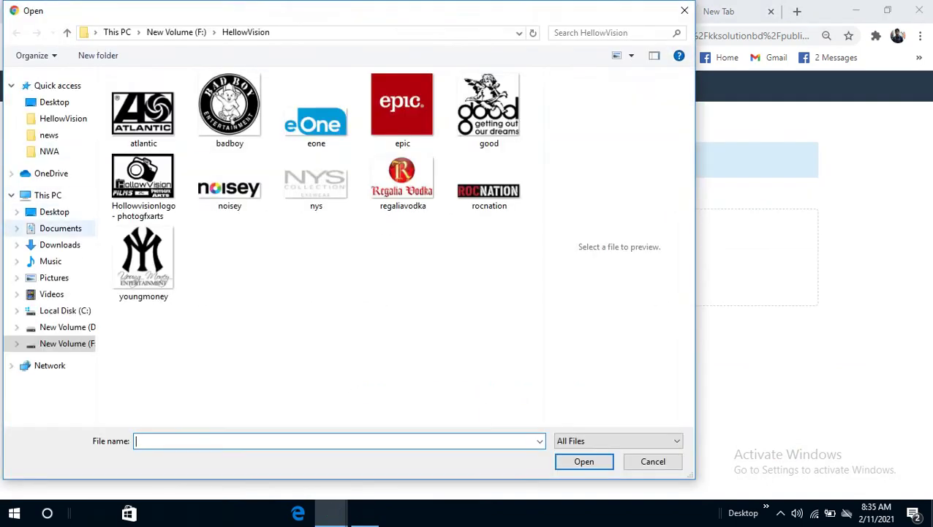
left_click(66, 343)
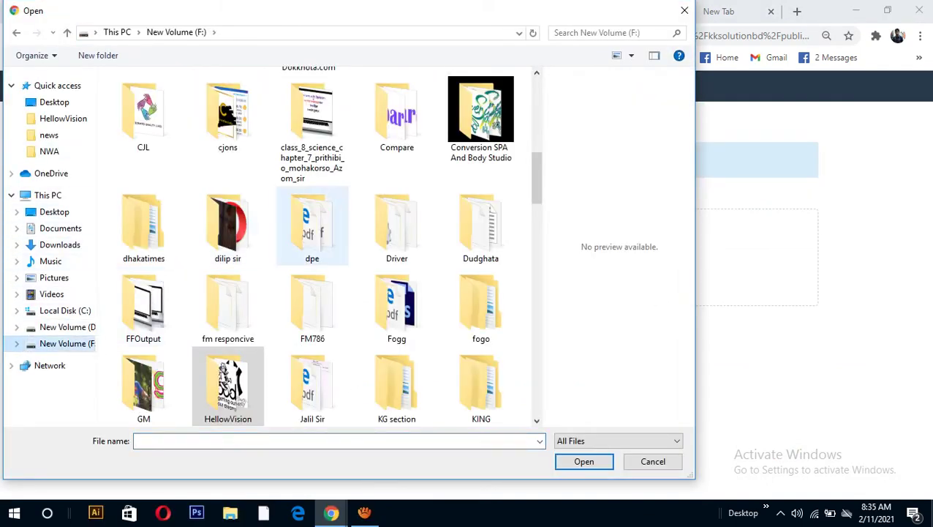
scroll(227, 227, "down", 3)
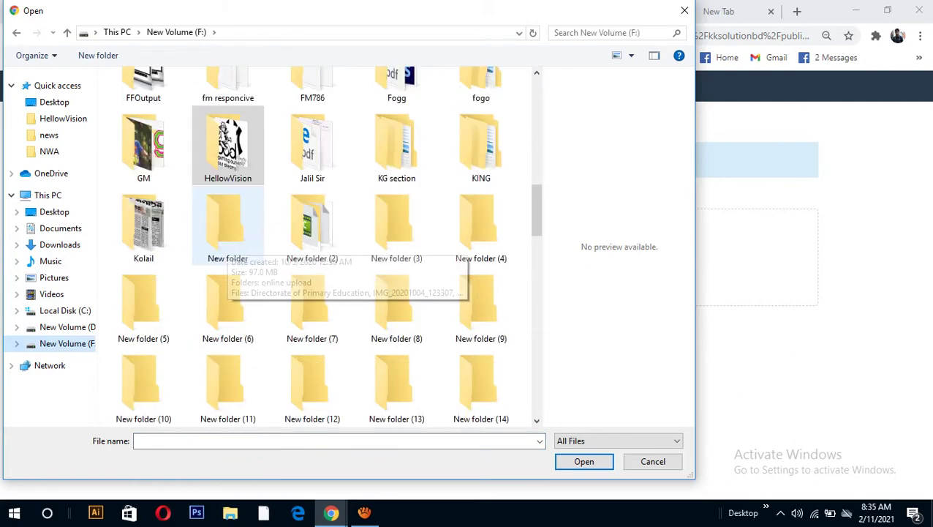
scroll(328, 249, "up", 5)
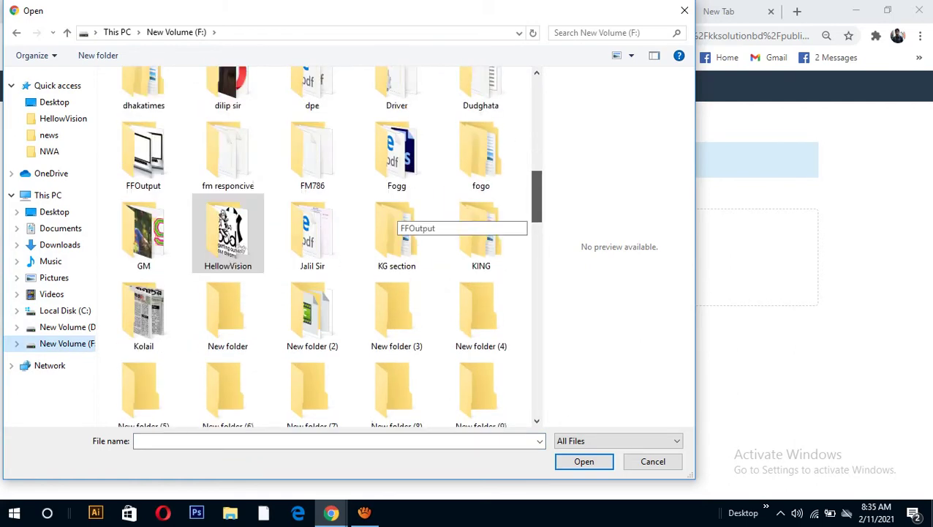
scroll(399, 223, "up", 2)
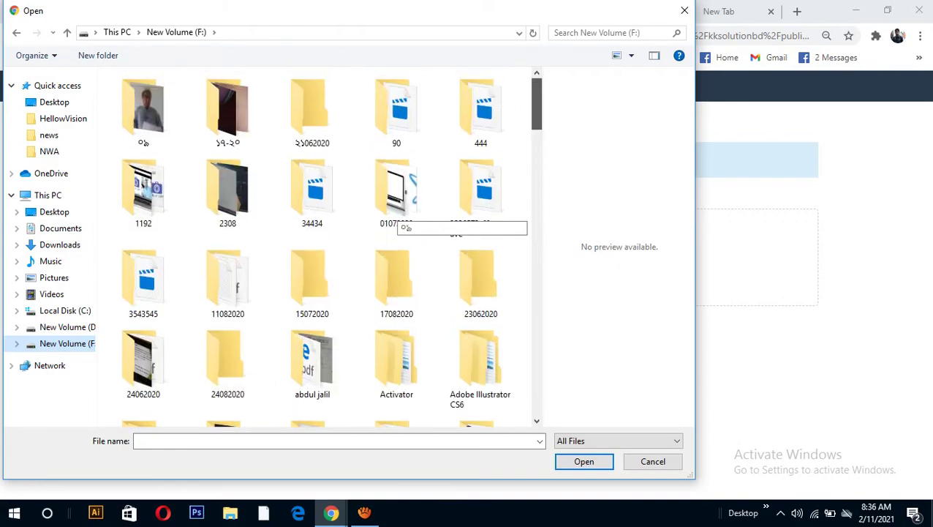
left_click(143, 191)
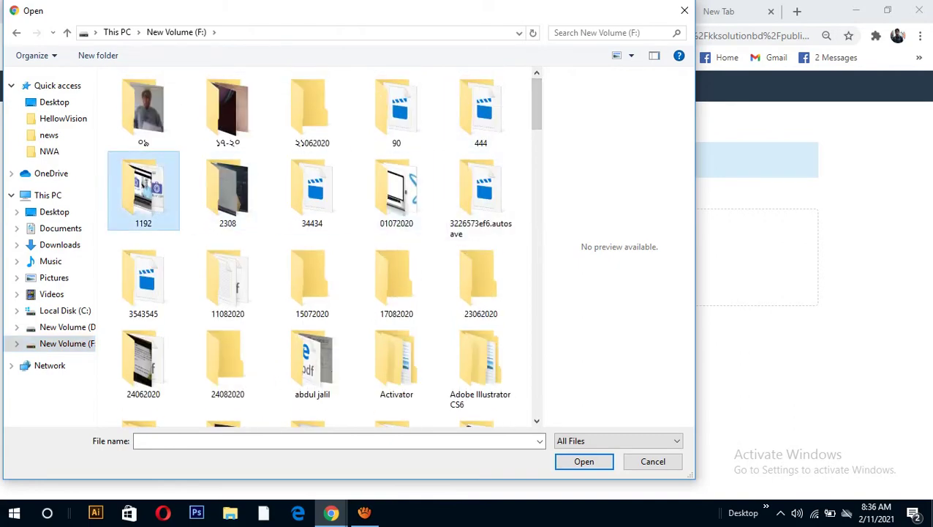
double_click(144, 191)
scroll(205, 293, "down", 20)
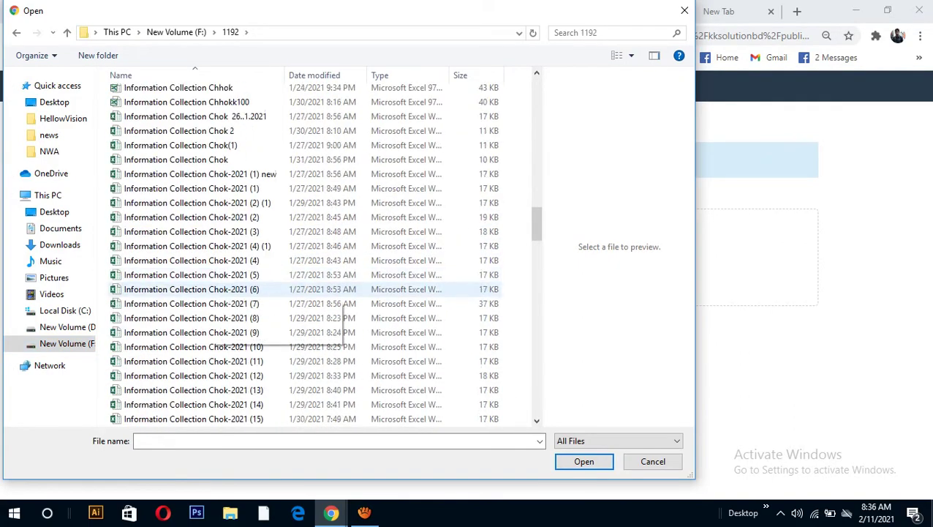
scroll(205, 332, "down", 20)
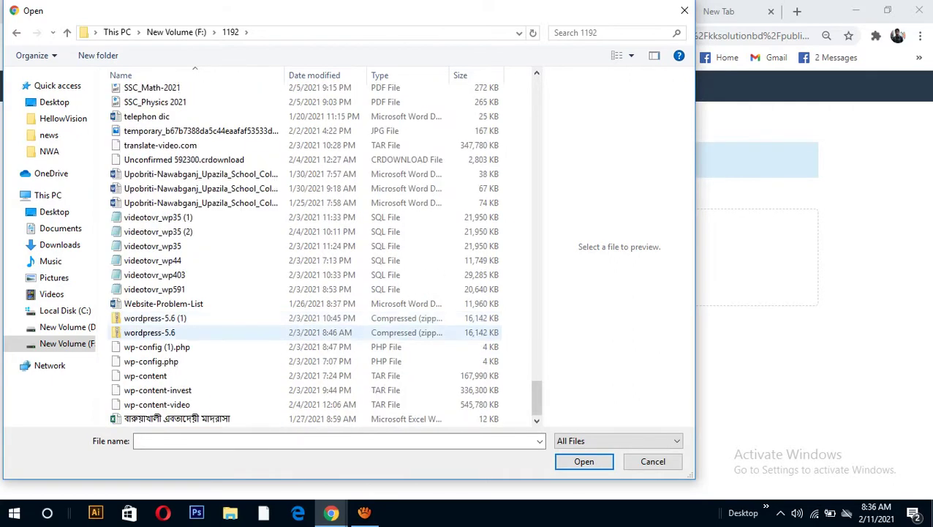
double_click(155, 317)
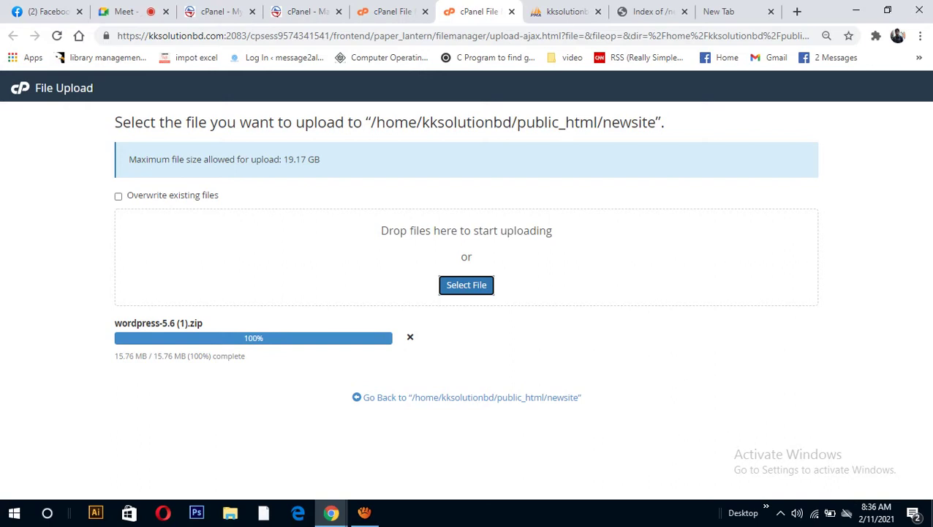
left_click(391, 11)
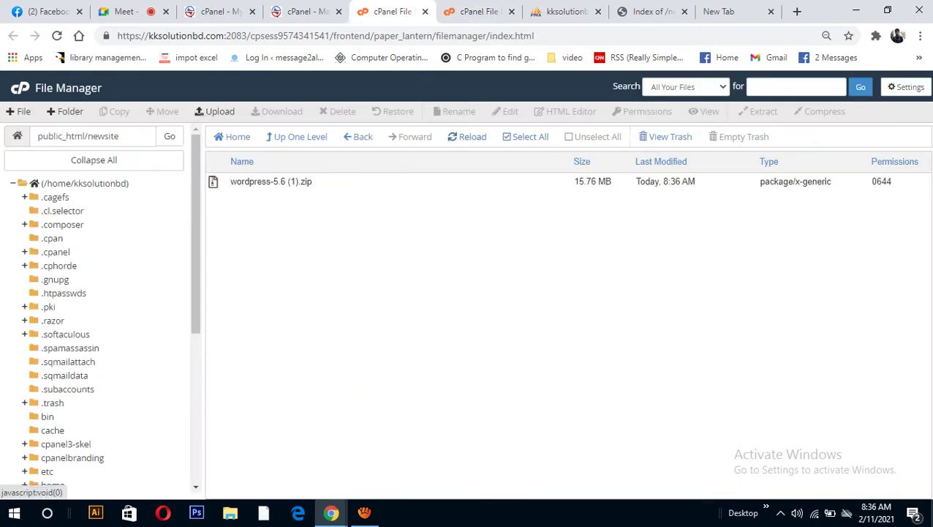
Extract wordpress-5.6 (1).zip in newsite, producing a wordpress folder beside the archive.
left_click(648, 11)
key("F5")
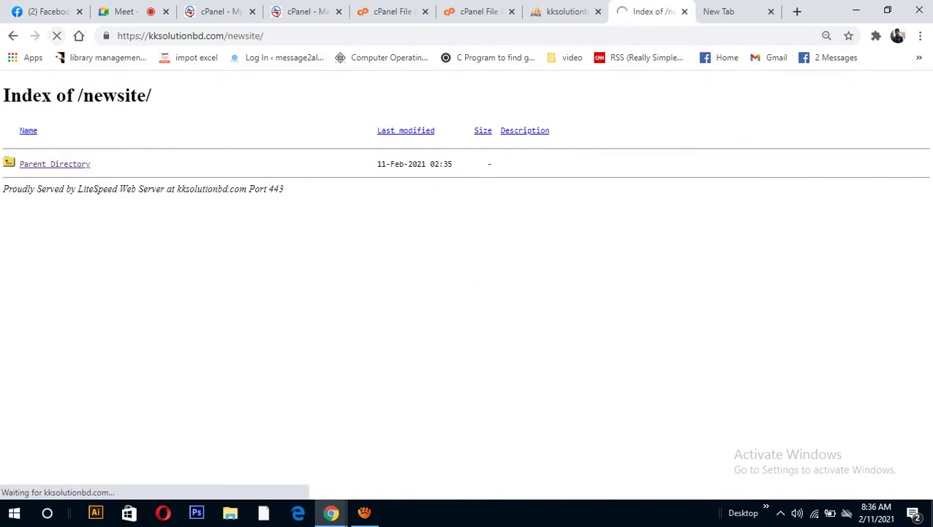
left_click(392, 11)
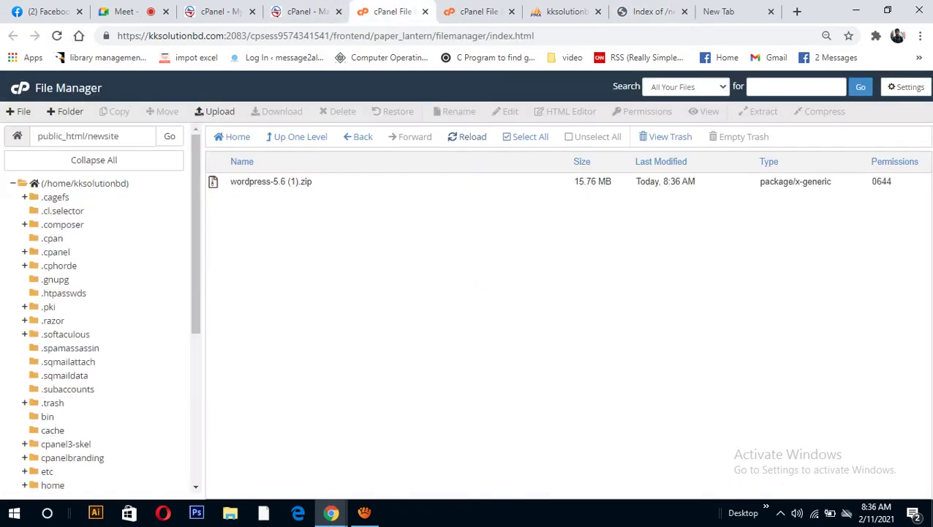
left_click(272, 181)
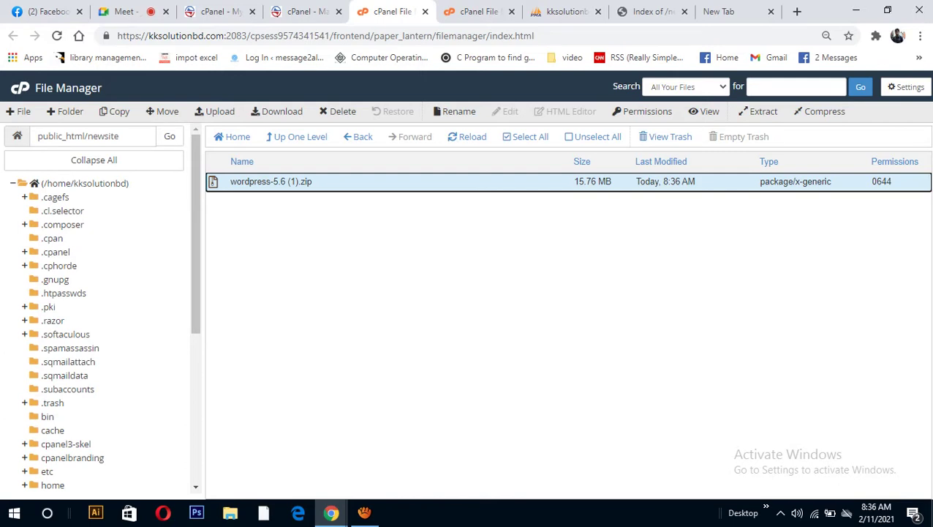
right_click(212, 182)
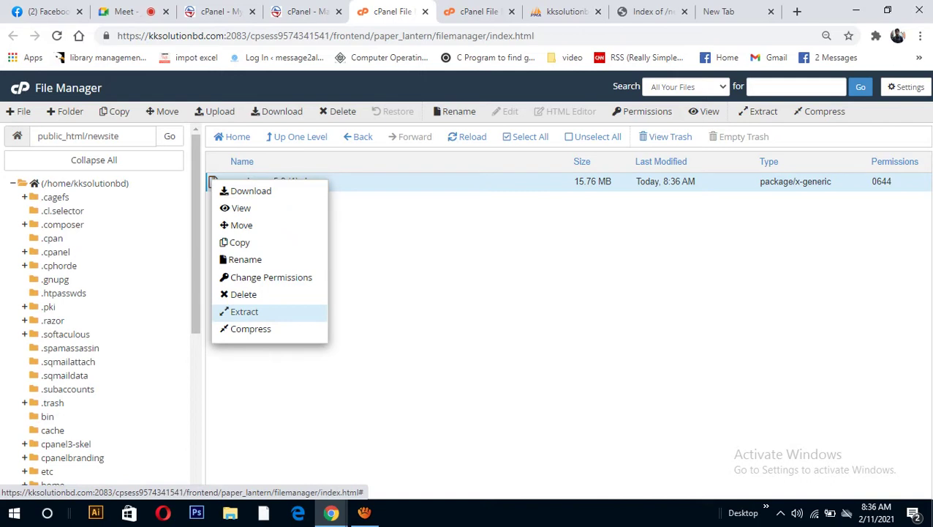
left_click(244, 311)
left_click(557, 345)
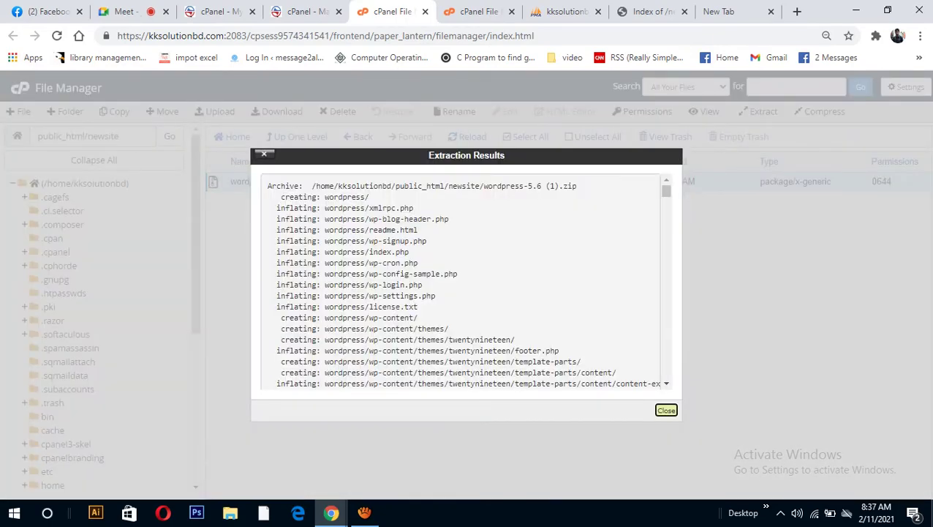
left_click(666, 410)
left_click(468, 137)
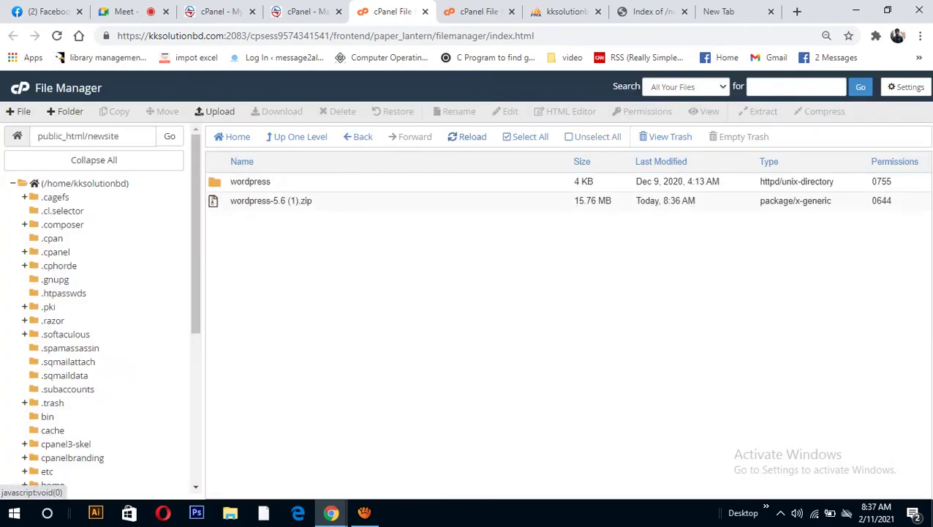
Delete the wordpress-5.6 (1).zip archive from newsite.
right_click(219, 181)
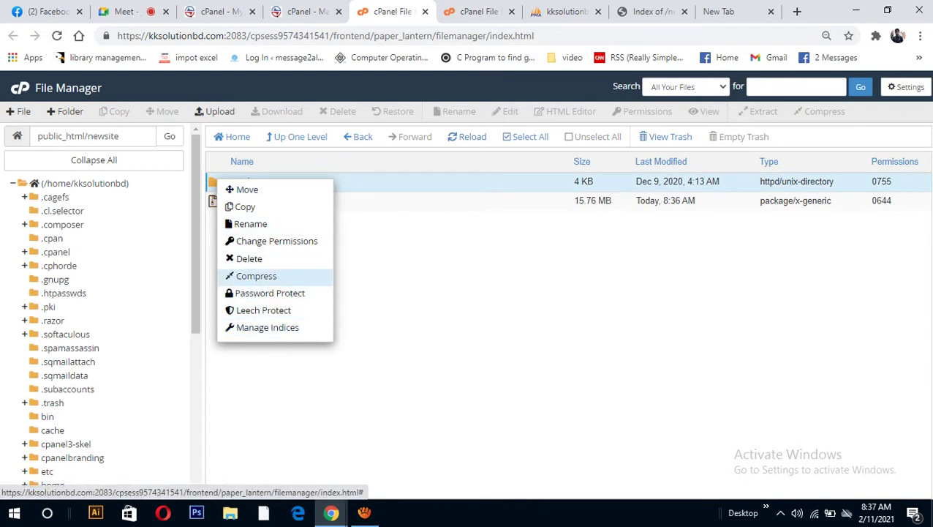
left_click(346, 253)
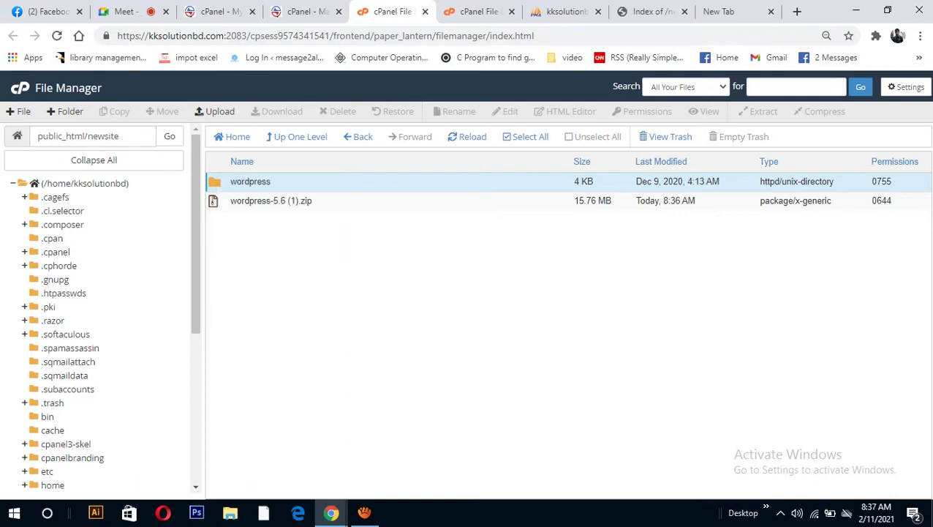
left_click(219, 200)
right_click(215, 200)
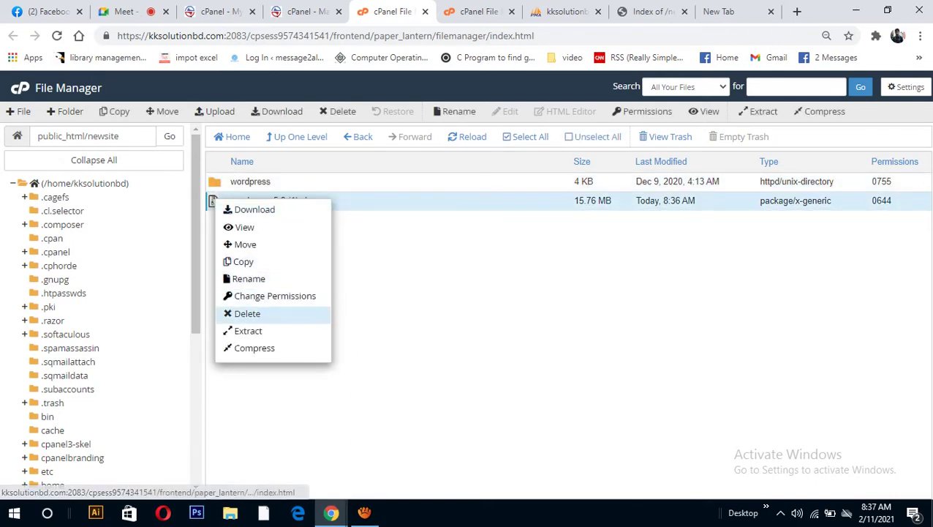
left_click(242, 313)
key("Return")
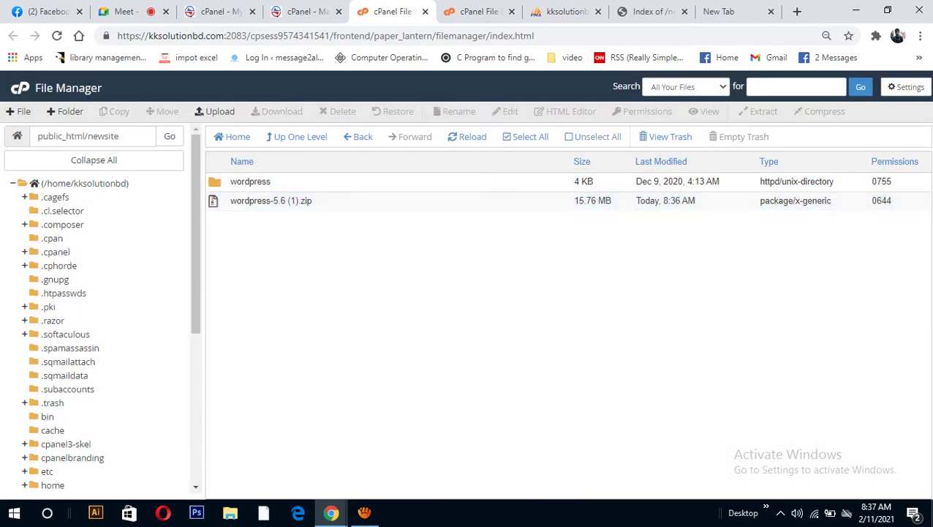
Move all contents of the wordpress folder up into /public_html/newsite/.
double_click(250, 182)
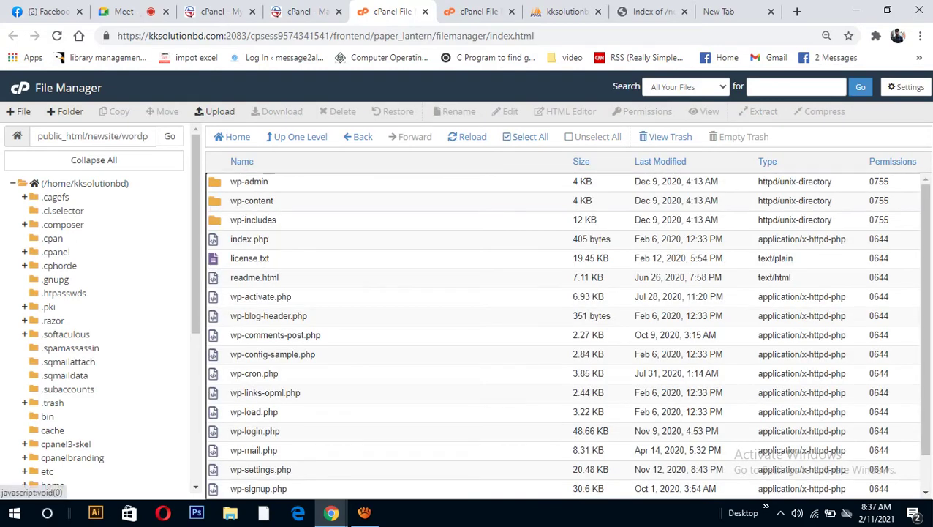
left_click(526, 137)
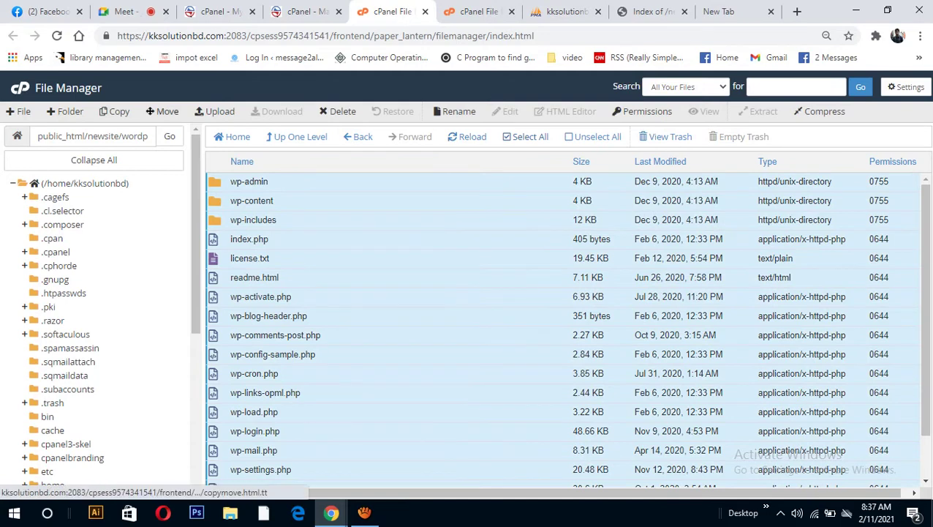
left_click(162, 111)
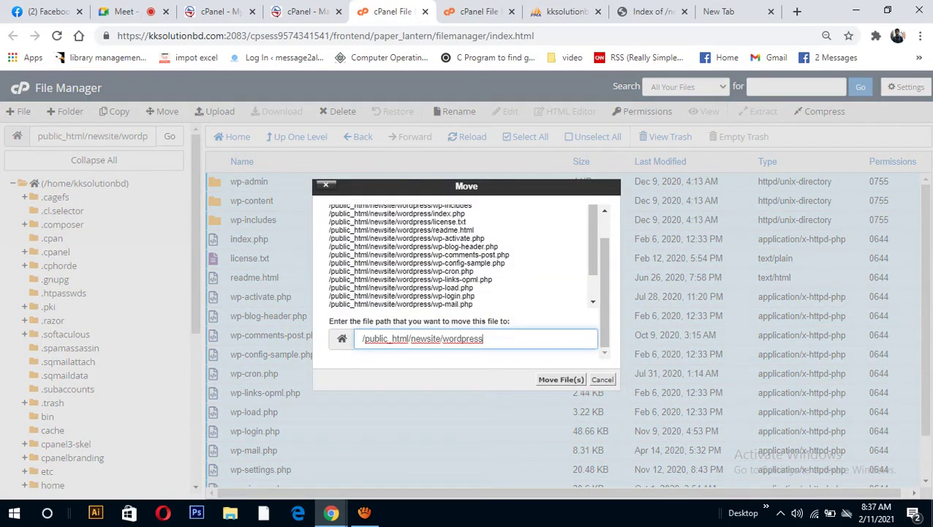
key("ctrl+shift+Left")
key("BackSpace")
key("BackSpace")
key("Return")
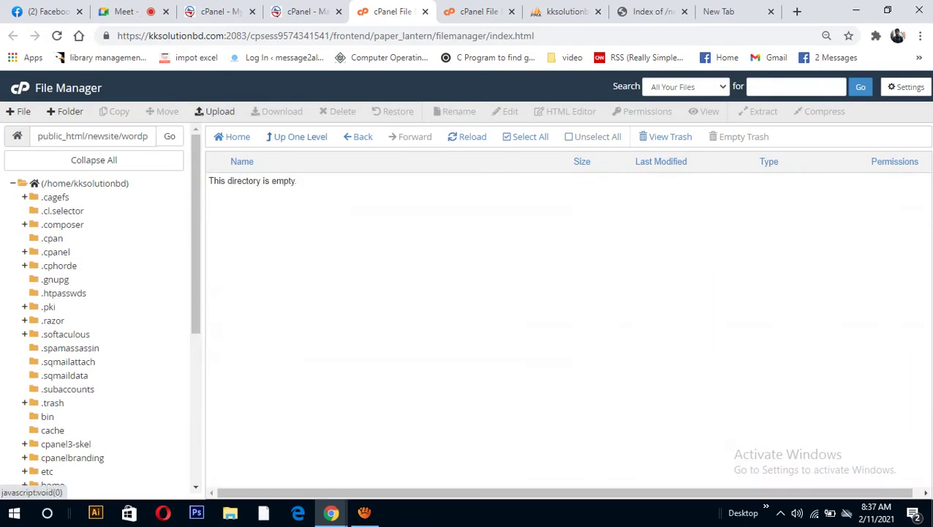
Delete the empty wordpress folder and reload kksolutionbd.com/newsite to reach WordPress setup.
left_click(250, 181)
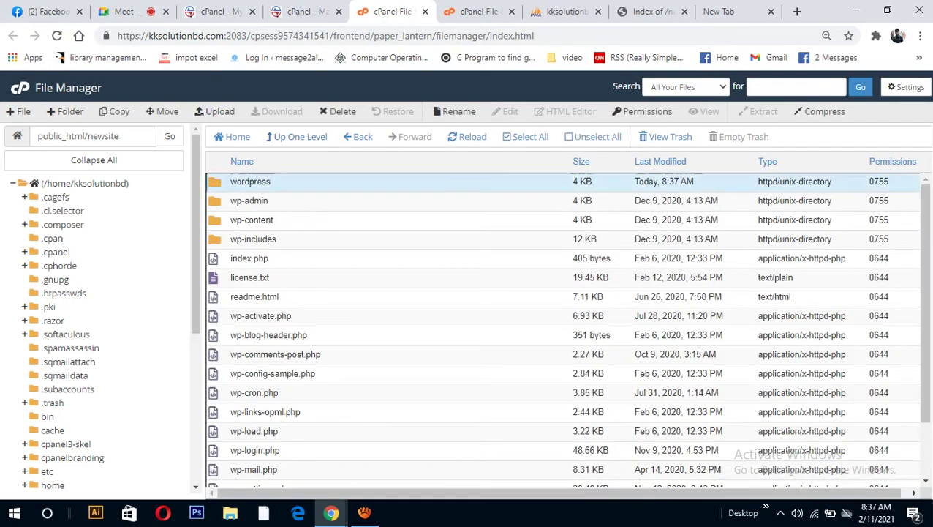
left_click(338, 111)
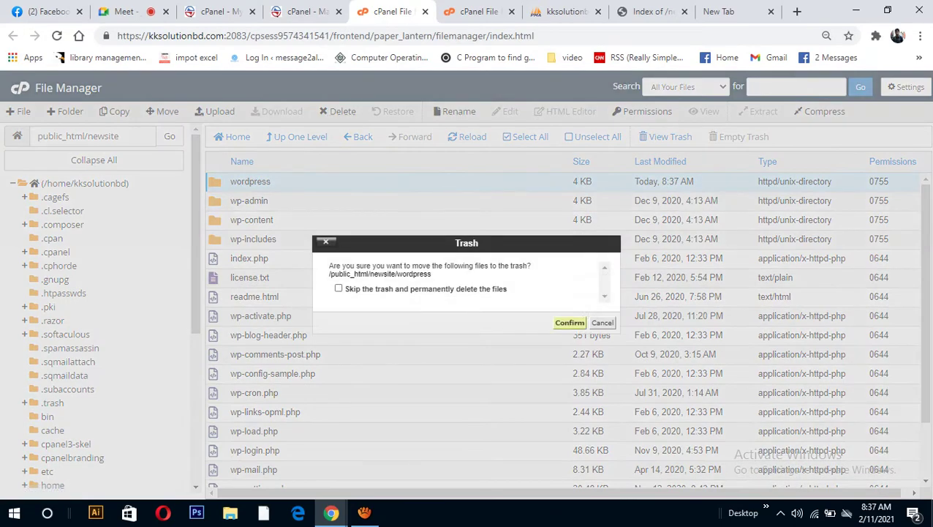
key("Return")
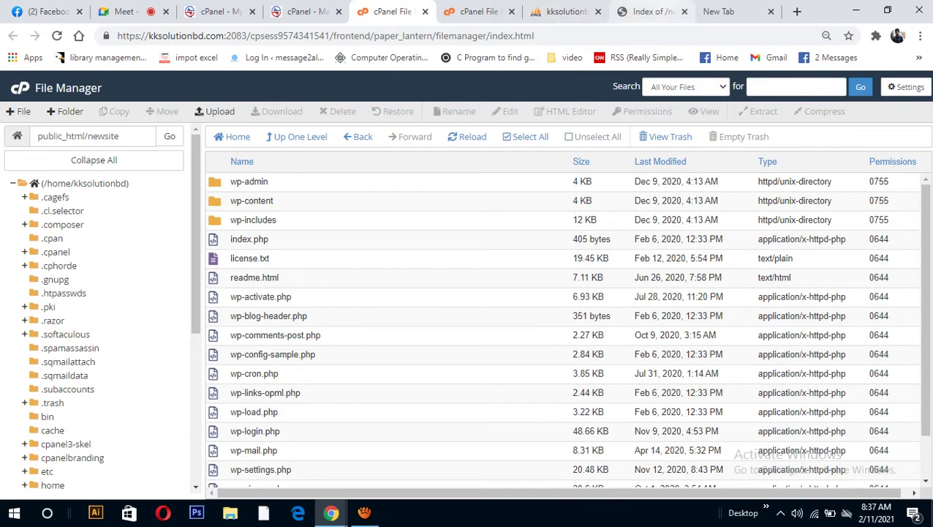
left_click(650, 12)
left_click(57, 36)
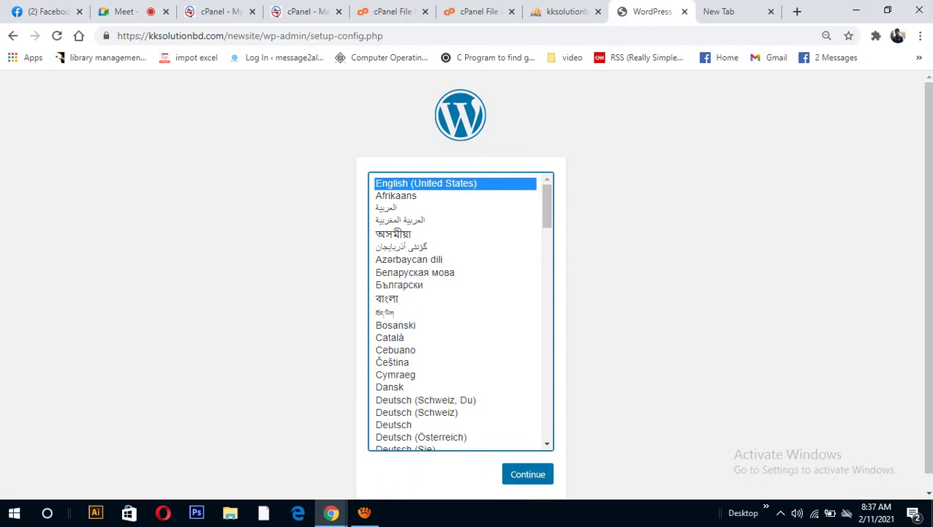
Choose English (United States), proceed to the database form and paste the database password.
left_click(527, 474)
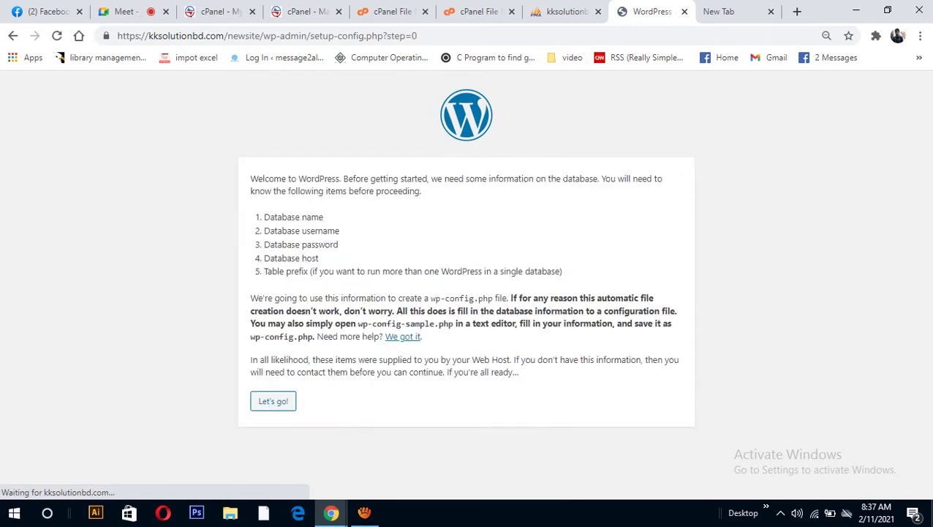
left_click_drag(270, 216, 319, 258)
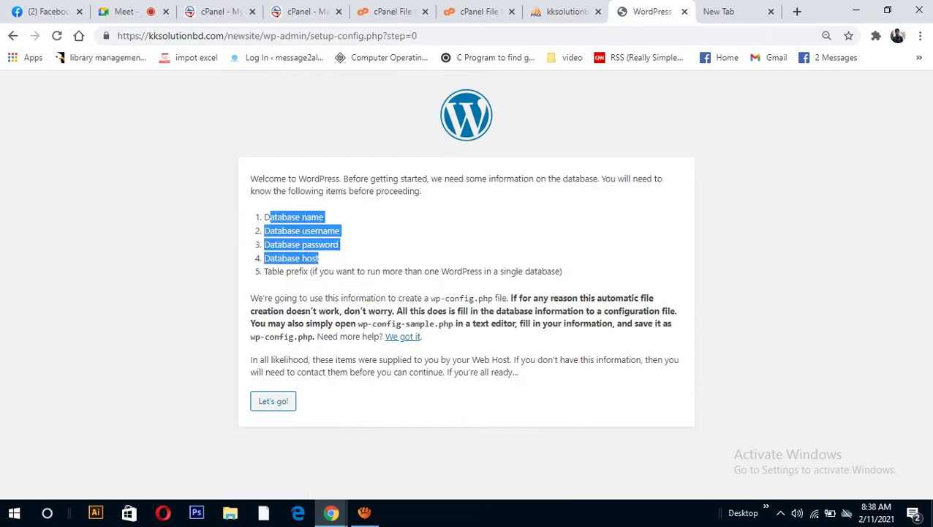
left_click(272, 401)
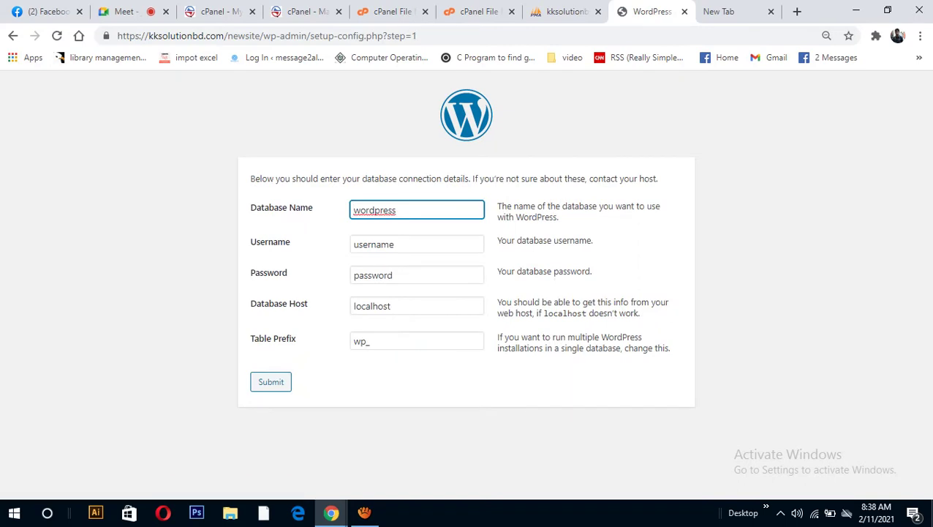
key("Tab")
key("Tab")
key("ctrl+v")
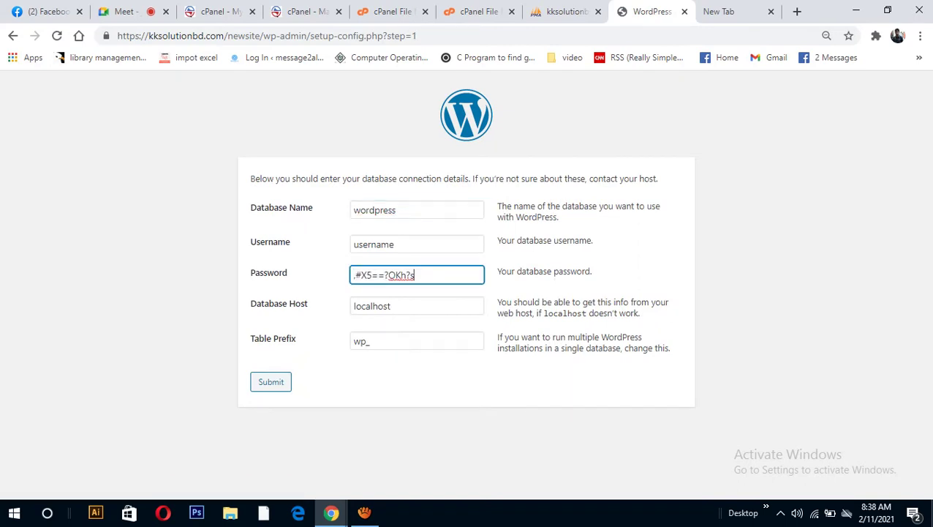
Return to cPanel's Manage User Privileges page for user and database kksolutionbd_newsite.
left_click(216, 12)
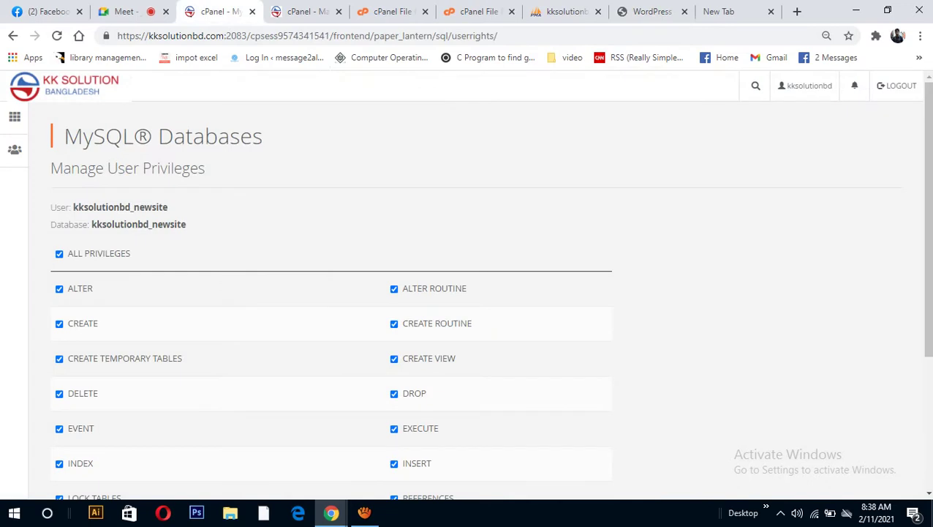
left_click_drag(73, 207, 51, 207)
key("ctrl+c")
left_click(167, 207)
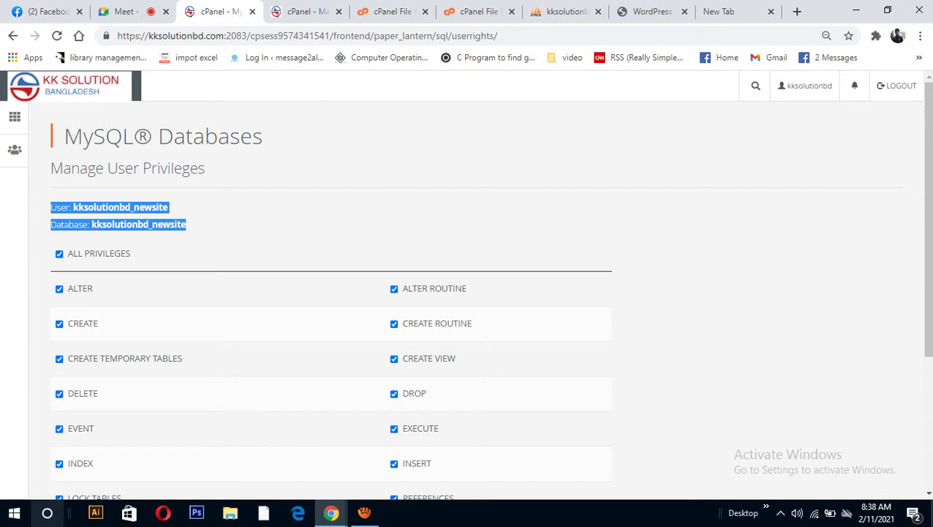
left_click(48, 513)
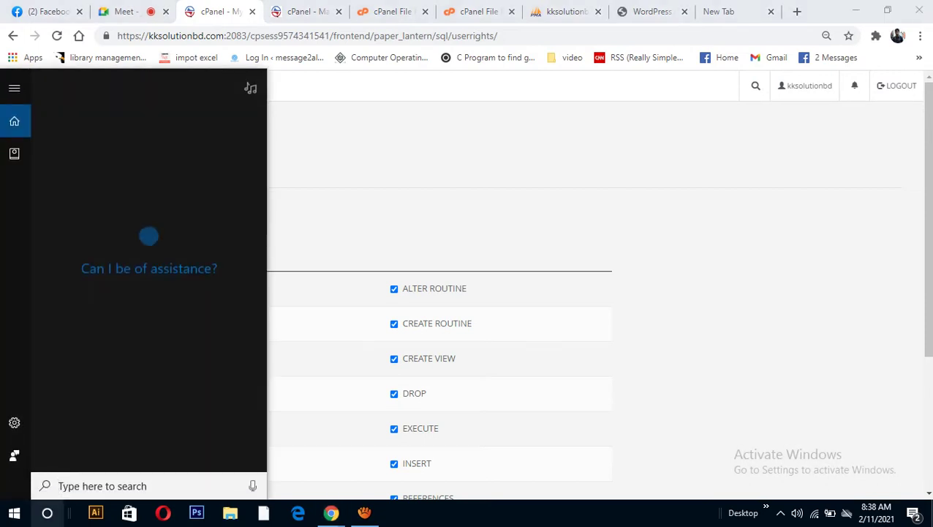
Open Notepad and paste the database user and database names into it.
type("note")
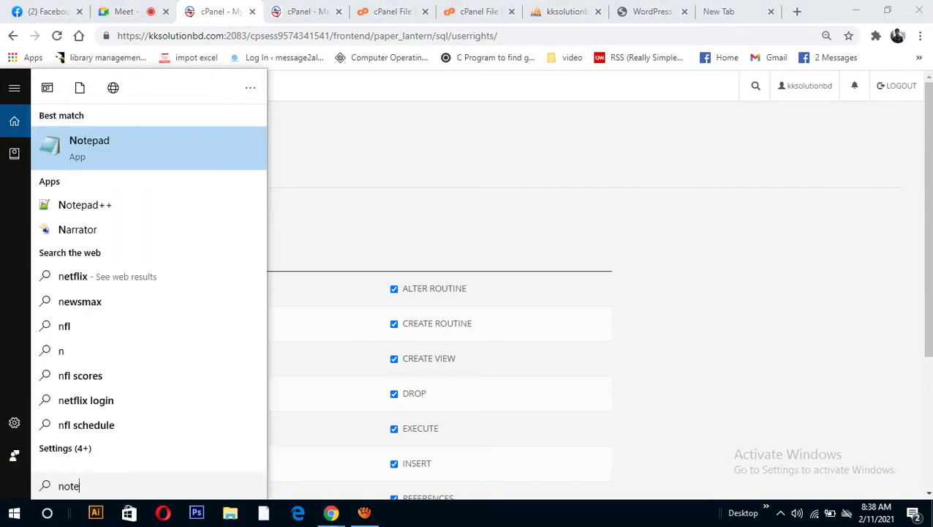
key("Return")
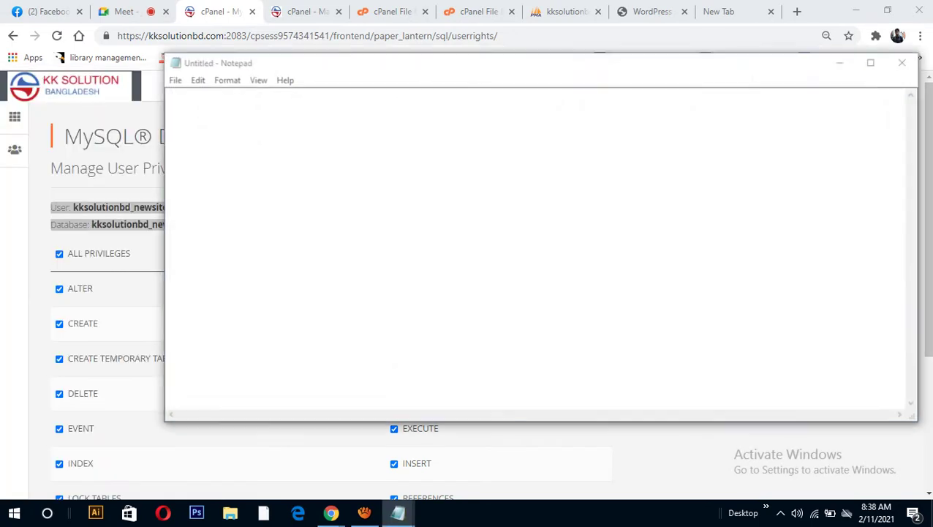
key("ctrl+v")
left_click_drag(468, 63, 627, 118)
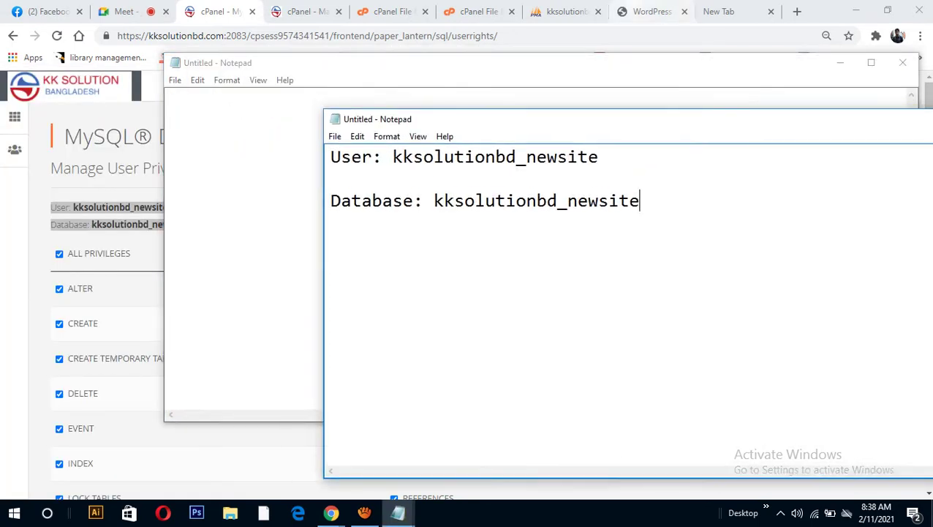
Add the database password from the WordPress form to the Notepad notes' second line.
left_click(650, 12)
key("ctrl+a")
key("ctrl+c")
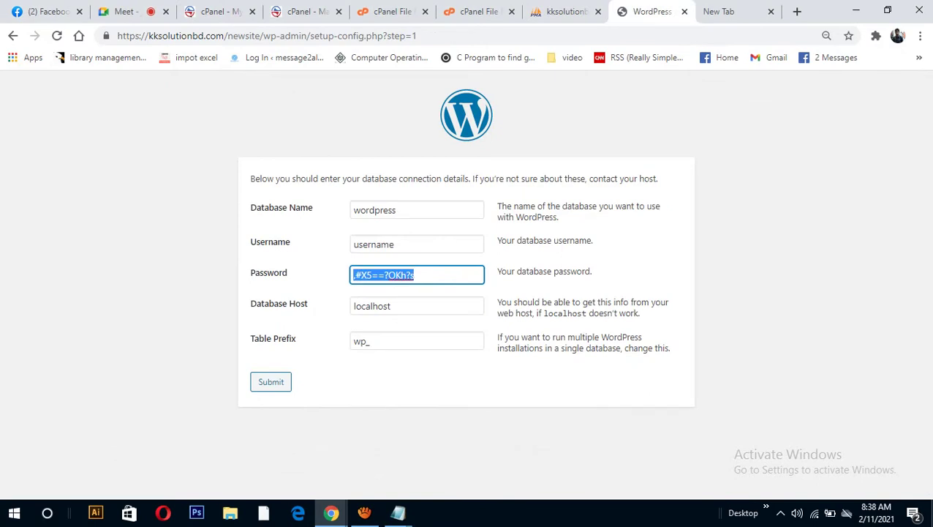
left_click(398, 512)
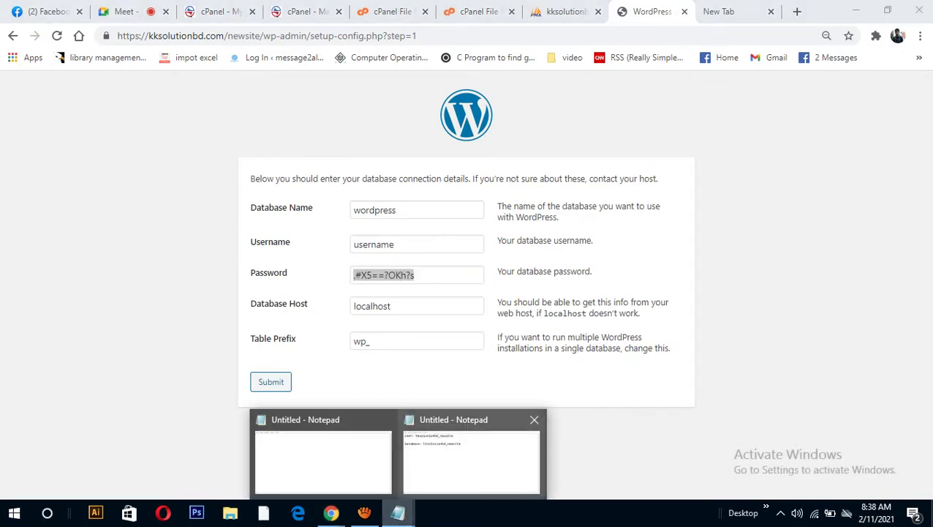
left_click(471, 455)
left_click(332, 178)
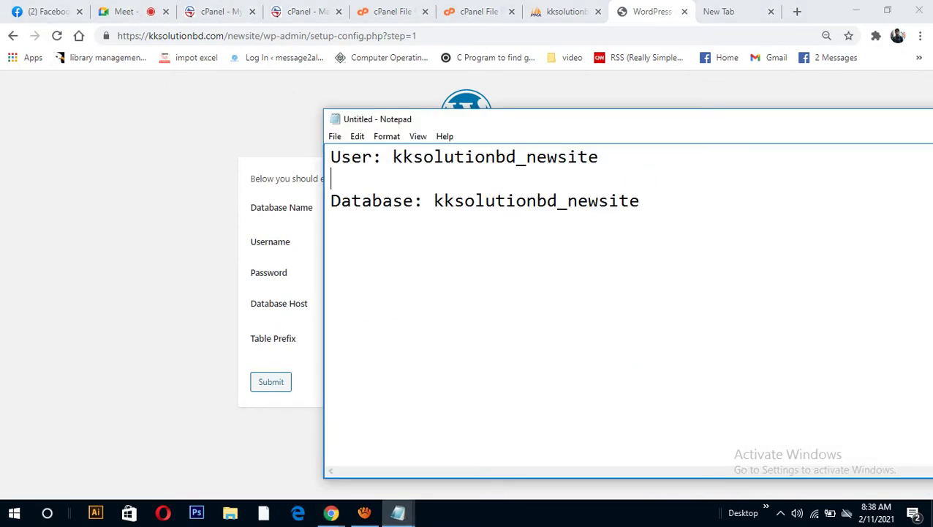
key("ctrl+v")
Save the notes as 'database' and select the database name before returning to Chrome.
left_click(334, 136)
left_click(354, 184)
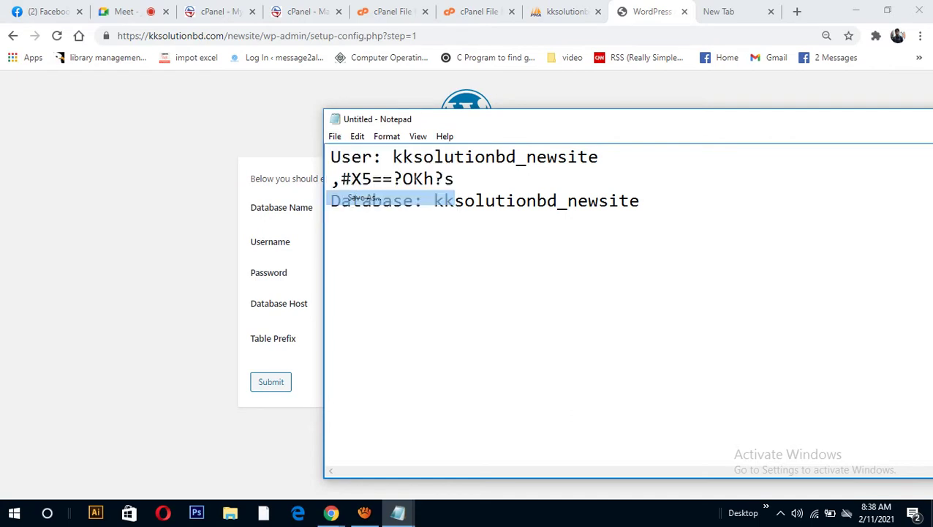
type("database")
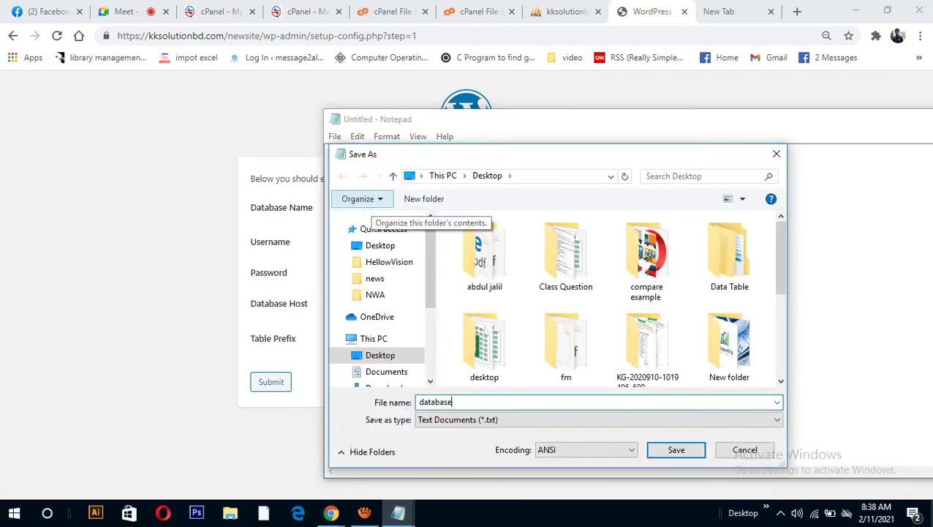
key("Return")
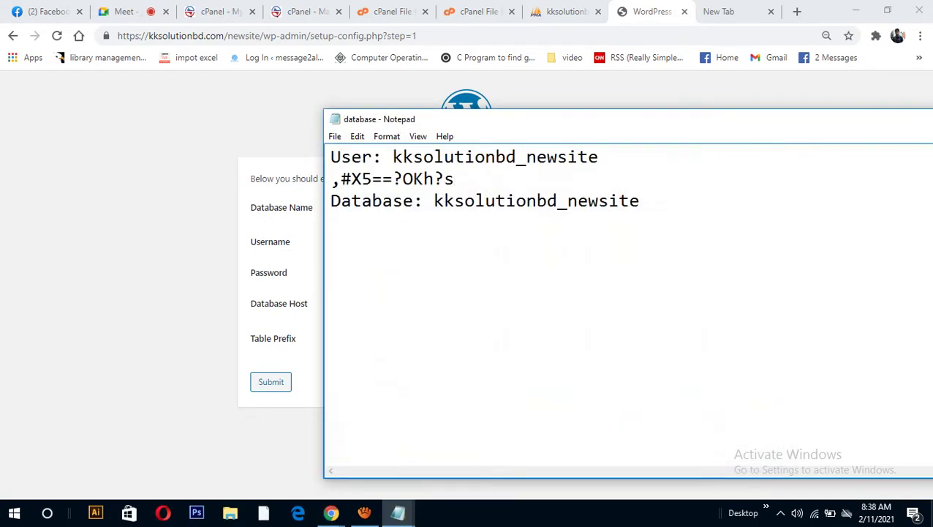
key("shift+Left")
key("shift+Left")
key("shift+Left")
key("shift+Left")
key("shift+Left")
key("shift+Left")
key("shift+Left")
key("shift+Left")
key("shift+Left")
key("shift+Left")
key("shift+Left")
key("shift+Left")
key("shift+Left")
key("shift+Left")
key("shift+Left")
key("shift+Left")
key("shift+Left")
key("shift+Left")
key("shift+Left")
key("shift+Left")
key("ctrl+c")
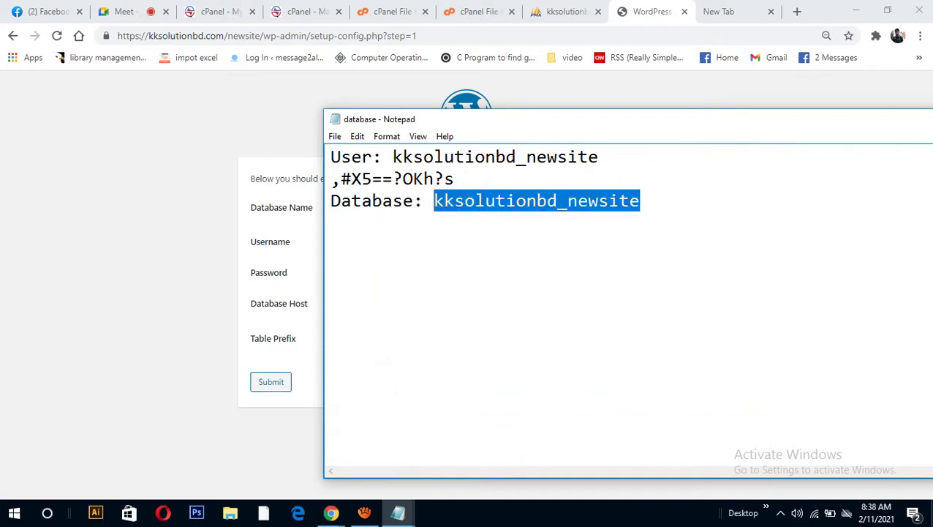
key("alt+Tab")
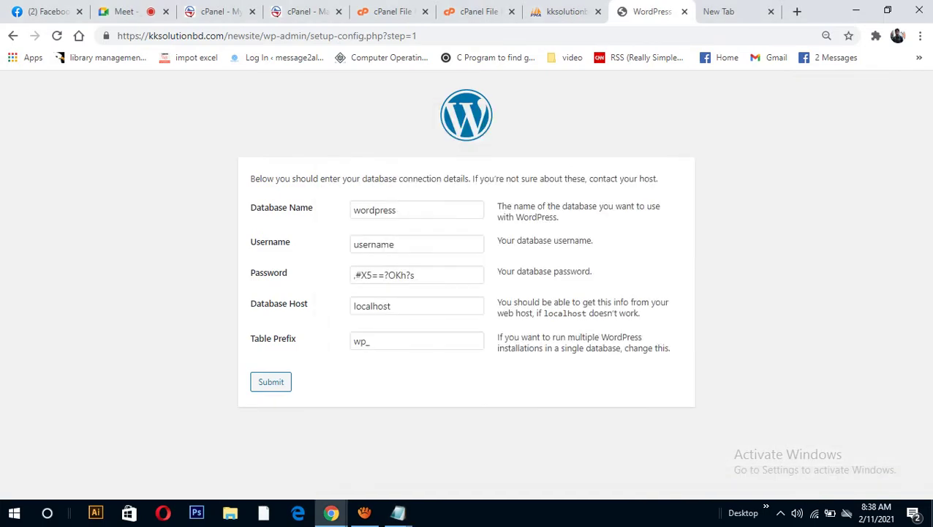
Enter kksolutionbd_newsite as database name and username, keep host localhost, use prefix wk_, and submit.
double_click(393, 210)
key("ctrl+v")
key("Tab")
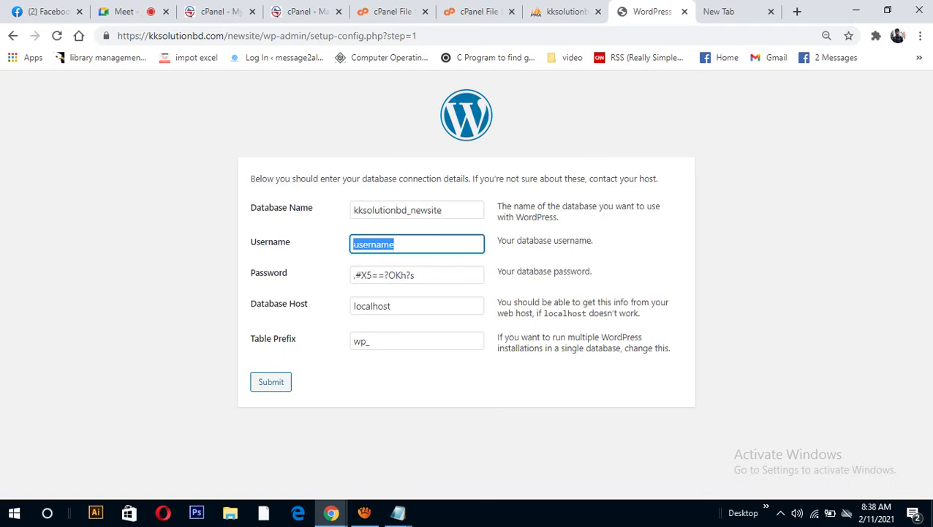
key("ctrl+v")
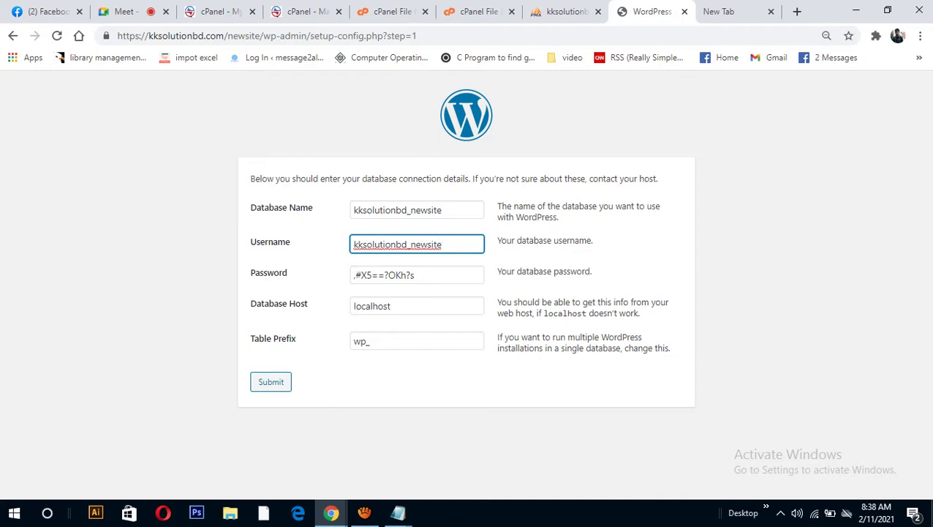
key("Tab")
key("Tab")
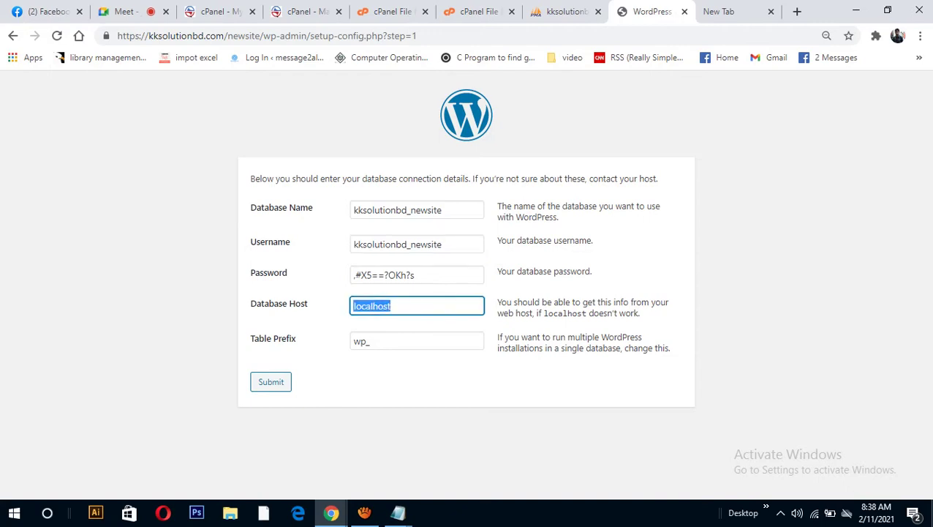
key("Tab")
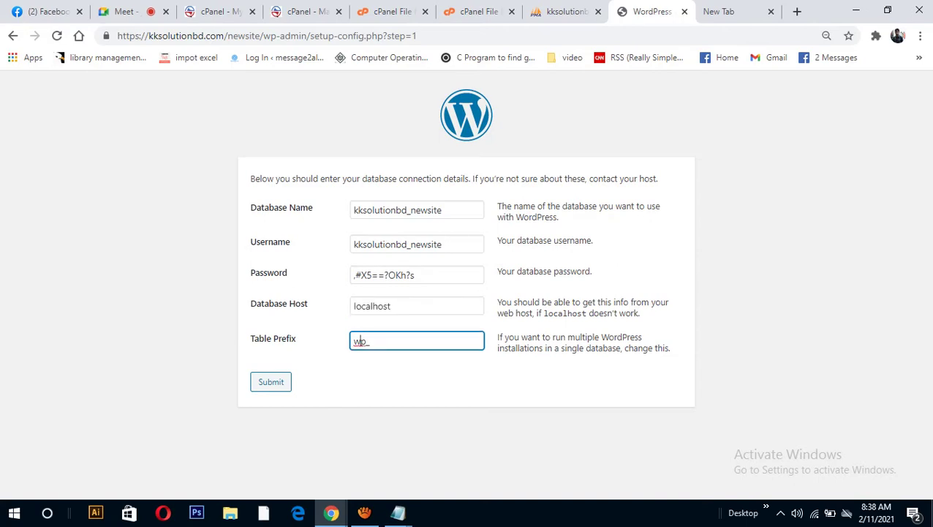
type("wk_")
key("Tab")
key("Return")
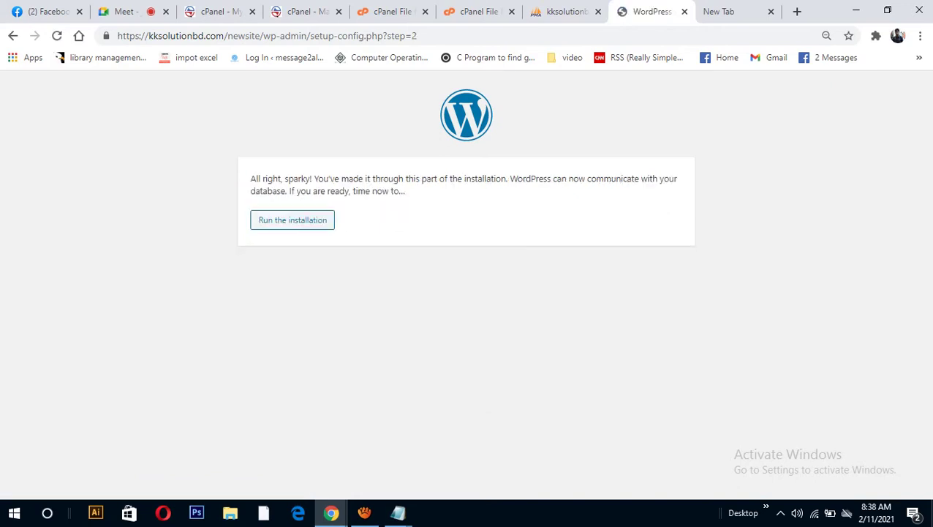
Run the installation, enter site title 'Gram Banglar News' and replace the generated password.
left_click(293, 220)
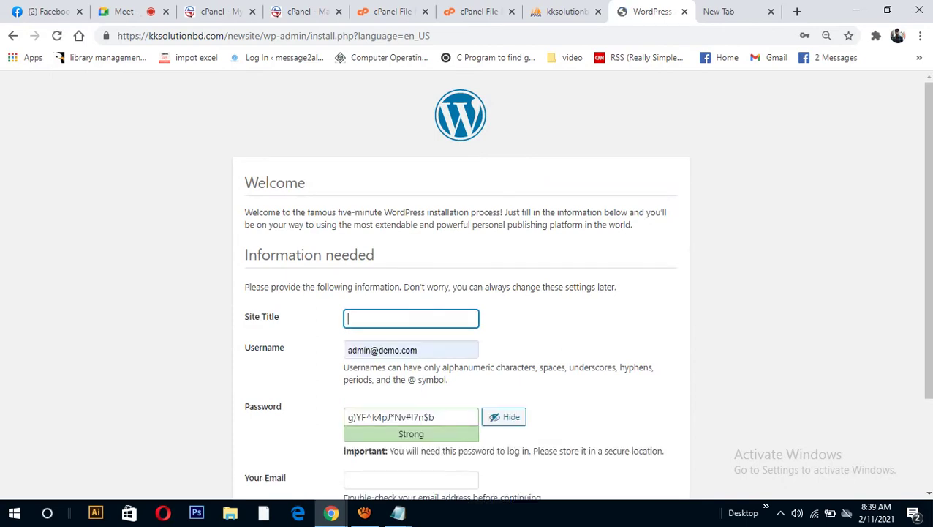
type("Gr")
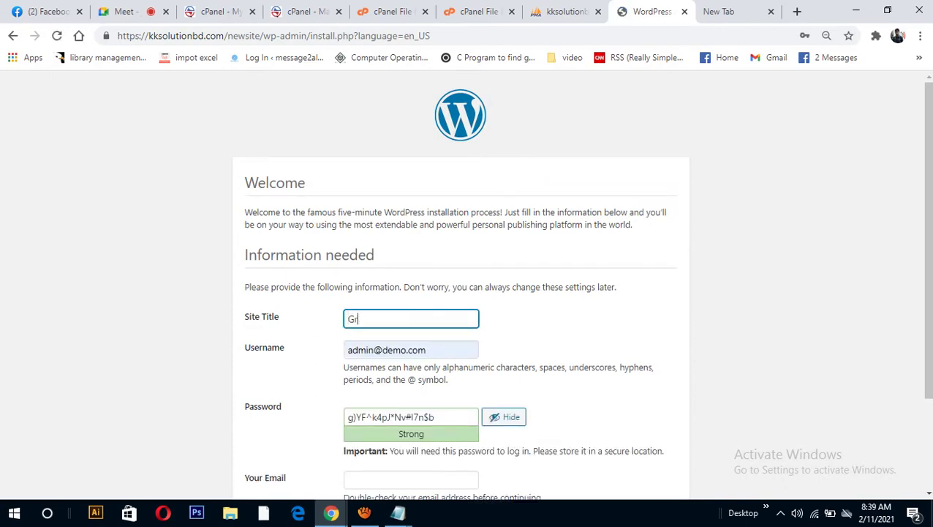
type("am Banglar News")
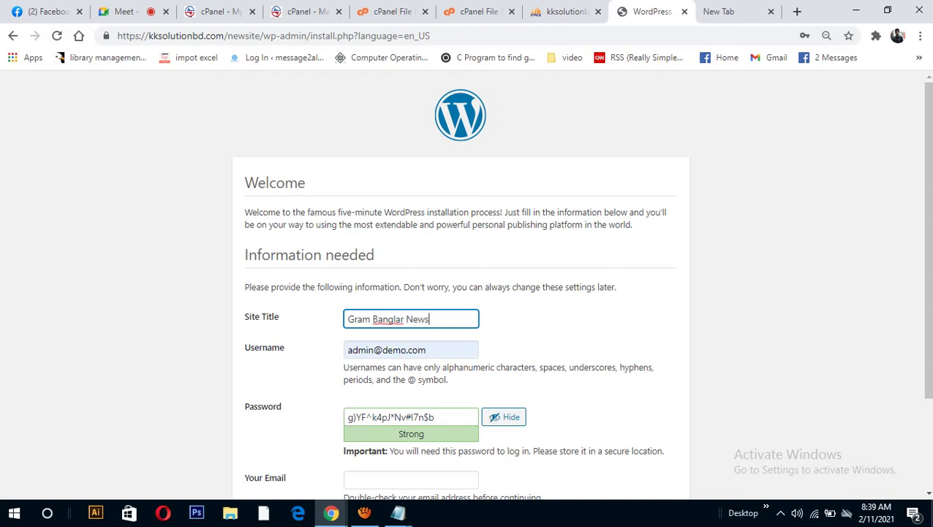
scroll(461, 293, "down", 3)
left_click(436, 296)
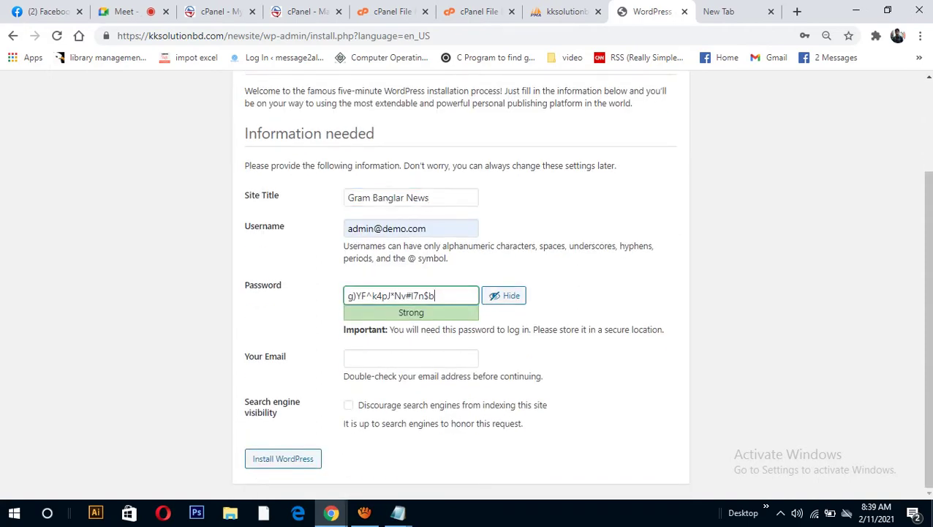
left_click_drag(436, 296, 346, 295)
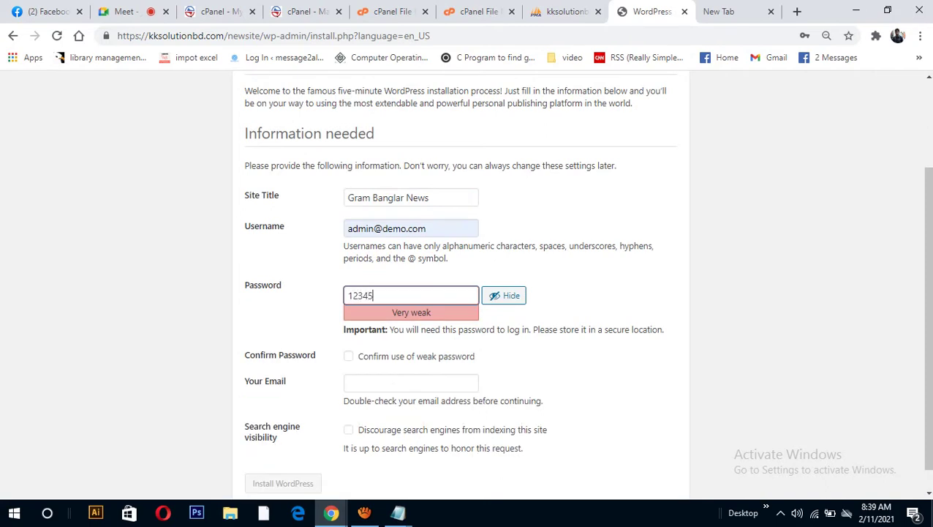
Accept the suggested admin e-mail address and trim the username to admin.
left_click(411, 383)
key("Down")
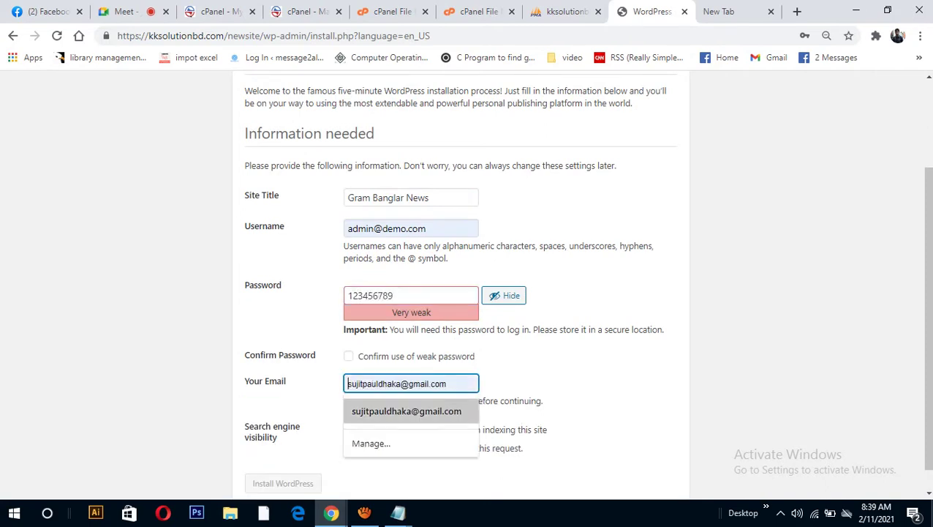
key("Return")
left_click(374, 228)
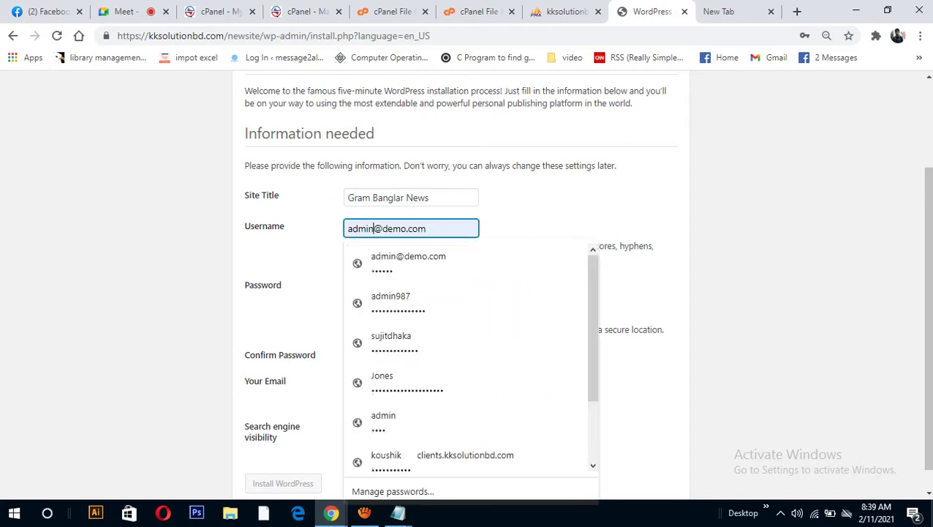
key("shift+End")
key("Delete")
Replace the password with a new one and select it for copying.
key("Tab")
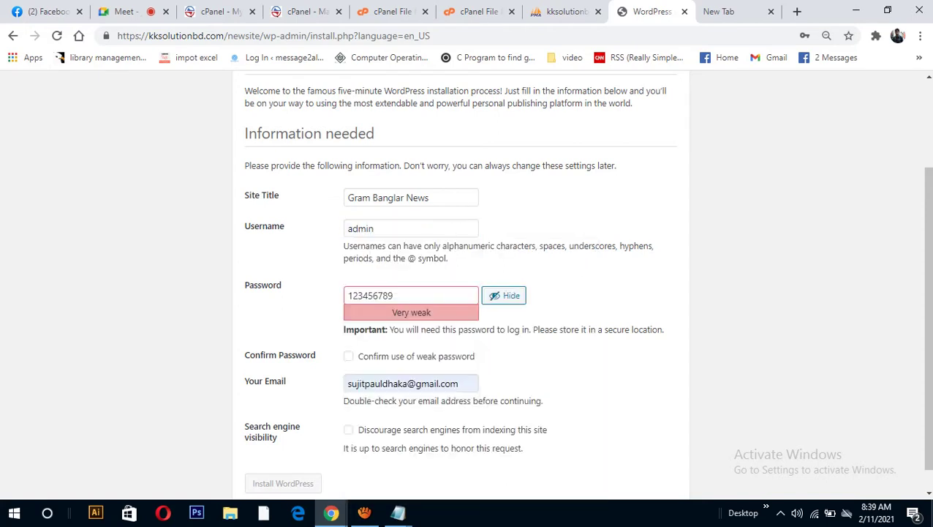
key("ctrl+a")
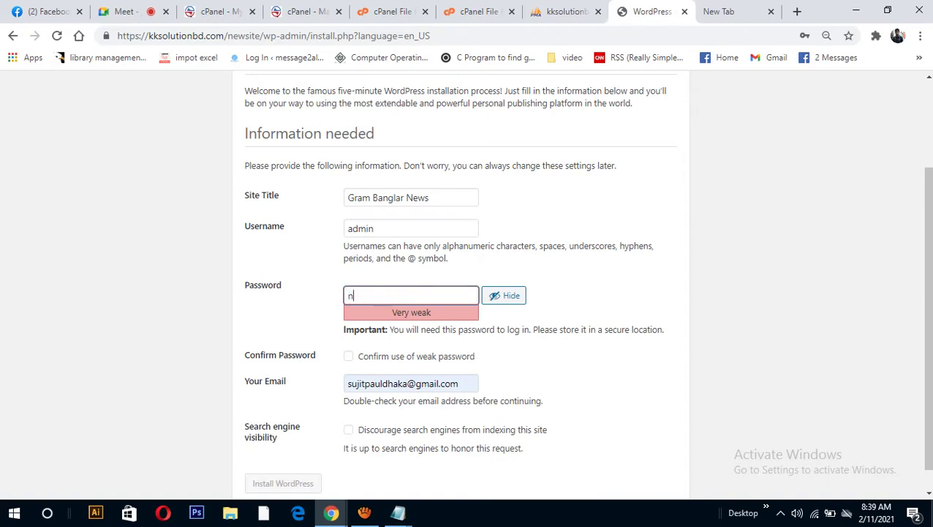
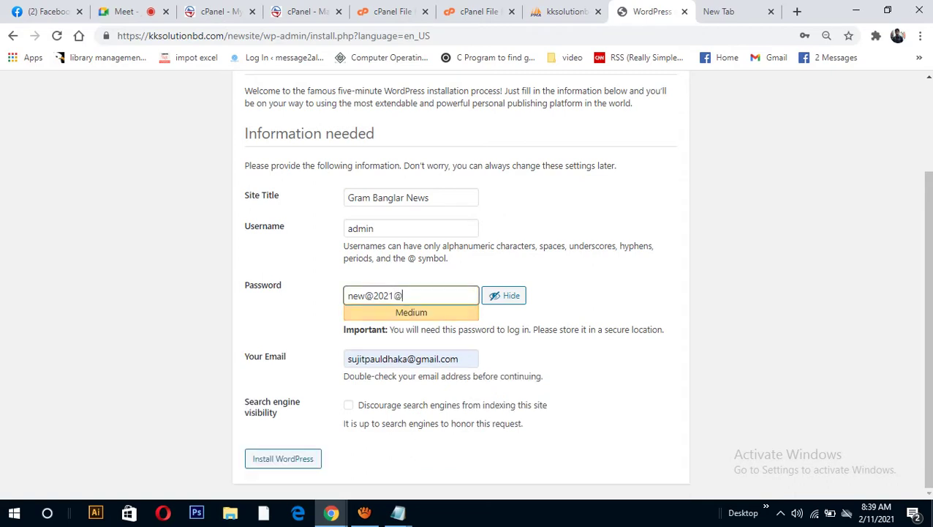
key("ctrl+a")
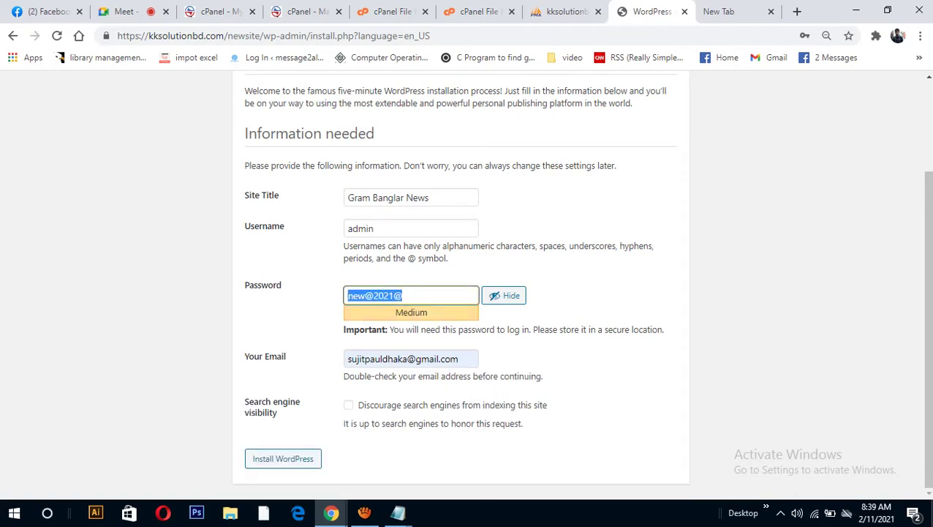
left_click_drag(259, 285, 284, 286)
key("ctrl+c")
Copy the new admin password from the install form into the database notes on a new line.
left_click(397, 513)
left_click(474, 459)
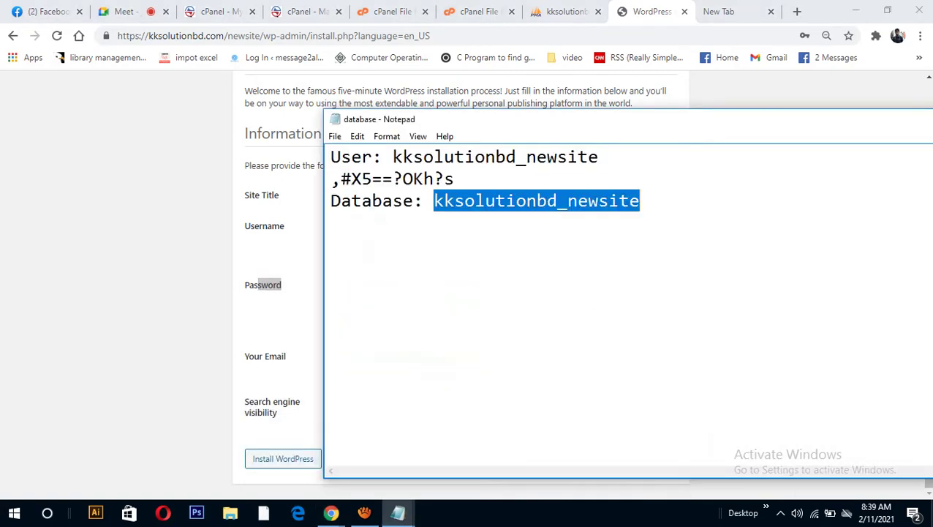
left_click(370, 200)
left_click(640, 200)
key("Return")
key("Return")
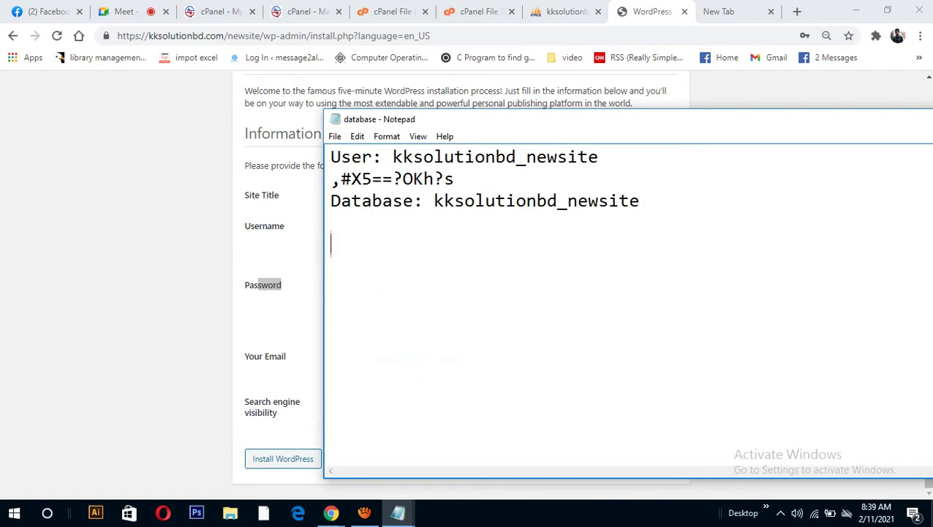
key("ctrl+v")
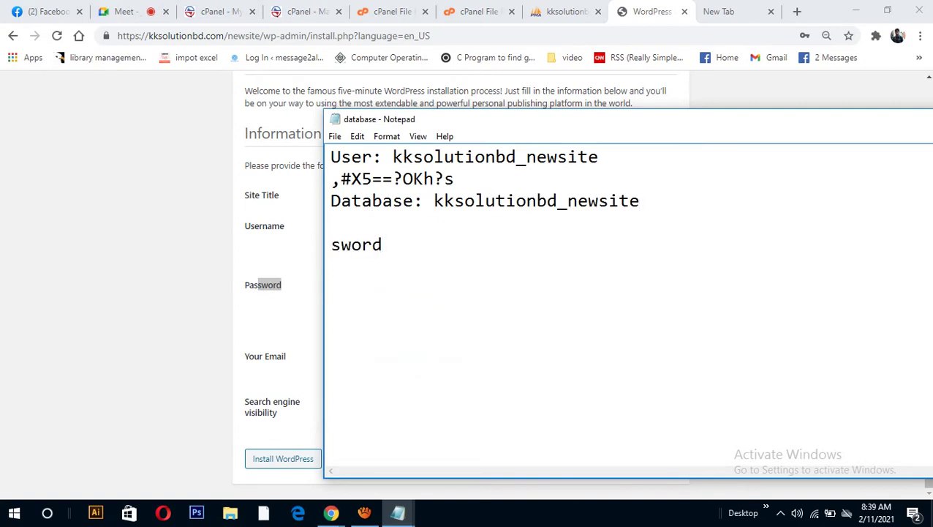
left_click(285, 322)
left_click_drag(406, 296, 346, 296)
key("ctrl+c")
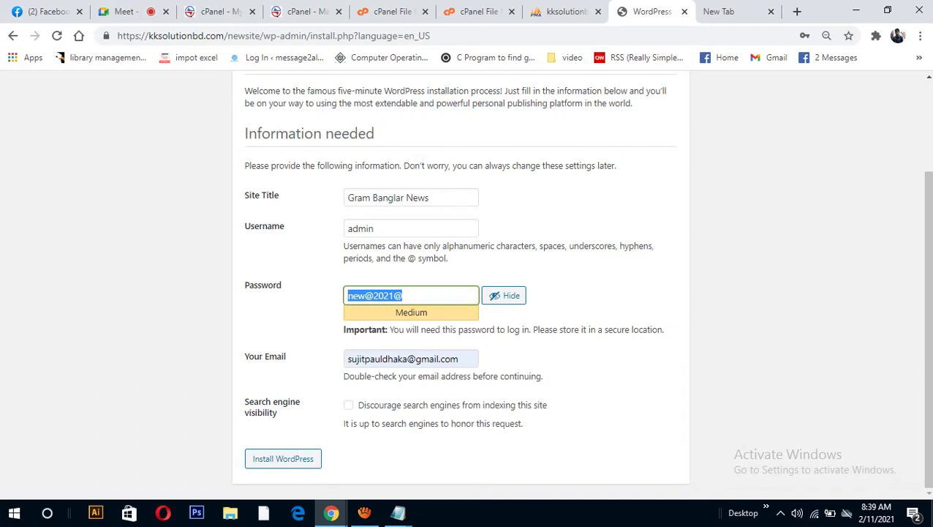
left_click(472, 450)
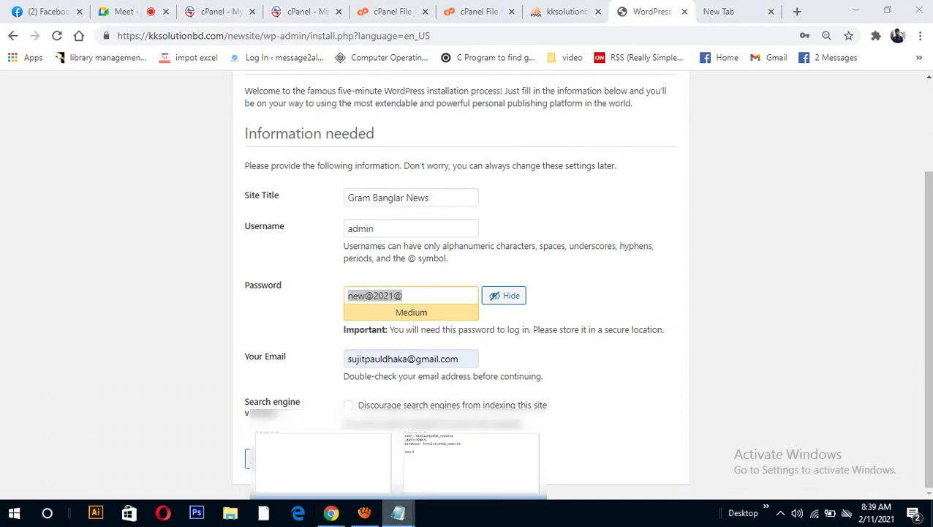
key("shift+Home")
key("ctrl+v")
key("alt+Tab")
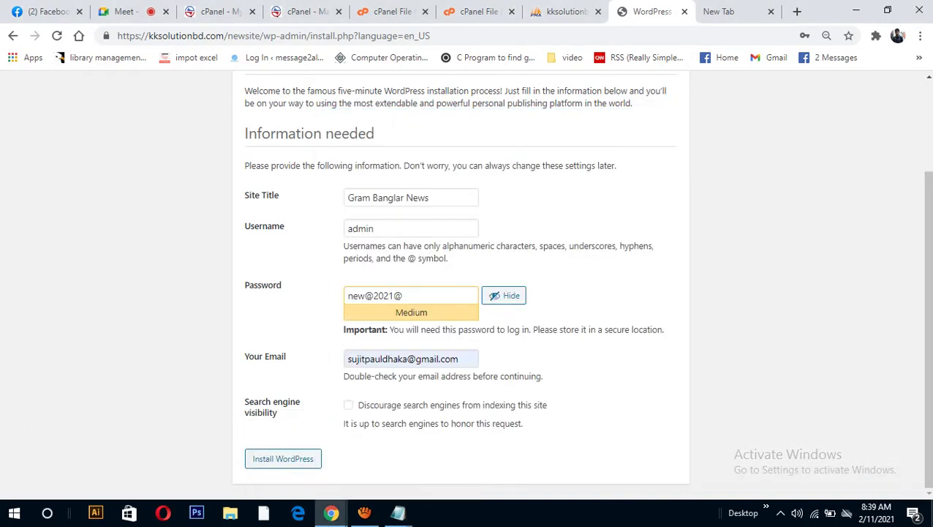
Set the username to 'newsite', discourage search engine indexing, and run Install WordPress.
left_click(395, 228)
key("ctrl+a")
type("new")
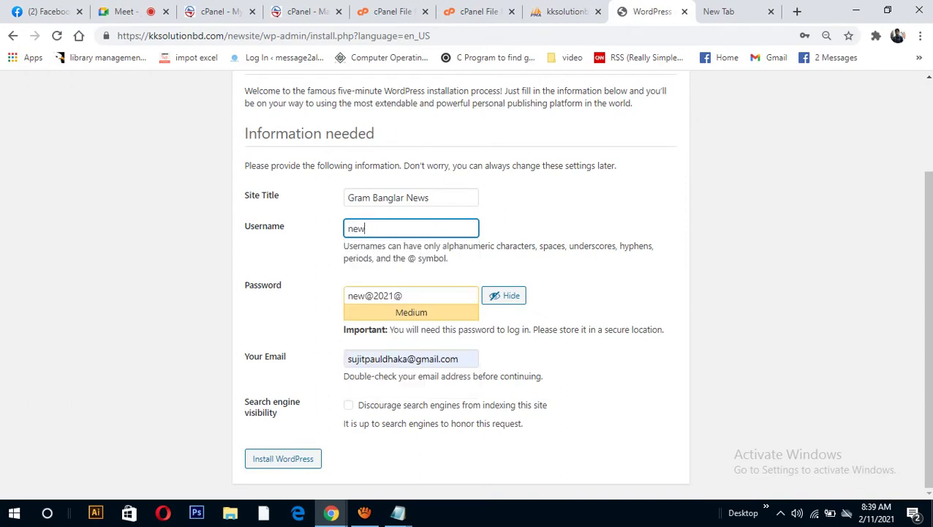
type("site")
left_click(349, 404)
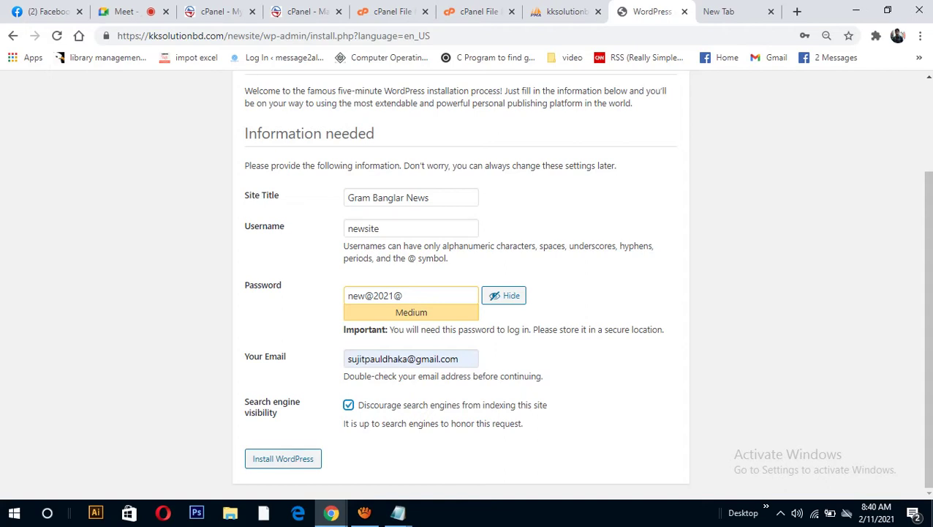
key("Tab")
key("Return")
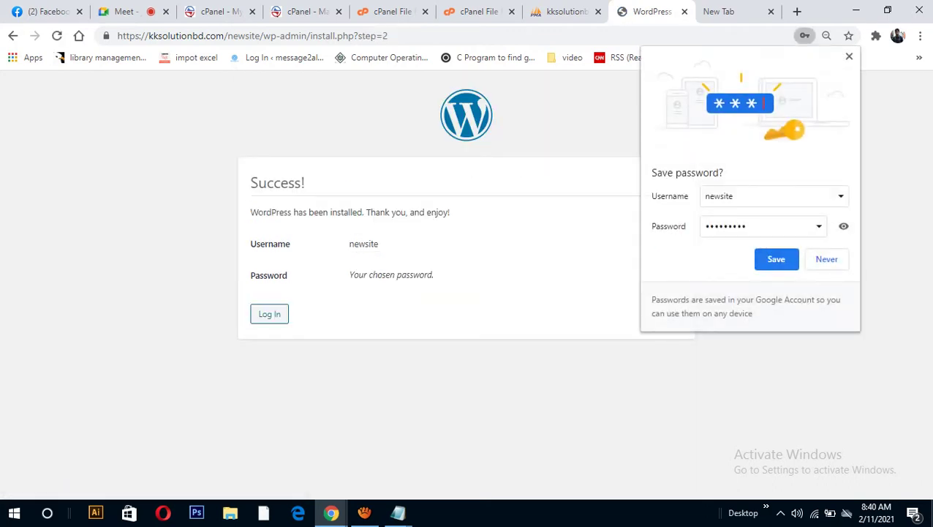
Save the login in the browser, dismiss the warning, and load the site's base URL in a new tab.
left_click(776, 258)
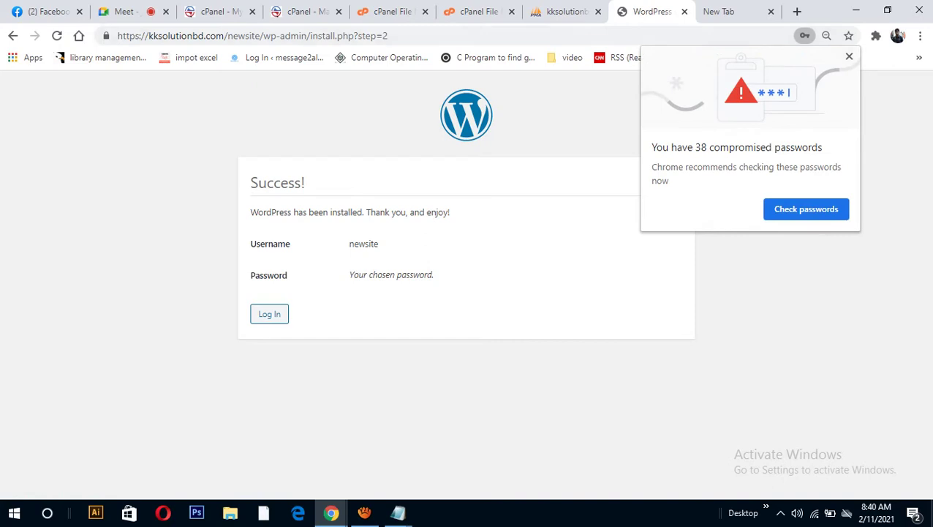
left_click(850, 56)
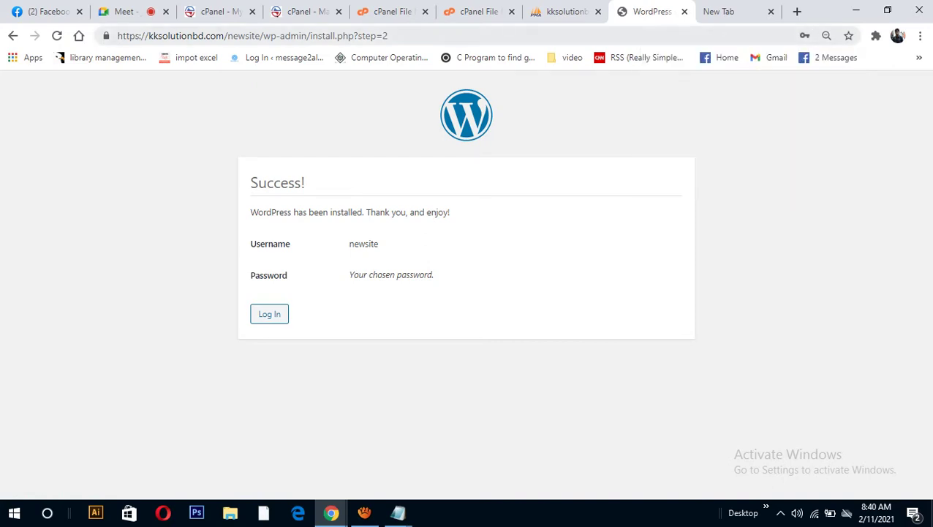
left_click_drag(117, 35, 260, 35)
right_click(133, 36)
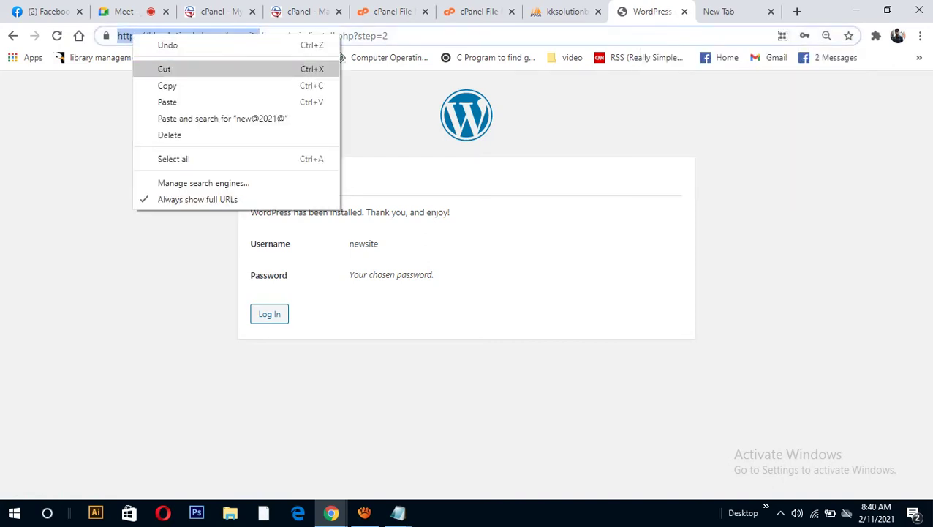
left_click(167, 86)
left_click(719, 11)
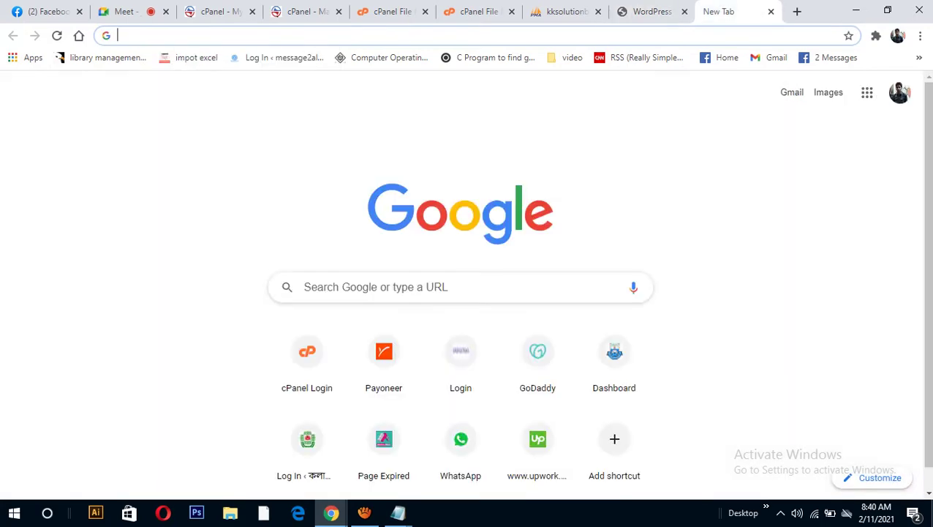
right_click(539, 36)
left_click(574, 107)
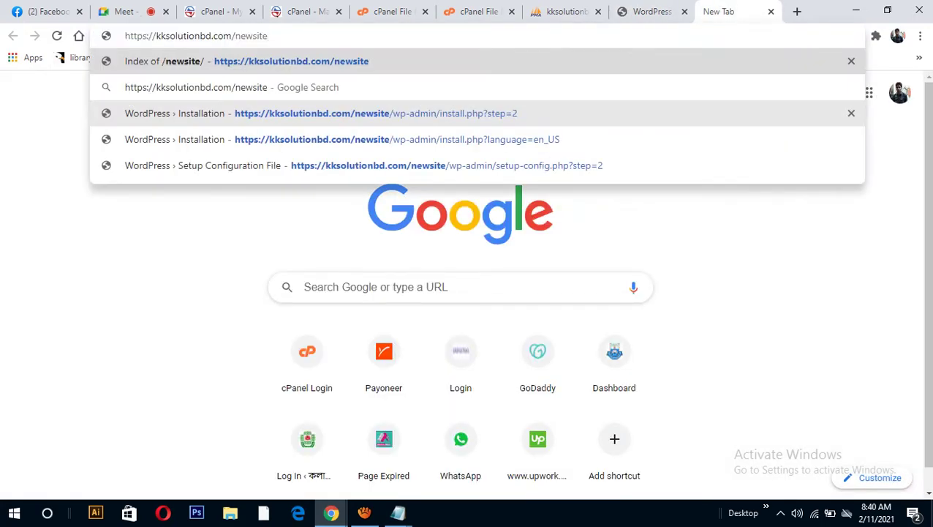
key("Return")
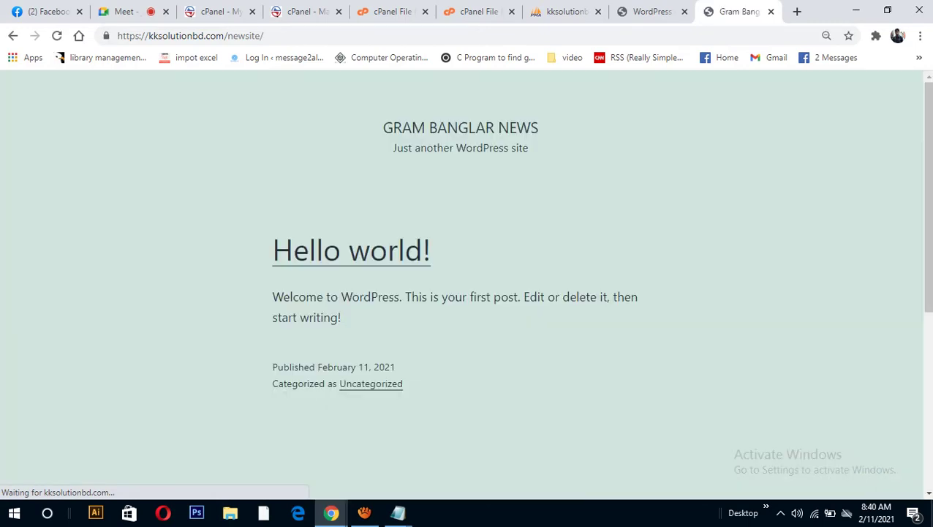
scroll(466, 285, "down", 5)
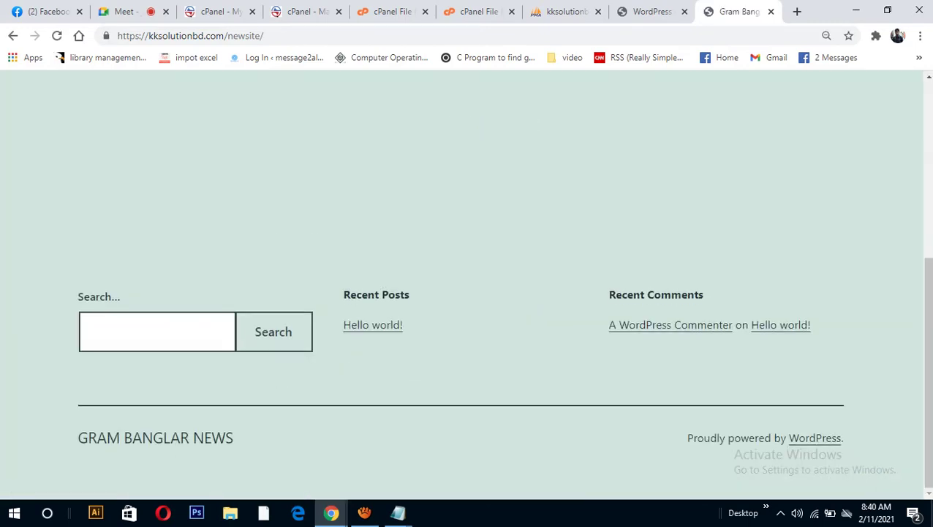
scroll(467, 285, "up", 5)
Go to the WordPress login page from the Success page, then return to the newsite File Manager tab.
left_click(650, 11)
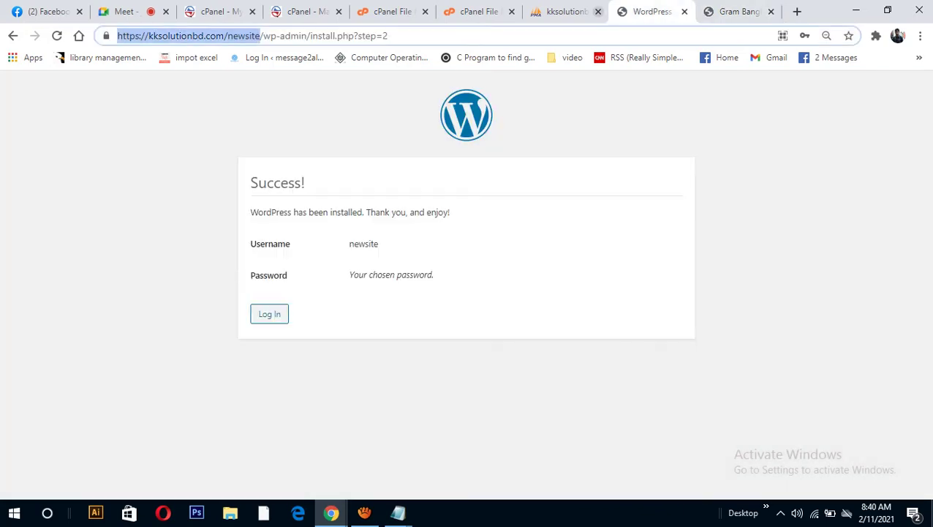
left_click(256, 36)
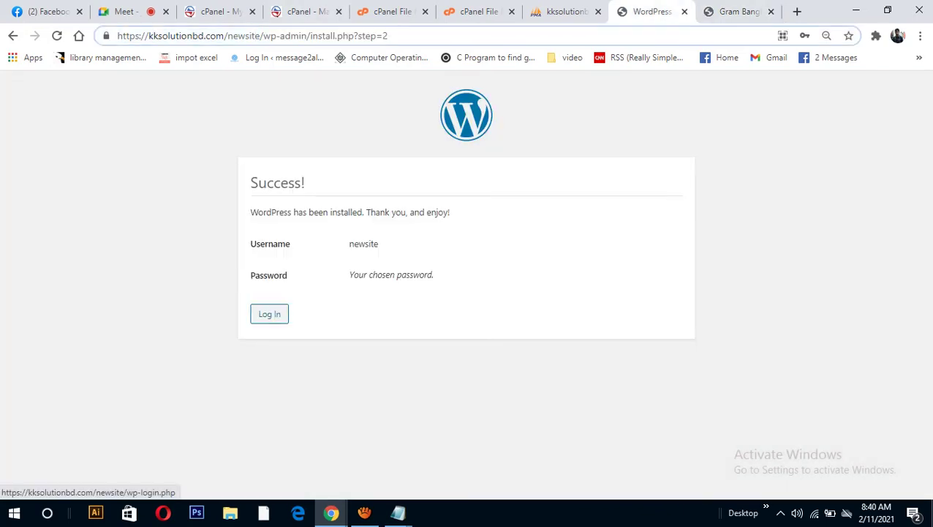
left_click(270, 314)
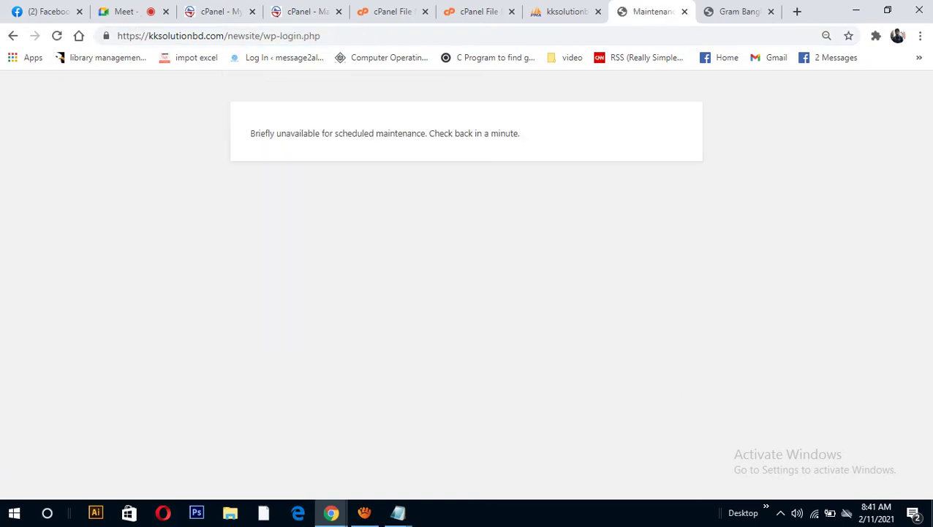
key("ctrl+Tab")
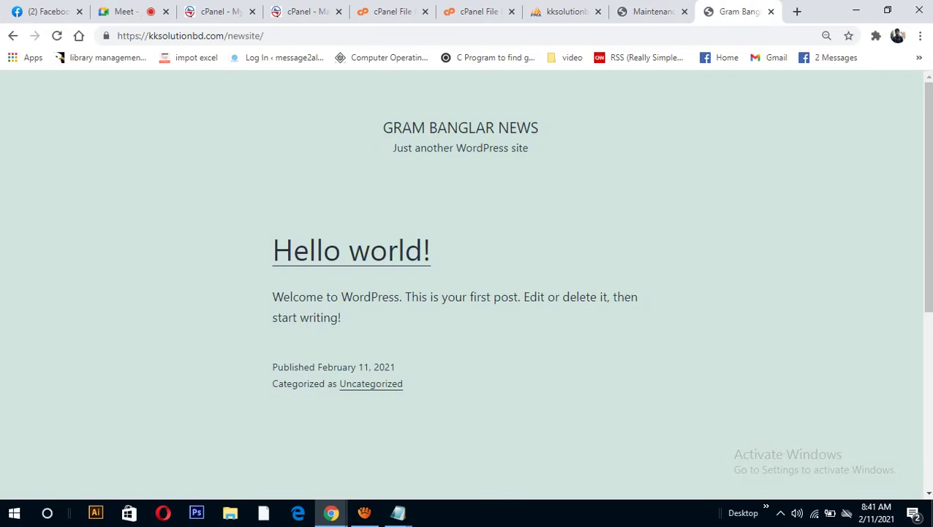
left_click(477, 10)
left_click(387, 11)
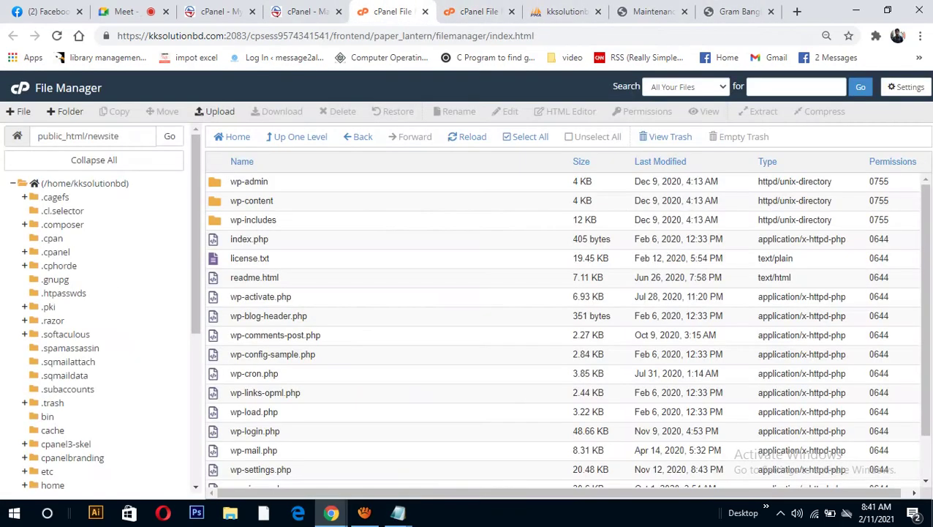
Reload the newsite file list and save preferences with Show Hidden Files enabled to reveal .htaccess.
left_click(469, 136)
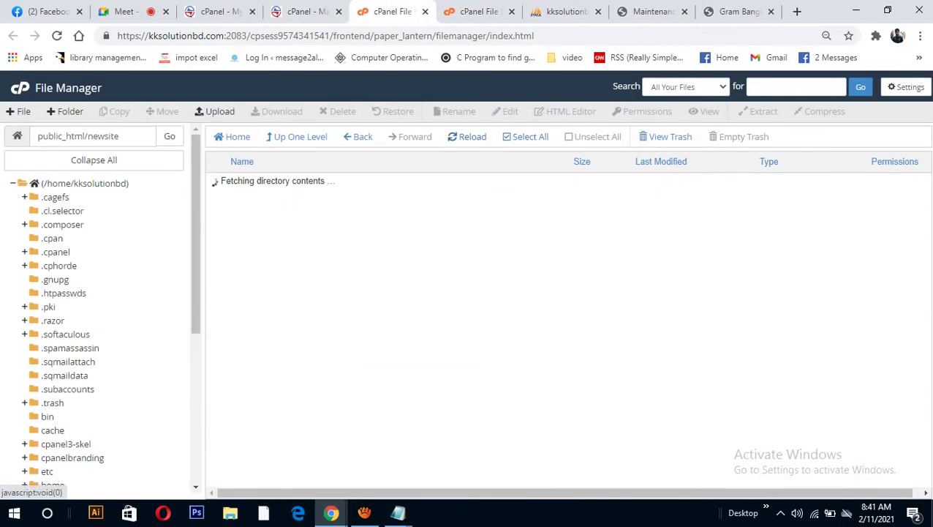
scroll(564, 329, "down", 2)
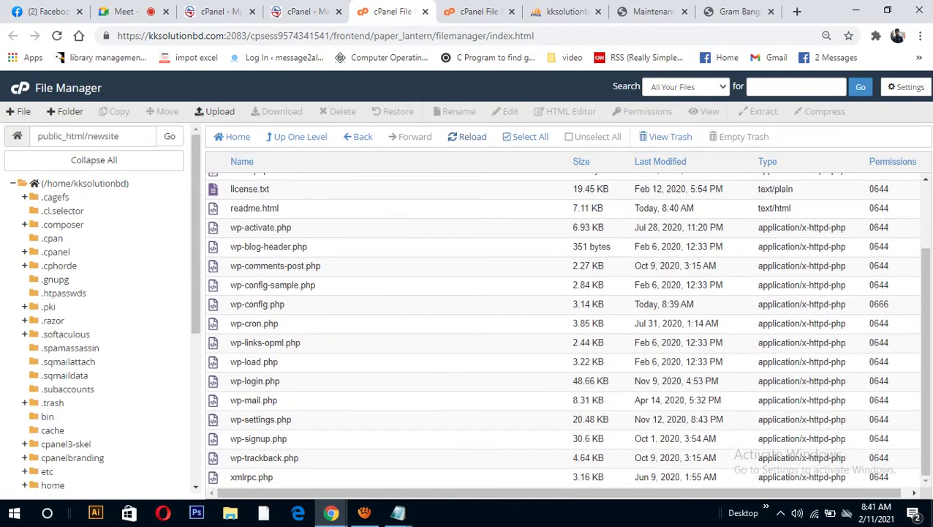
left_click(907, 86)
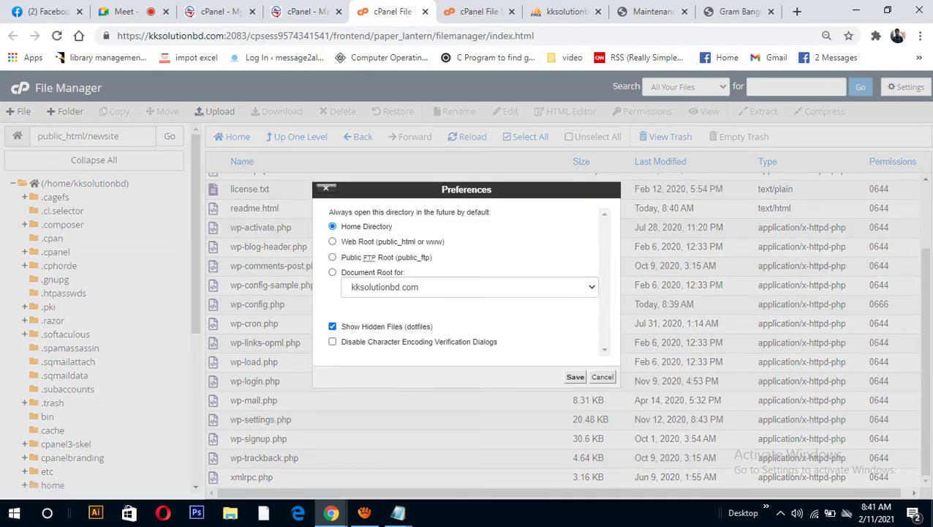
left_click(575, 376)
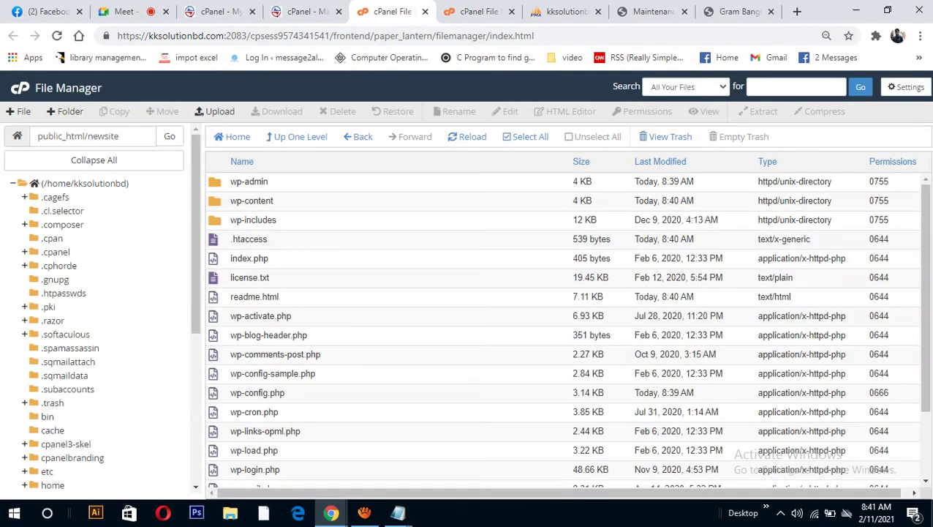
scroll(563, 329, "down", 2)
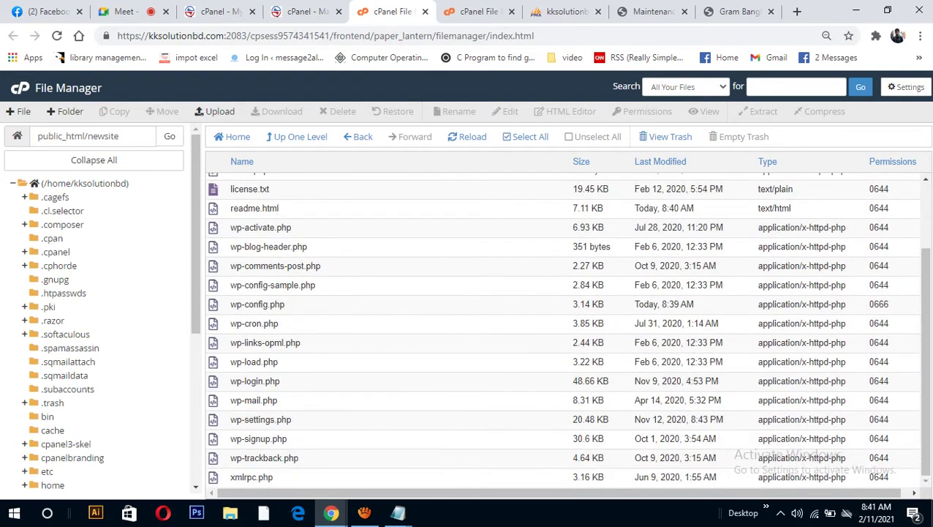
scroll(563, 330, "up", 2)
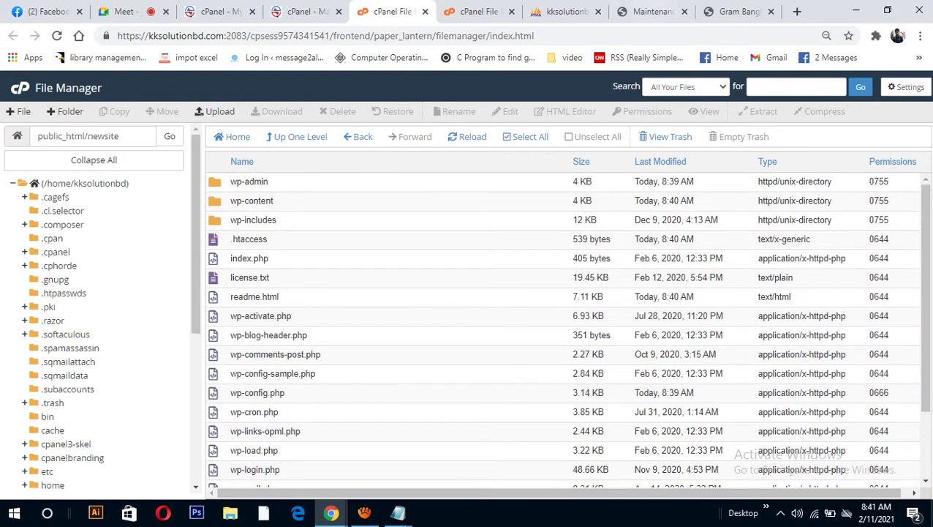
left_click(737, 11)
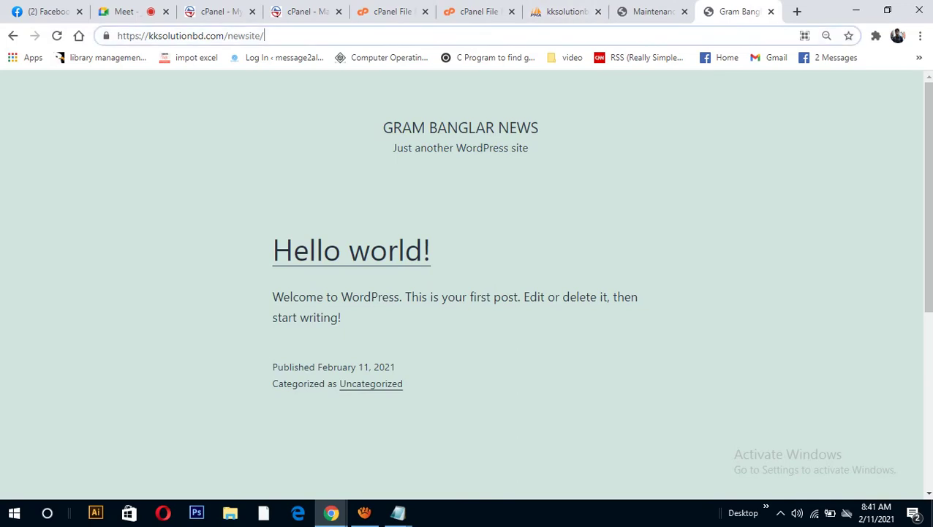
Load the site's wp-admin address and log in with the saved credentials.
type("wp-admi")
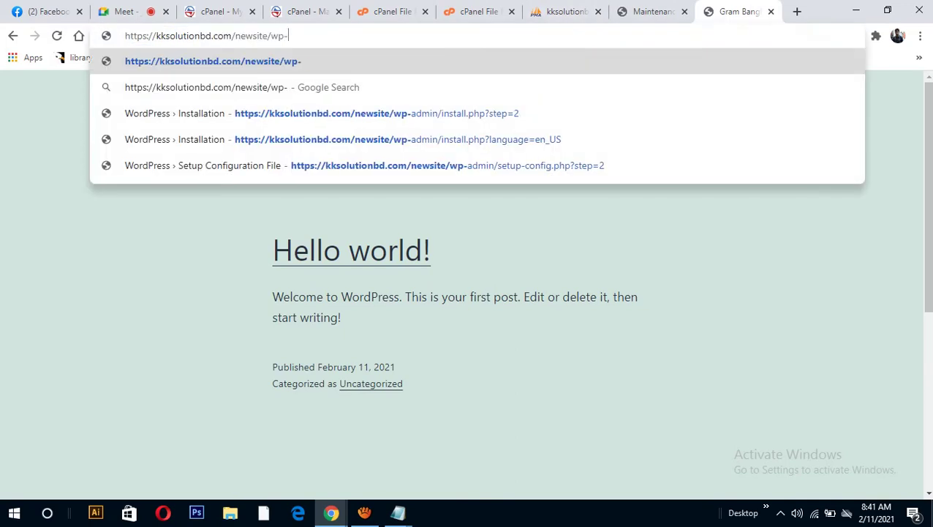
type("n")
key("Return")
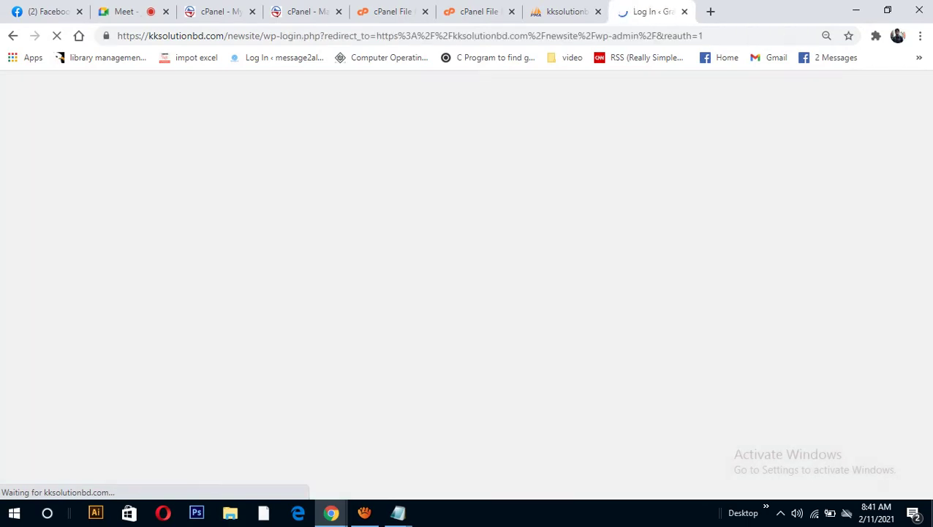
left_click(531, 338)
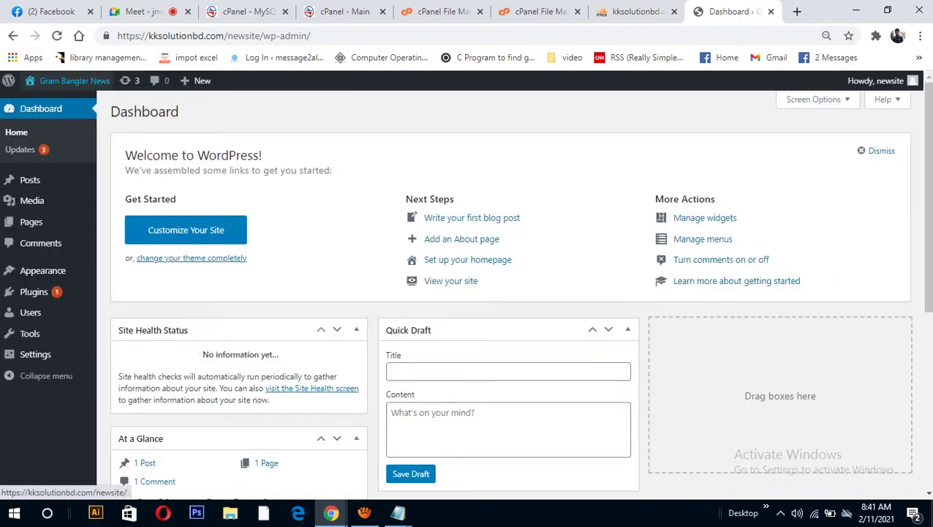
Open Visit Site in a new tab to preview the front page, then return to the Dashboard.
right_click(44, 101)
left_click(80, 109)
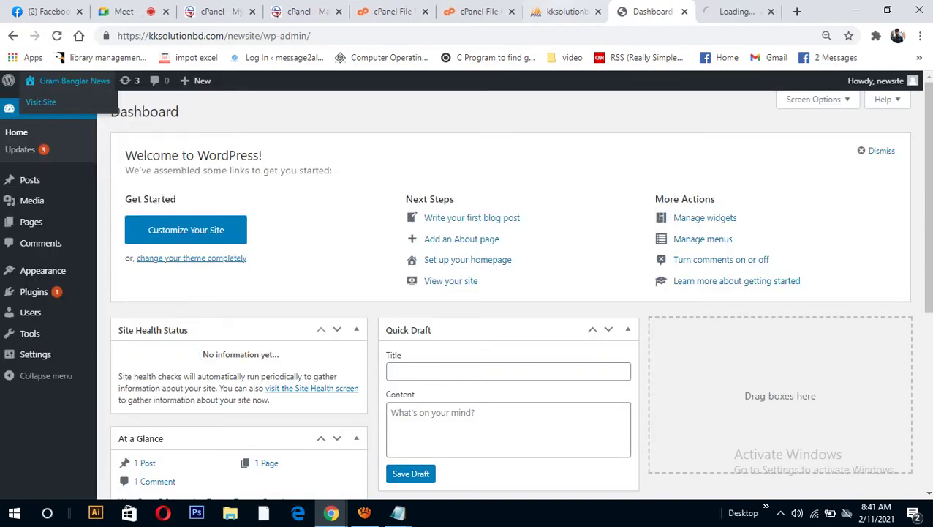
left_click(739, 12)
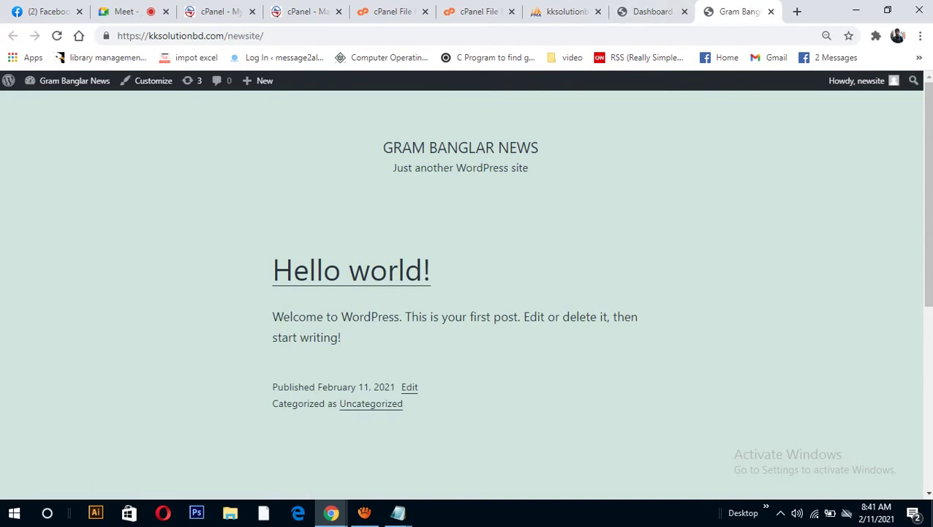
scroll(461, 293, "down", 2)
scroll(460, 293, "up", 2)
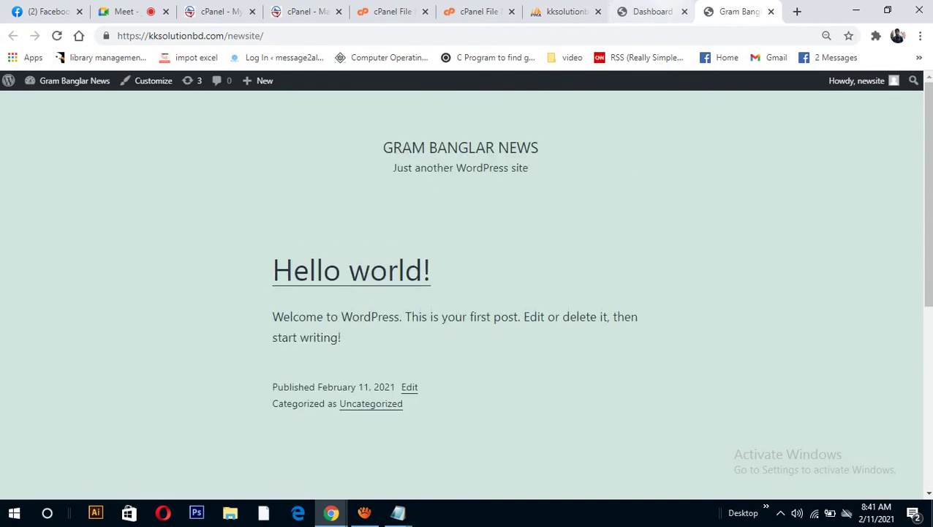
left_click(647, 11)
left_click(737, 11)
left_click(647, 11)
Go to Appearance > Themes > Add Themes and search the theme directory for 'news'.
mouse_move(44, 270)
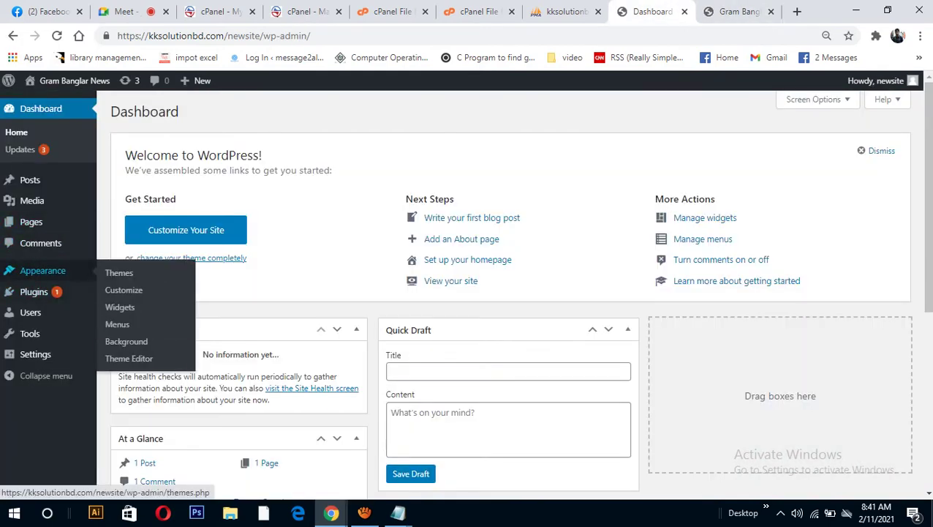
left_click(119, 272)
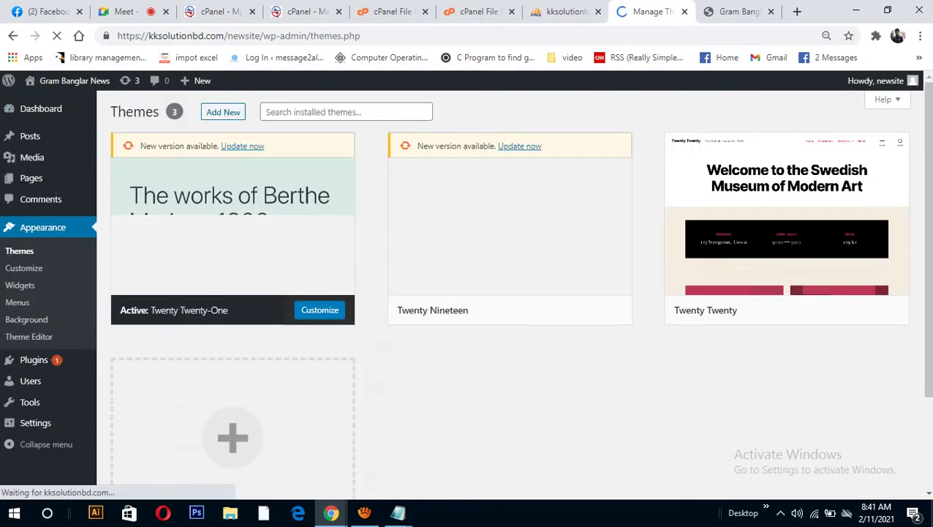
left_click(233, 438)
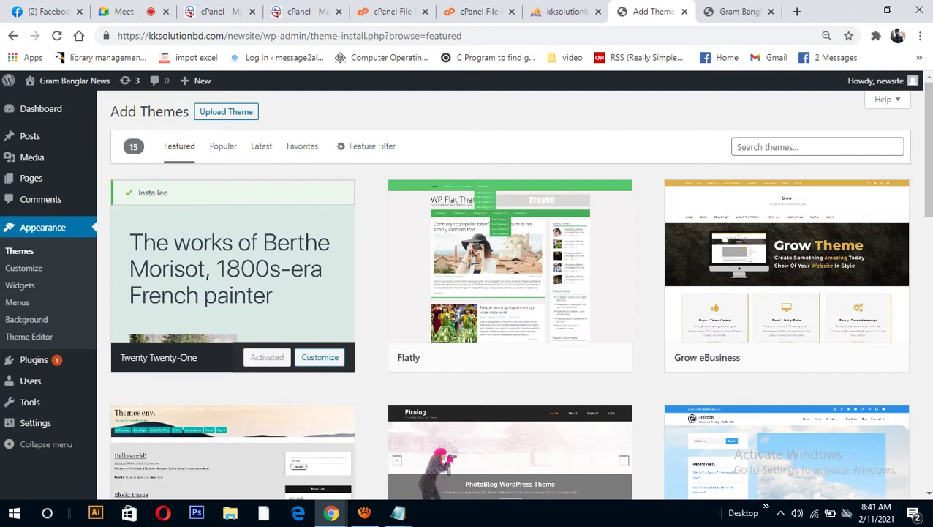
left_click(818, 147)
type("news")
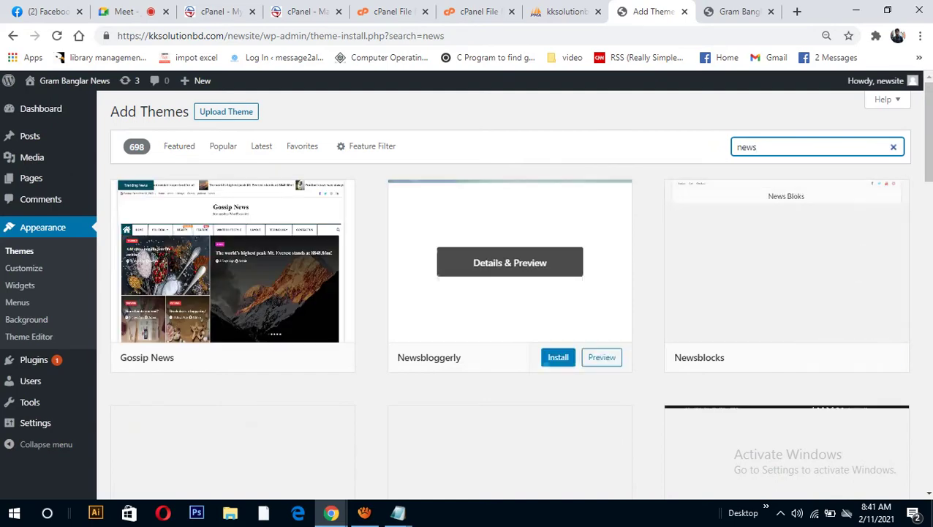
Browse the 'news' theme results to the Newsup card and install the Newsup theme.
scroll(787, 241, "down", 4)
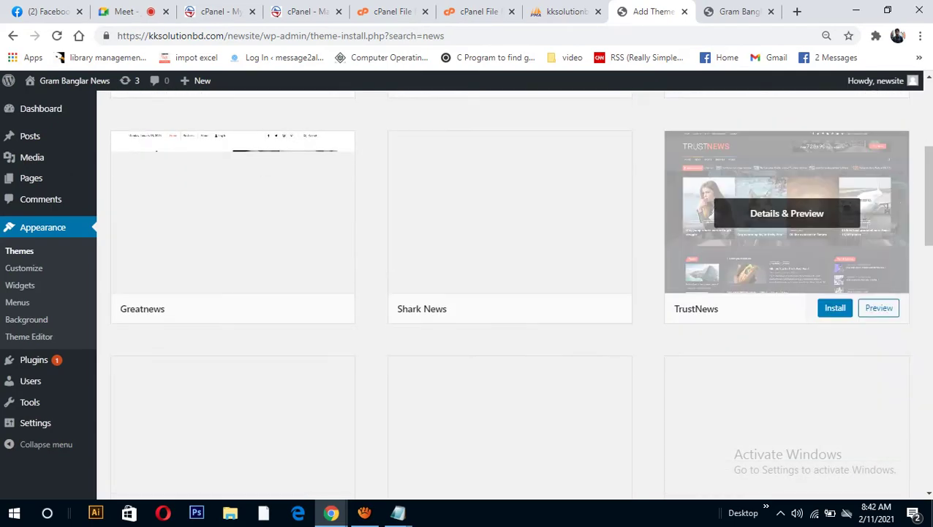
scroll(787, 212, "down", 4)
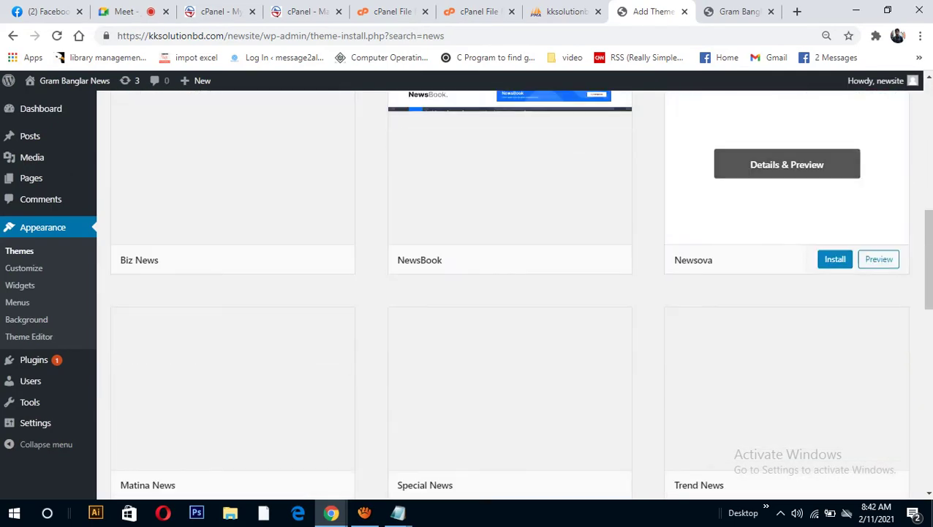
scroll(786, 212, "down", 2)
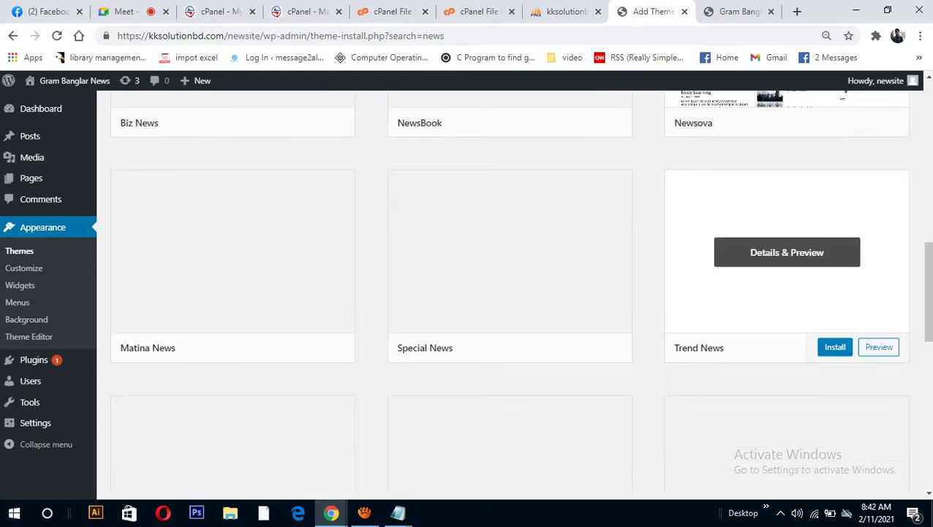
scroll(786, 212, "up", 2)
scroll(786, 219, "up", 2)
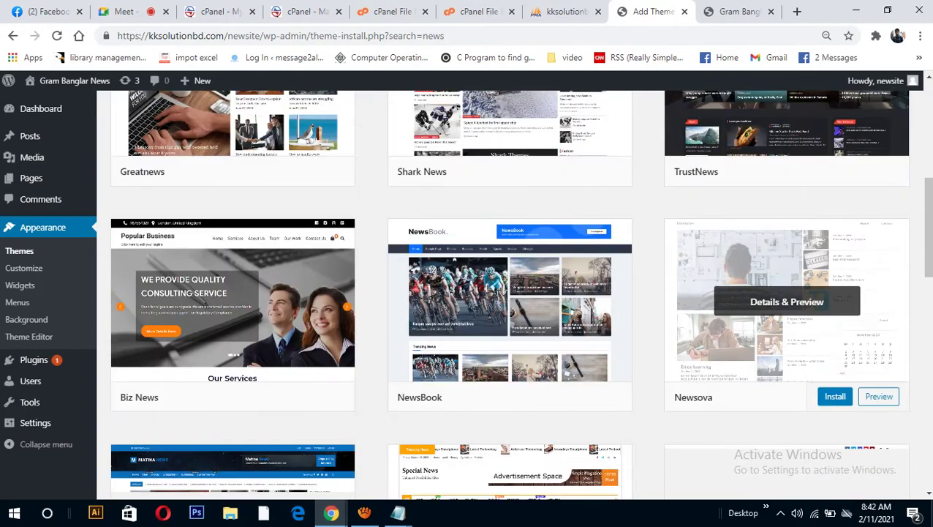
scroll(786, 220, "down", 3)
scroll(786, 219, "down", 5)
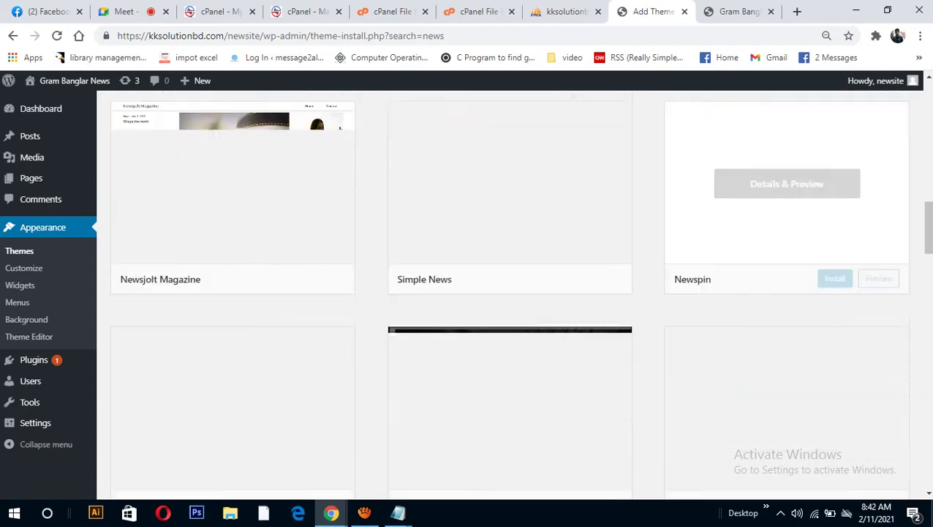
scroll(786, 220, "down", 2)
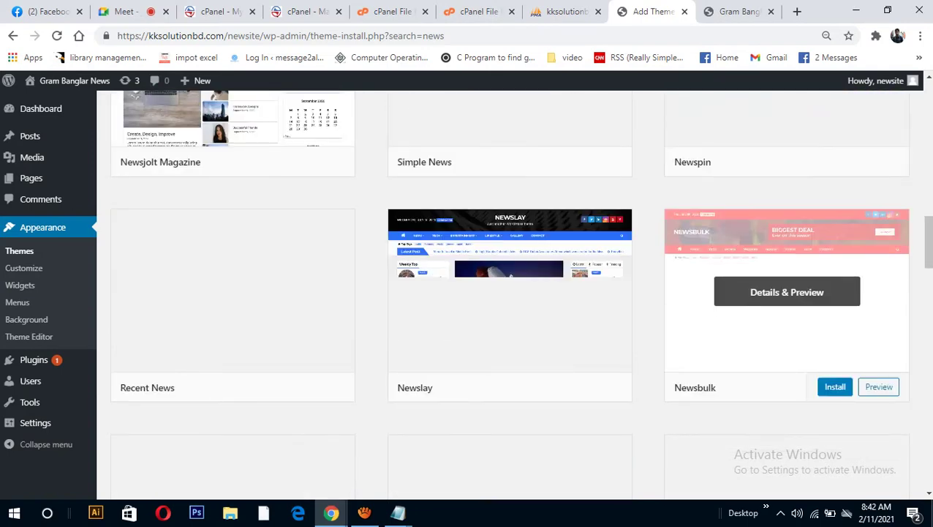
scroll(232, 293, "down", 6)
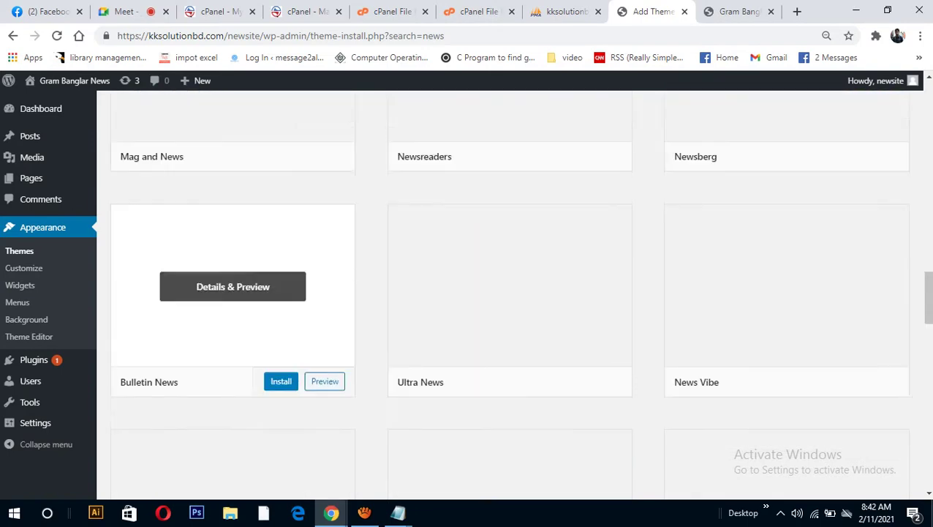
scroll(233, 287, "up", 2)
scroll(232, 287, "up", 2)
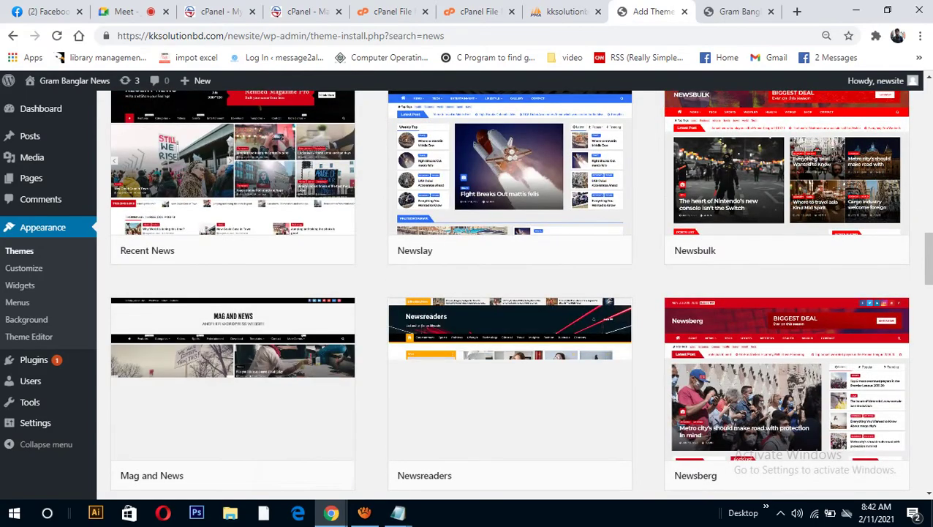
scroll(232, 286, "down", 2)
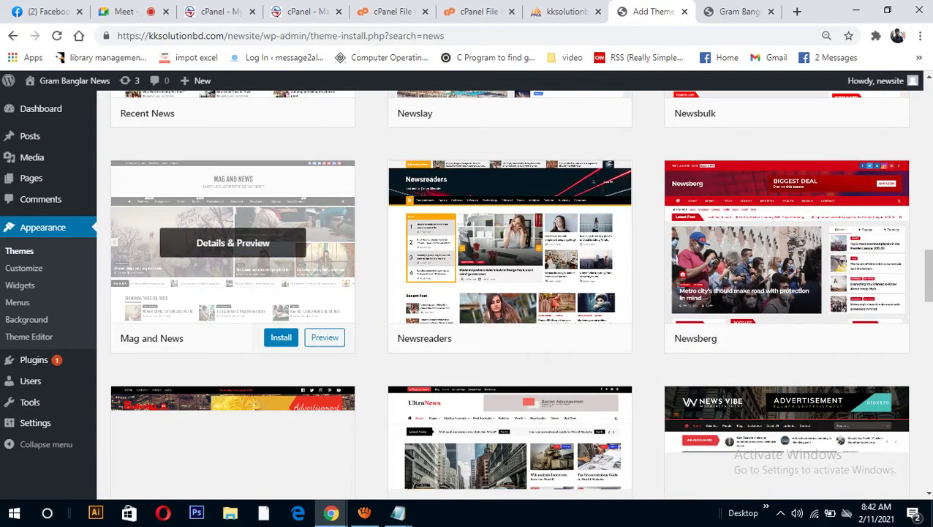
scroll(786, 307, "down", 2)
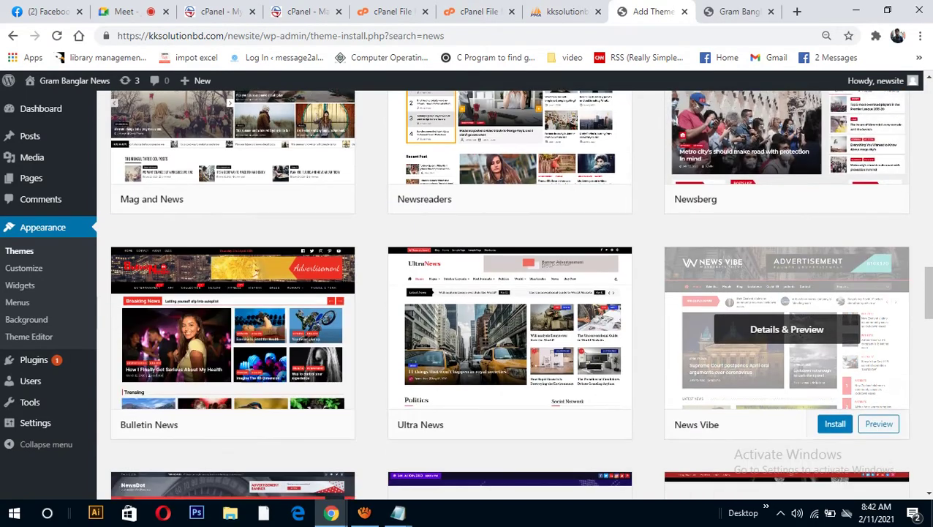
scroll(786, 307, "down", 2)
scroll(234, 285, "down", 2)
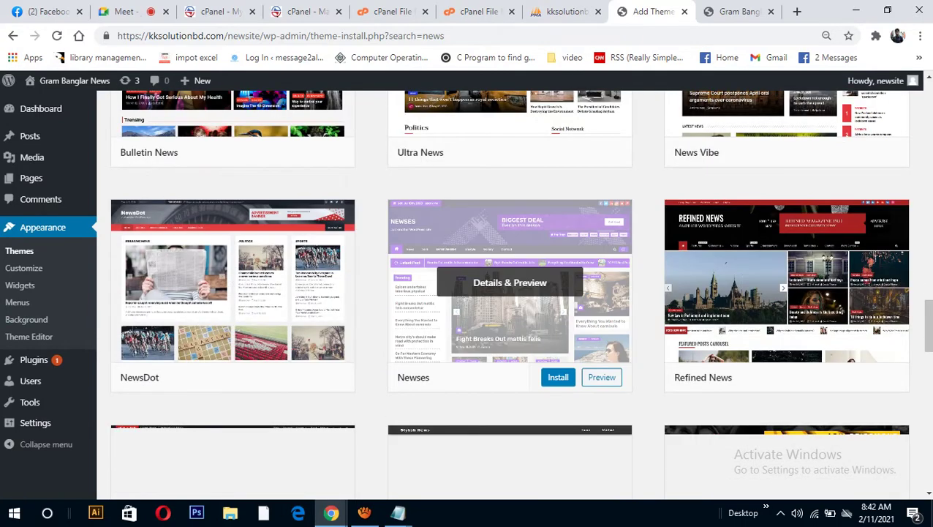
scroll(787, 293, "down", 6)
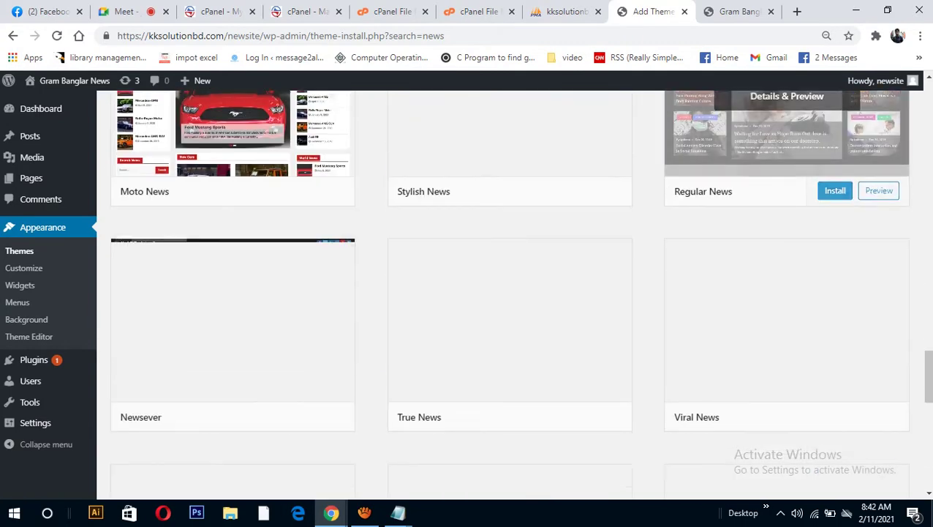
scroll(510, 292, "down", 2)
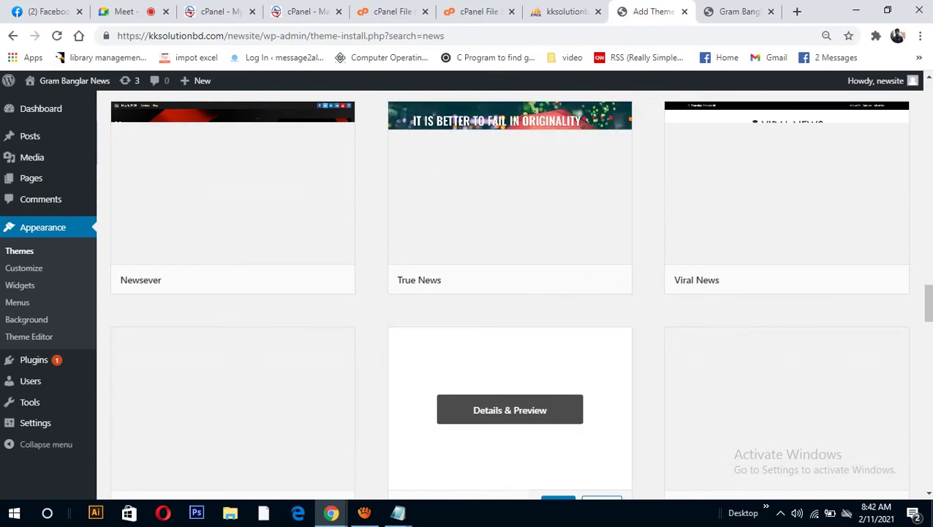
scroll(510, 366, "down", 7)
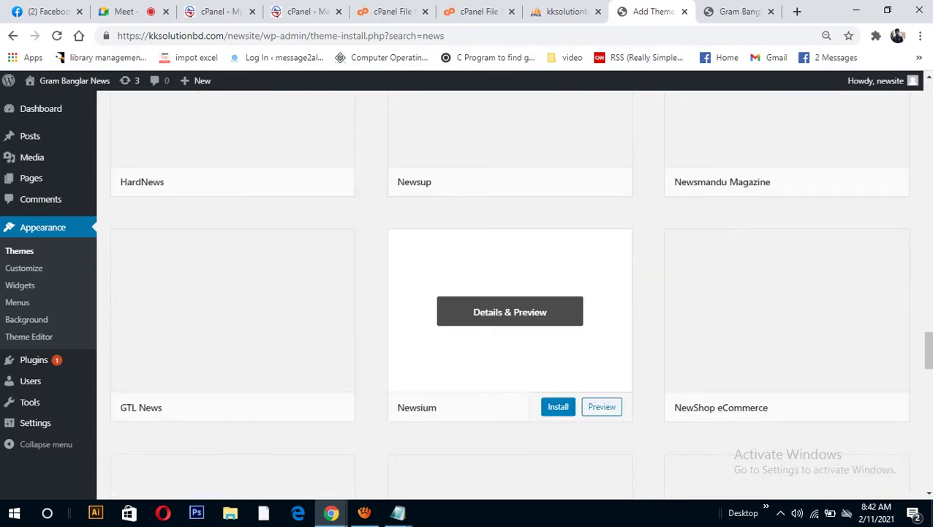
scroll(510, 351, "up", 20)
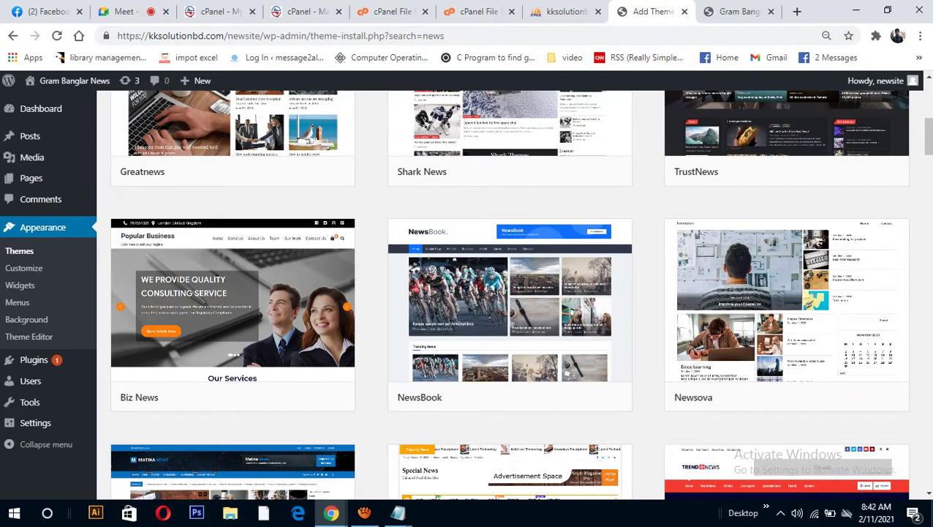
scroll(510, 351, "up", 1)
scroll(768, 329, "down", 6)
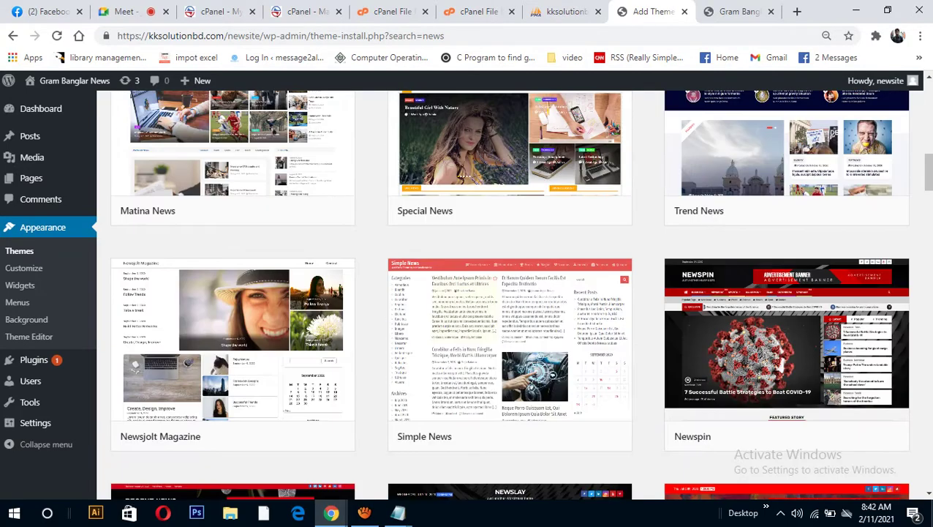
scroll(509, 293, "down", 15)
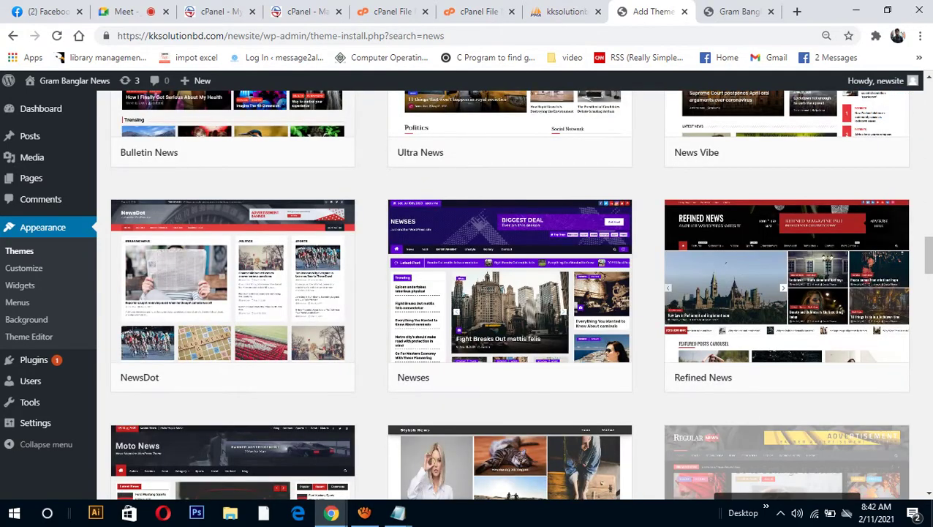
scroll(787, 453, "down", 9)
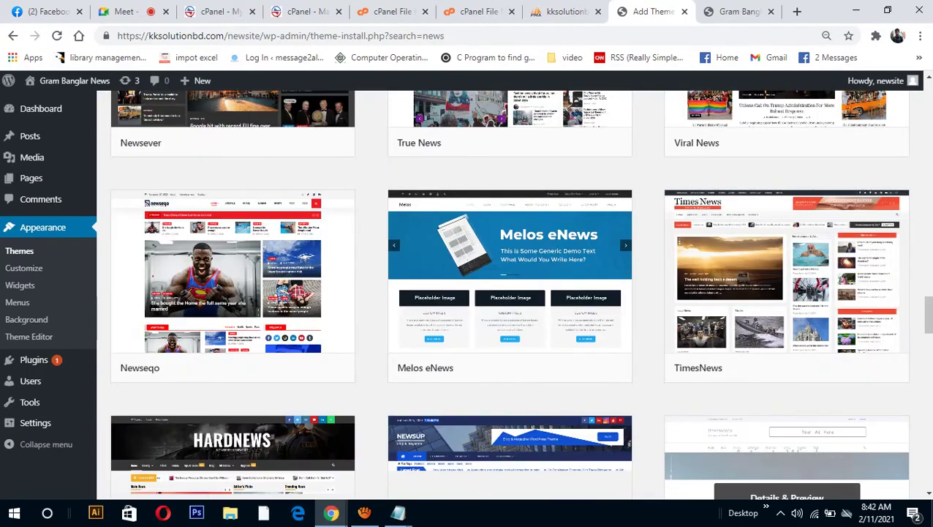
scroll(787, 453, "down", 6)
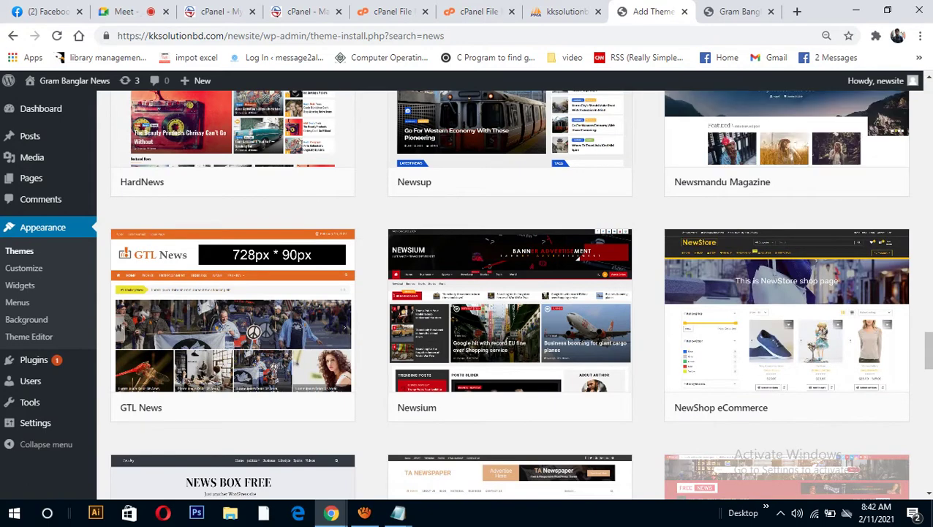
scroll(768, 446, "up", 2)
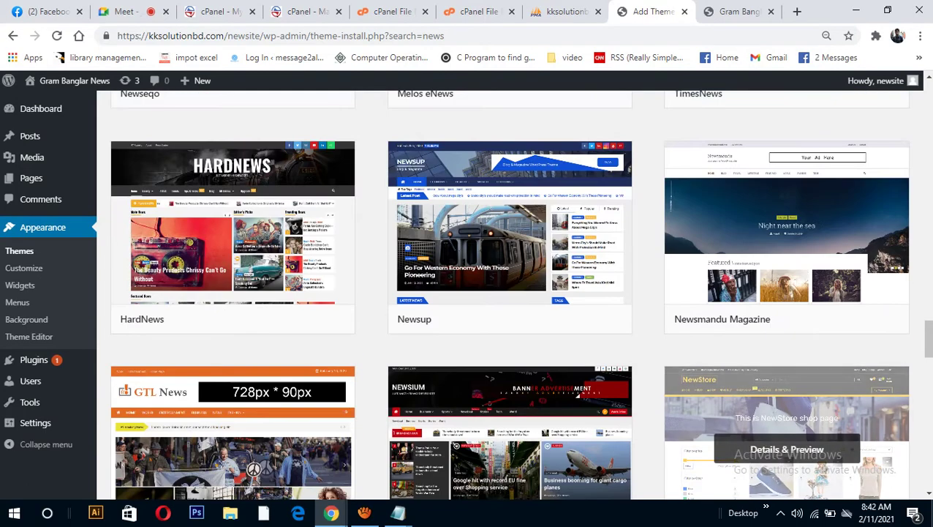
scroll(512, 329, "up", 2)
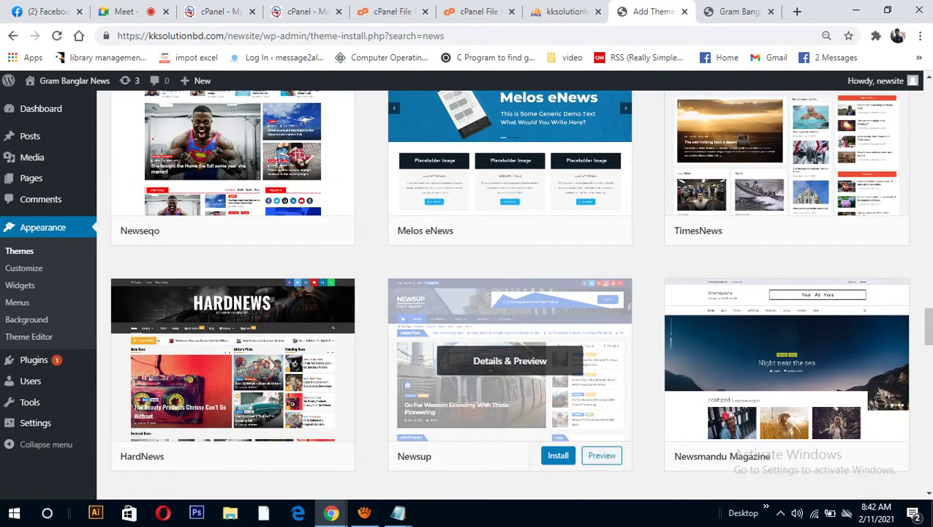
left_click(558, 455)
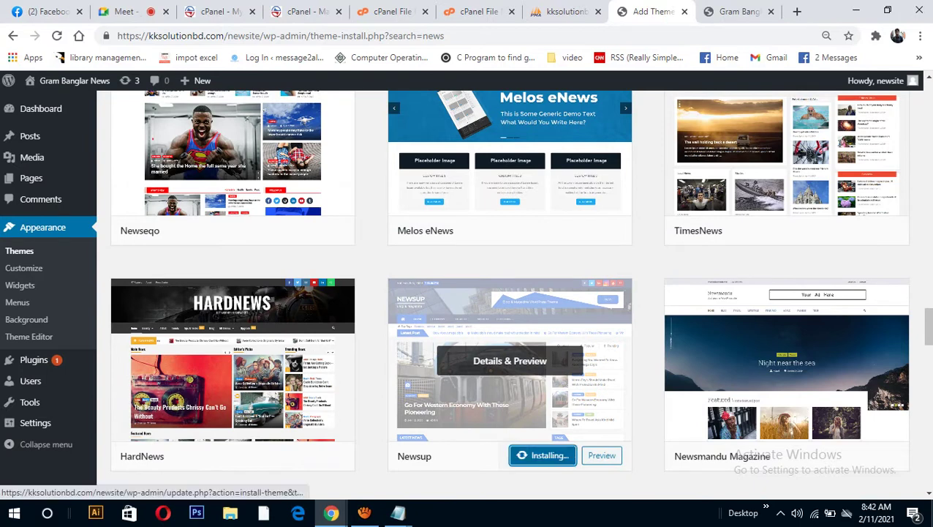
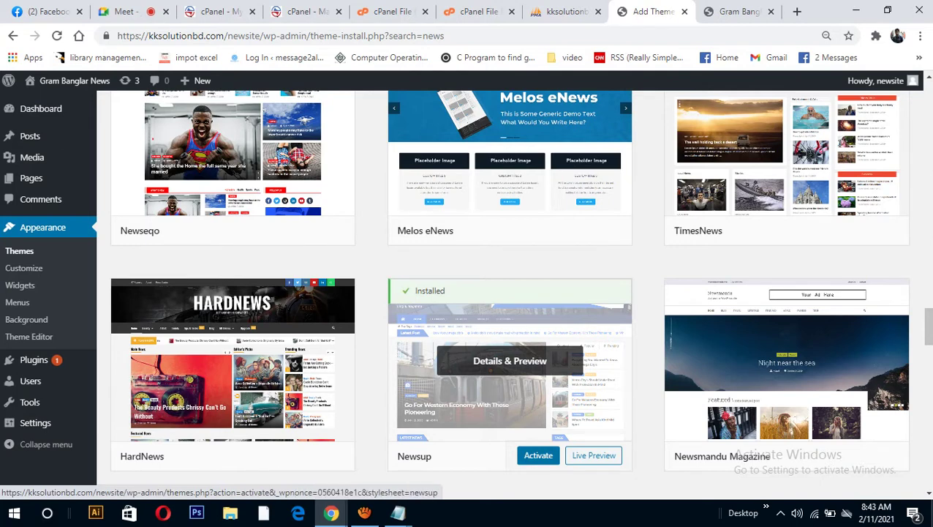
Activate the installed Newsup theme from its search-result card.
left_click(539, 455)
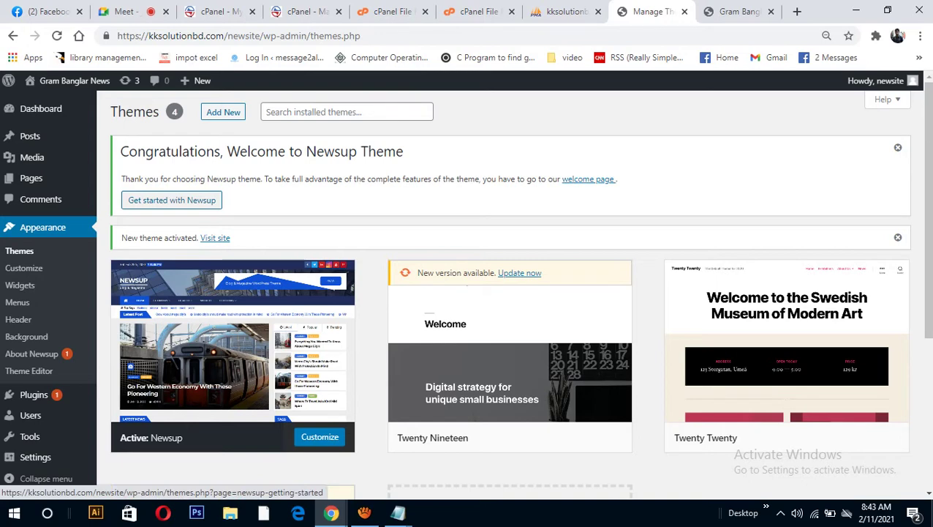
Open the Newsup getting-started page and browse its Demo Content section.
left_click(171, 199)
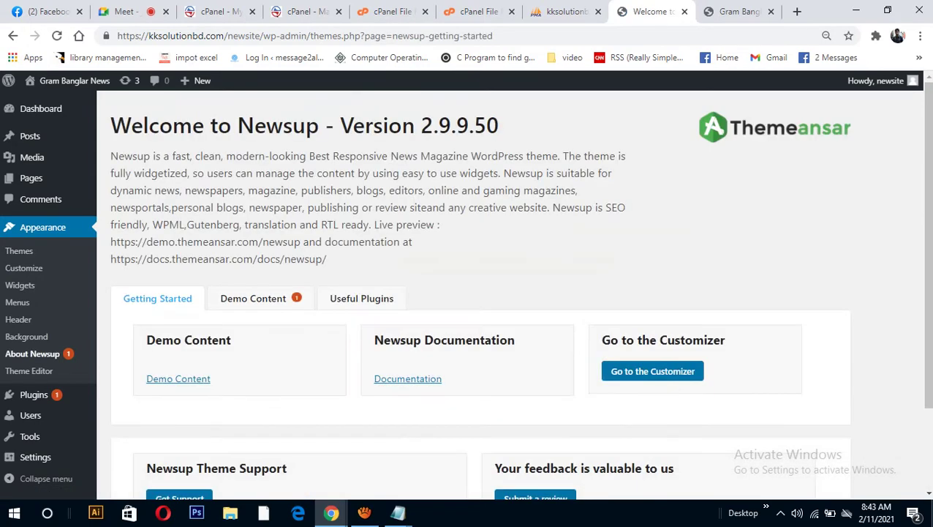
left_click(253, 298)
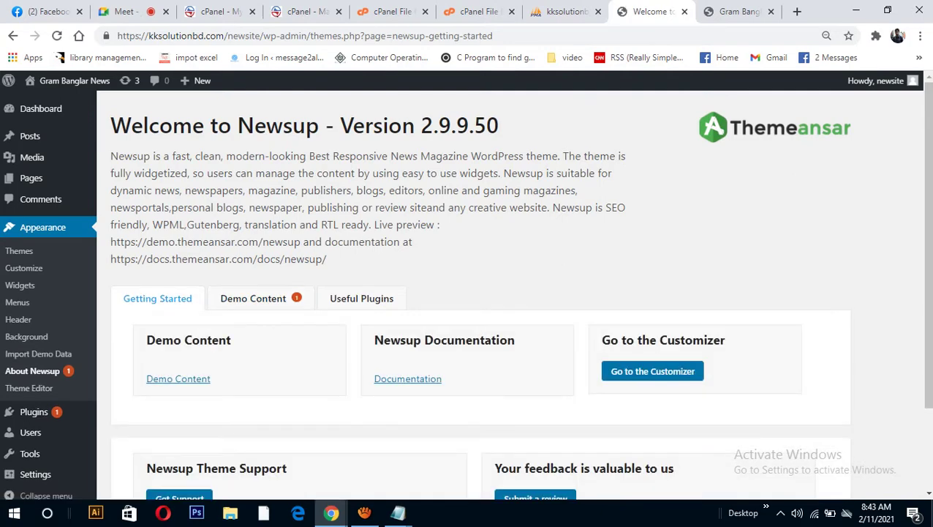
left_click(253, 299)
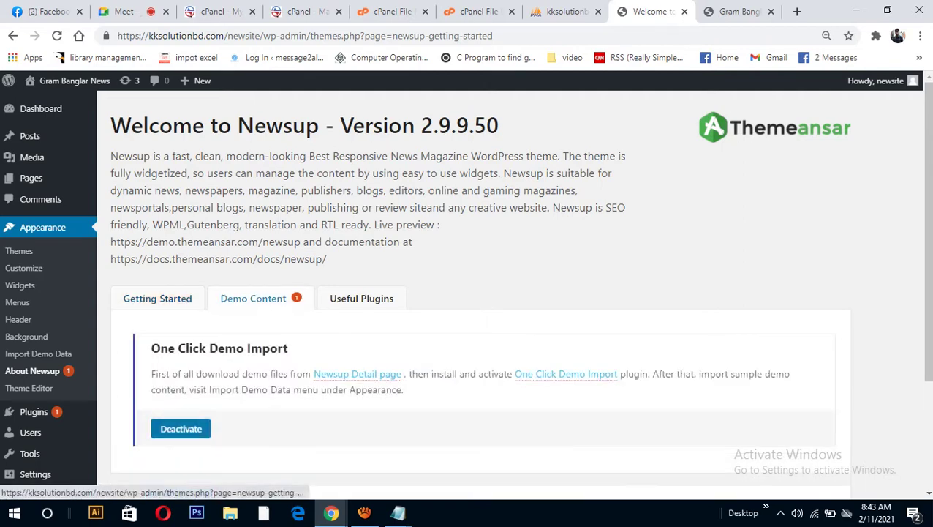
scroll(480, 293, "down", 3)
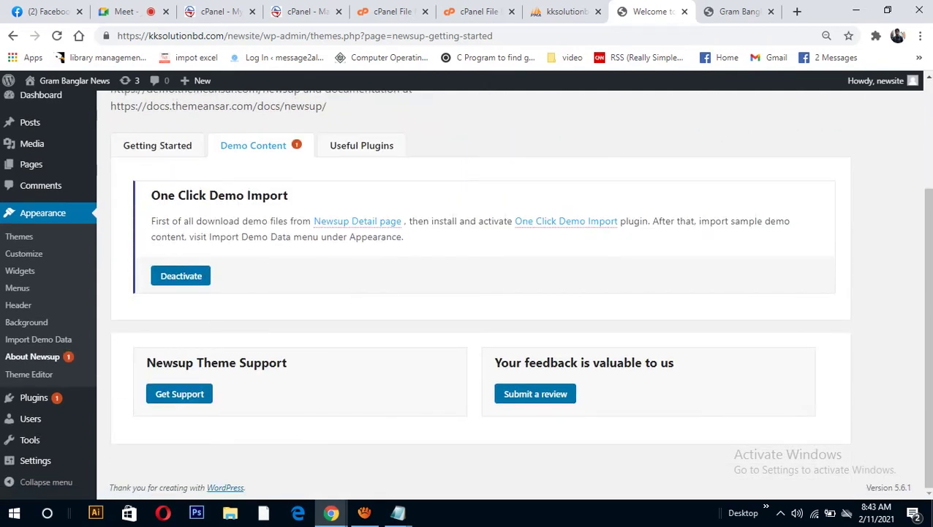
scroll(480, 293, "up", 3)
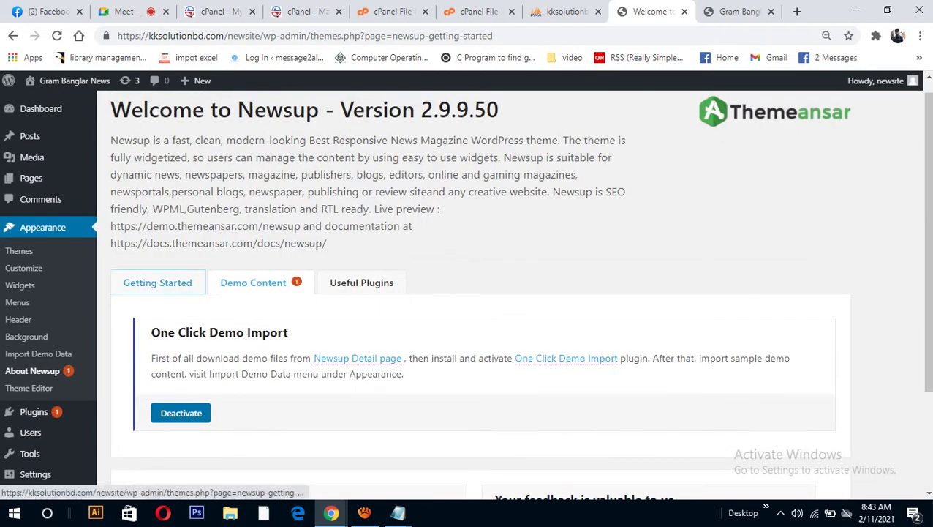
left_click(157, 282)
scroll(408, 275, "down", 2)
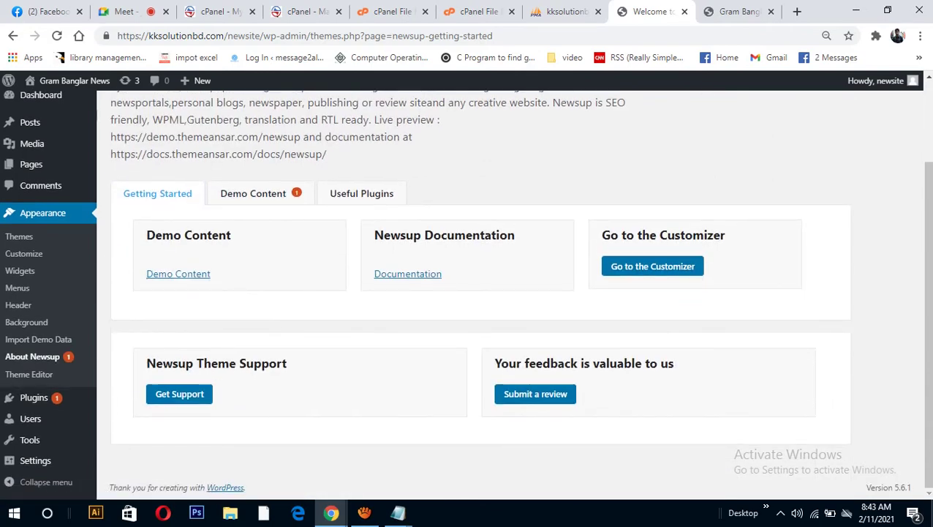
left_click(253, 193)
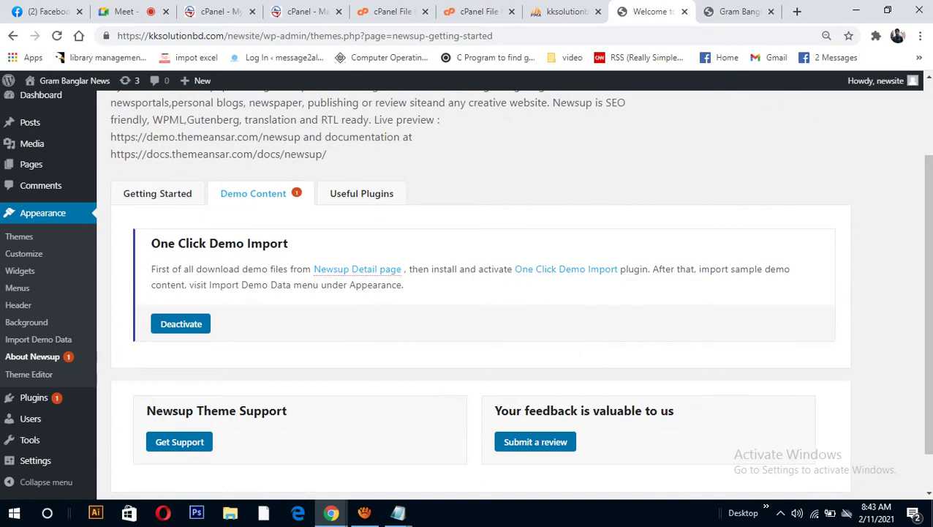
Open the One Click Demo Import plugin page, then view Newsup's Useful Plugins list.
left_click(566, 269)
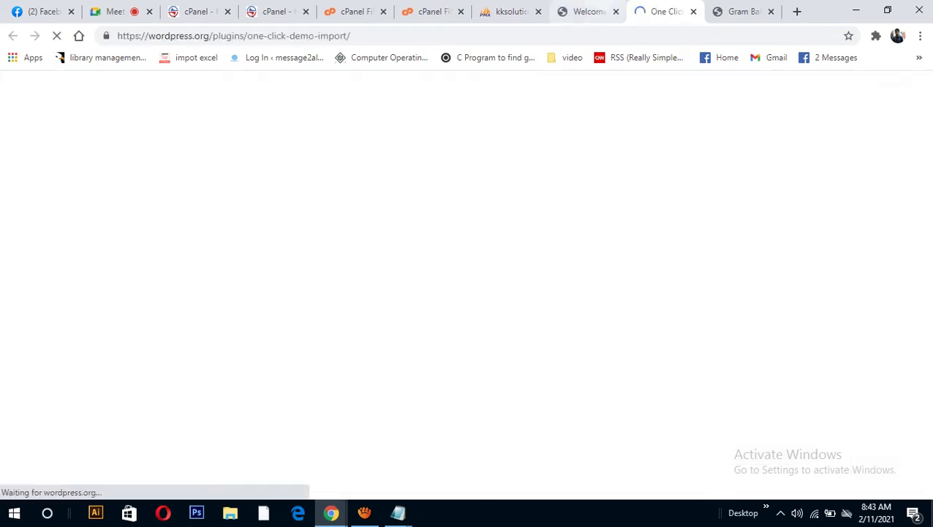
left_click(585, 11)
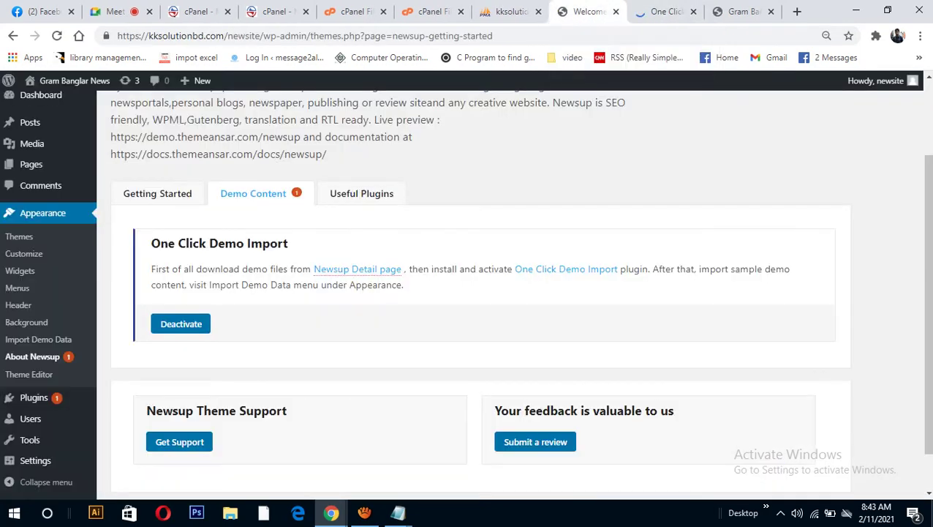
left_click(361, 193)
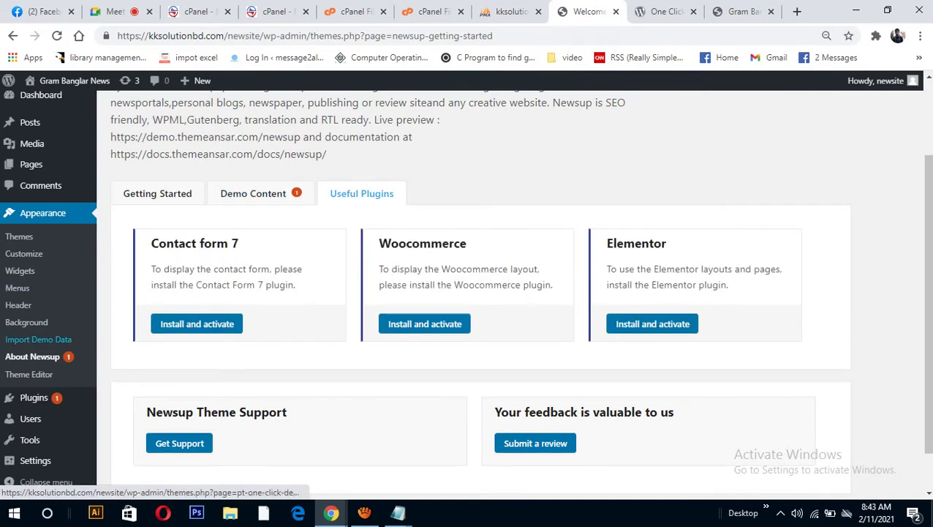
Look over the Import Demo Data page, then return to the installed themes list.
left_click(38, 339)
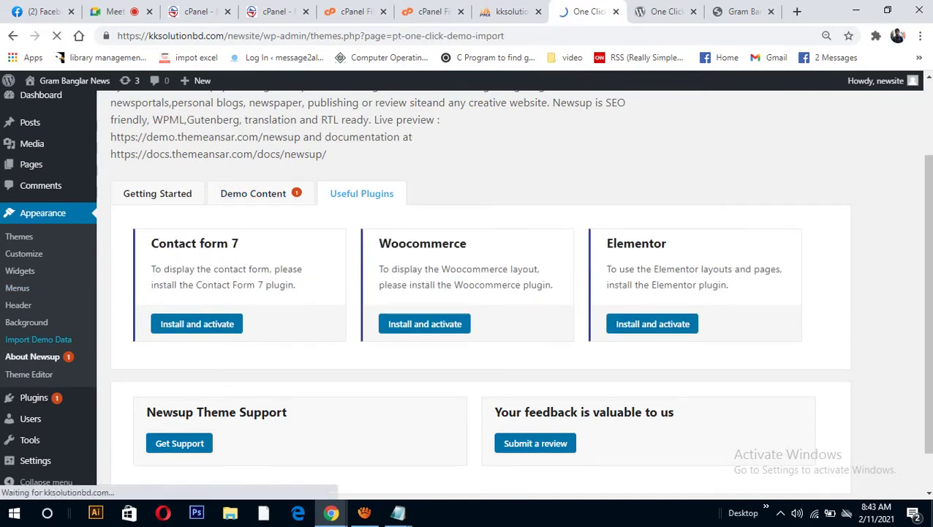
scroll(512, 292, "down", 5)
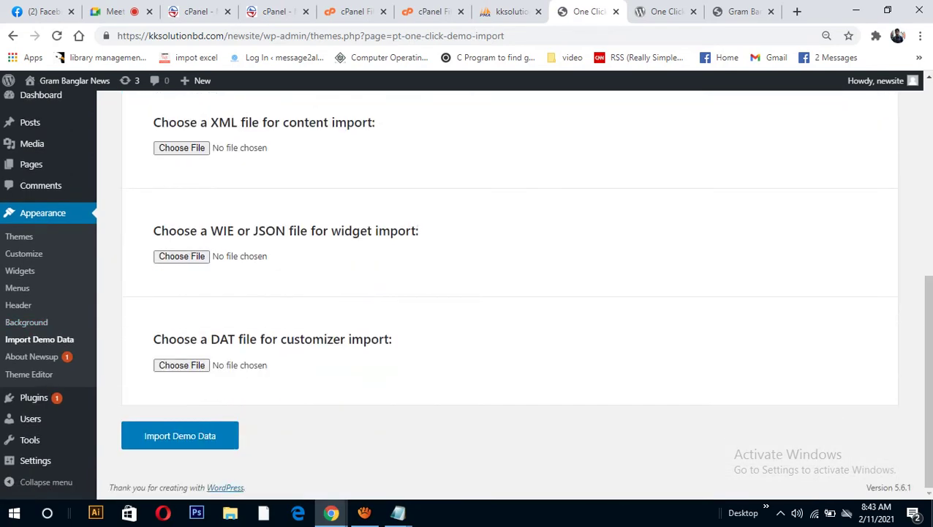
left_click(19, 237)
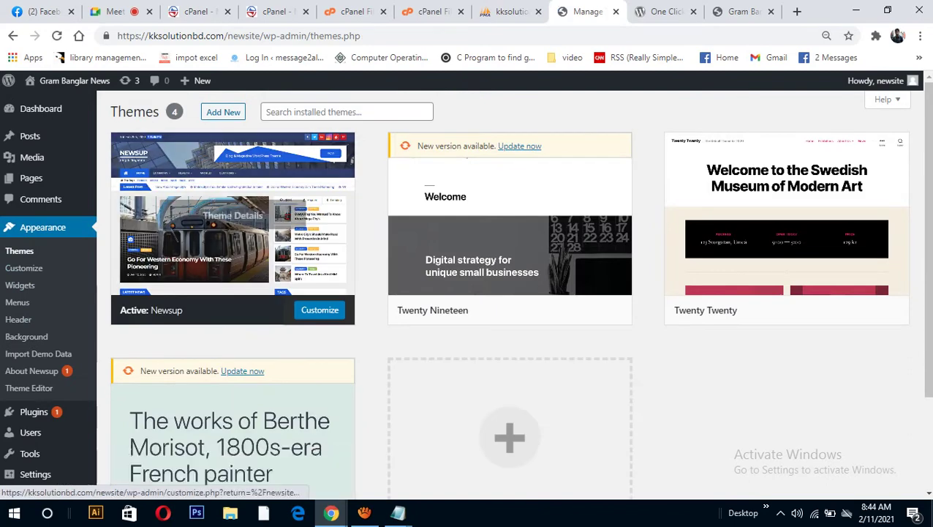
Check the live site in its new Newsup layout, then go to Add New themes.
left_click(743, 12)
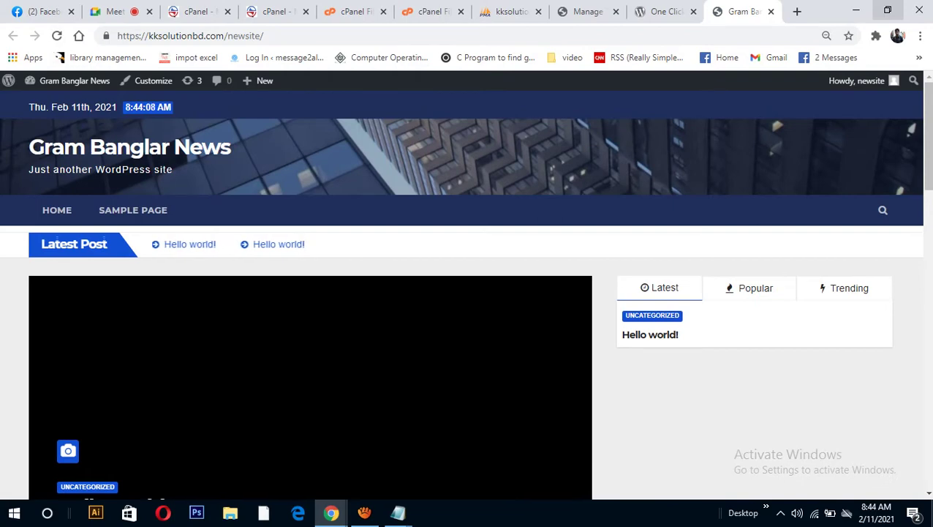
scroll(466, 329, "down", 5)
scroll(467, 330, "up", 5)
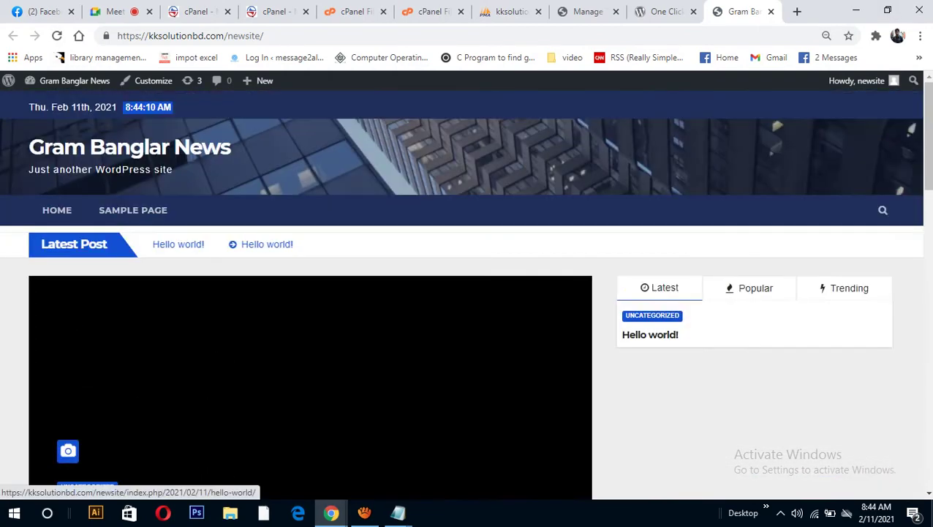
left_click(585, 11)
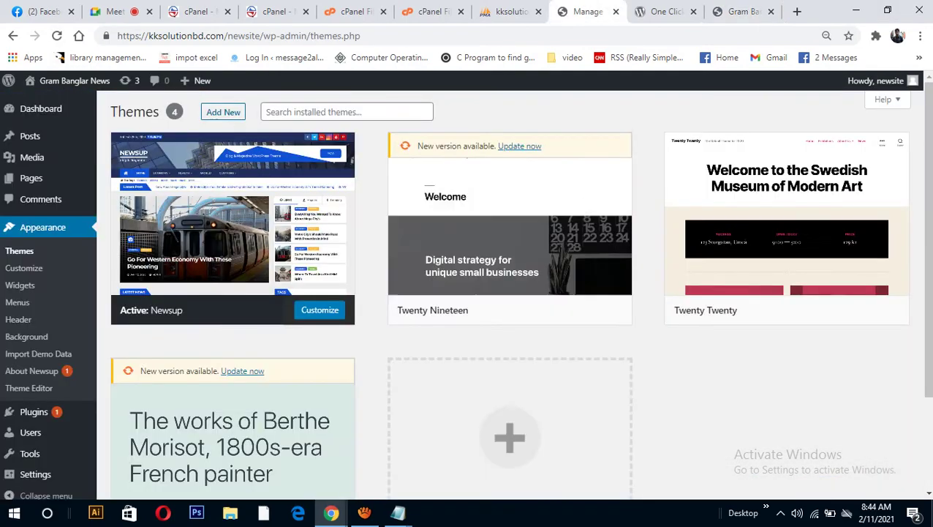
left_click(223, 112)
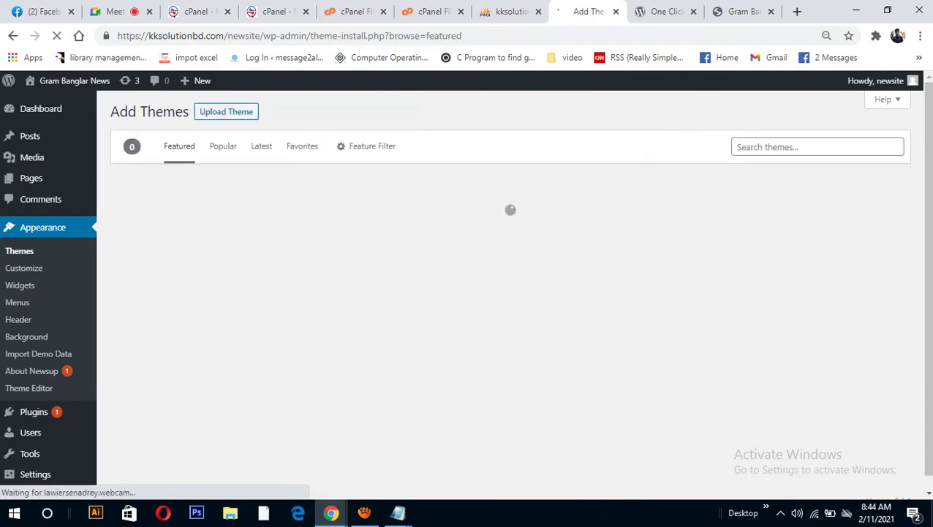
left_click(818, 147)
key("Return")
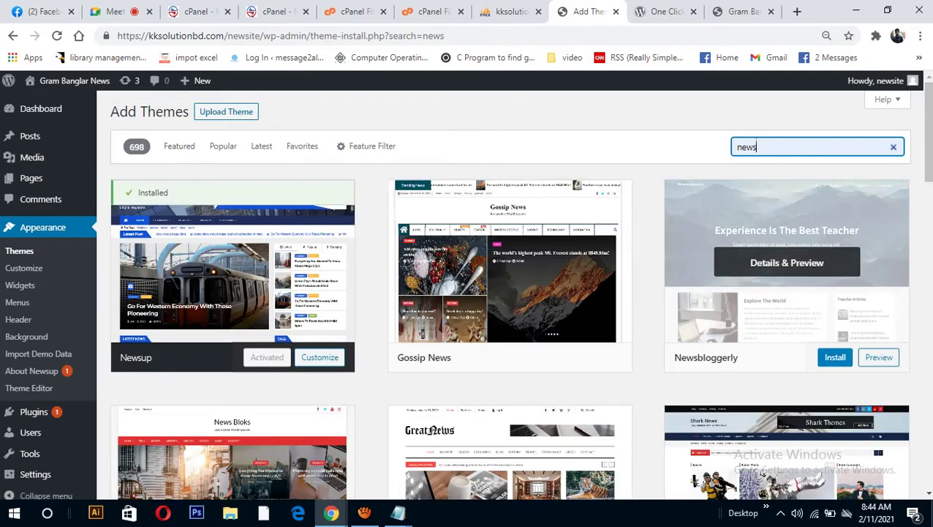
scroll(786, 343, "down", 8)
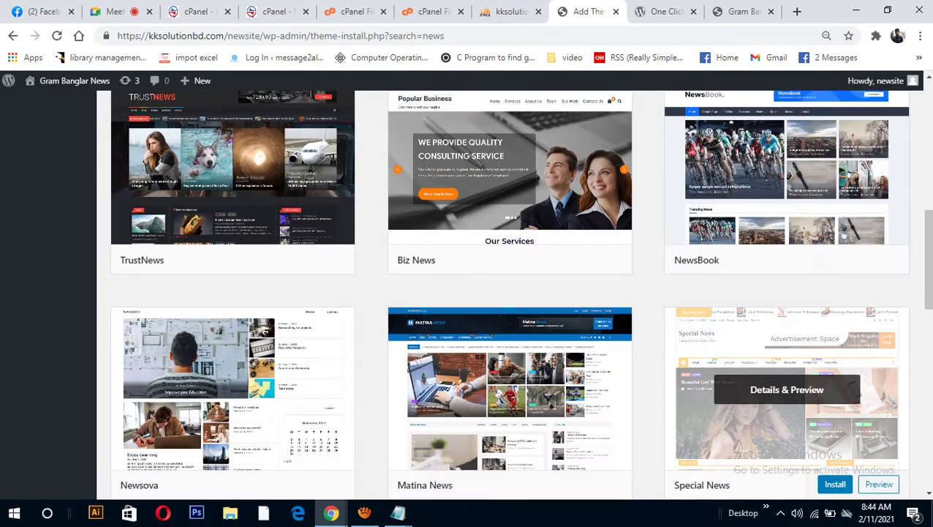
scroll(786, 344, "down", 13)
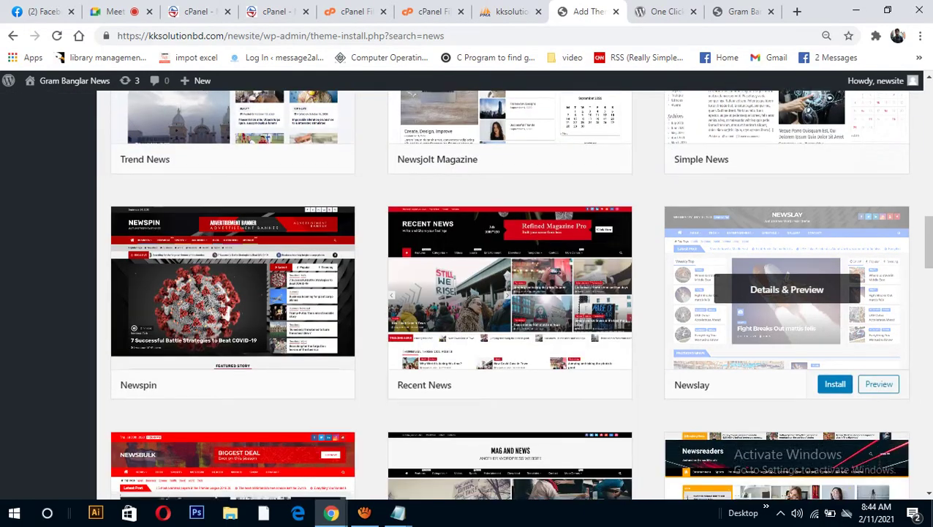
scroll(786, 343, "down", 6)
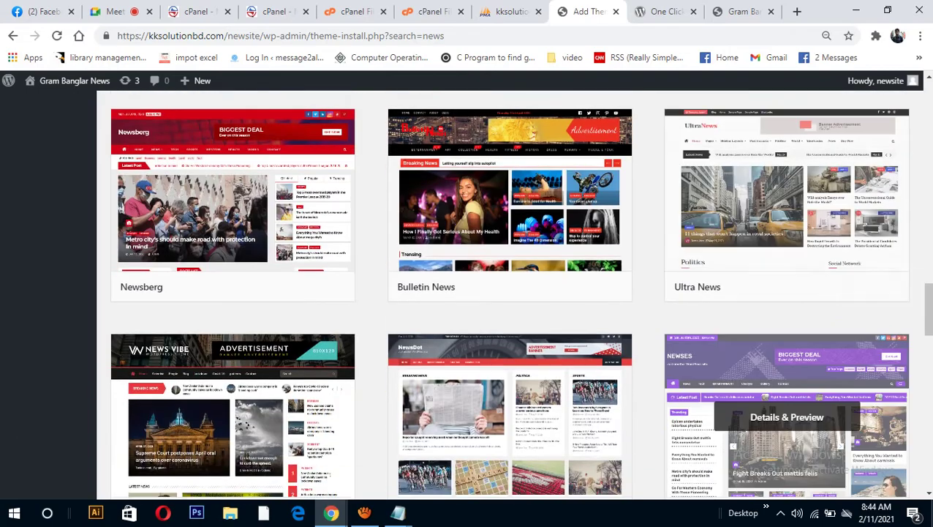
scroll(786, 370, "down", 6)
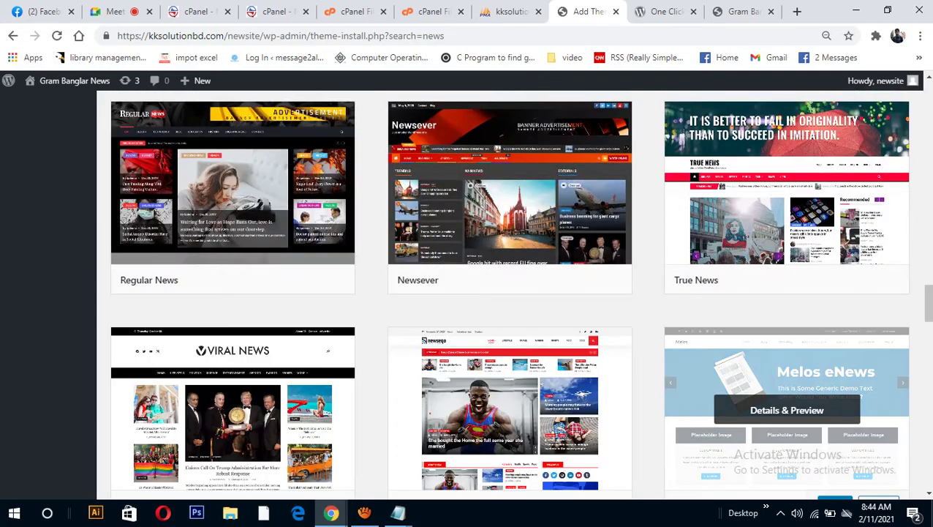
scroll(786, 409, "down", 6)
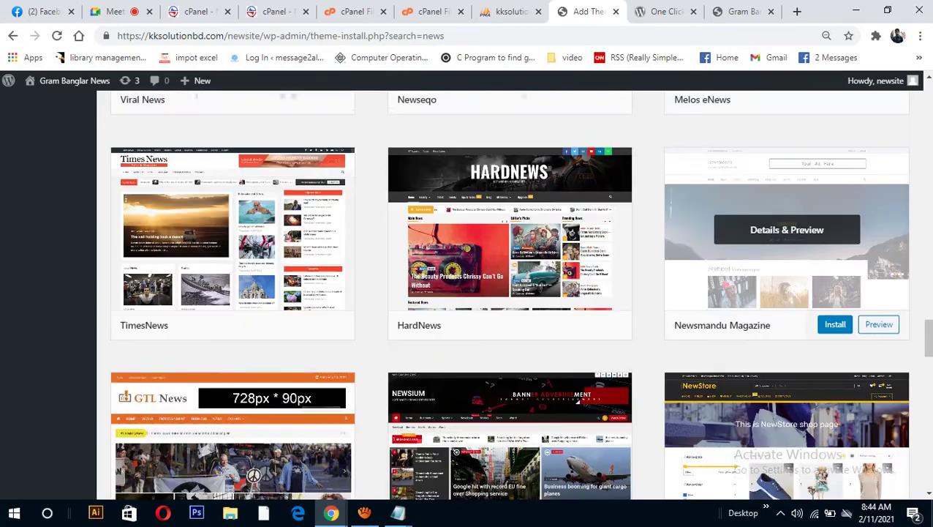
scroll(787, 409, "down", 2)
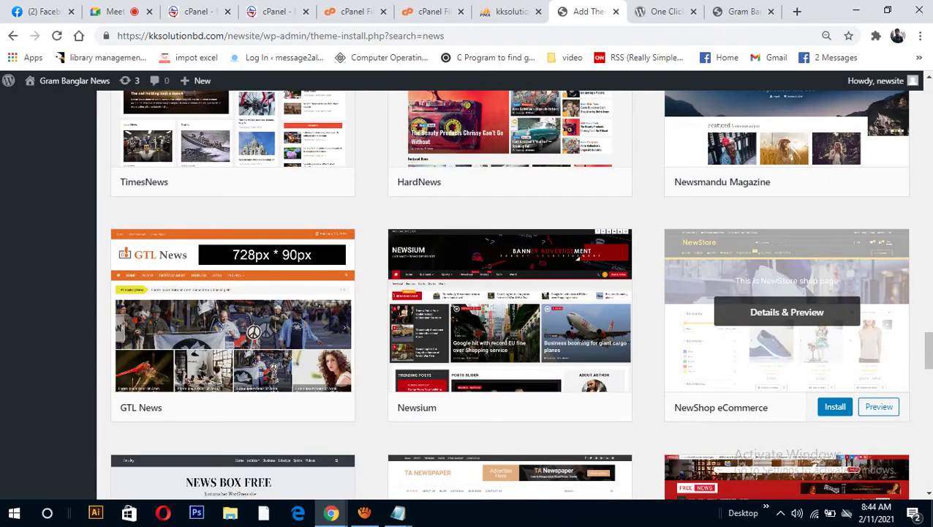
scroll(786, 366, "down", 6)
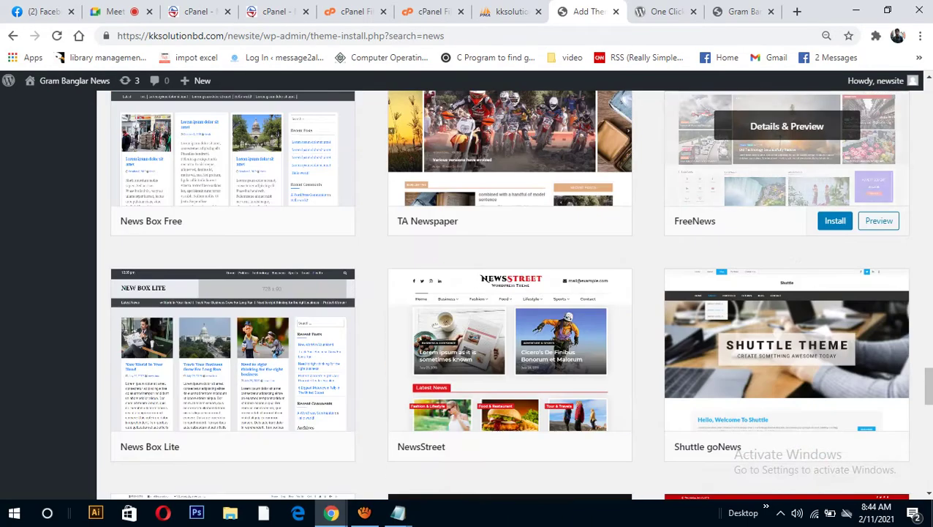
scroll(787, 293, "down", 4)
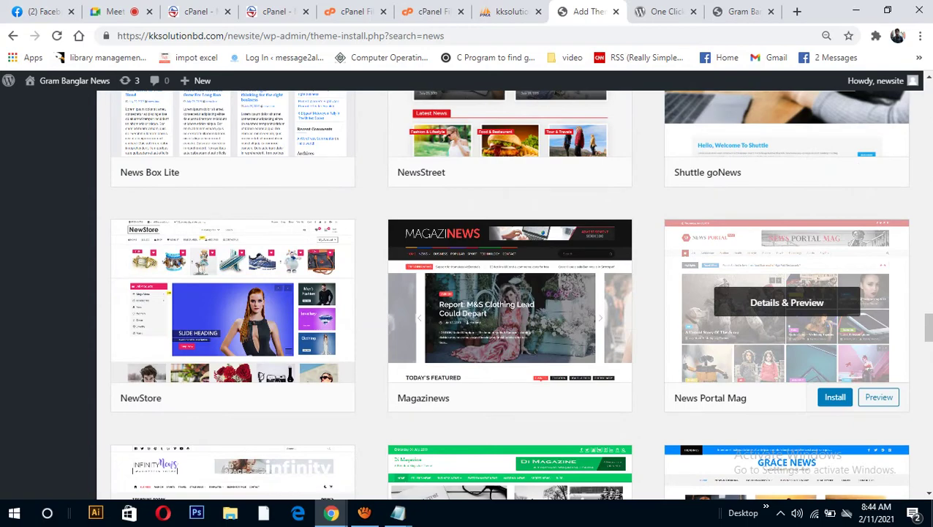
scroll(787, 337, "down", 6)
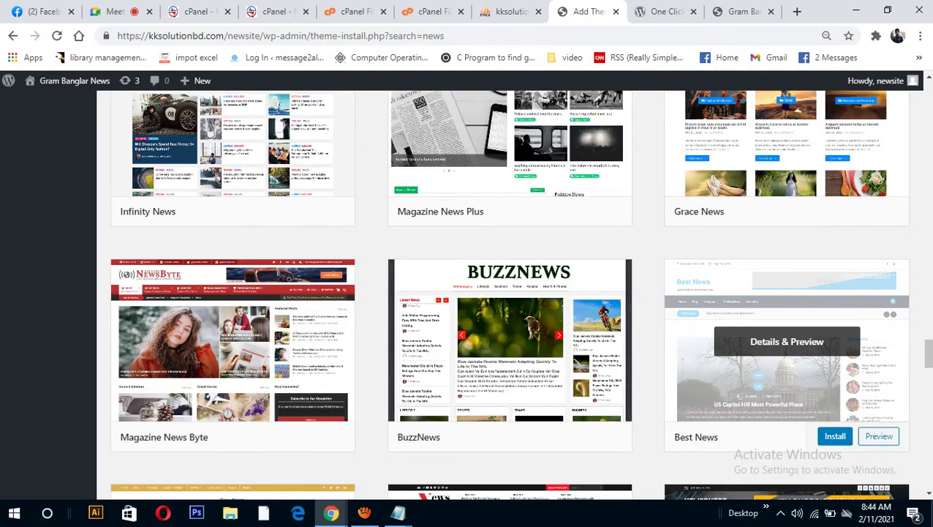
scroll(786, 366, "down", 2)
scroll(786, 410, "down", 4)
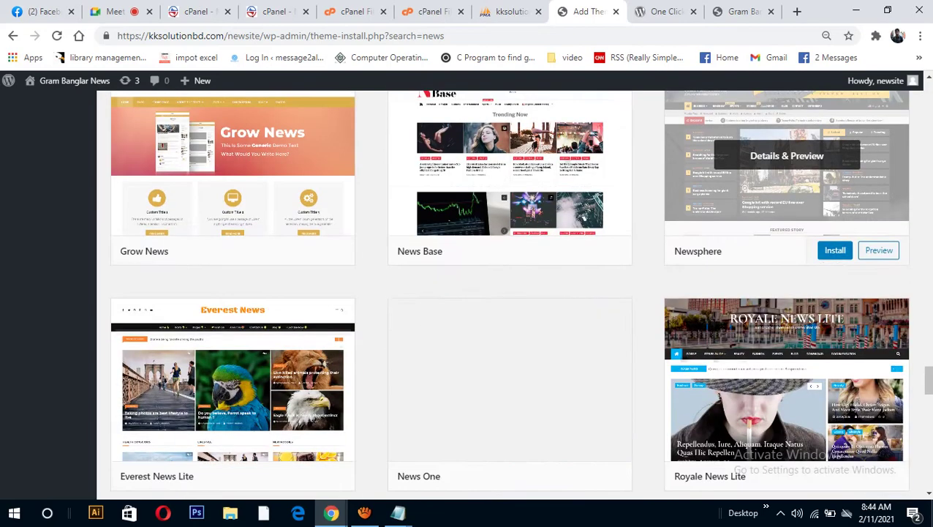
scroll(787, 336, "down", 4)
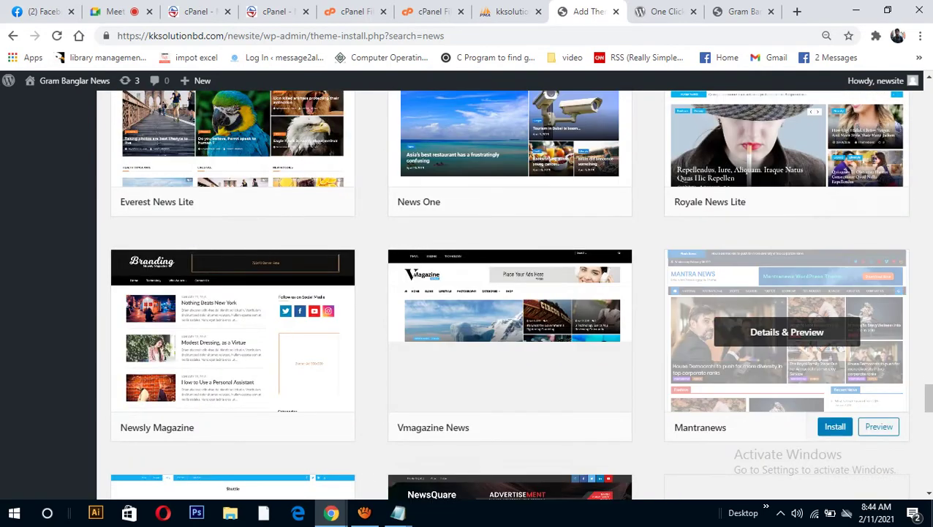
scroll(786, 333, "down", 2)
scroll(787, 333, "down", 2)
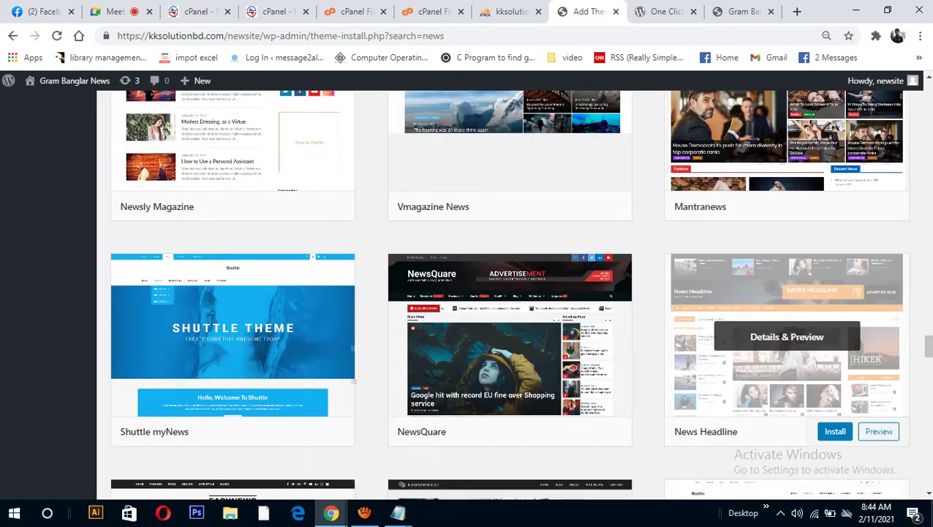
scroll(786, 333, "down", 4)
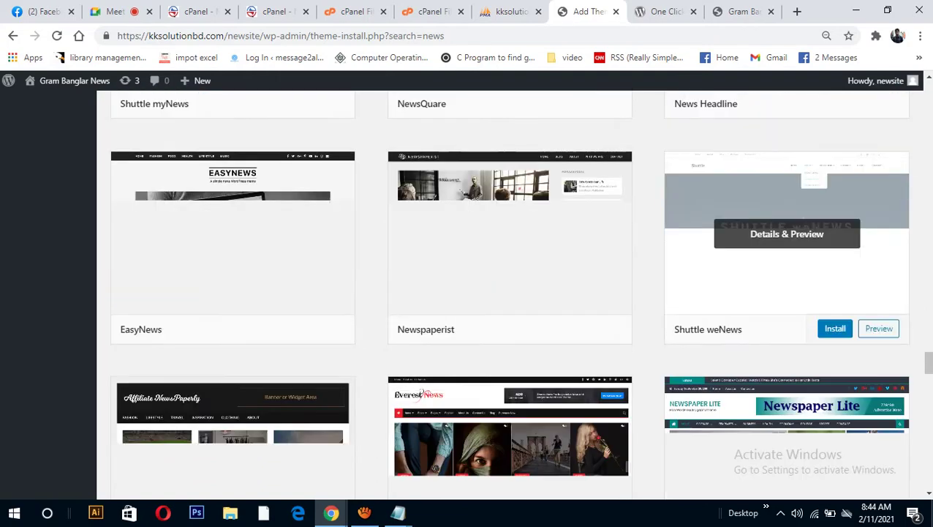
scroll(786, 333, "down", 2)
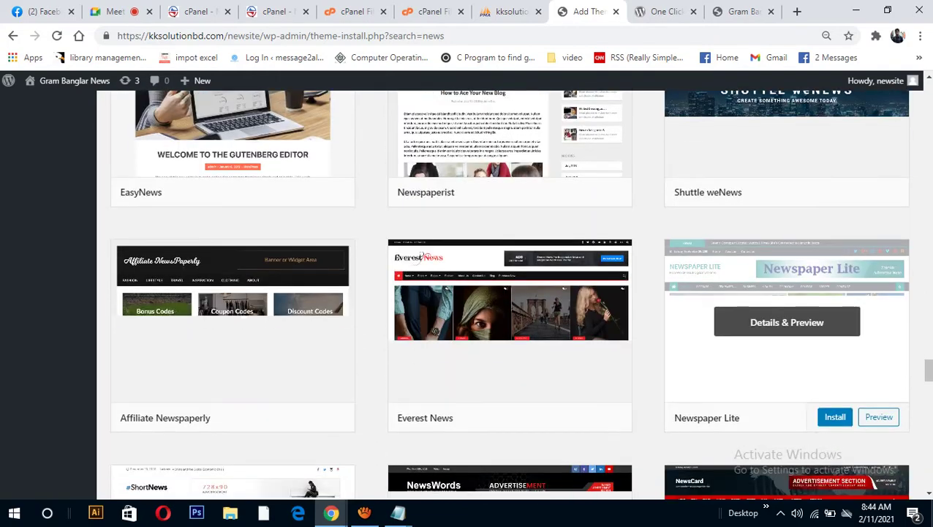
scroll(786, 333, "down", 2)
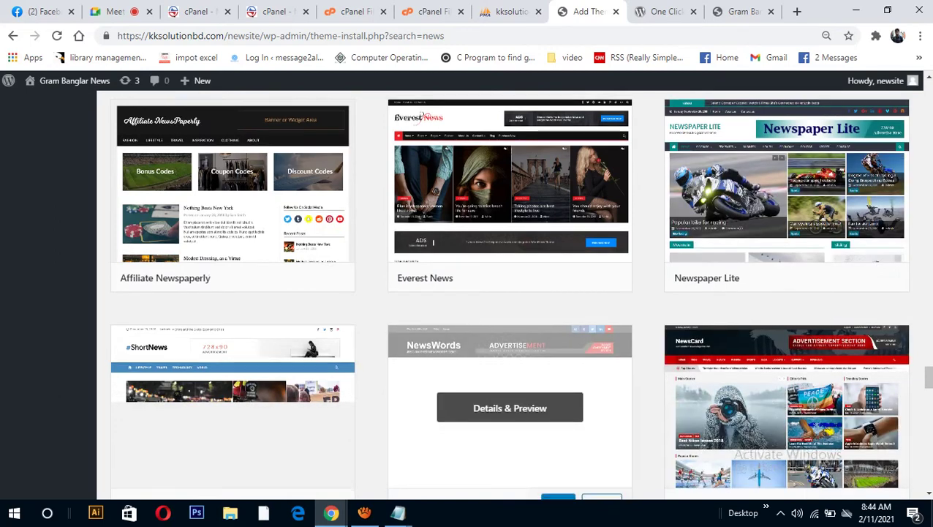
scroll(509, 190, "down", 4)
scroll(510, 314, "down", 4)
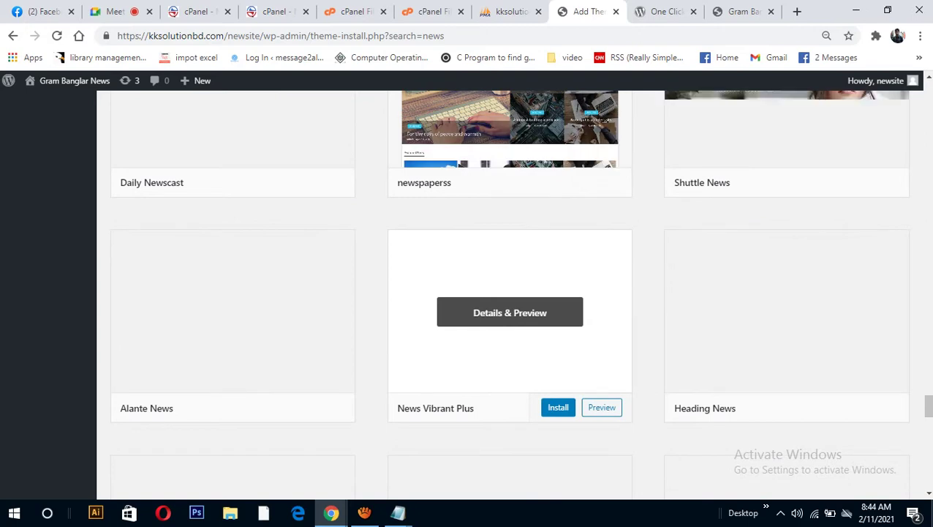
scroll(510, 315, "down", 6)
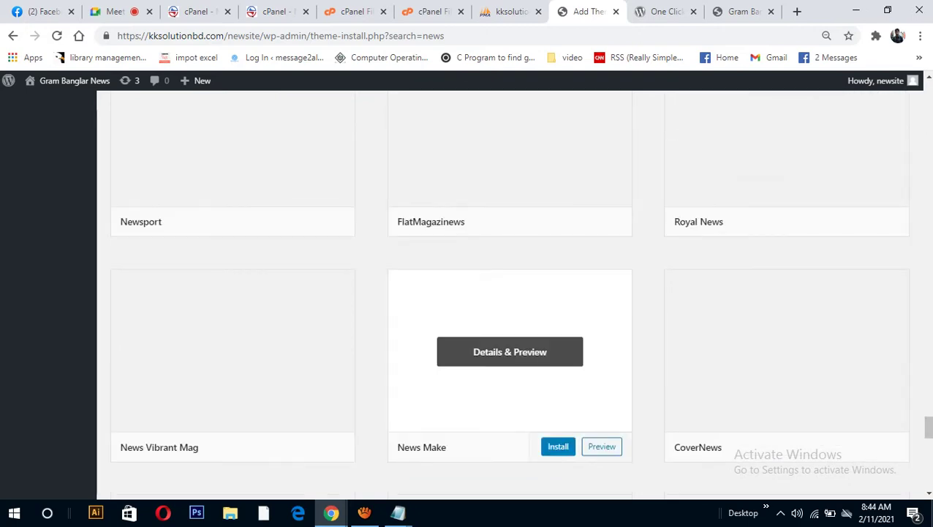
scroll(509, 439, "up", 2)
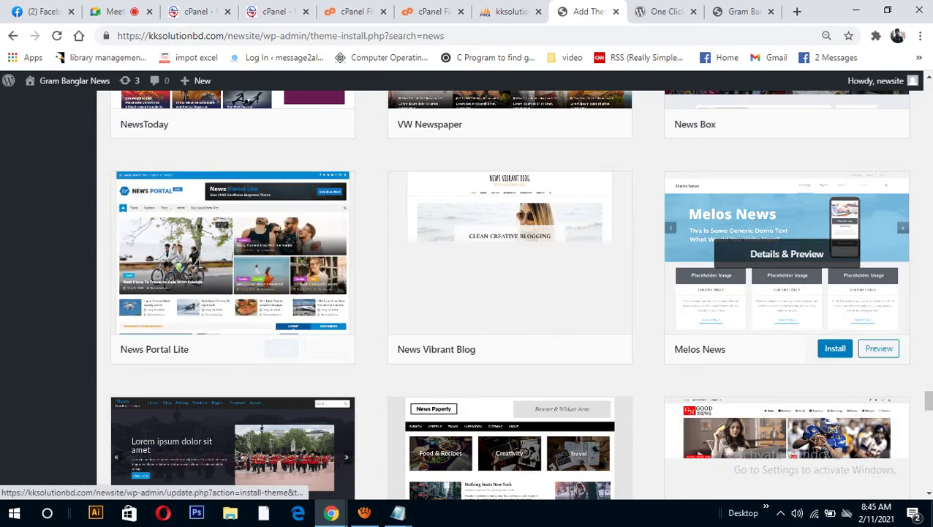
scroll(786, 256, "down", 3)
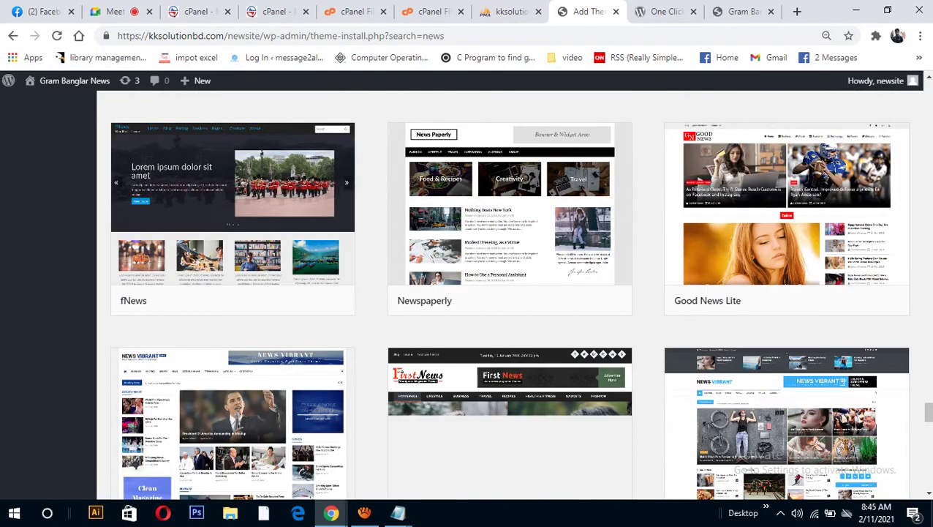
scroll(509, 292, "down", 3)
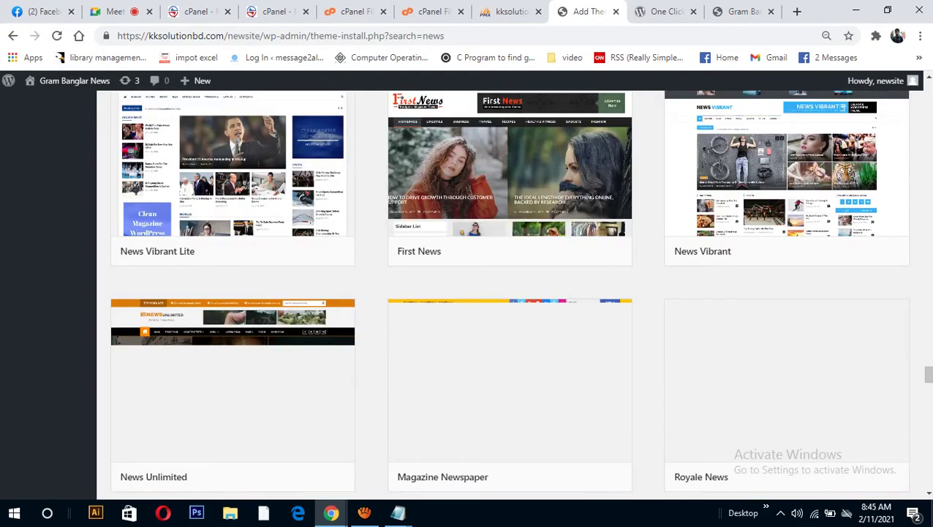
scroll(509, 293, "down", 3)
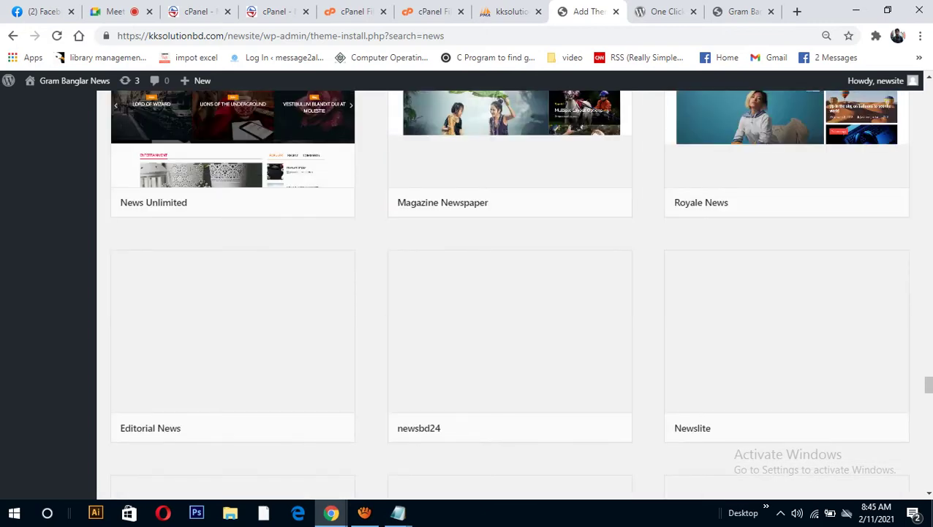
scroll(509, 293, "down", 2)
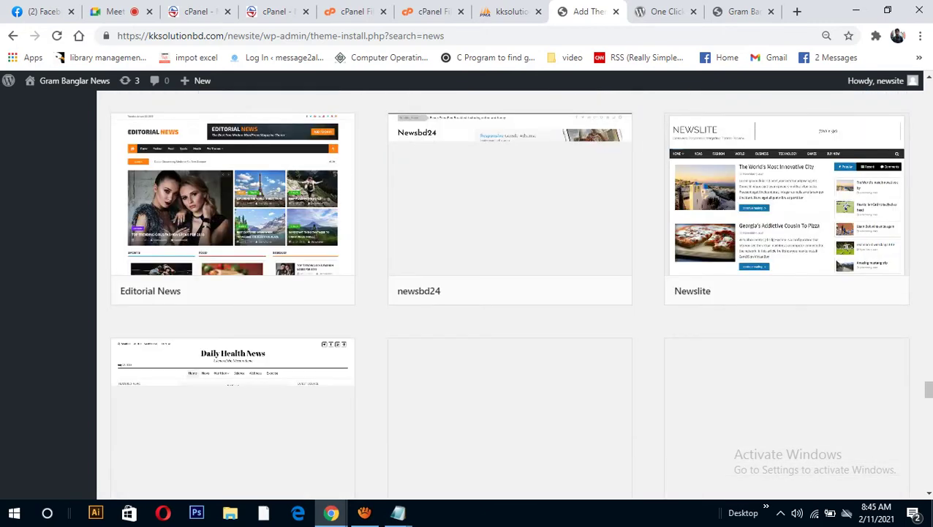
scroll(509, 293, "down", 5)
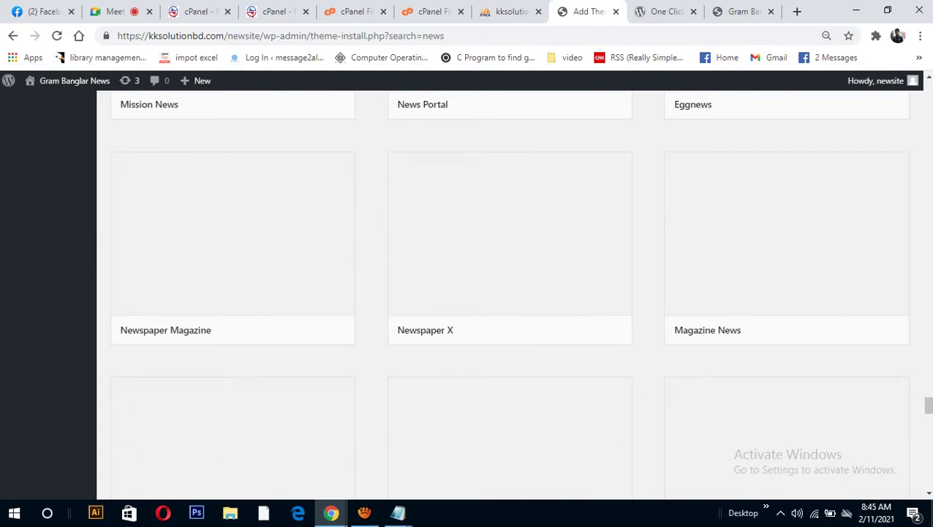
scroll(509, 292, "up", 2)
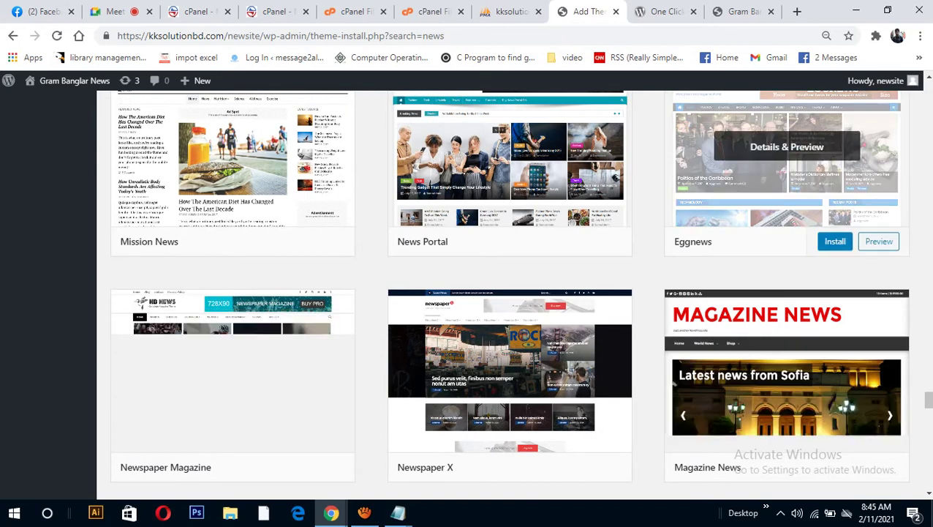
Install the Eggnews theme and activate it once installation completes.
left_click(834, 241)
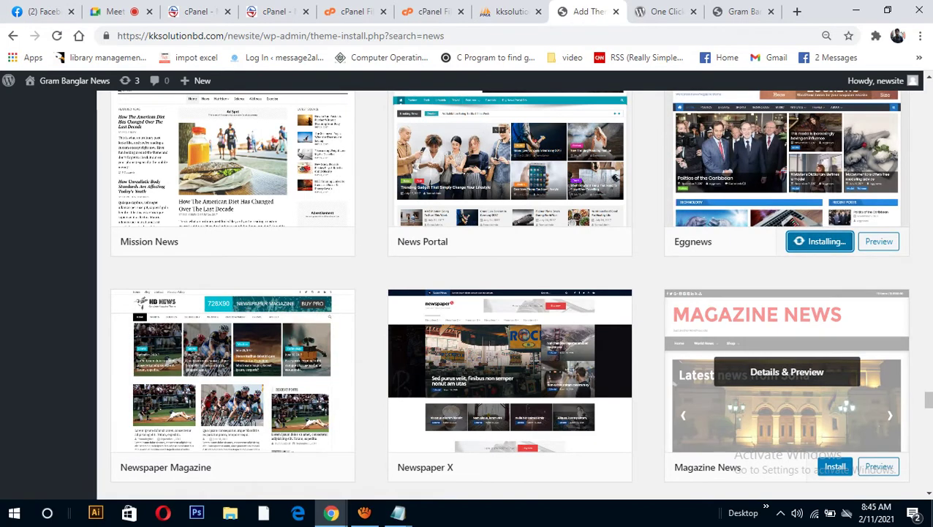
scroll(787, 168, "up", 2)
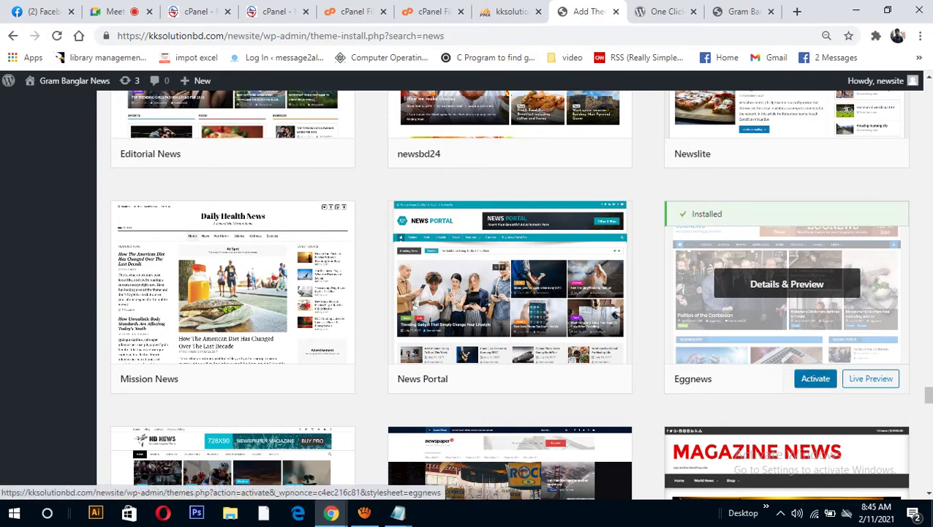
left_click(815, 378)
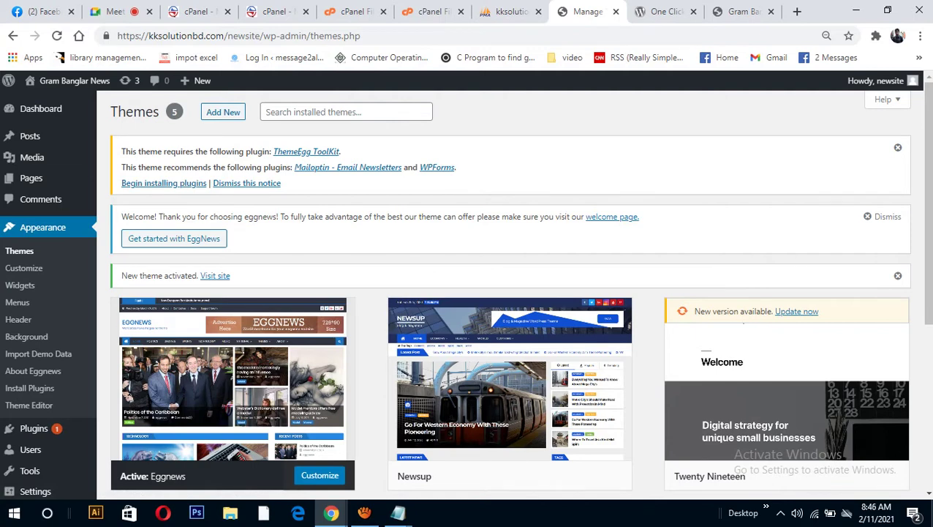
Open the Eggnews 'Begin installing plugins' link in a new tab.
left_click_drag(125, 152, 281, 182)
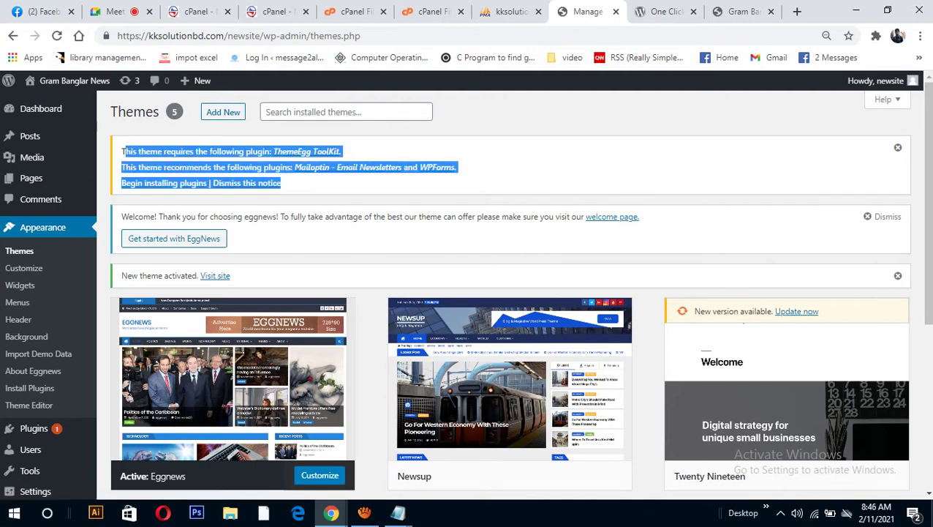
left_click(334, 183)
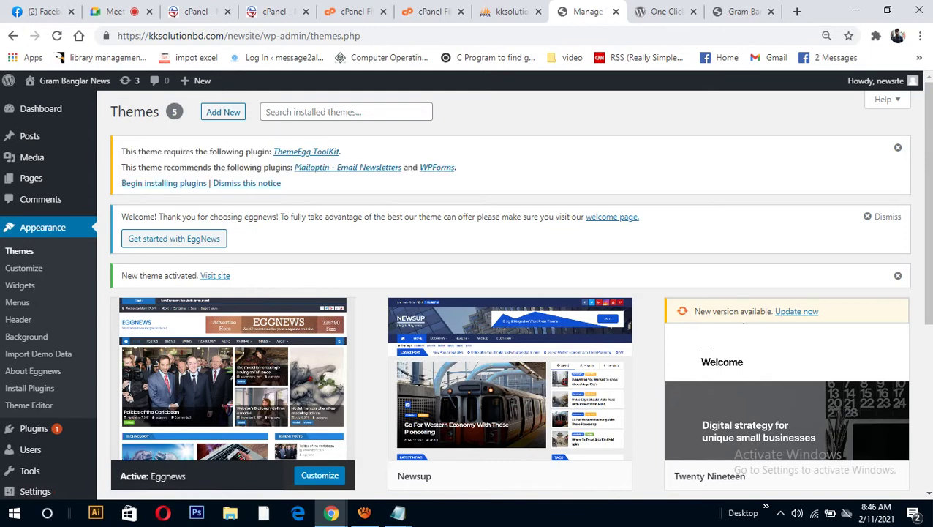
right_click(186, 183)
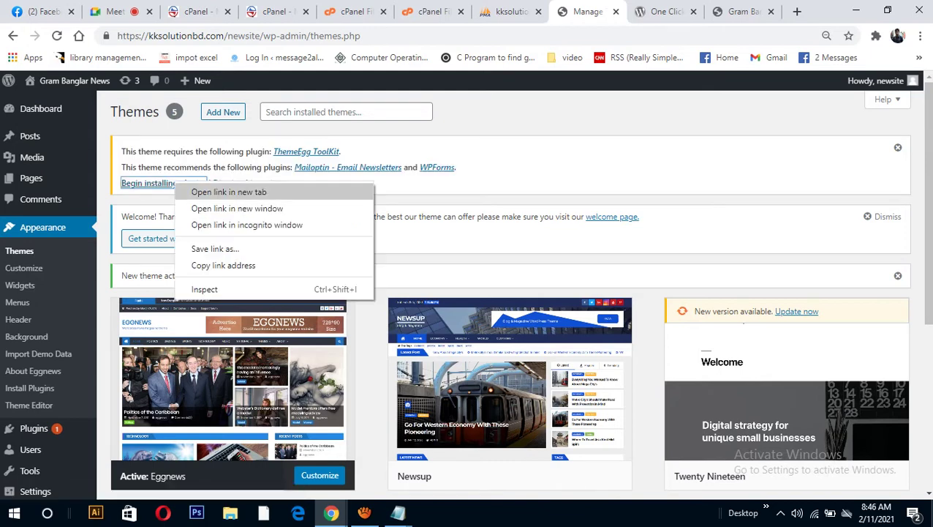
left_click(220, 190)
left_click(674, 11)
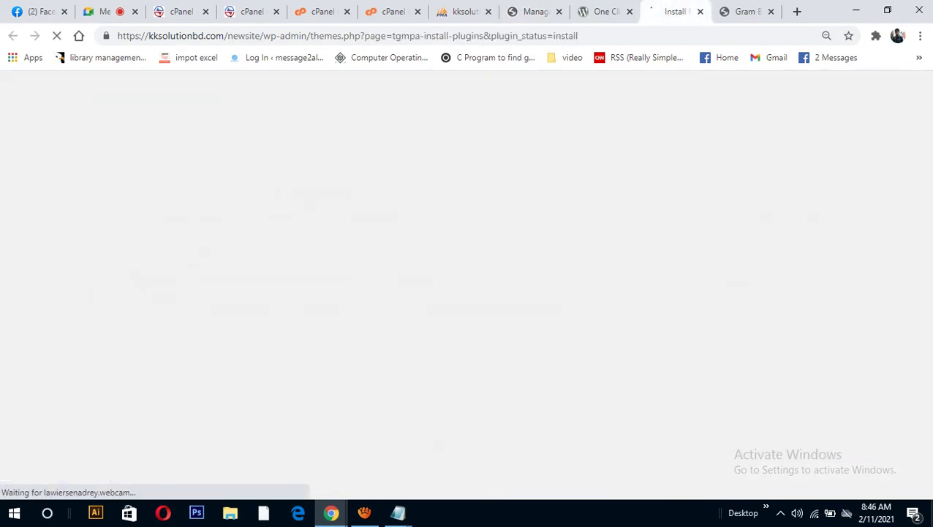
Bulk-install ThemeEgg ToolKit, Mailoptin and WPForms by selecting all and applying Install.
left_click(123, 178)
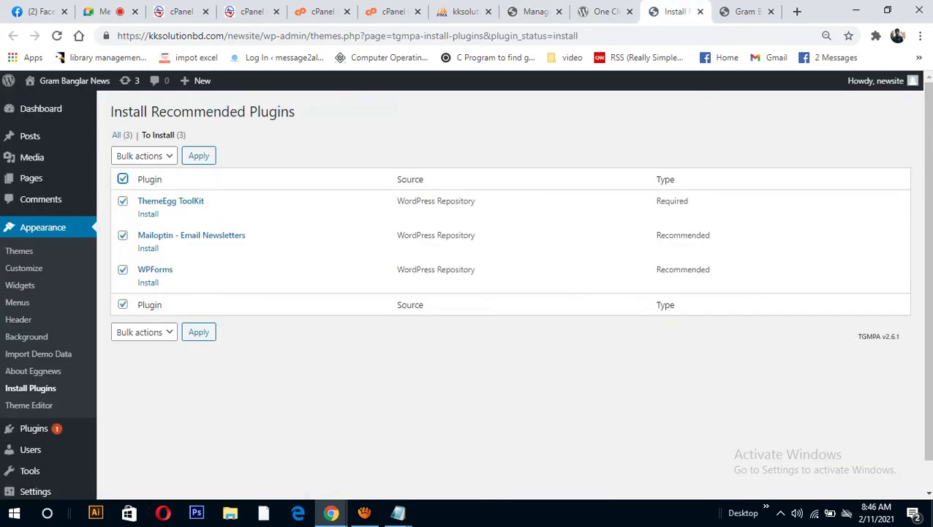
left_click(144, 155)
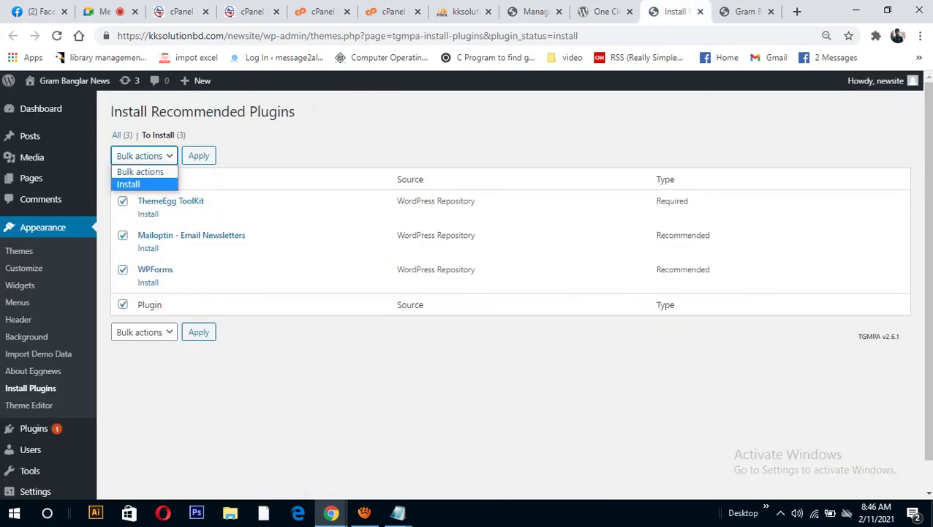
left_click(129, 185)
left_click(199, 155)
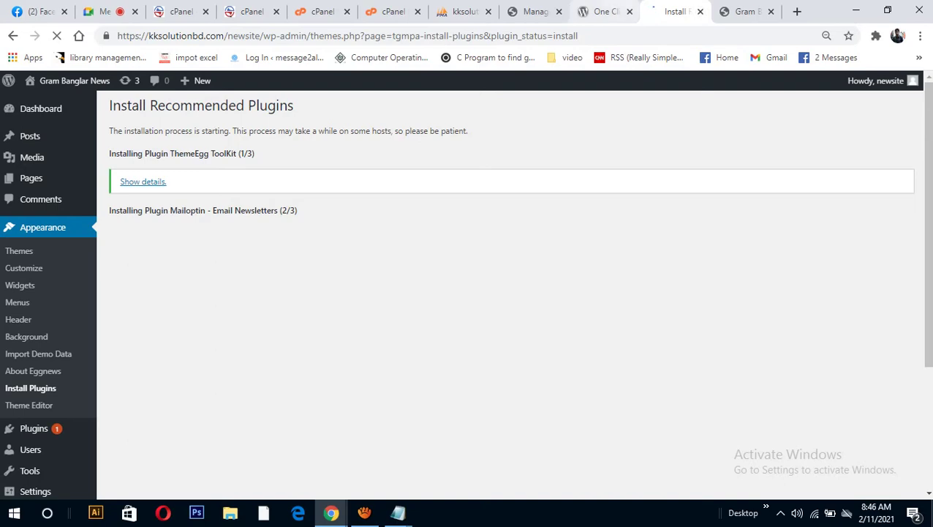
Close the wordpress.org One Click Demo Import tab.
left_click(604, 11)
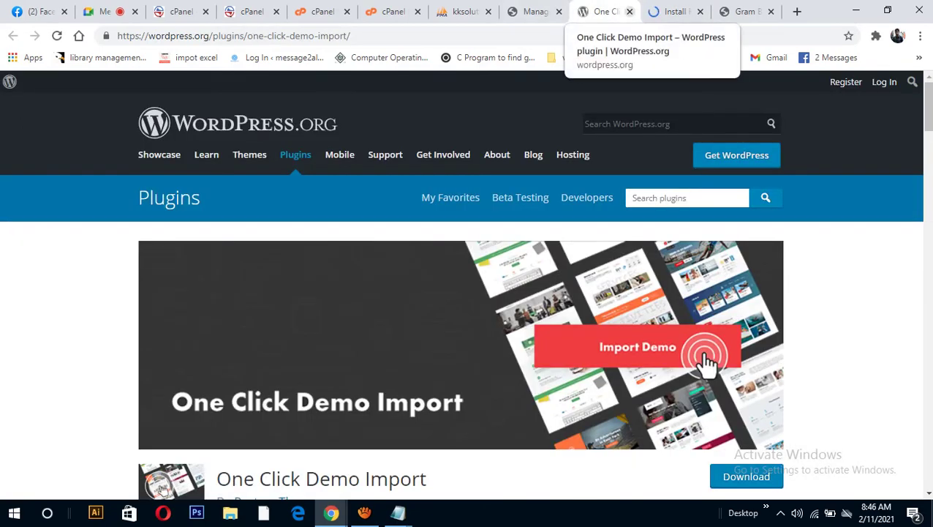
left_click(630, 11)
left_click(534, 11)
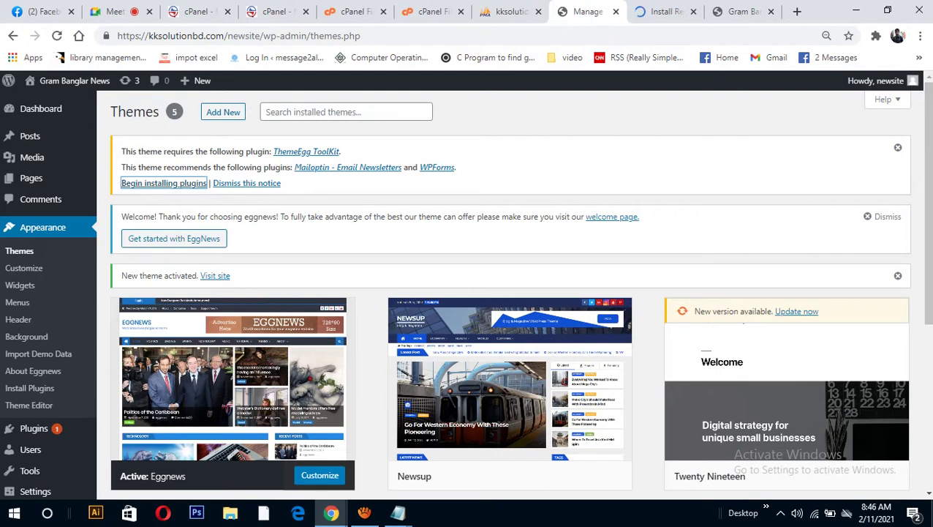
Monitor the bulk plugin install until it reaches WPForms (3/3).
key("ctrl+Tab")
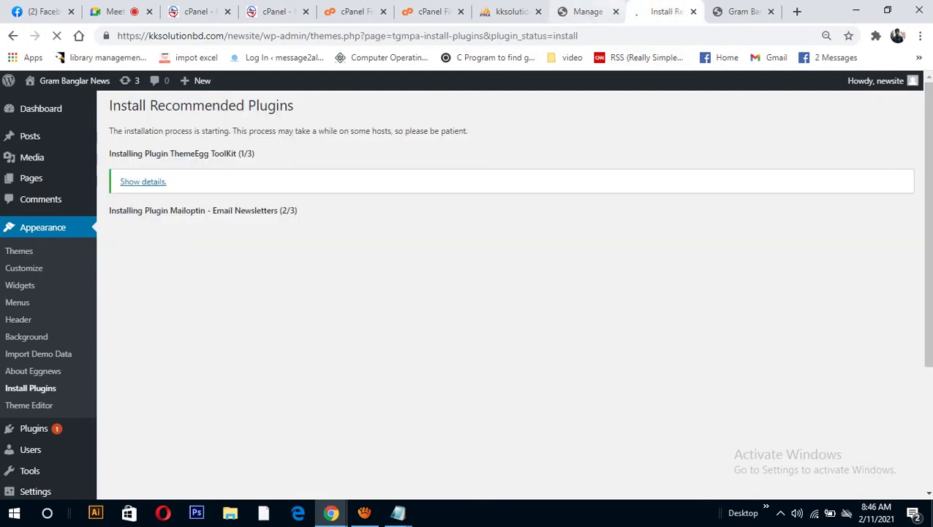
key("ctrl+shift+Tab")
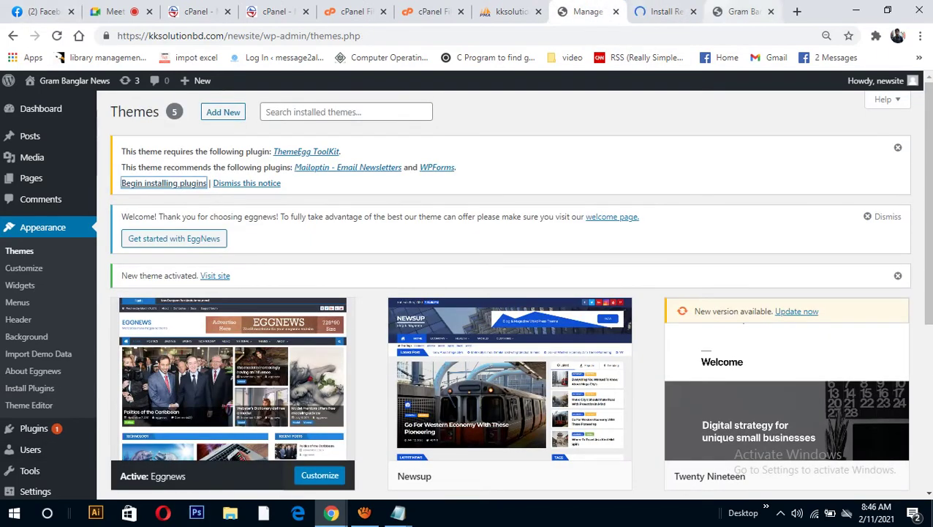
key("ctrl+Tab")
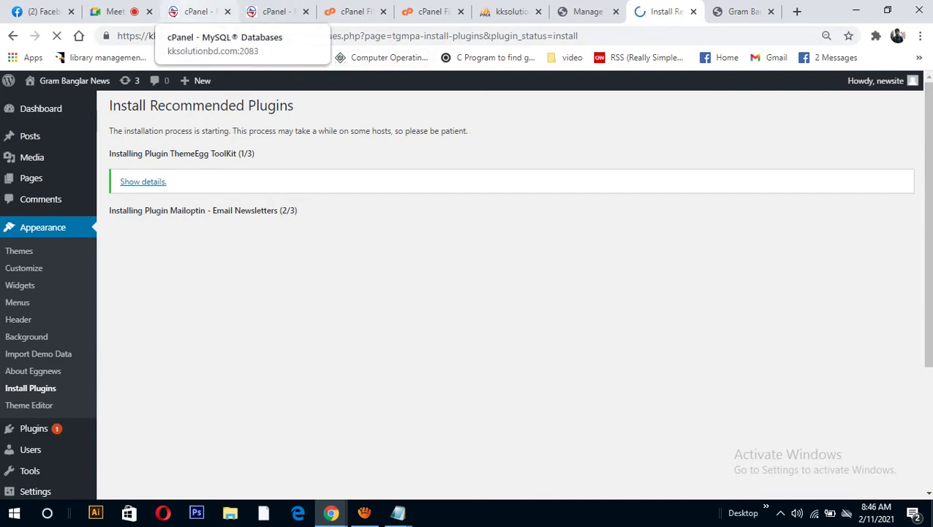
left_click(585, 11)
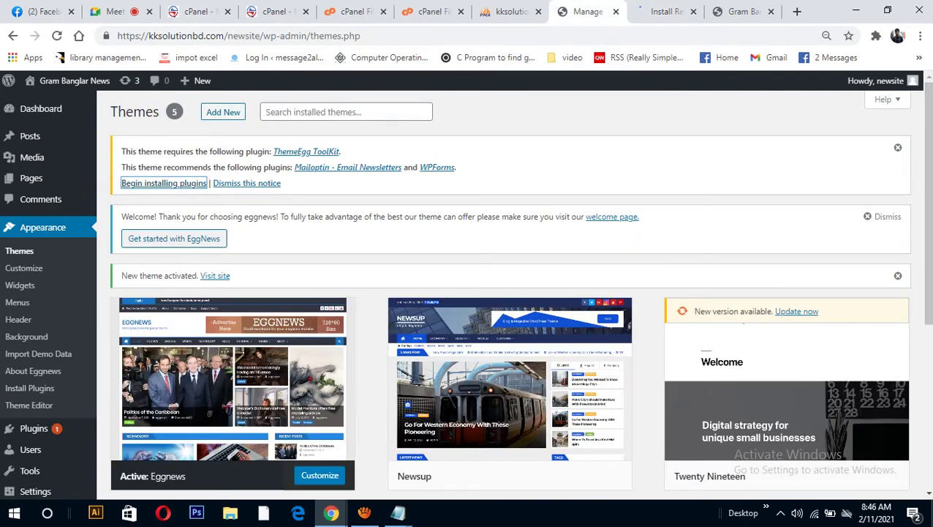
left_click(665, 12)
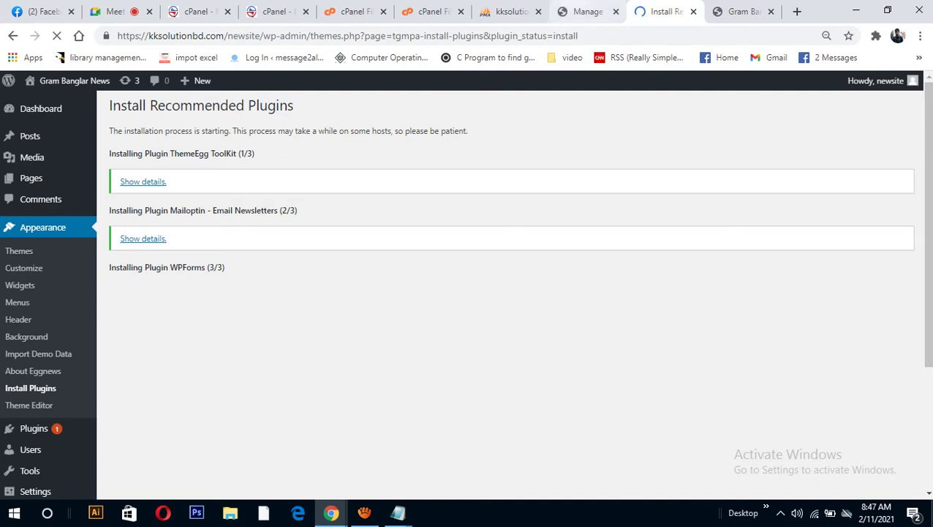
Close the kksolution tab and recheck the installer until all three plugins are completed.
left_click(538, 11)
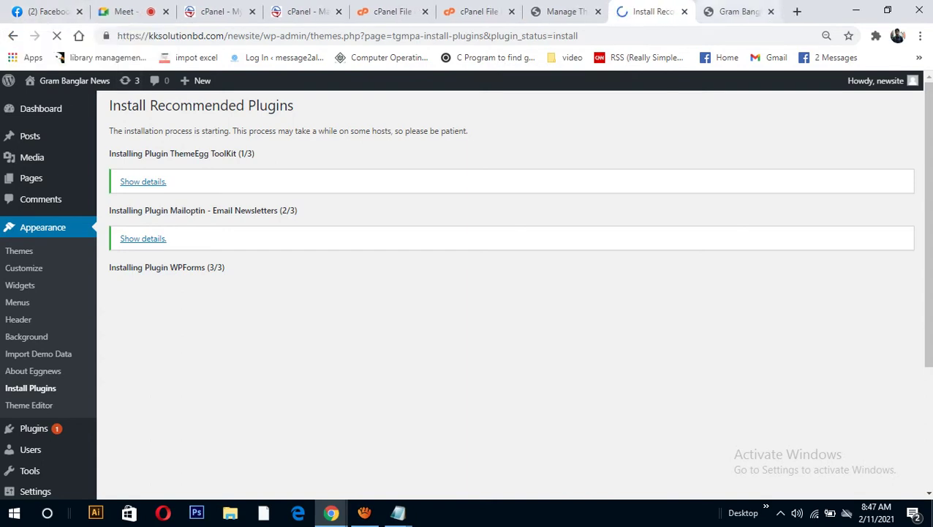
left_click(737, 11)
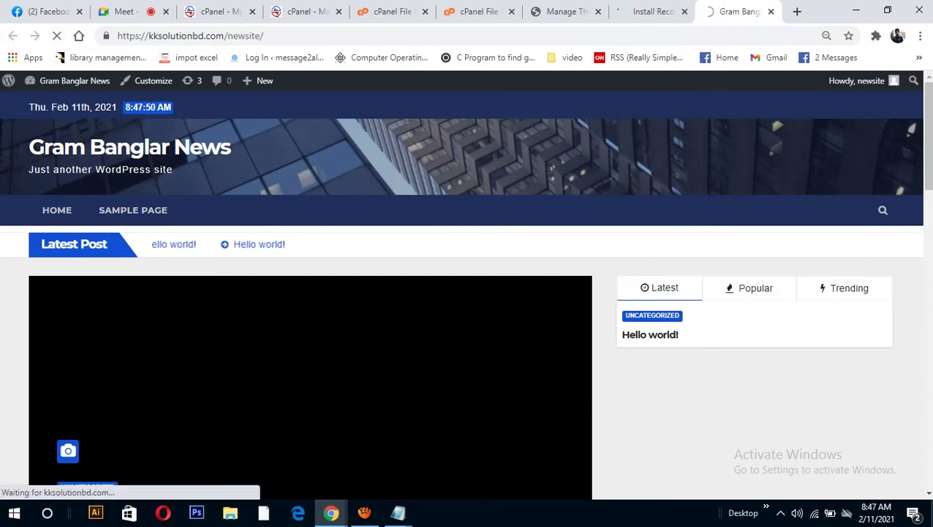
left_click(651, 11)
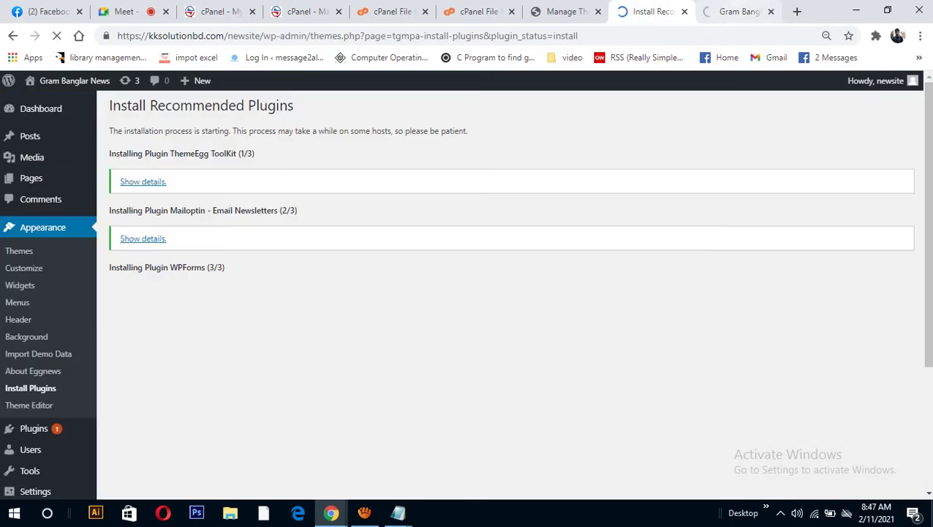
left_click(738, 11)
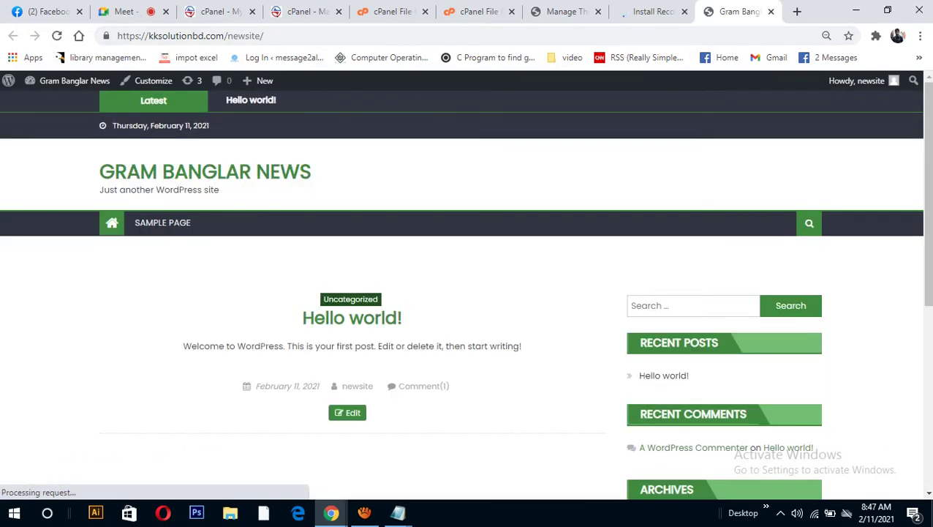
left_click(653, 11)
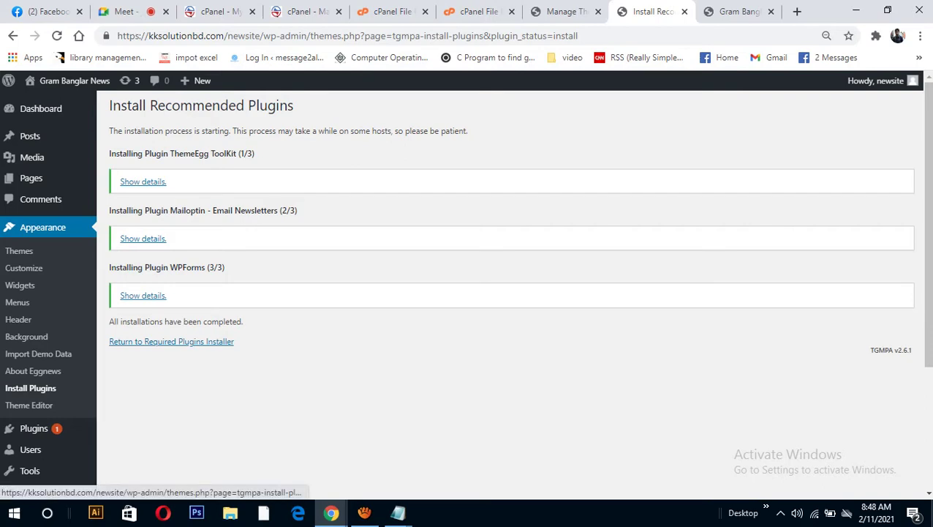
Bulk-activate ThemeEgg ToolKit, Mailoptin and WPForms from the required plugins installer.
left_click(171, 341)
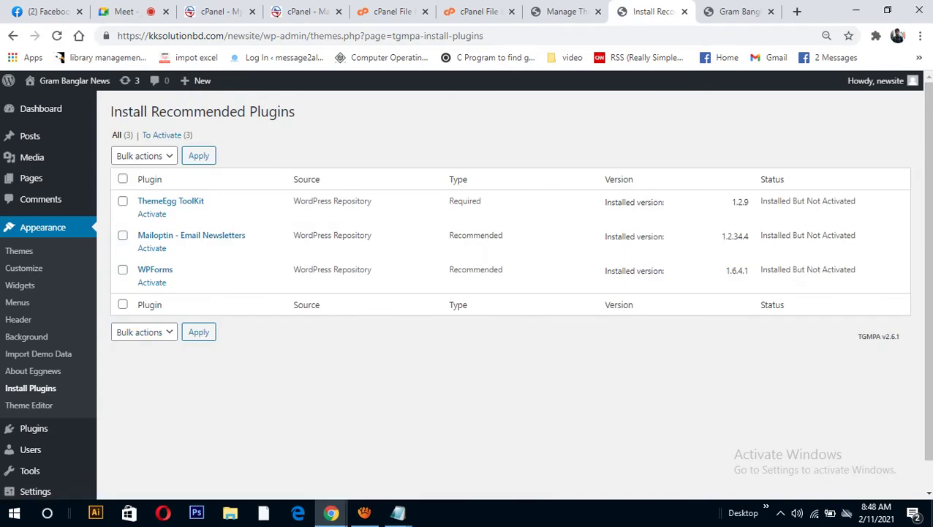
left_click(122, 179)
left_click(144, 155)
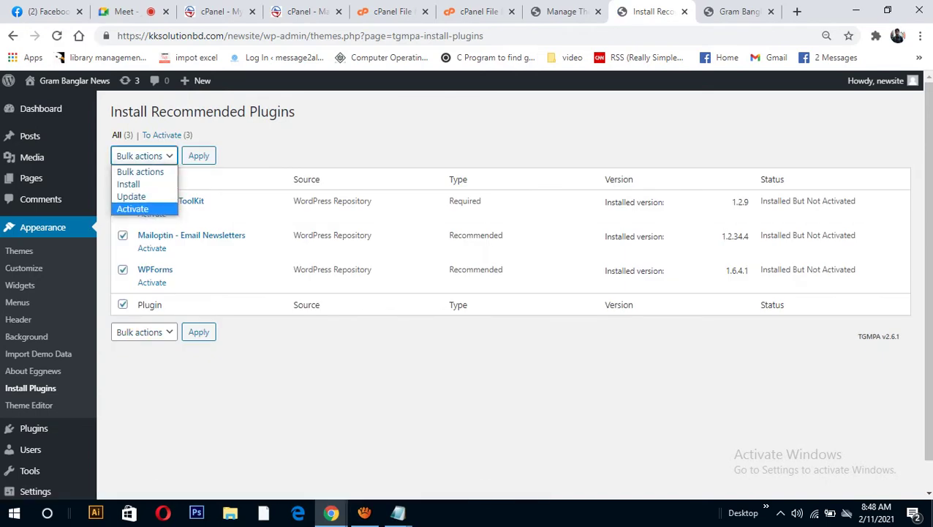
left_click(132, 209)
left_click(198, 155)
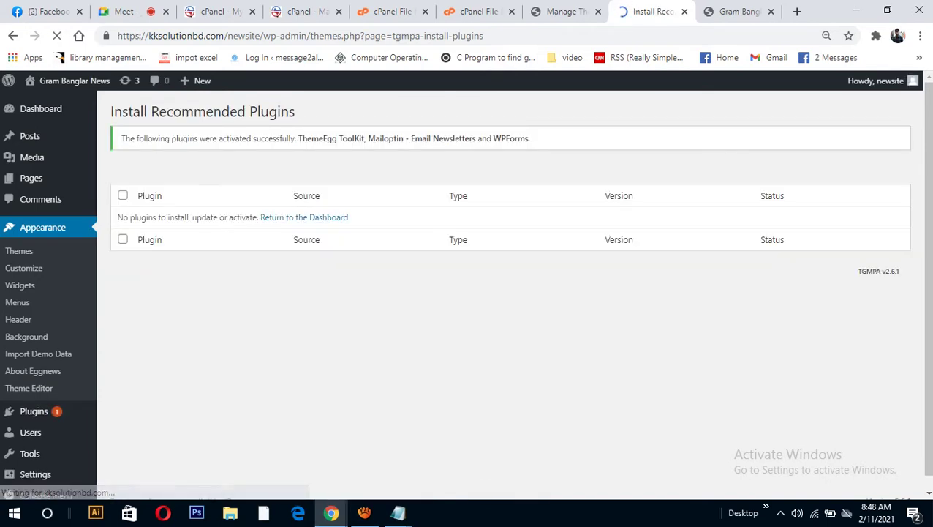
On the Themes page, start the Get started with EggNews setup.
left_click(563, 11)
left_click(164, 183)
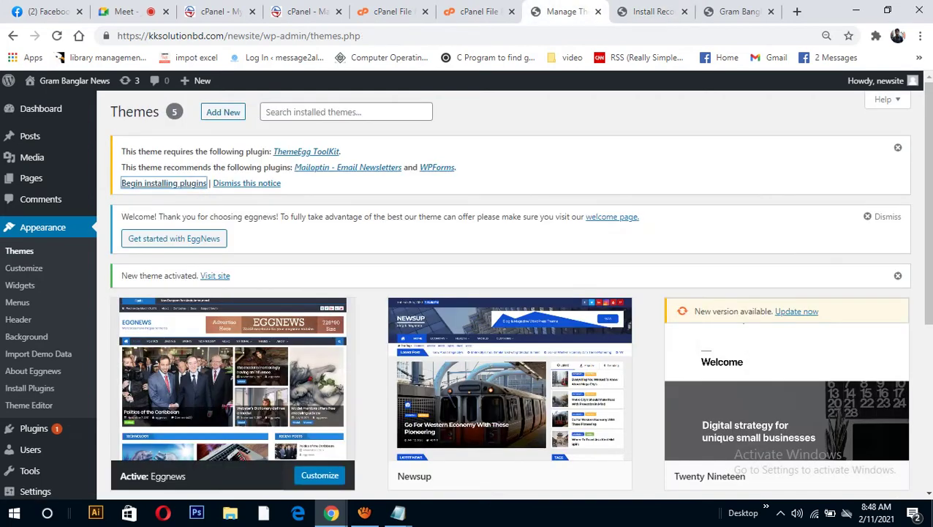
left_click(174, 239)
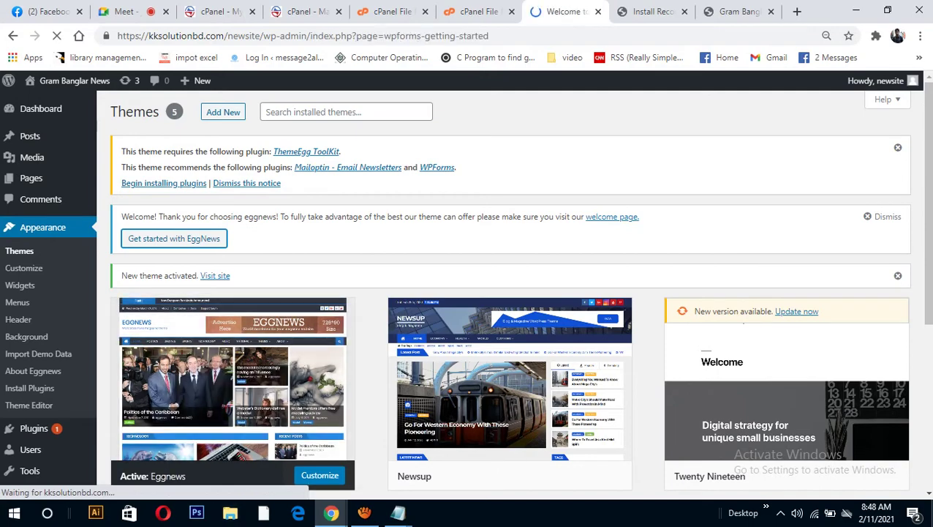
Go to Appearance > Import Demo Data and scroll to the XML, WIE/JSON and DAT upload options.
scroll(510, 293, "down", 4)
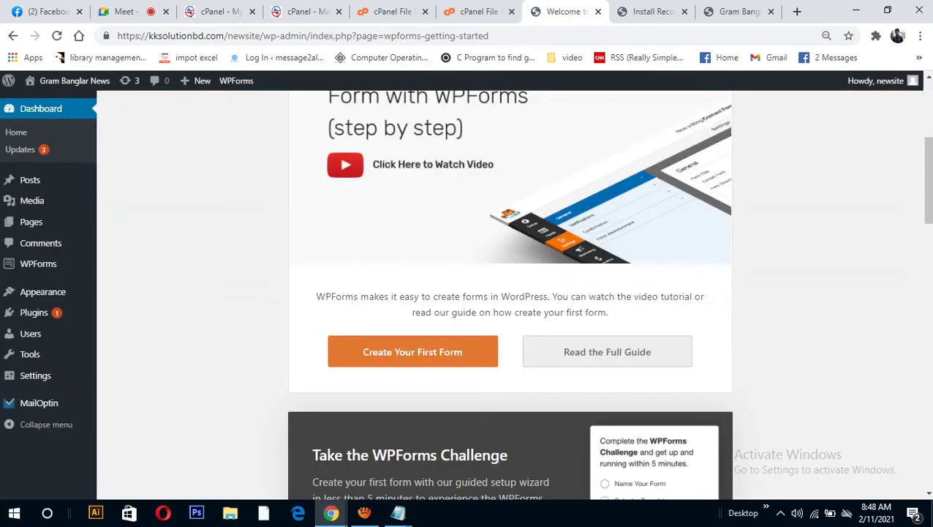
scroll(509, 293, "down", 15)
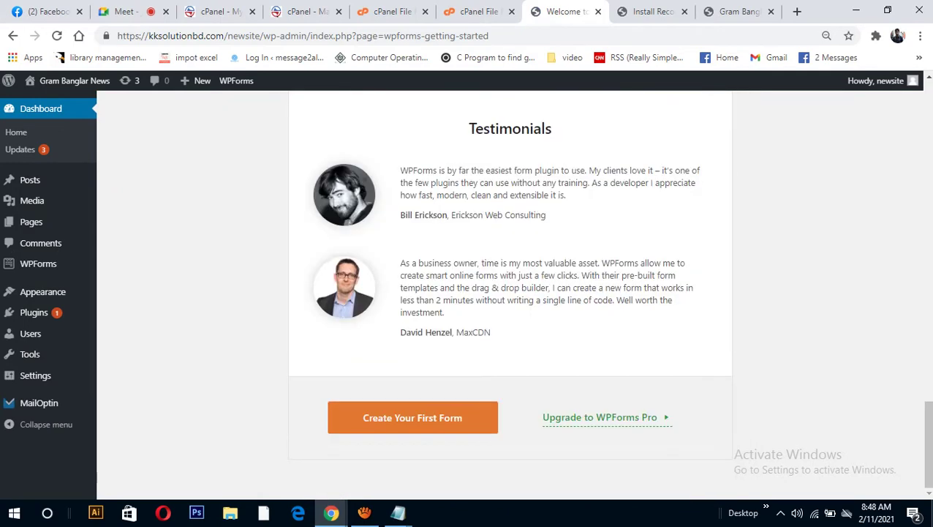
scroll(510, 293, "up", 19)
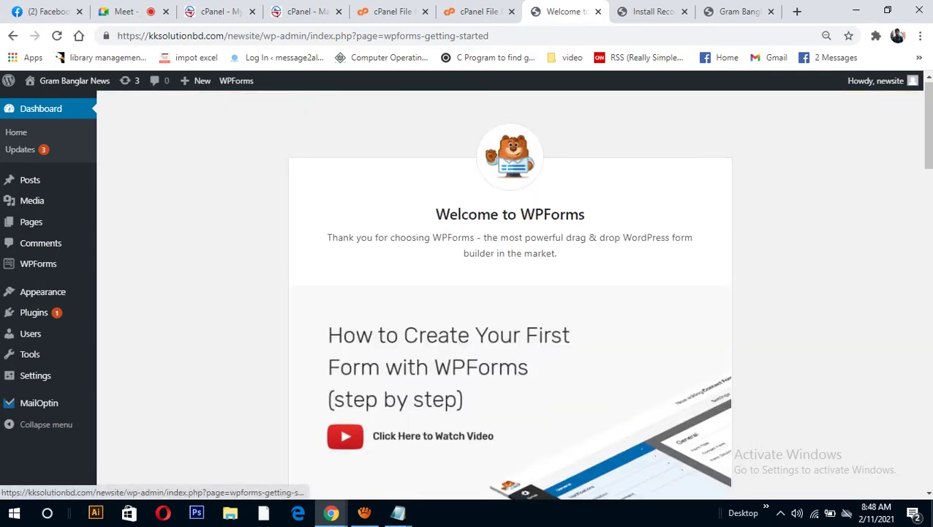
scroll(510, 292, "down", 5)
mouse_move(42, 291)
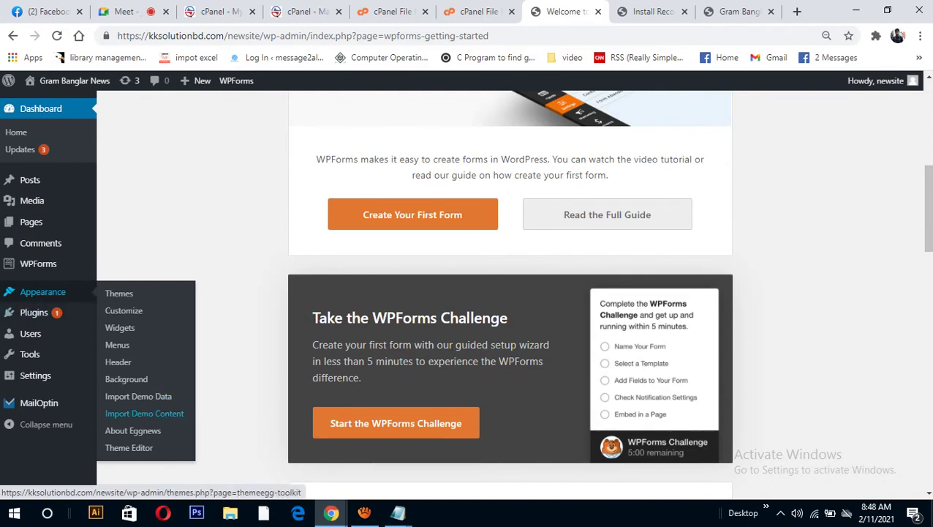
left_click(138, 395)
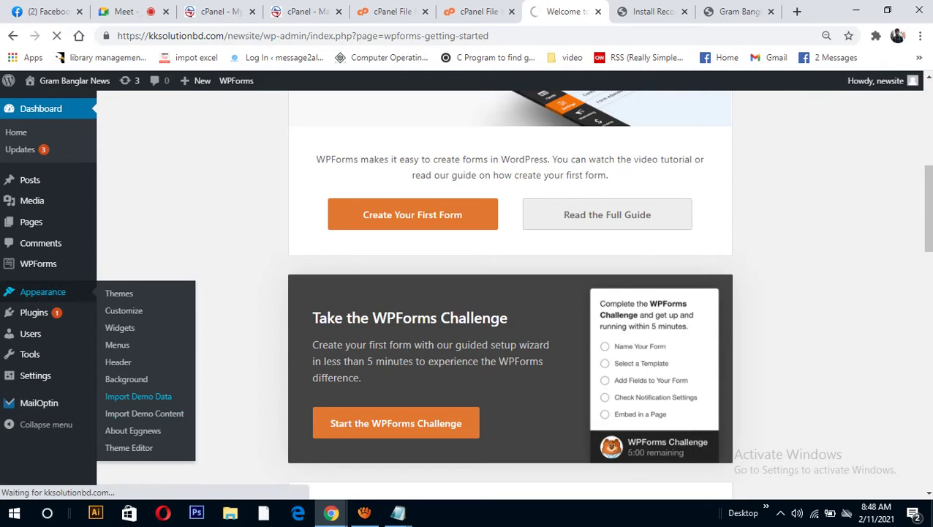
scroll(468, 292, "down", 4)
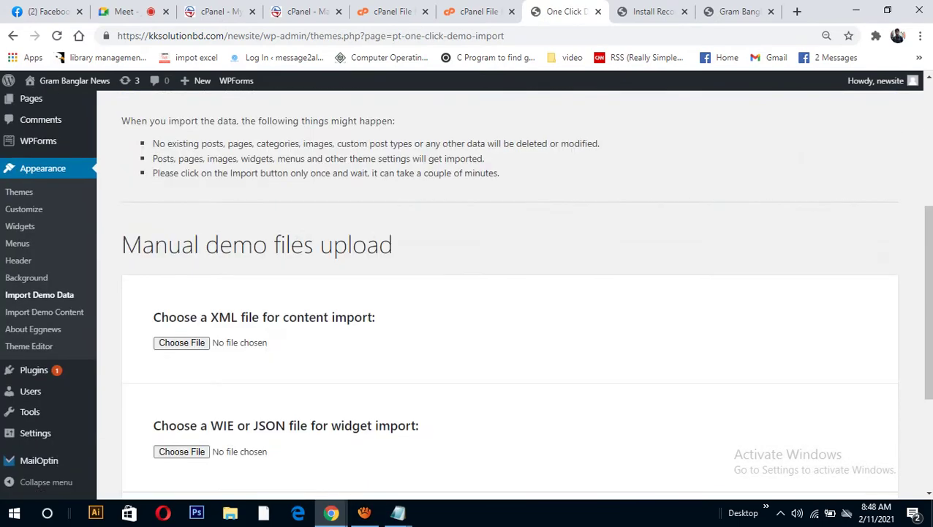
scroll(468, 292, "down", 3)
scroll(469, 293, "up", 2)
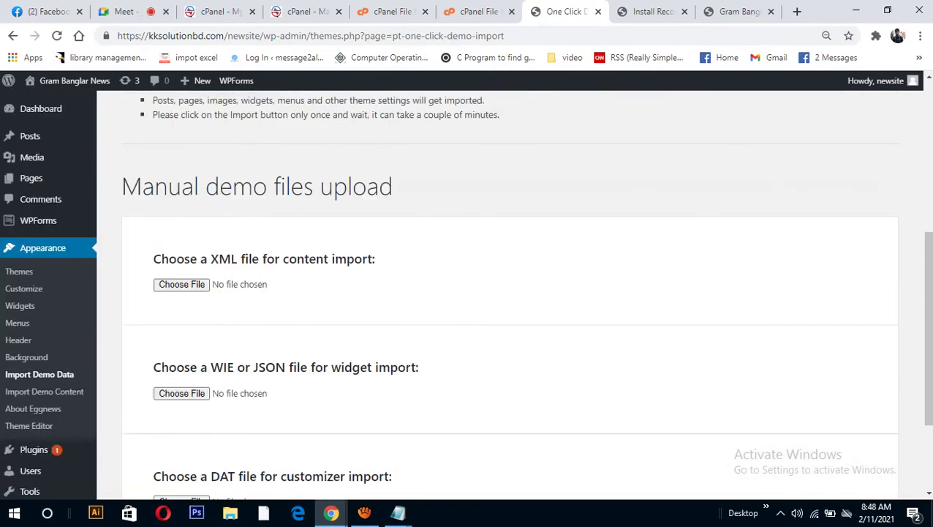
scroll(468, 293, "down", 3)
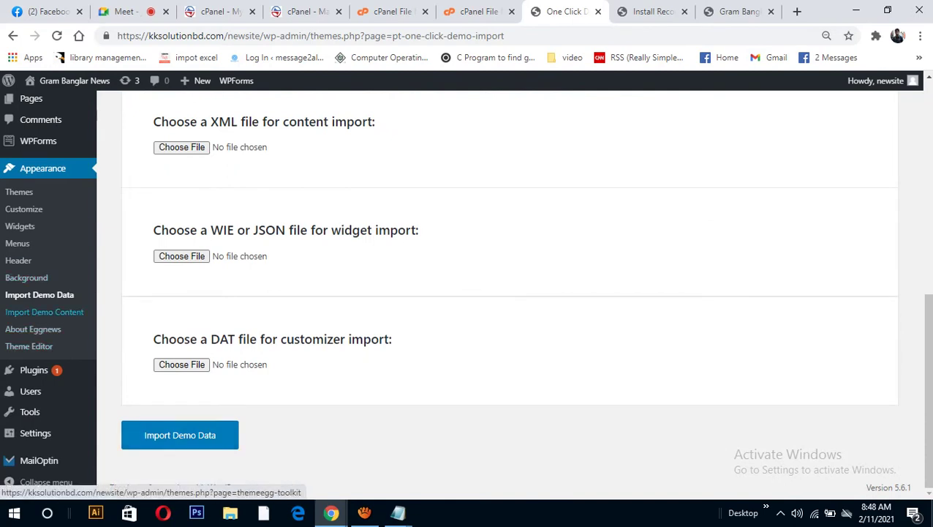
Open the demo content import page and preview the Eggnews demo site.
left_click(44, 312)
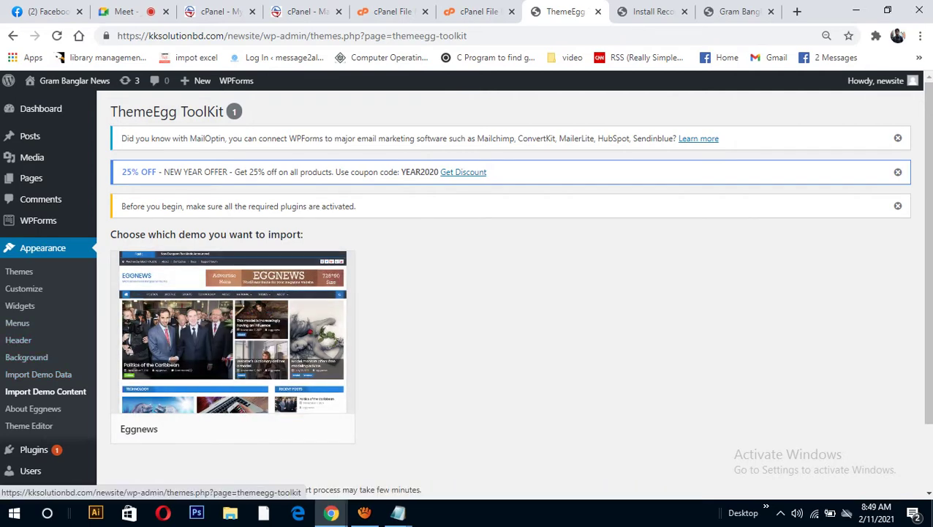
mouse_move(233, 334)
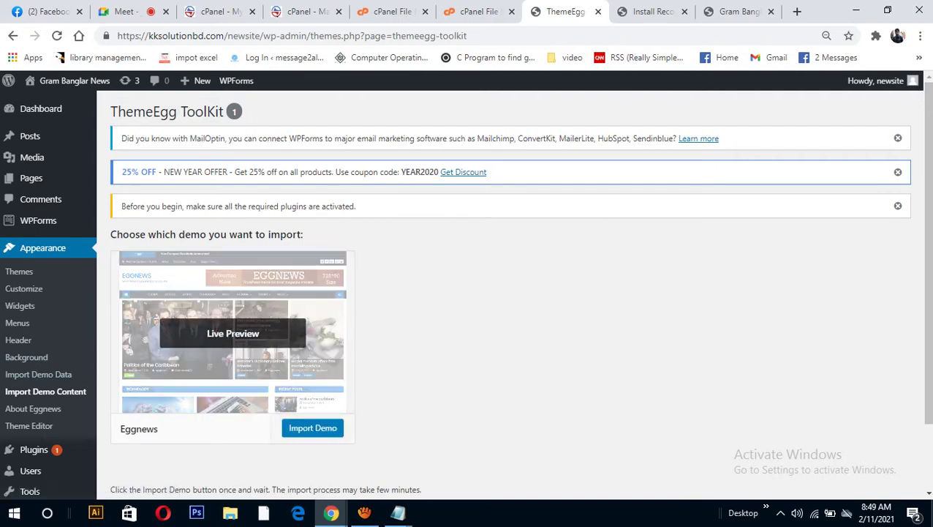
left_click(233, 334)
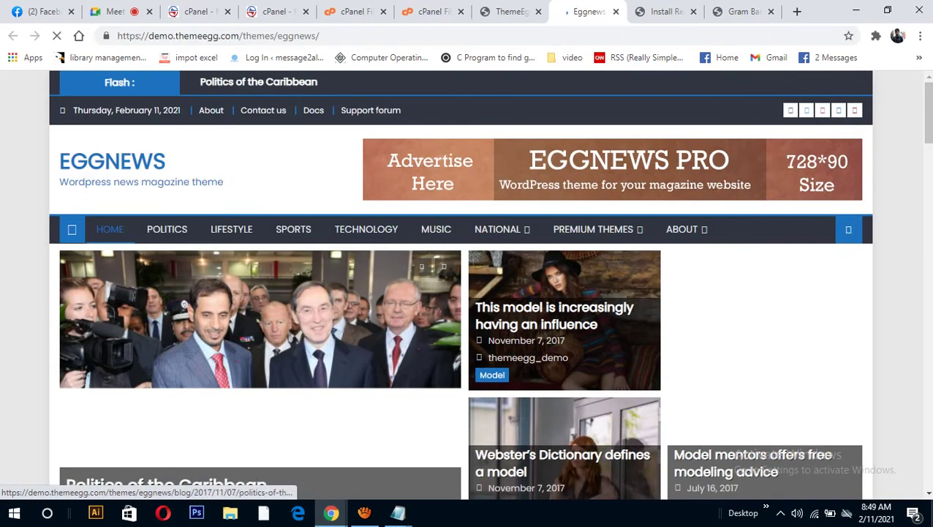
scroll(417, 264, "down", 5)
scroll(410, 278, "down", 4)
scroll(410, 278, "up", 10)
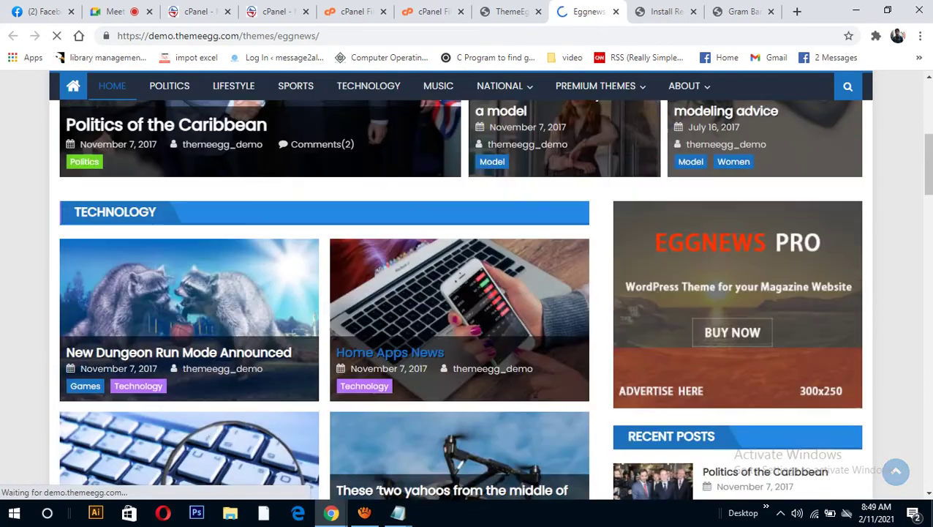
scroll(468, 292, "down", 15)
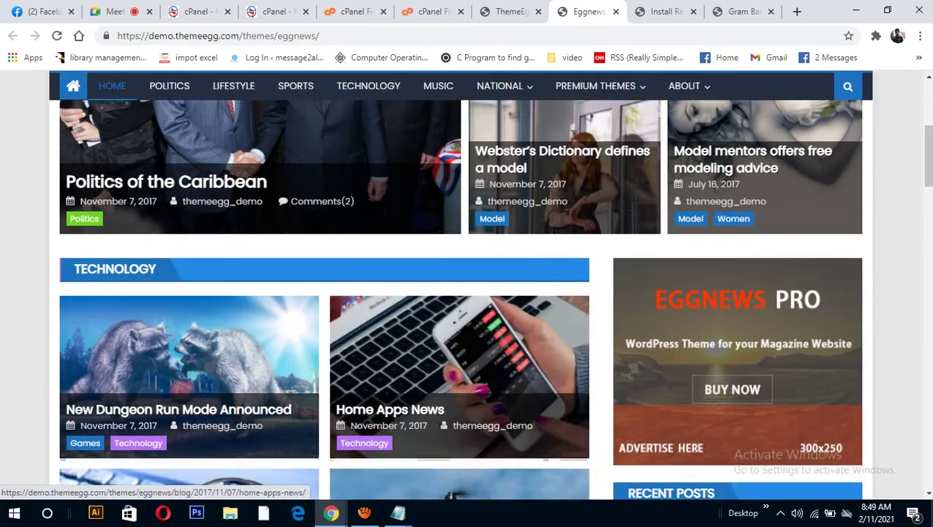
scroll(468, 293, "down", 2)
scroll(468, 293, "up", 10)
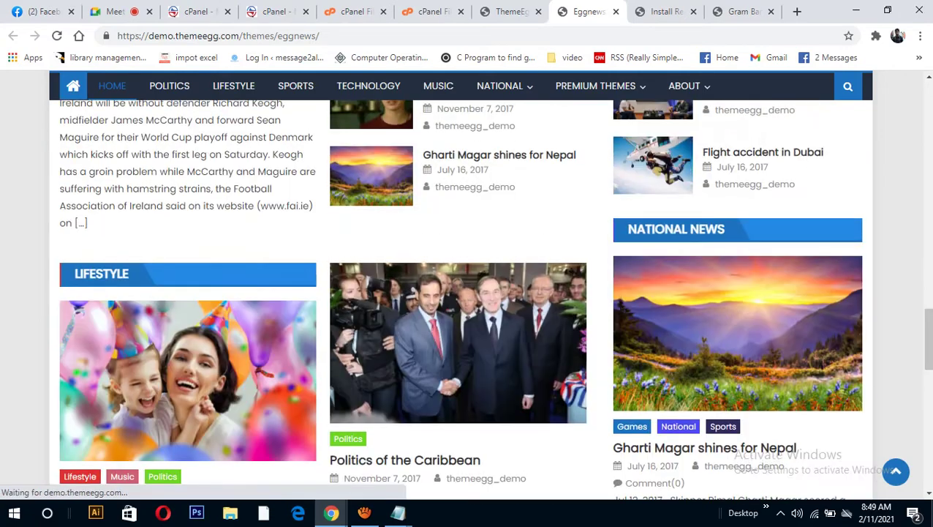
Start importing the Eggnews demo content and check the Gram Banglar News front page.
key("ctrl+shift+Tab")
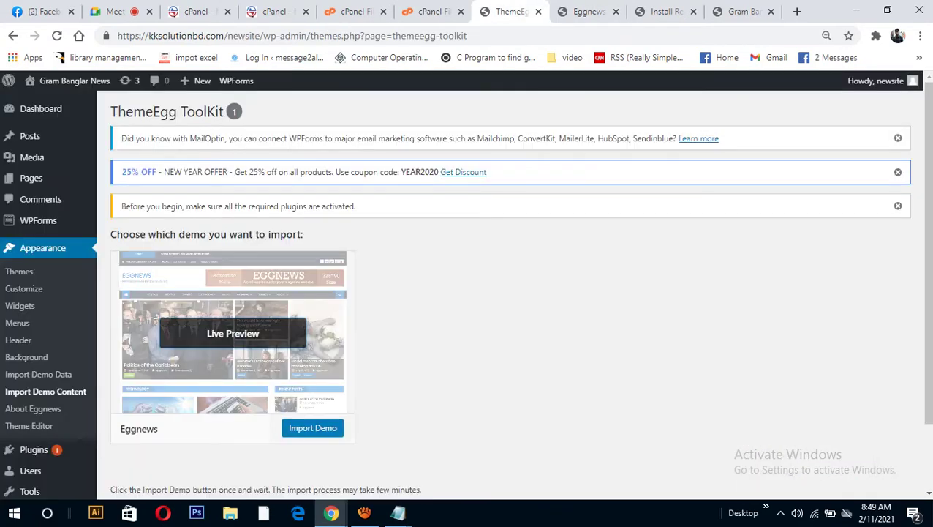
left_click(312, 427)
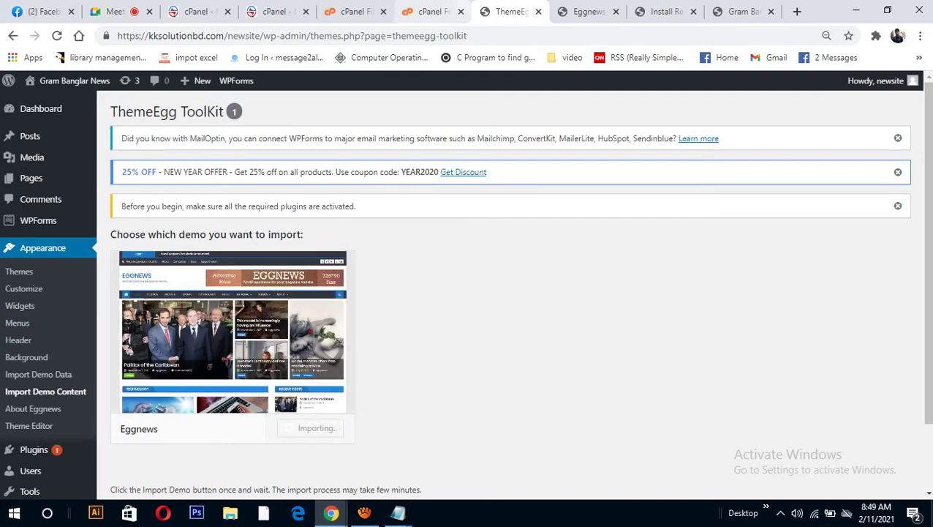
left_click(590, 12)
scroll(447, 237, "up", 9)
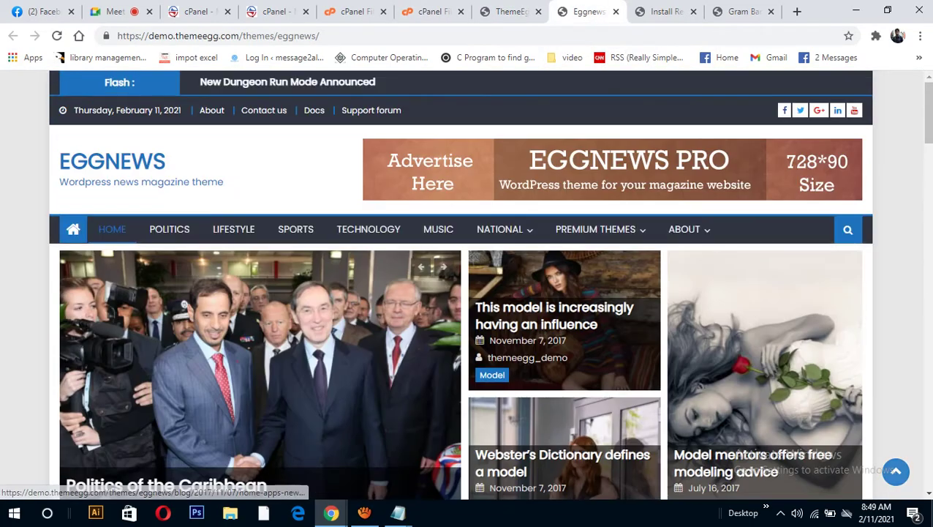
left_click(744, 11)
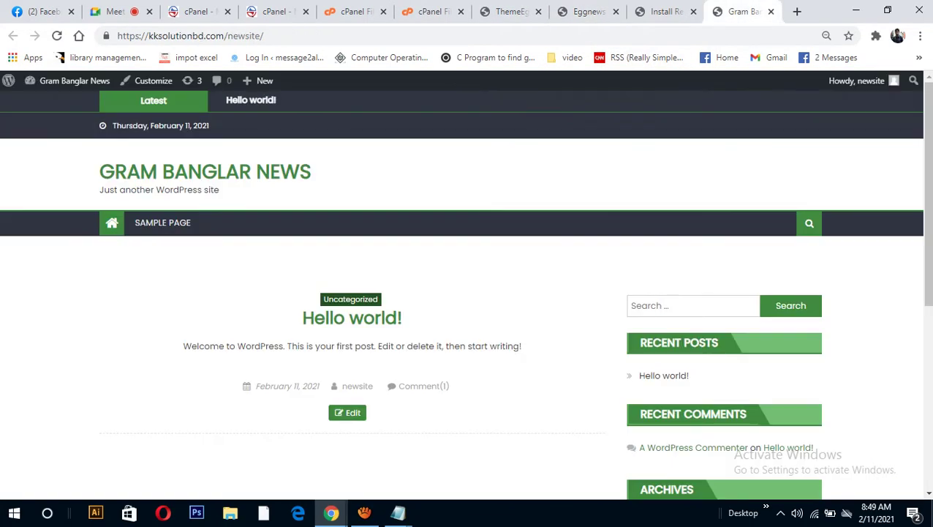
scroll(467, 285, "down", 8)
scroll(467, 285, "up", 8)
Compare the Eggnews demo with the ThemeEgg import page, then view the site's Eggnews front page.
left_click(590, 11)
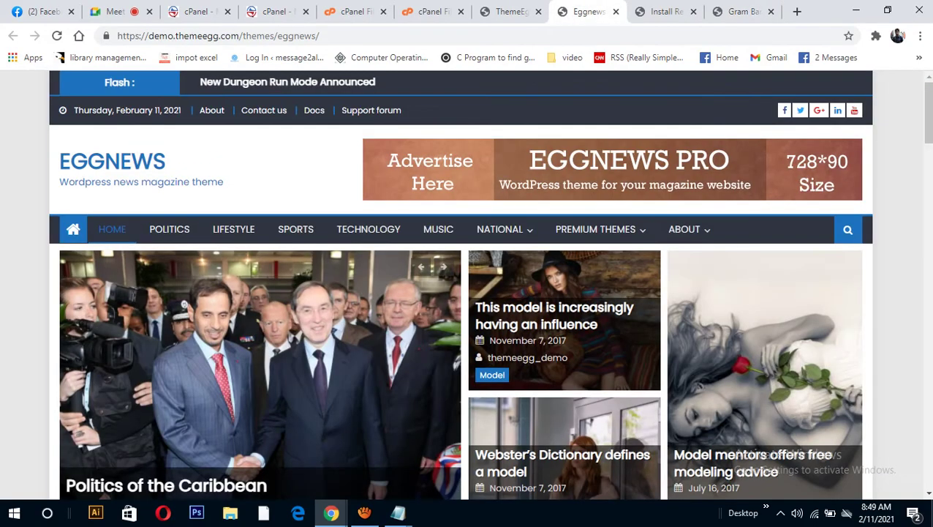
left_click(508, 12)
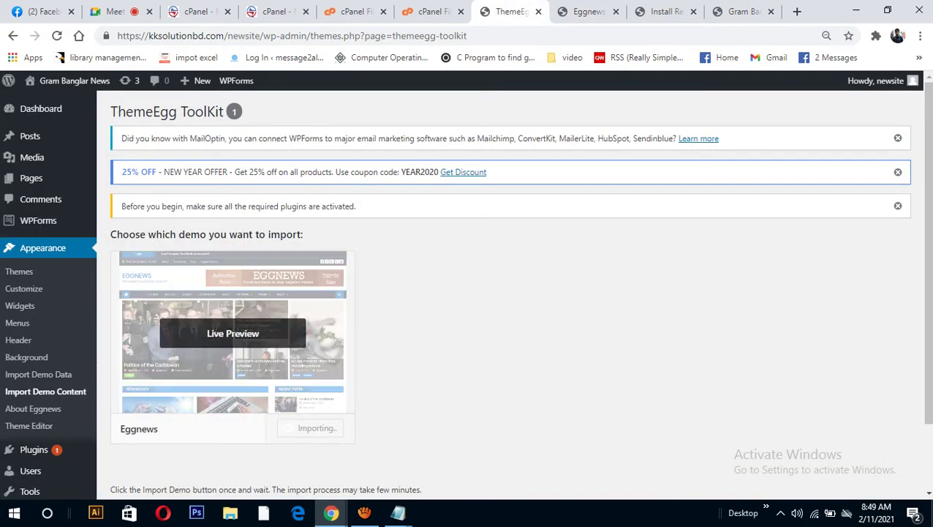
left_click(588, 12)
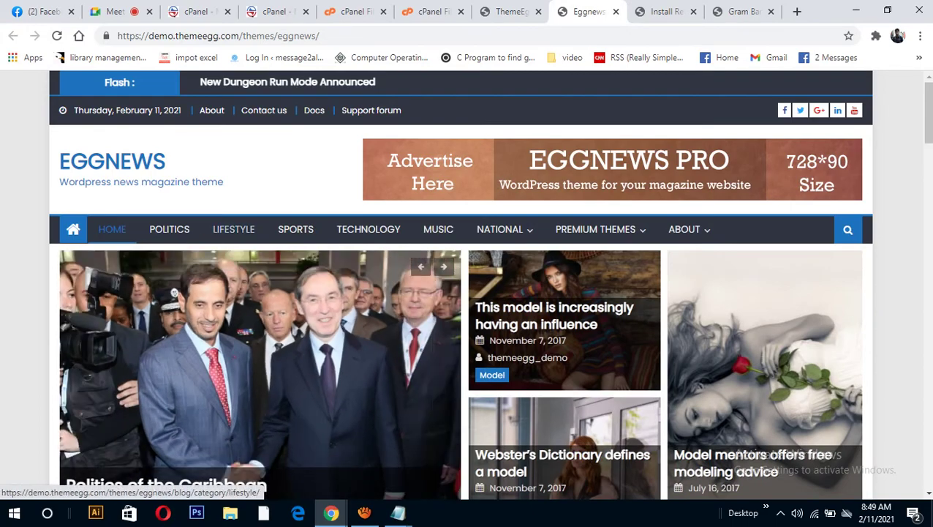
scroll(578, 241, "down", 3)
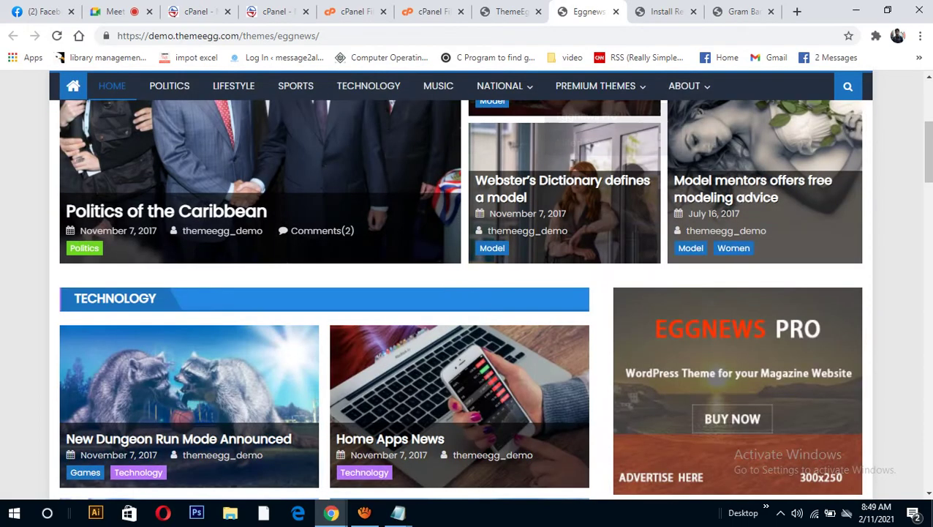
scroll(469, 292, "down", 15)
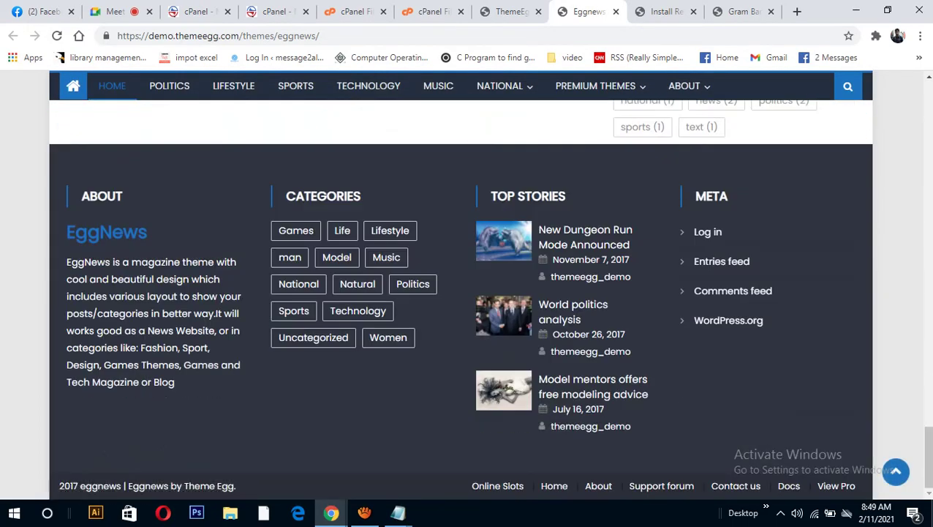
scroll(571, 300, "up", 20)
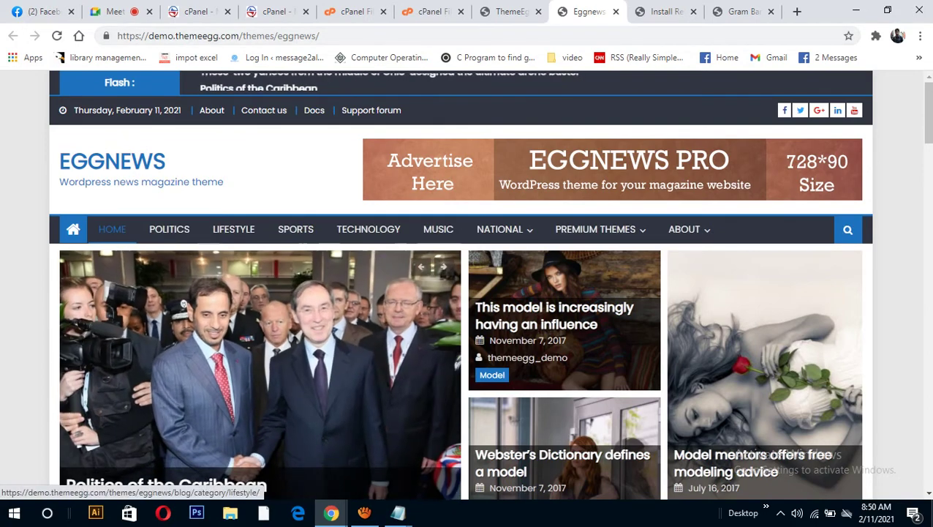
key("ctrl+shift+Tab")
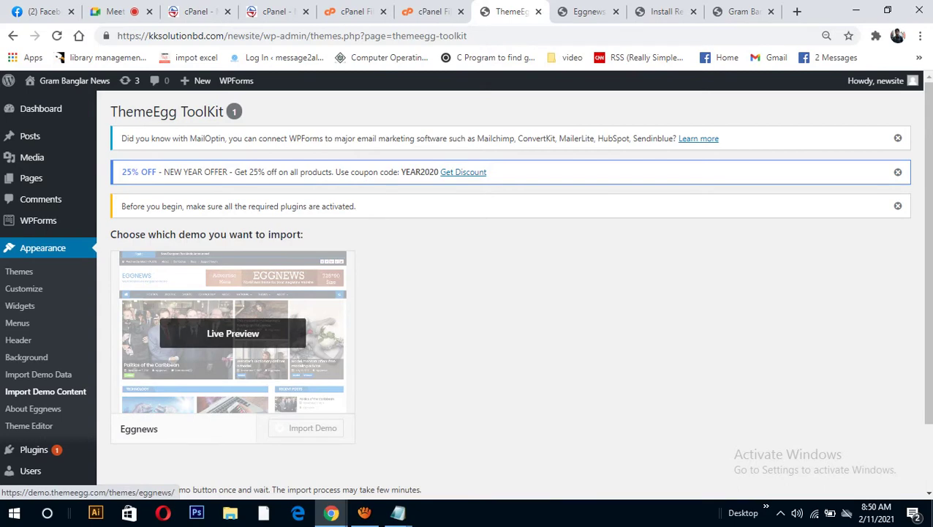
scroll(233, 333, "down", 2)
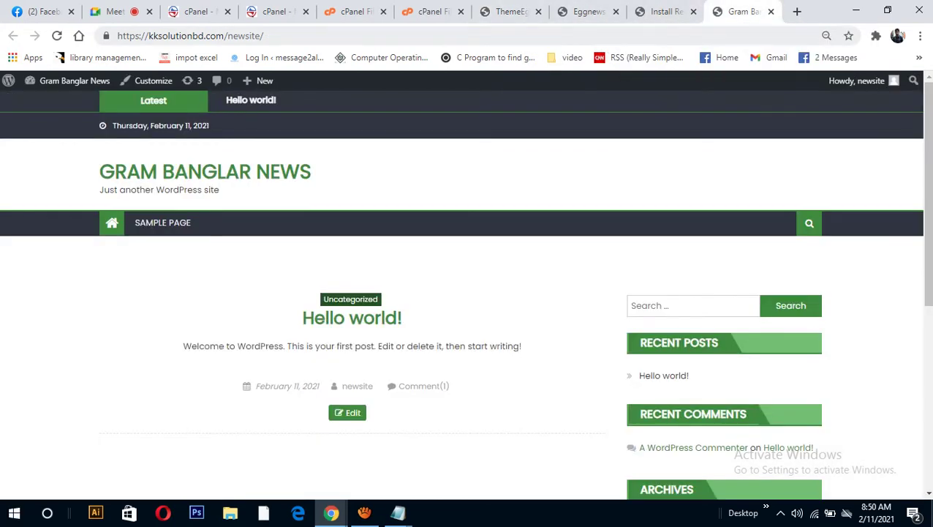
left_click(742, 11)
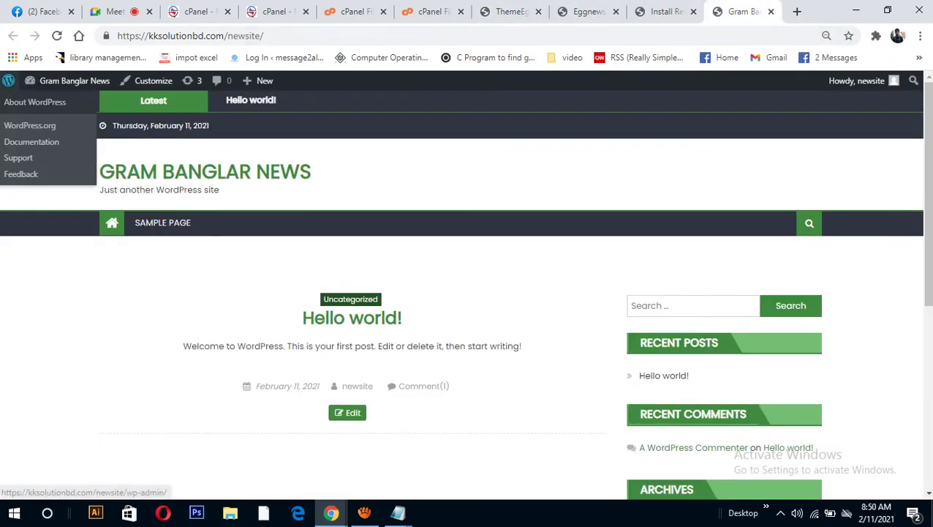
Reload the Gram Banglar News front page, then go back to the ThemeEgg ToolKit import tab.
left_click(56, 35)
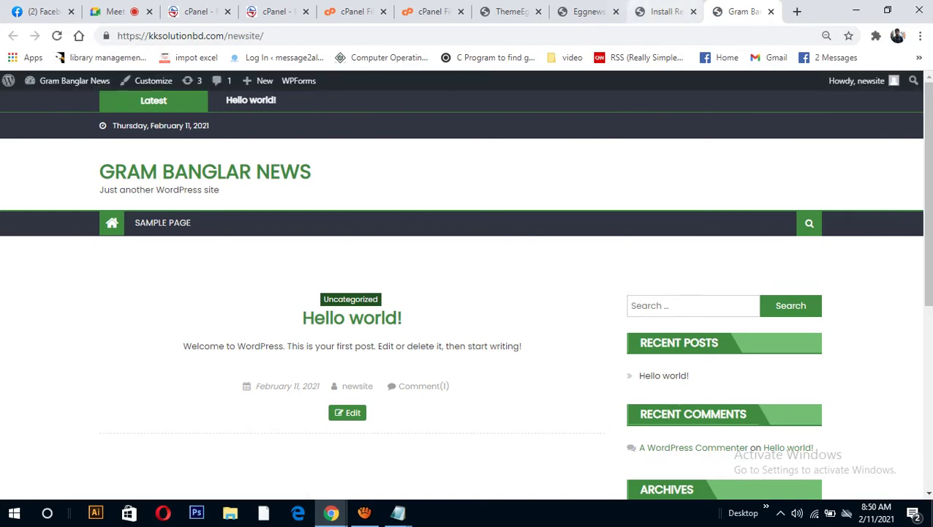
left_click(588, 12)
key("ctrl+shift+Tab")
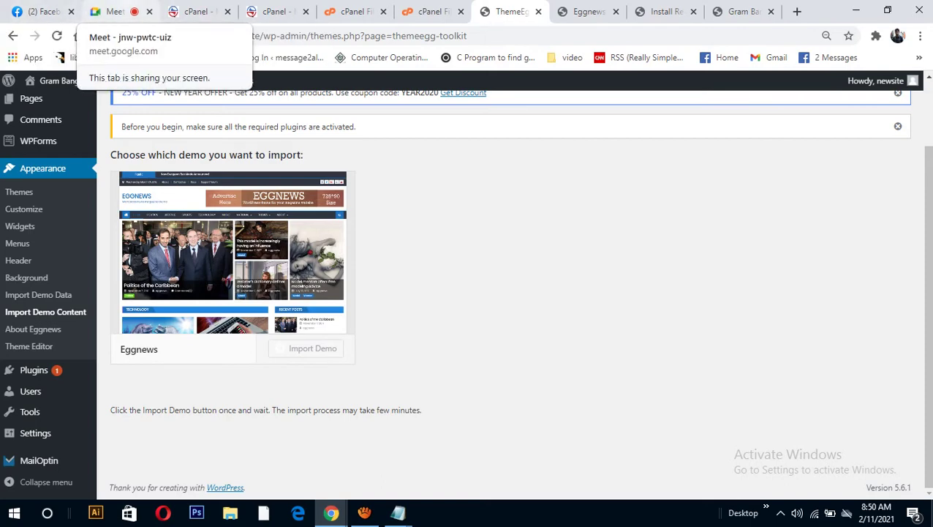
left_click(115, 11)
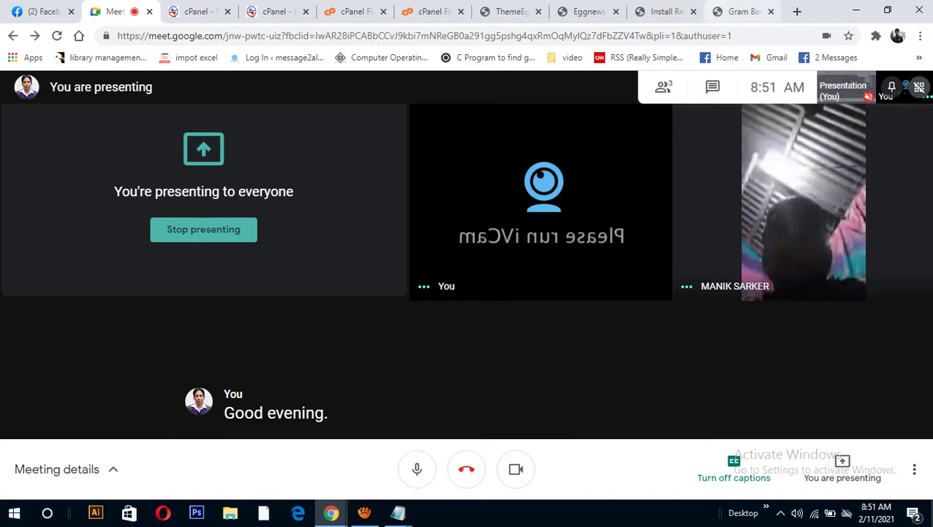
key("ctrl+8")
key("ctrl+7")
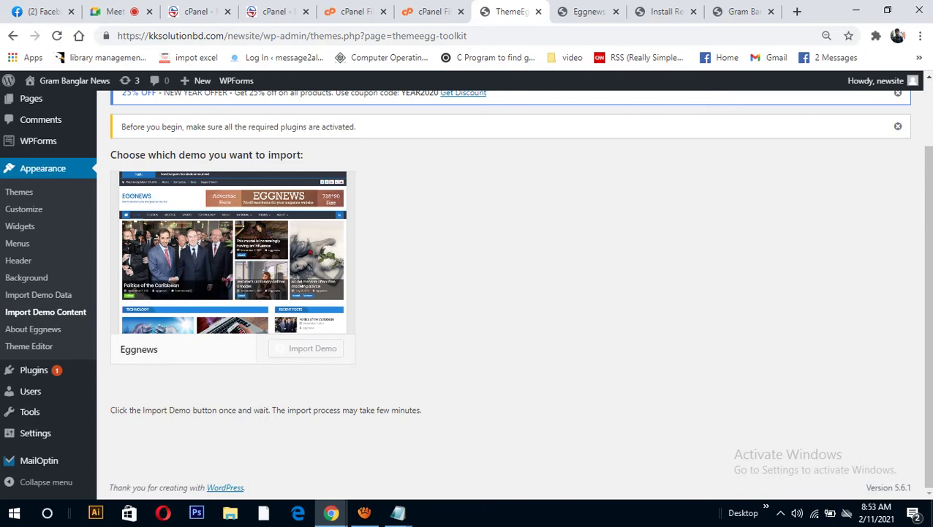
Look over the open tabs, ending on the Install Recommended Plugins page.
left_click(666, 11)
left_click(589, 11)
left_click(510, 11)
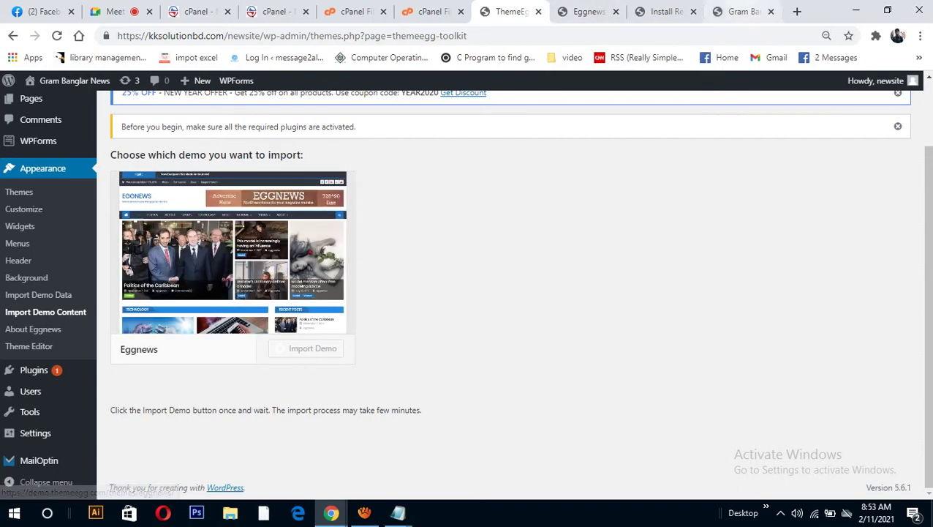
left_click(662, 11)
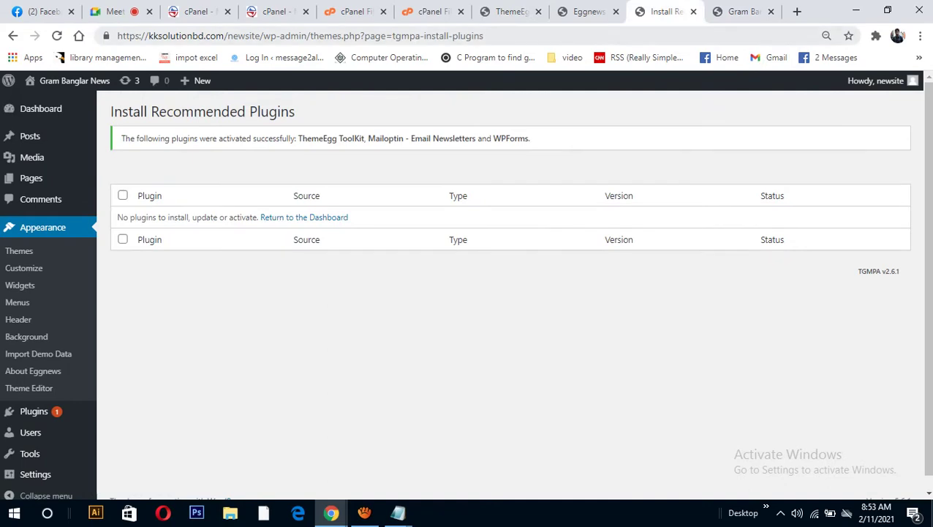
Search Google for priyobanglanews24 from the address bar suggestion.
key("ctrl+l")
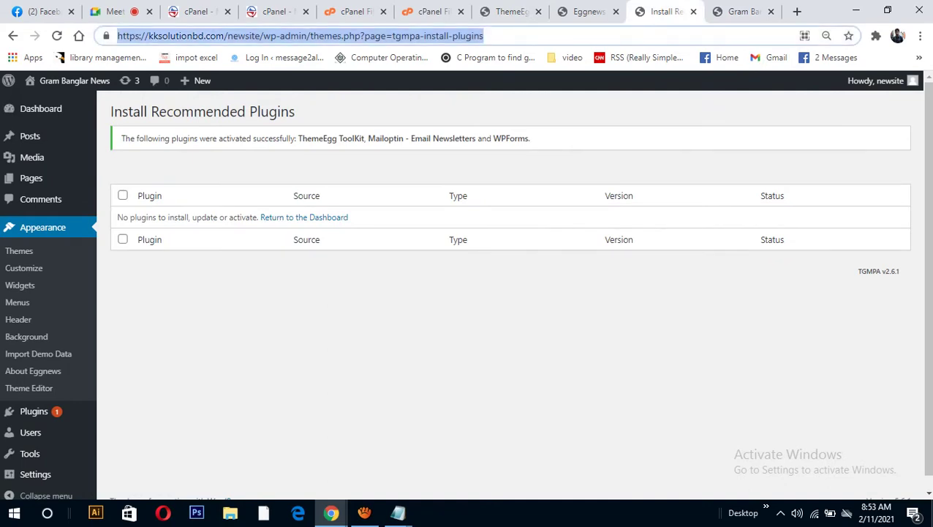
type("pr")
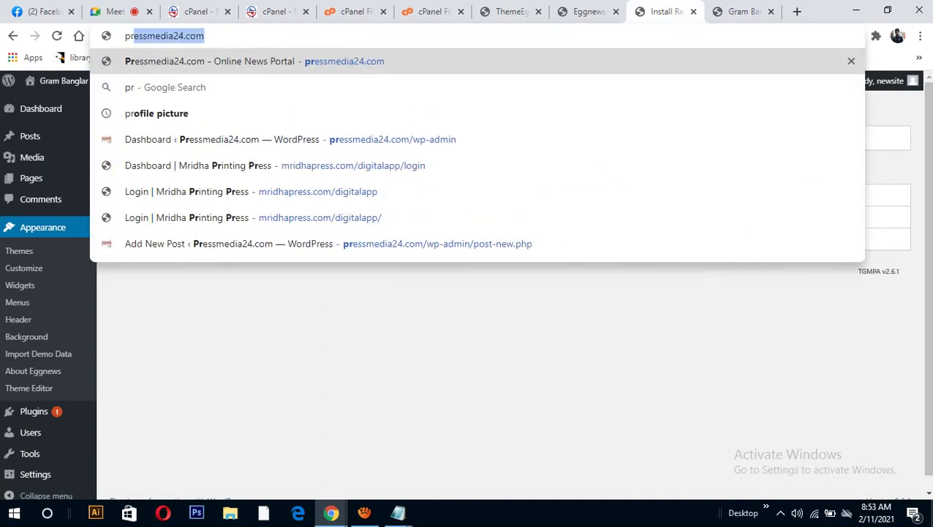
type("i")
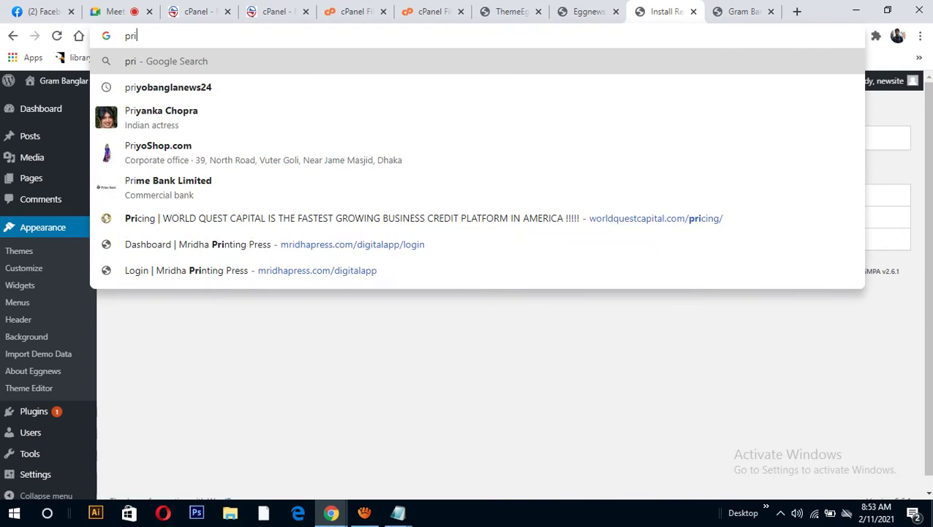
type("i")
key("BackSpace")
key("Down")
key("Return")
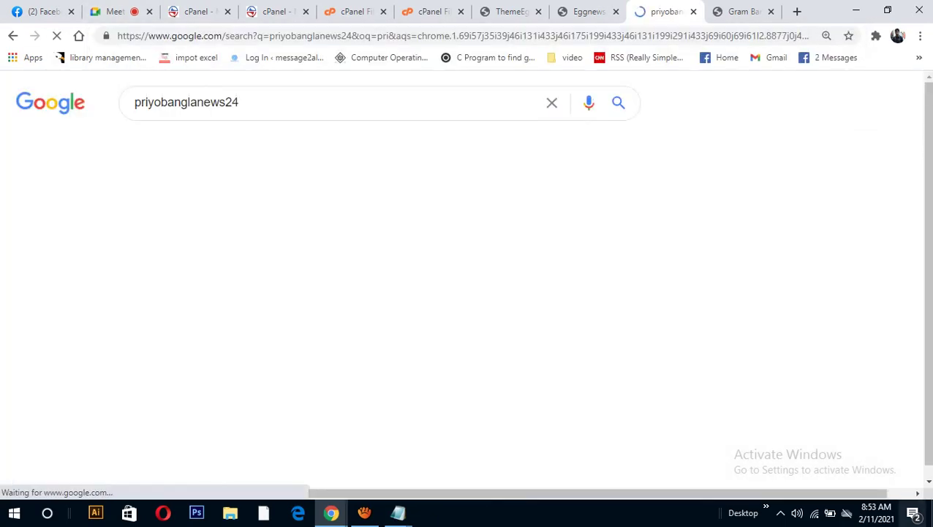
Open the PRIYOBANGLANEWS24 | Online News Portal result and scroll through its layout.
scroll(293, 292, "down", 2)
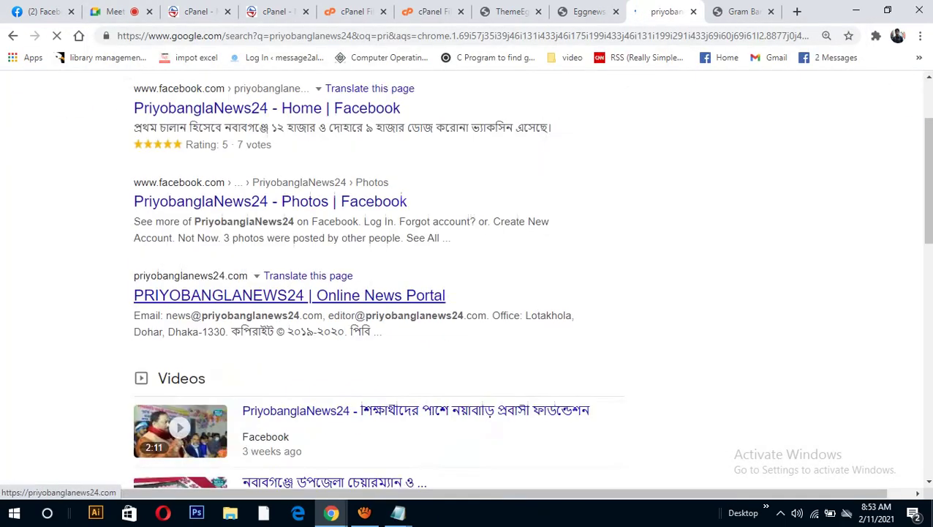
left_click(289, 278)
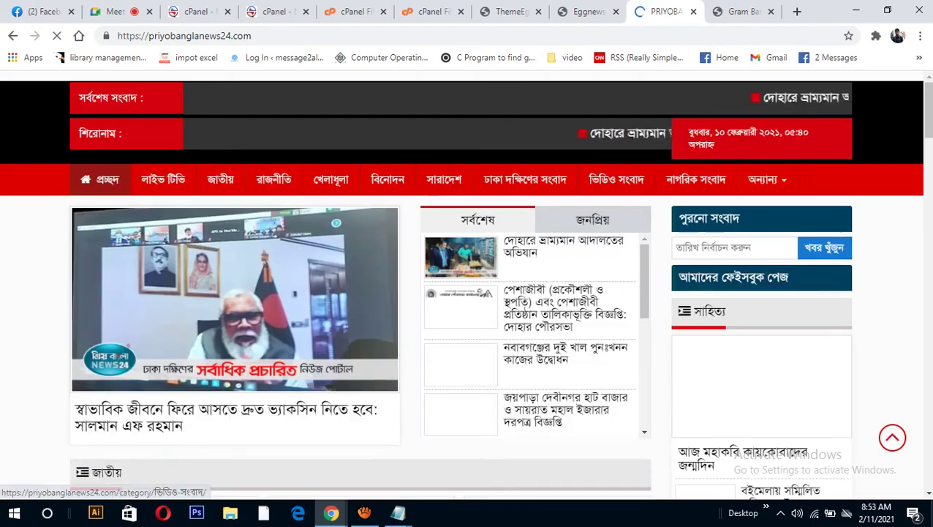
scroll(468, 286, "down", 20)
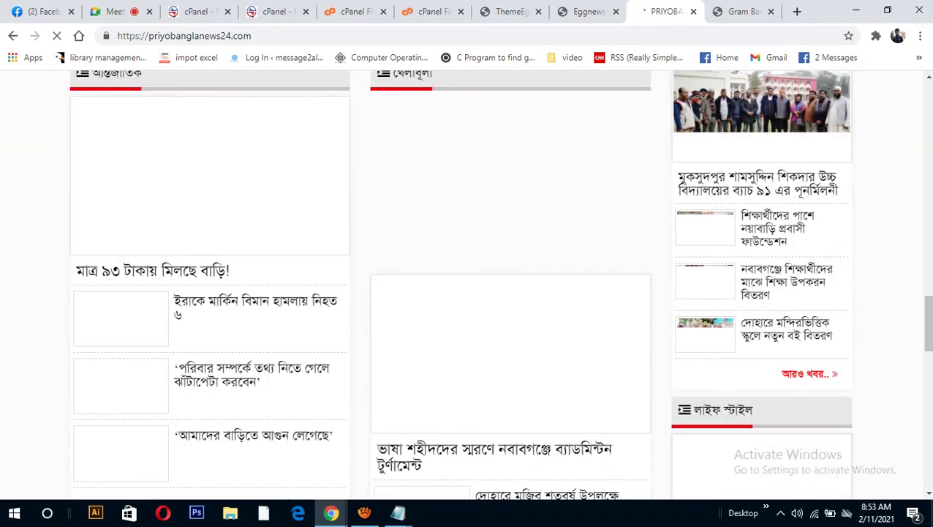
scroll(468, 285, "down", 10)
scroll(468, 285, "up", 20)
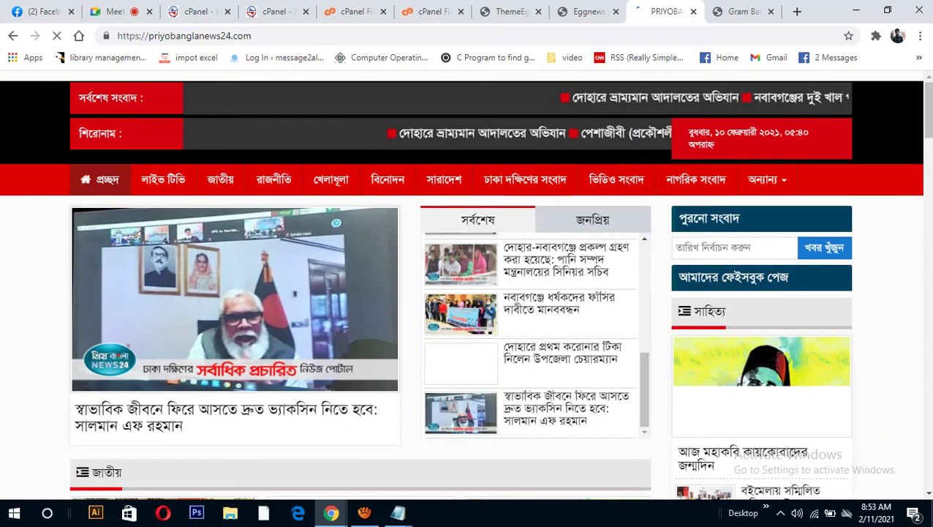
scroll(469, 285, "down", 20)
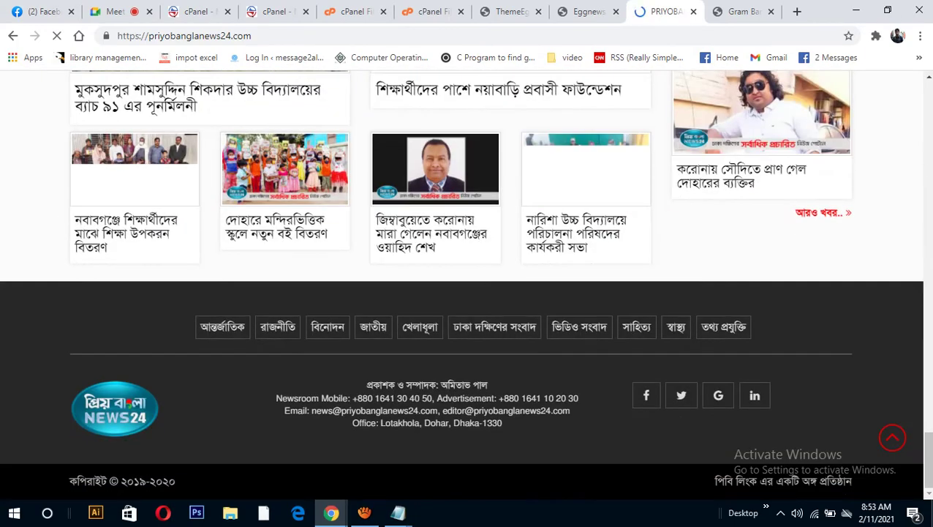
scroll(469, 286, "up", 20)
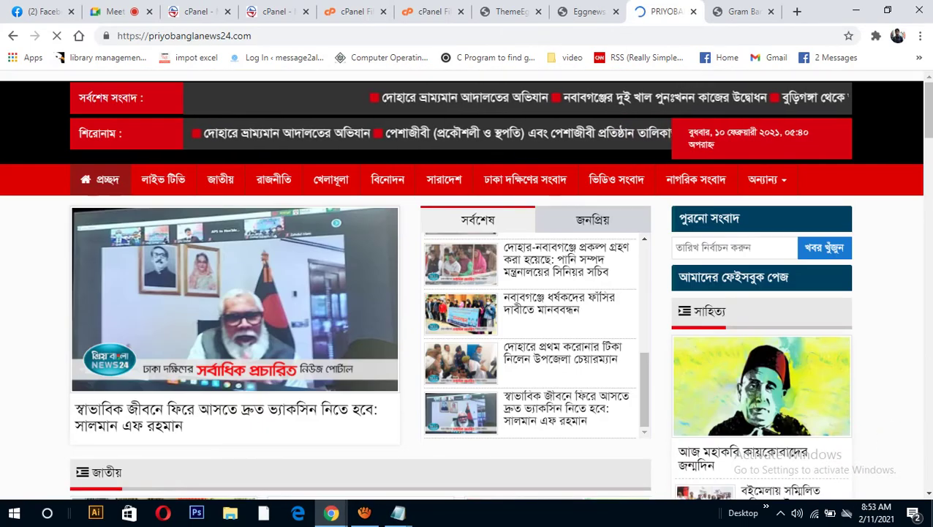
Compare with the ThemeEgg import page, review more of the portal, then switch to cPanel.
left_click(505, 11)
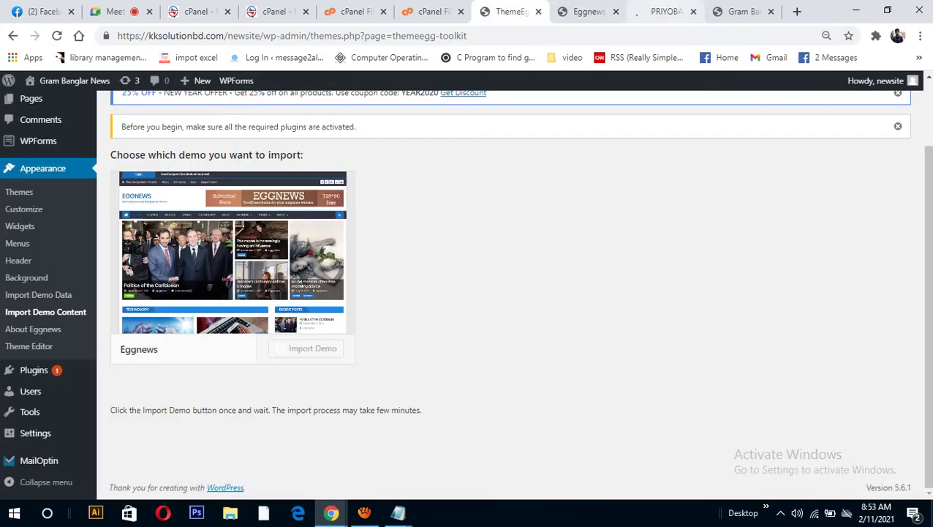
left_click(666, 11)
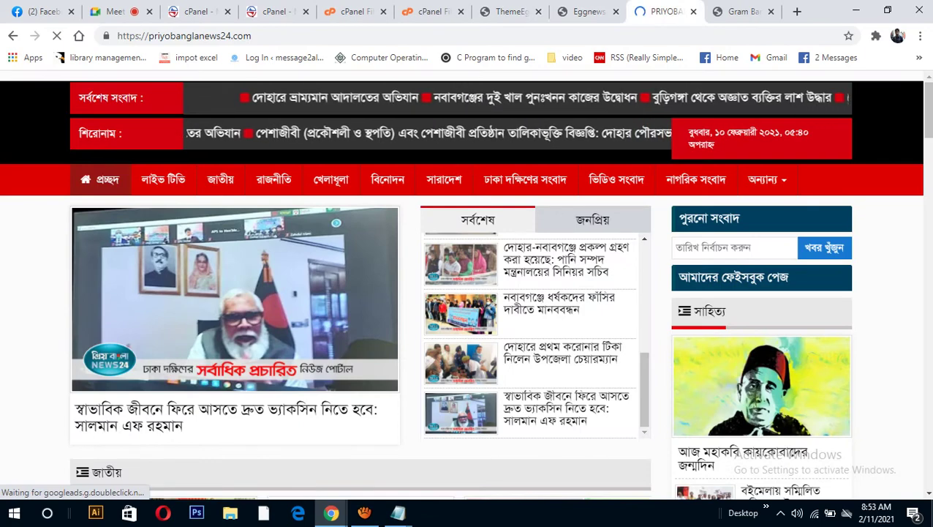
scroll(468, 293, "down", 4)
scroll(548, 347, "down", 4)
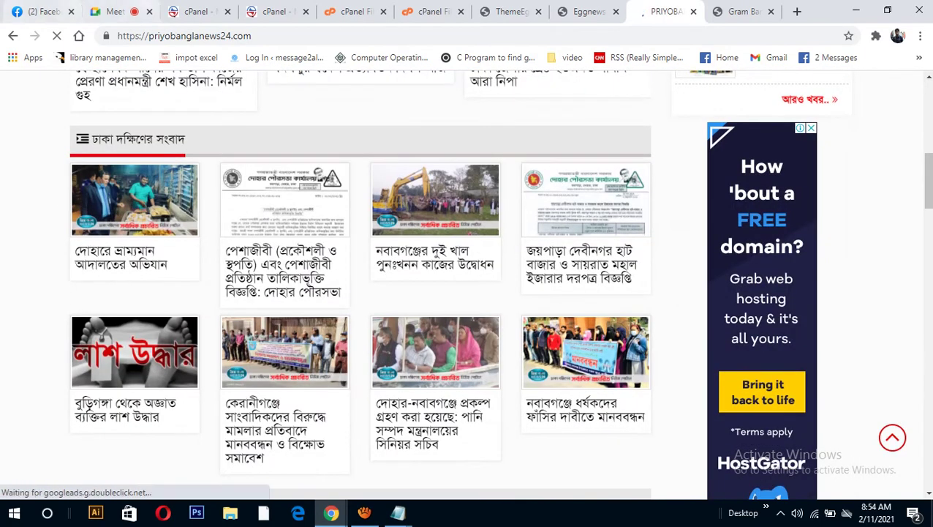
left_click(196, 11)
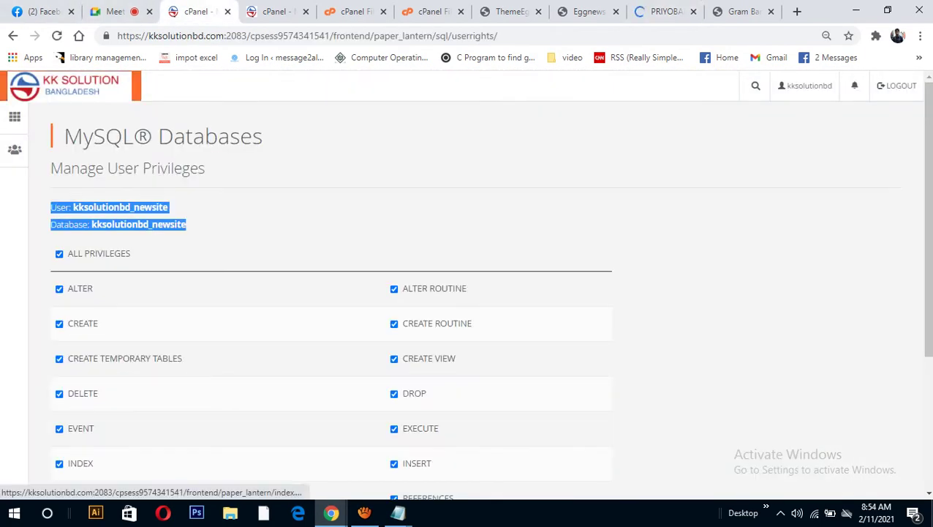
Switch cPanel to the priyobanglanews24.com account via the 'pr' filter, then view that site again.
left_click(70, 85)
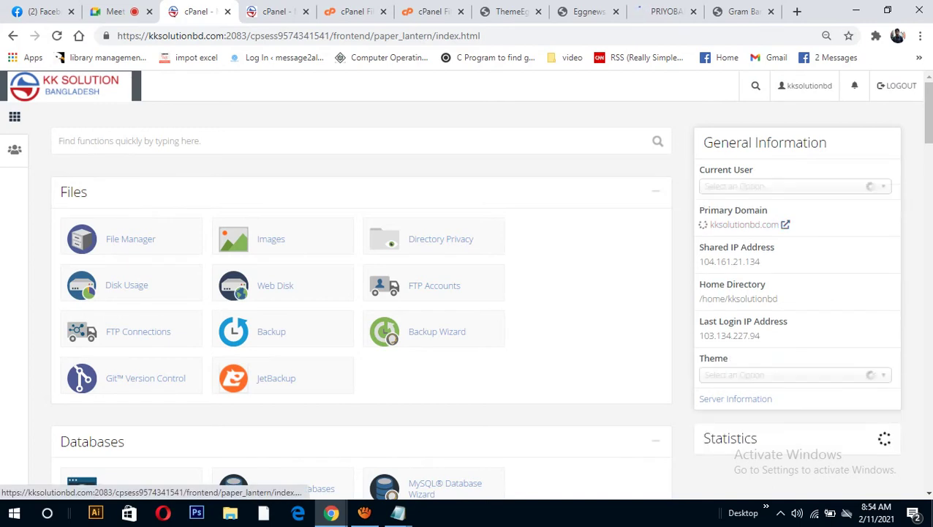
left_click(788, 187)
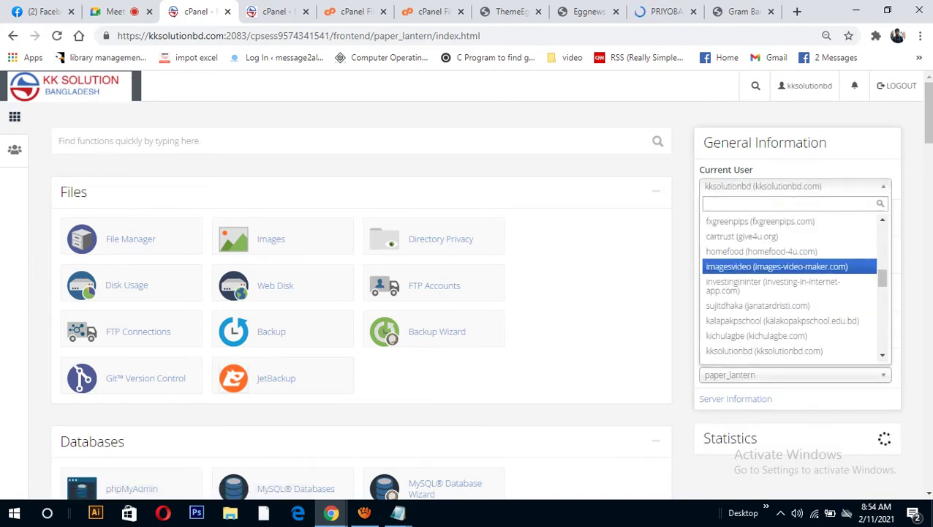
type("pr")
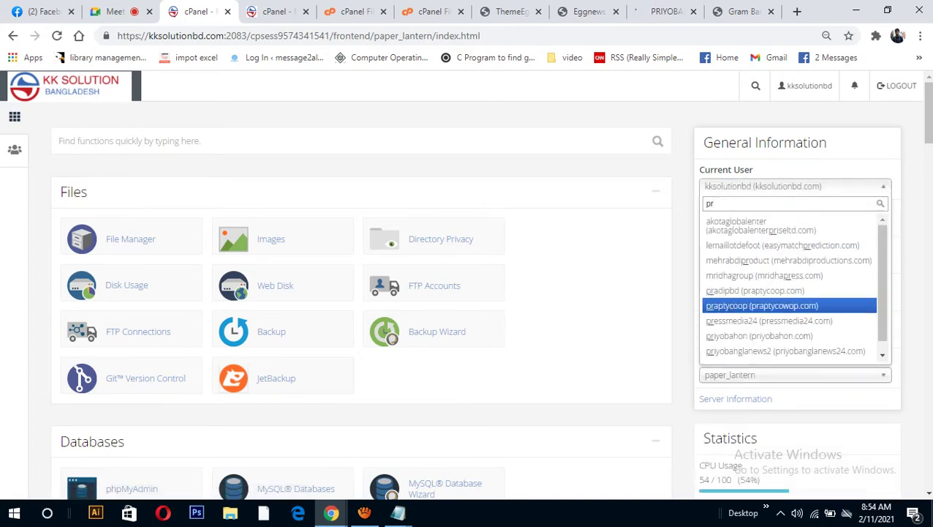
key("Down")
key("Up")
key("Down")
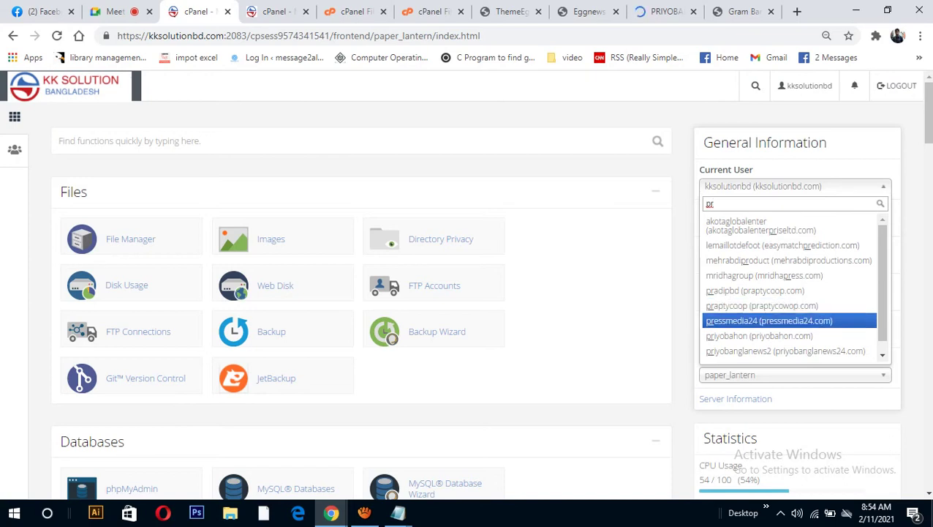
key("Down")
key("Down")
key("Return")
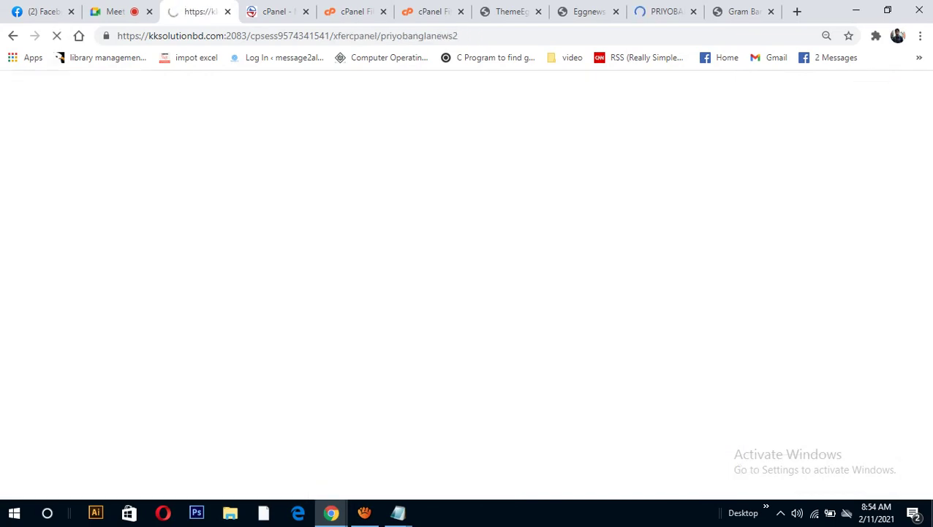
left_click(665, 12)
scroll(559, 314, "up", 8)
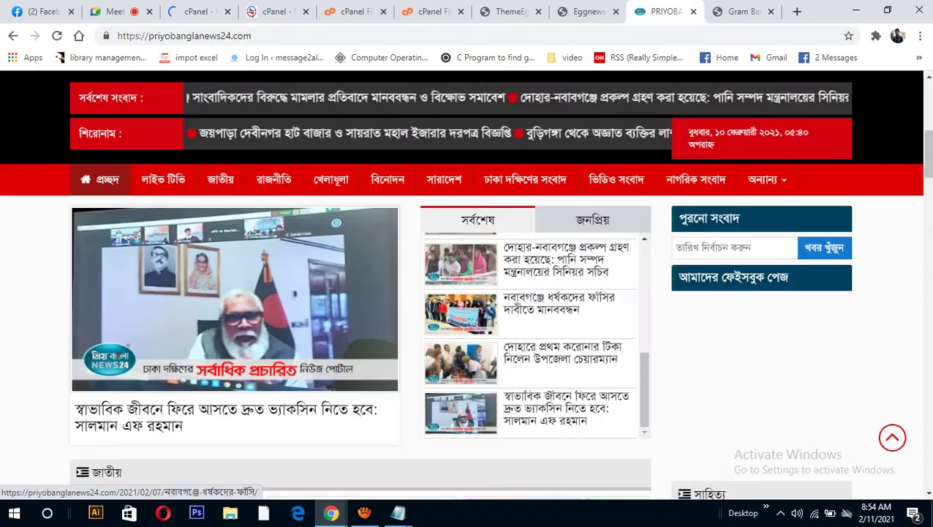
Browse priyobanglanews24.com's news sections, close the Valentine ad, and return to the ThemeEgg import page.
scroll(560, 314, "up", 6)
scroll(560, 314, "down", 4)
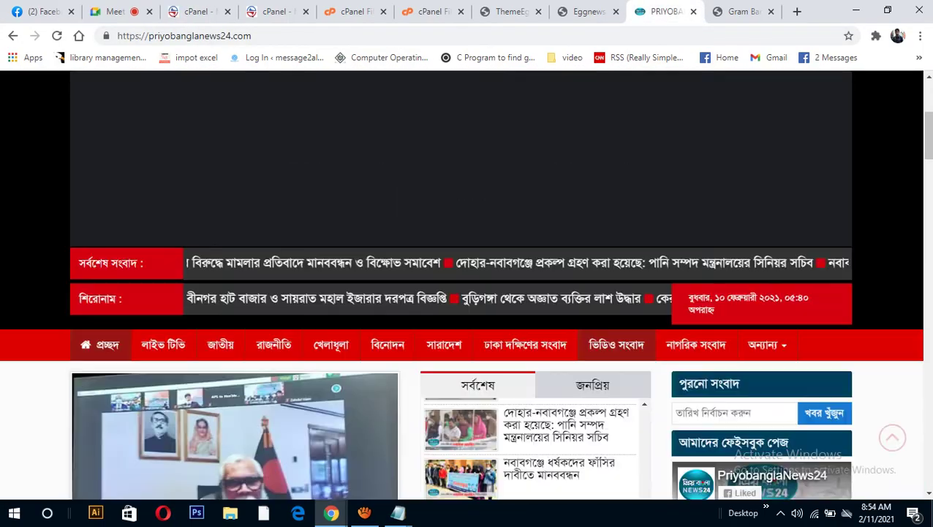
scroll(77, 463, "down", 4)
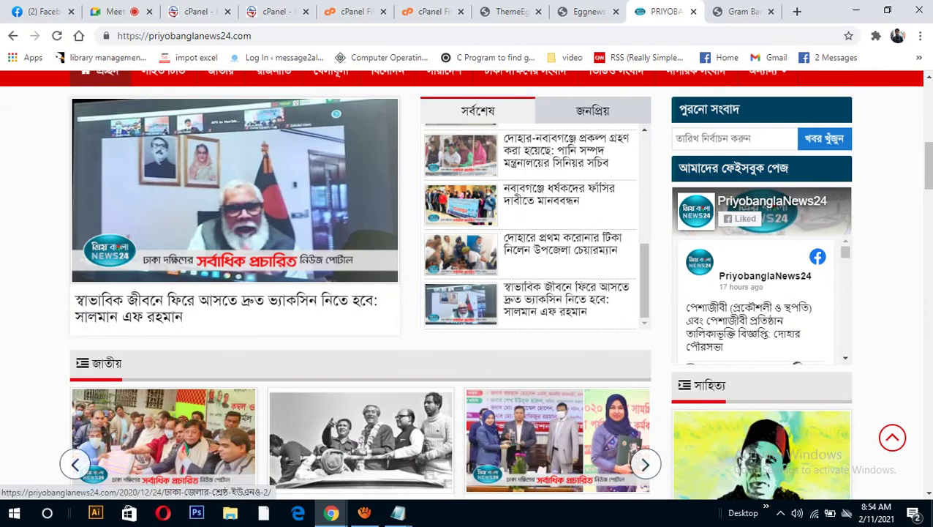
scroll(77, 463, "down", 20)
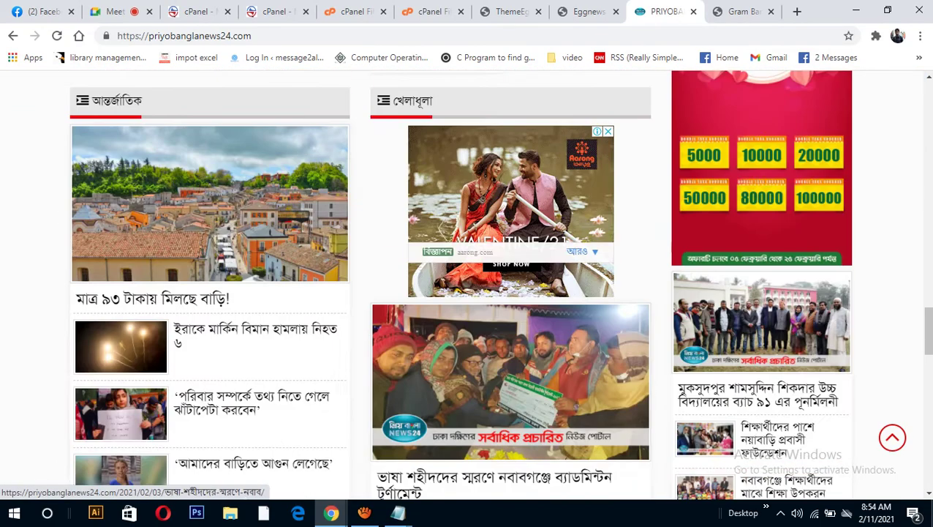
scroll(505, 468, "up", 4)
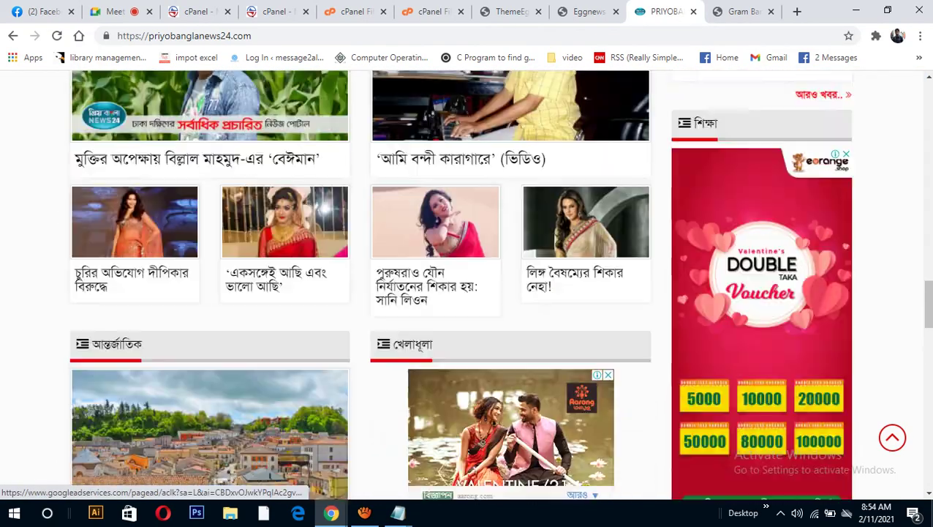
scroll(505, 468, "down", 4)
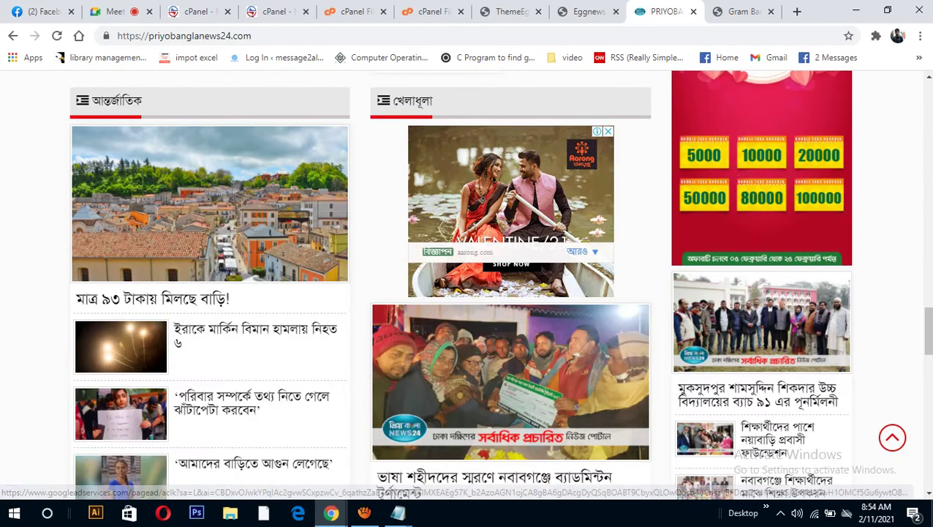
scroll(761, 329, "up", 4)
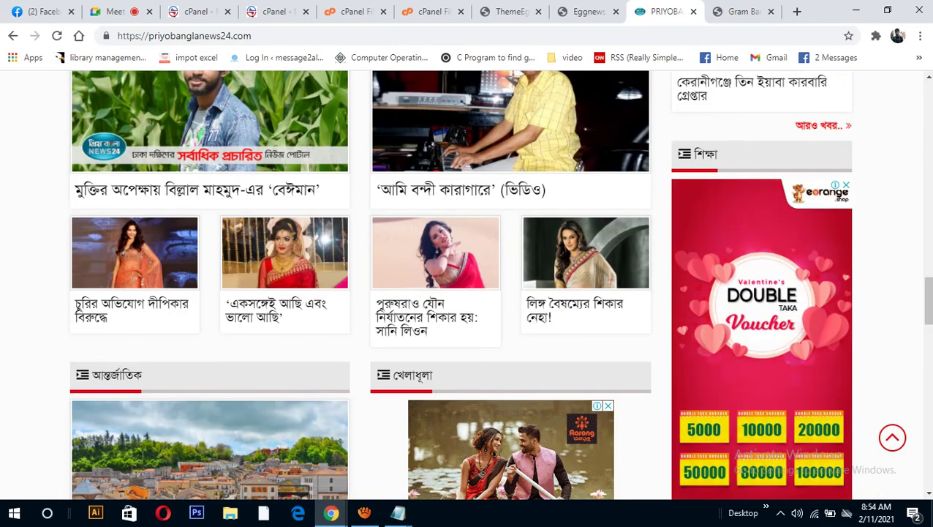
left_click(845, 184)
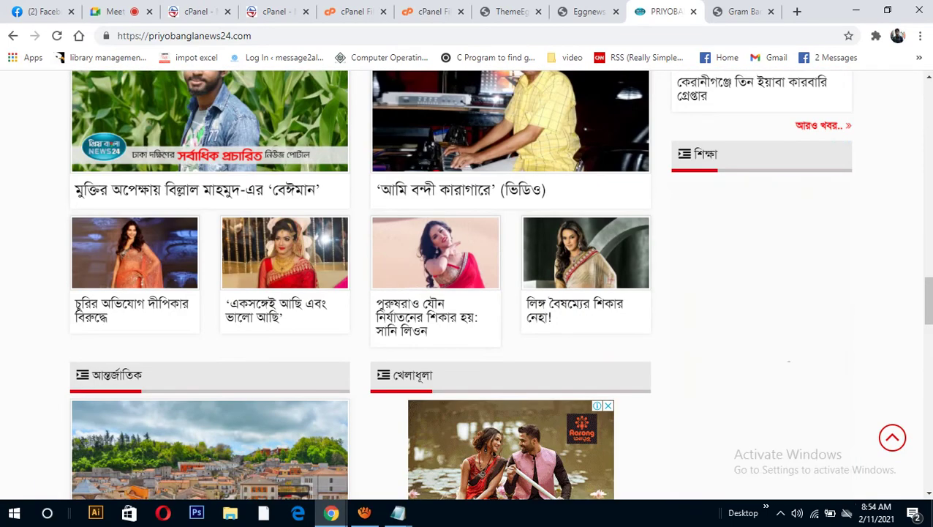
scroll(403, 316, "up", 15)
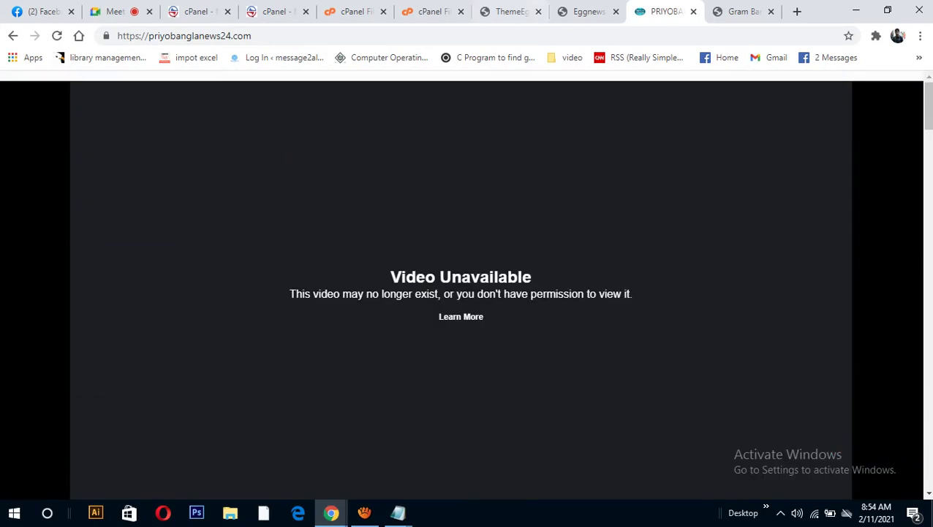
left_click(506, 11)
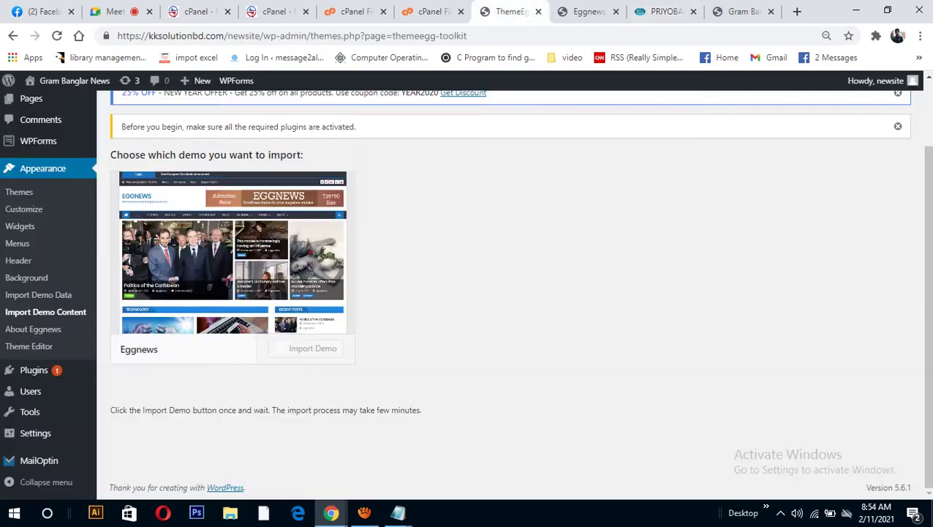
Open the Eggnews Live Preview and view the demo site.
left_click(220, 251)
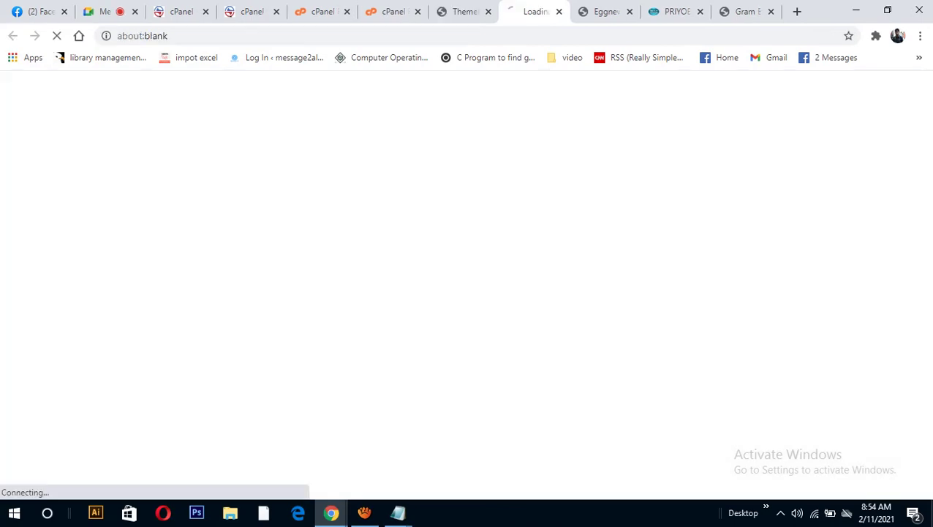
left_click(464, 11)
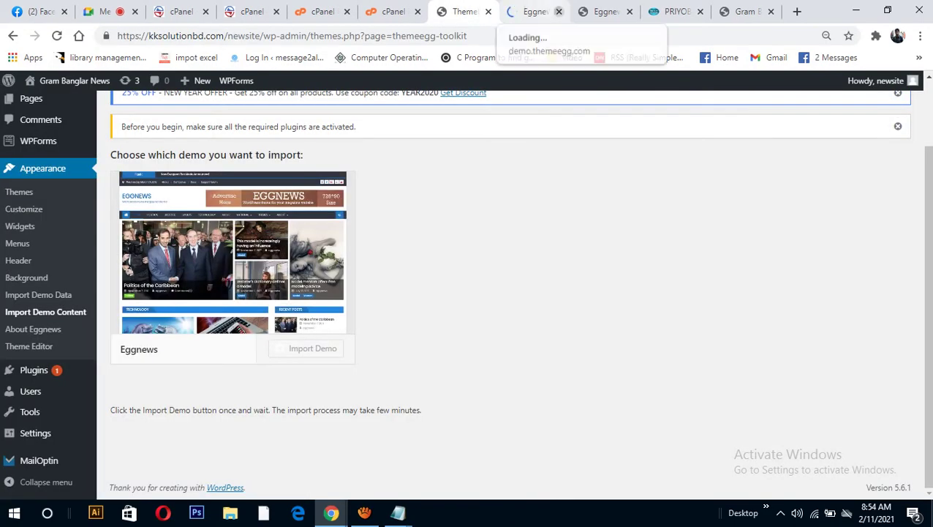
left_click(559, 11)
left_click(532, 11)
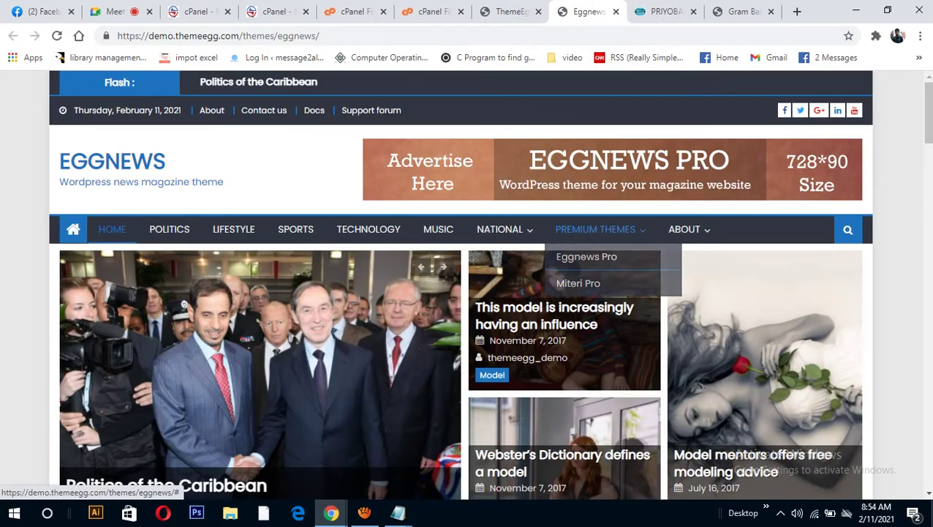
Close the Eggnews demo and Priyobanglanews24 tabs, and reload the Gram Banglar News front page.
left_click(615, 11)
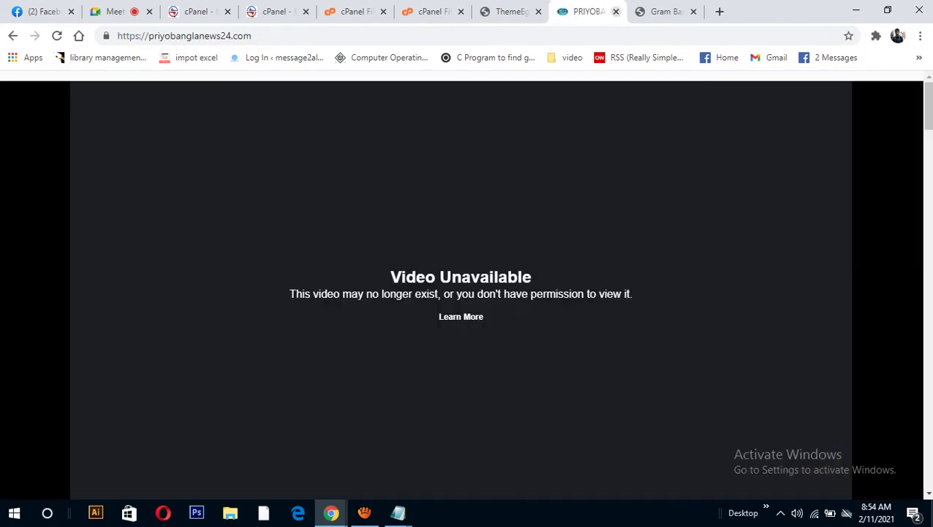
left_click(615, 11)
left_click(510, 11)
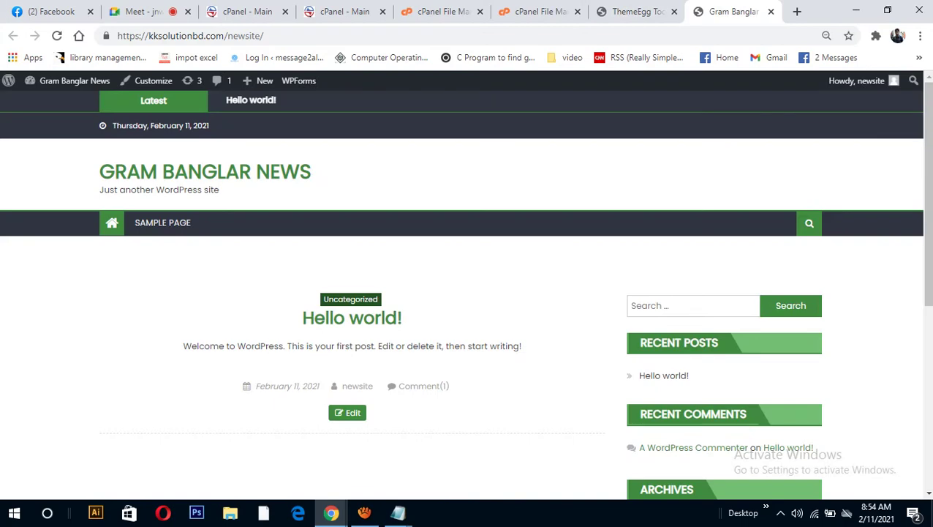
left_click(57, 35)
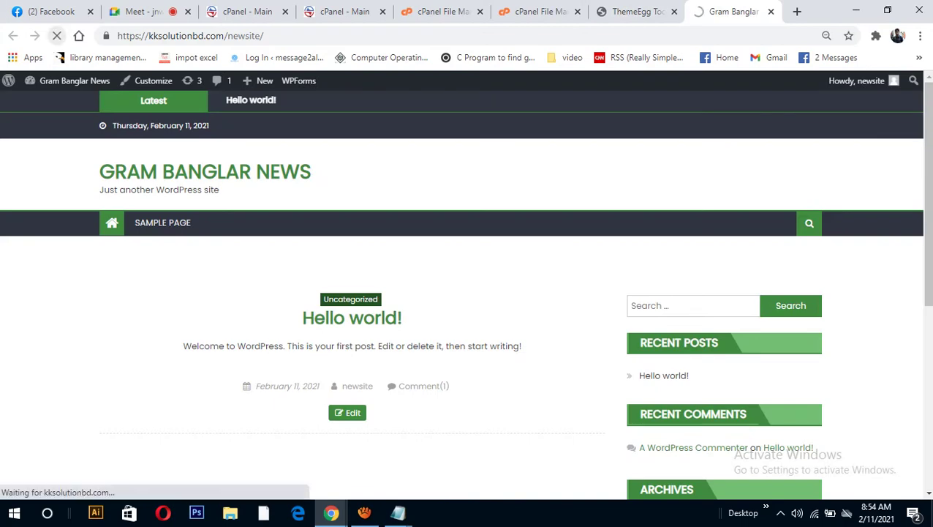
Return to the Eggnews demo import page and try the greyed Import Demo button twice.
key("ctrl+shift+Tab")
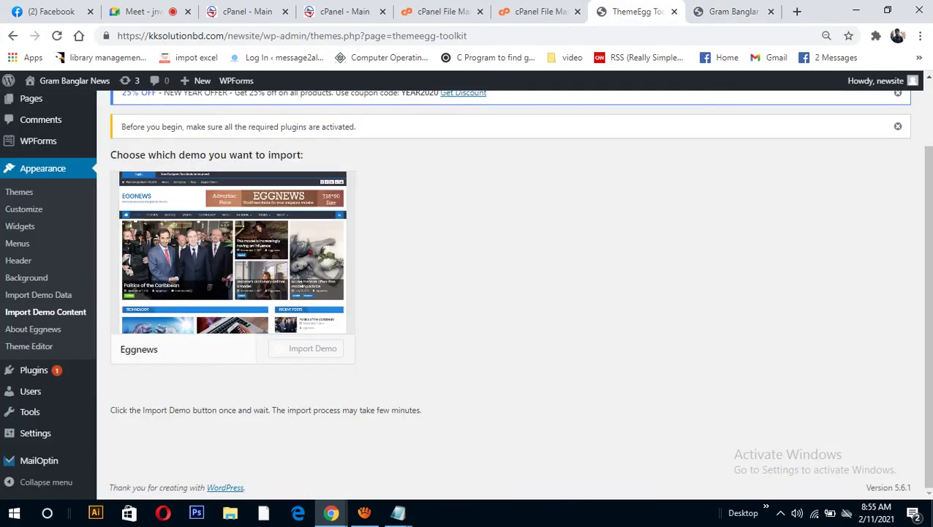
mouse_move(232, 253)
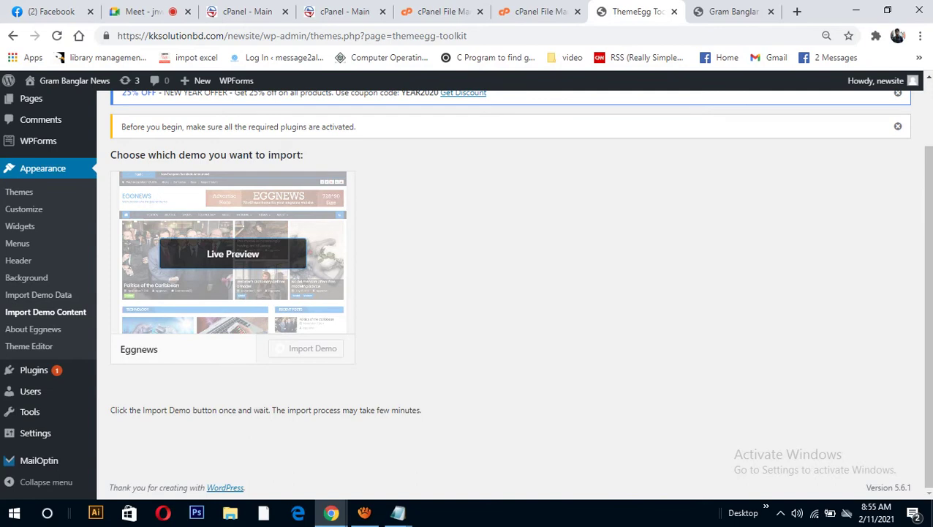
double_click(301, 348)
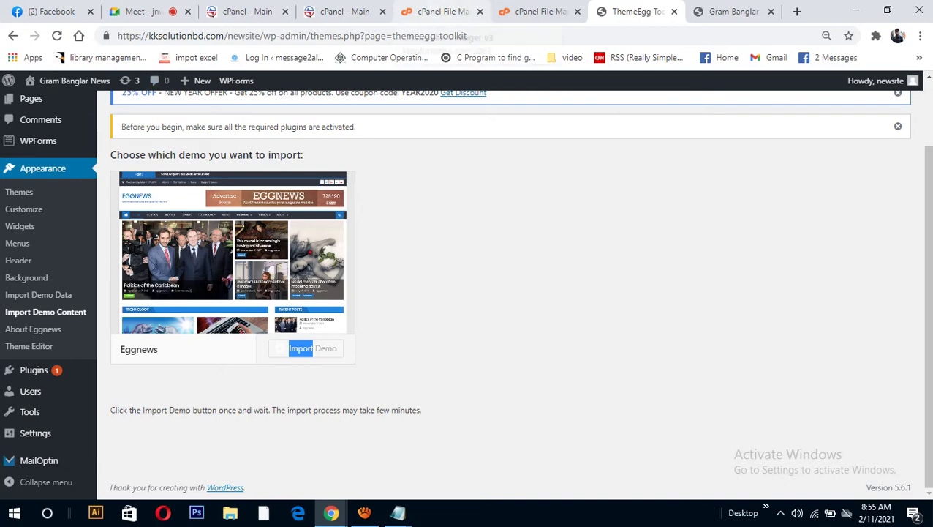
left_click(453, 292)
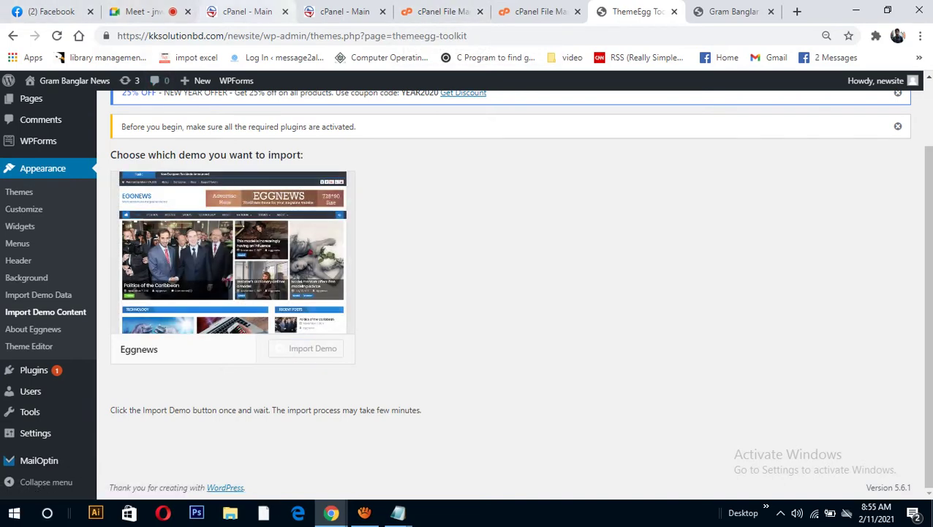
Load the kksolutionbd.com home page in a new tab.
left_click(797, 11)
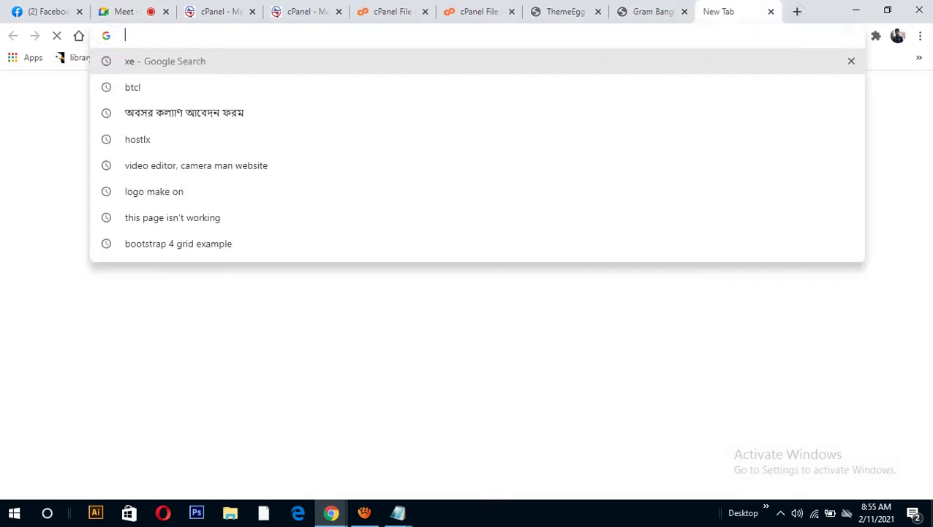
type("kk")
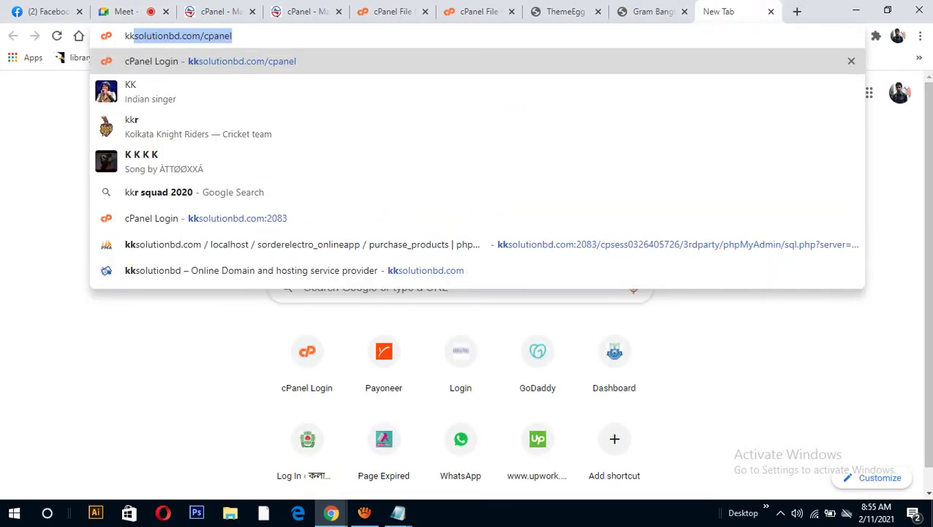
key("Right")
key("BackSpace")
key("BackSpace")
key("BackSpace")
key("BackSpace")
key("BackSpace")
key("BackSpace")
key("BackSpace")
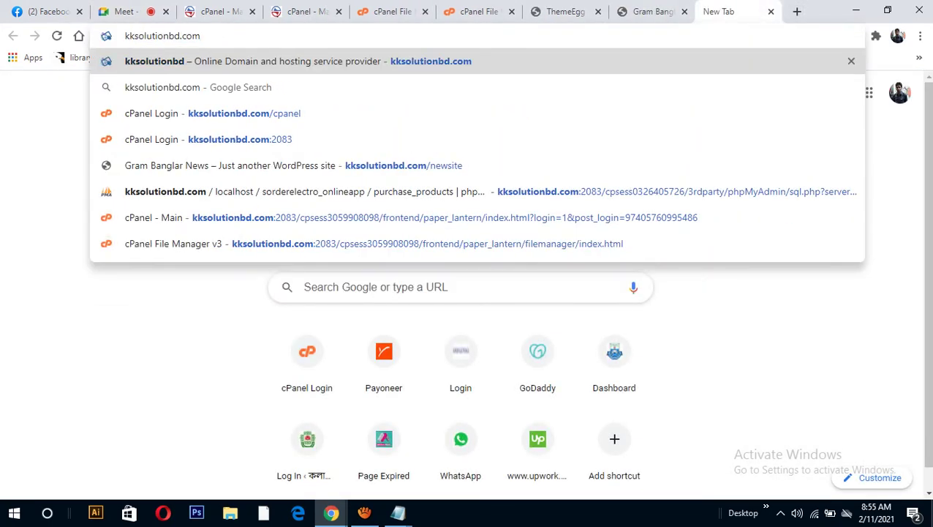
key("Return")
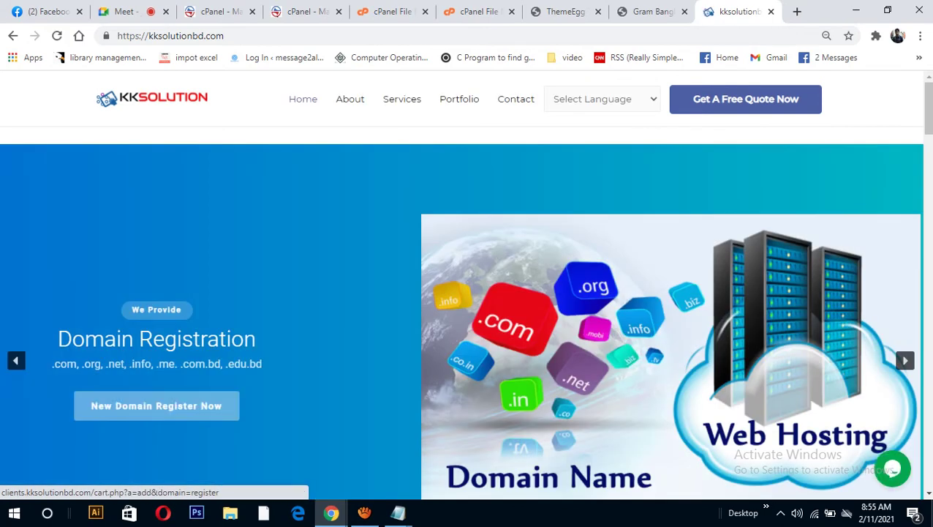
Search dhakashopbd.com on the Register Domain page and select the unavailable result.
left_click(155, 405)
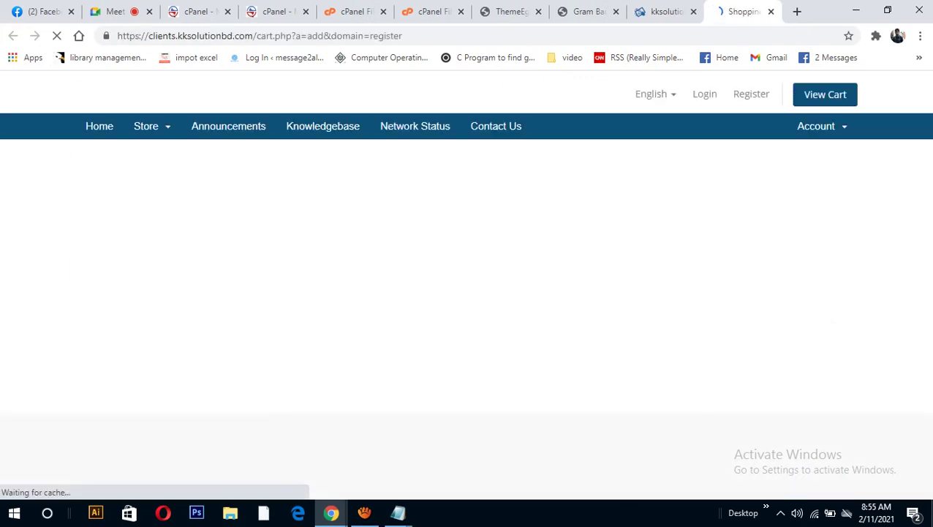
type("dh")
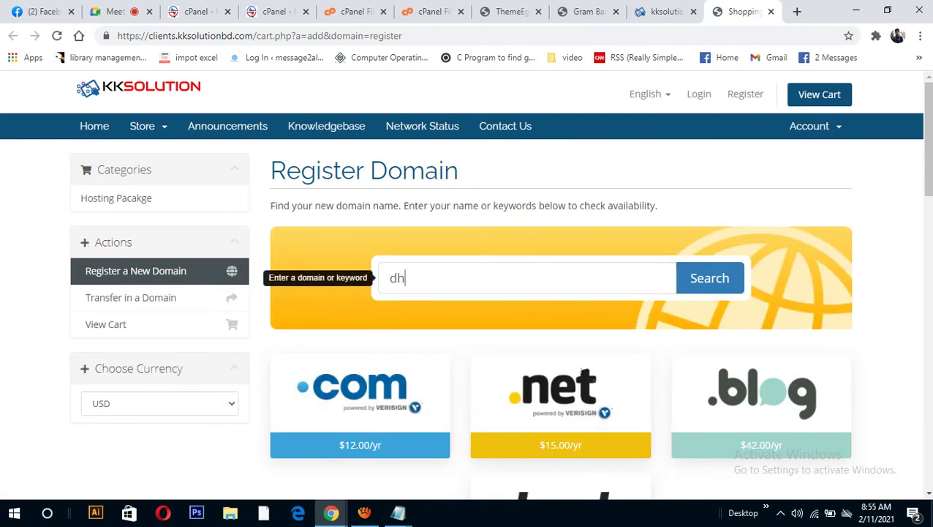
type("akashopbd.com")
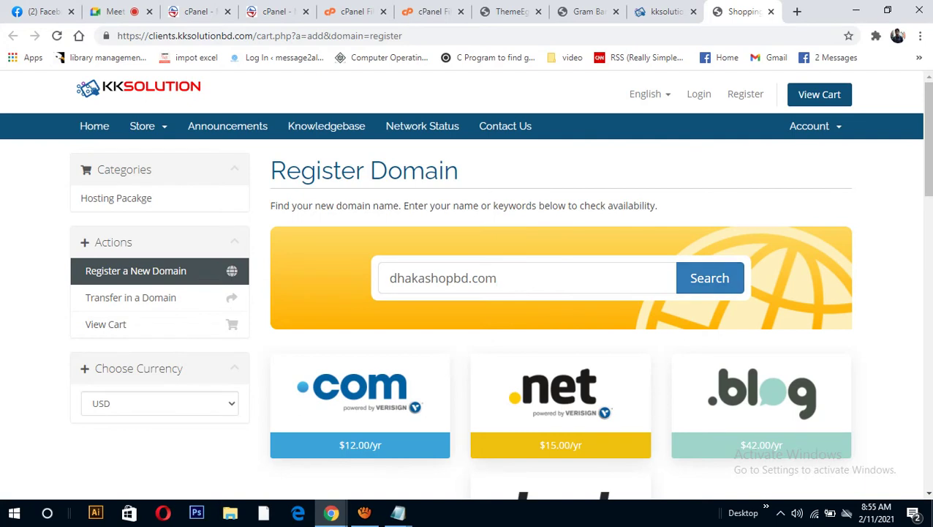
key("Return")
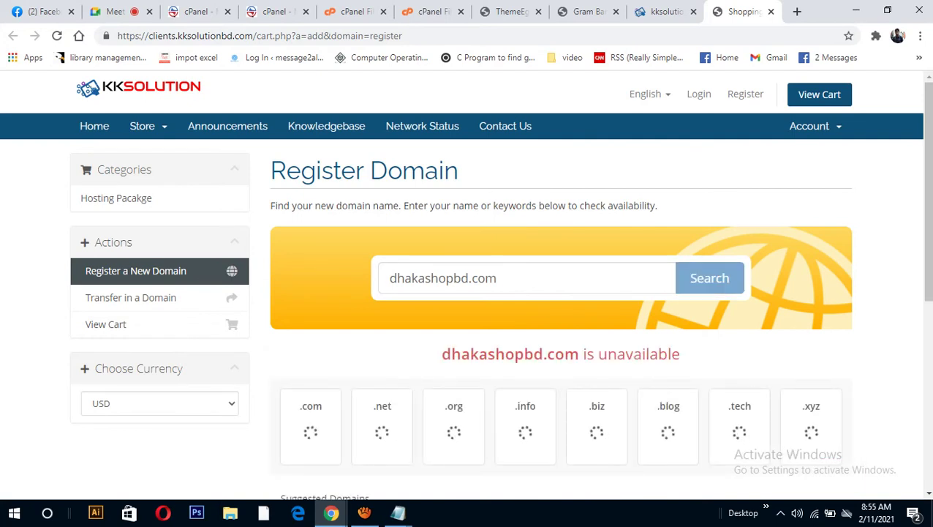
triple_click(561, 354)
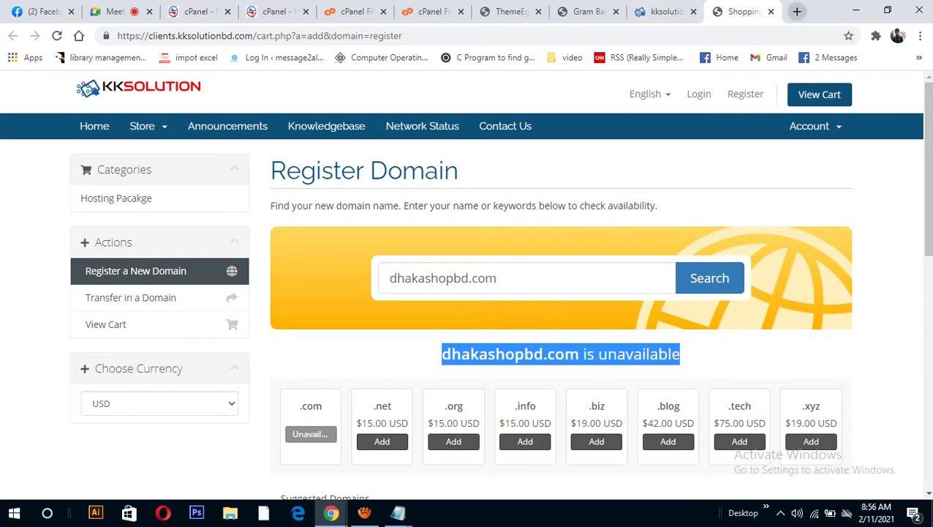
left_click(797, 11)
Search Google for passport bd and open the passport.gov.bd application site.
type("passpo")
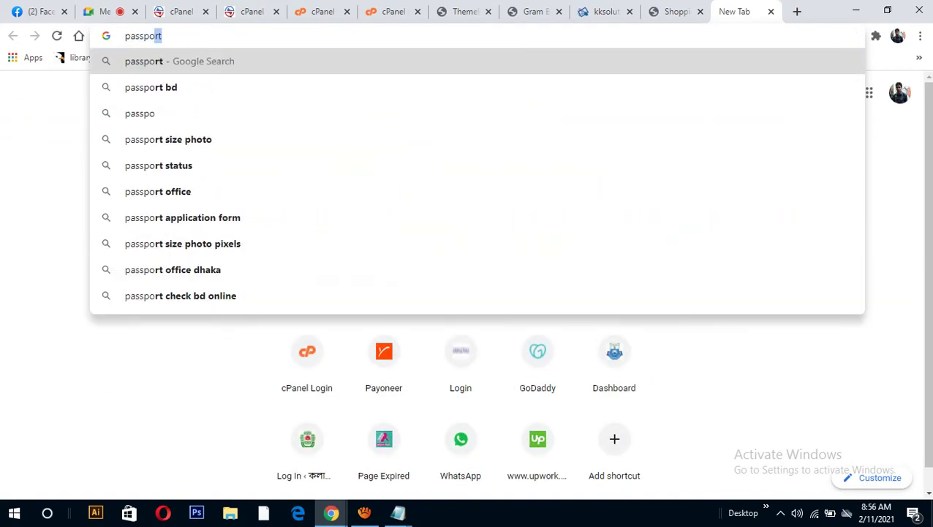
type("rt")
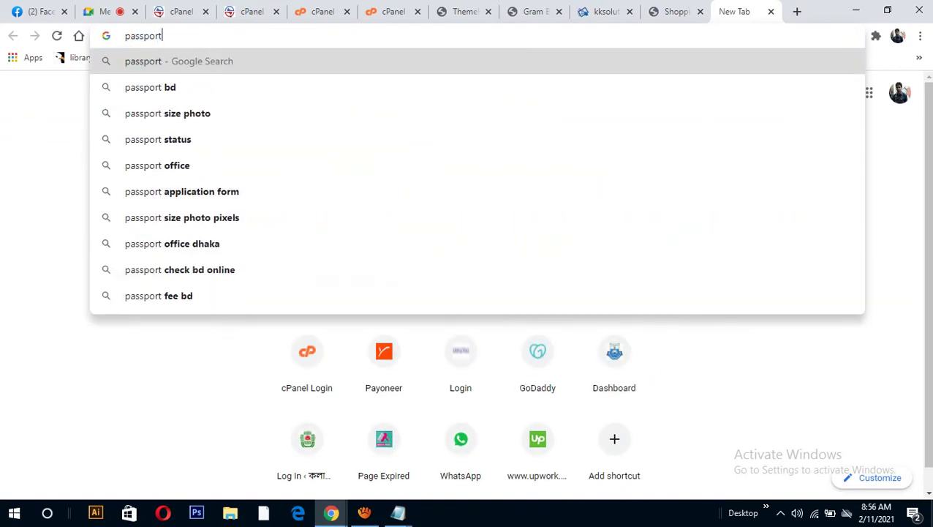
key("Down")
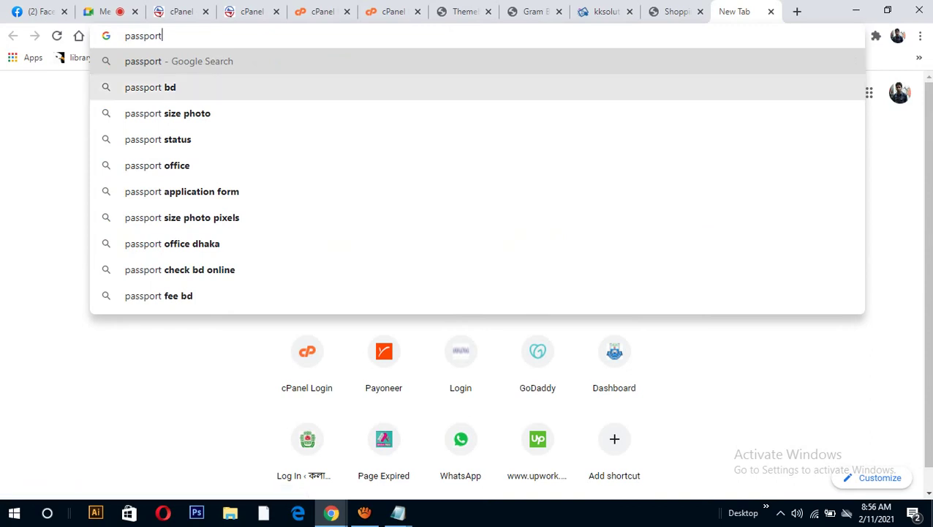
key("Return")
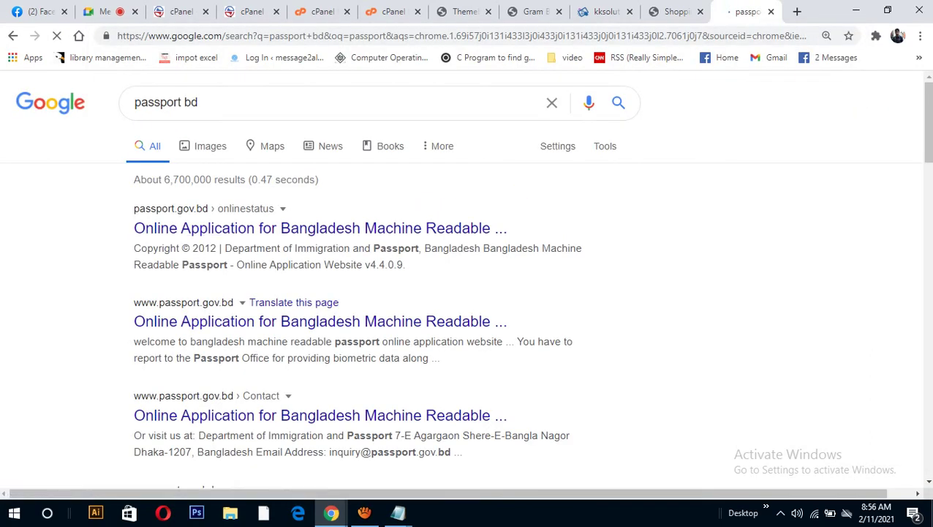
left_click(320, 321)
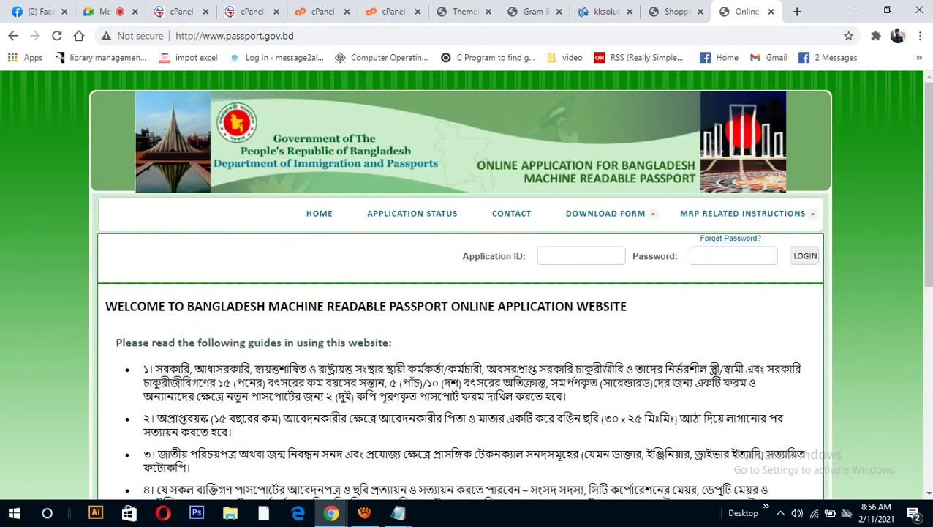
Read through the welcome page's guideline list and scroll back to the top.
scroll(469, 285, "down", 4)
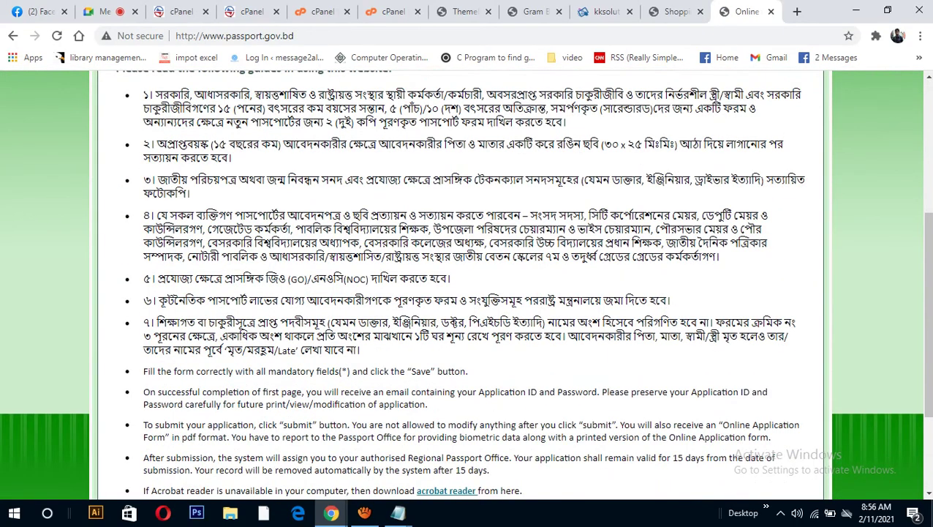
scroll(468, 286, "up", 2)
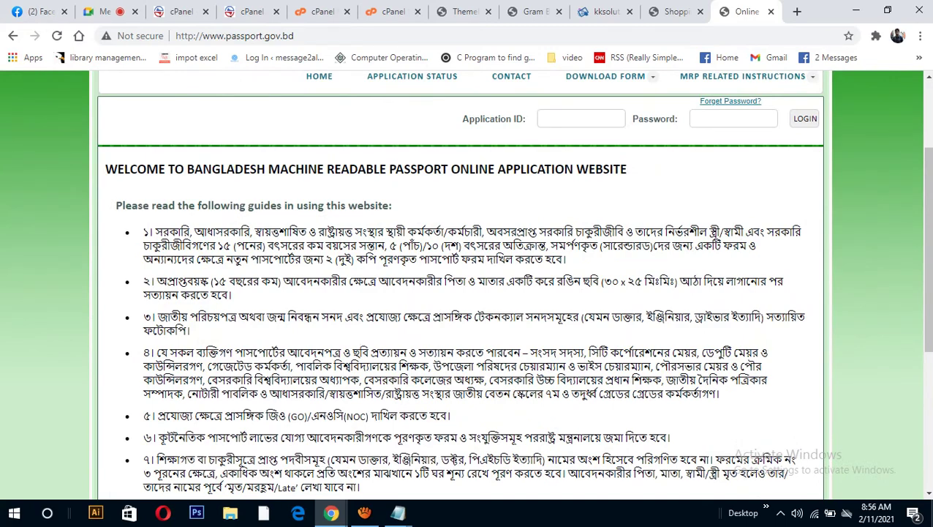
scroll(468, 285, "down", 2)
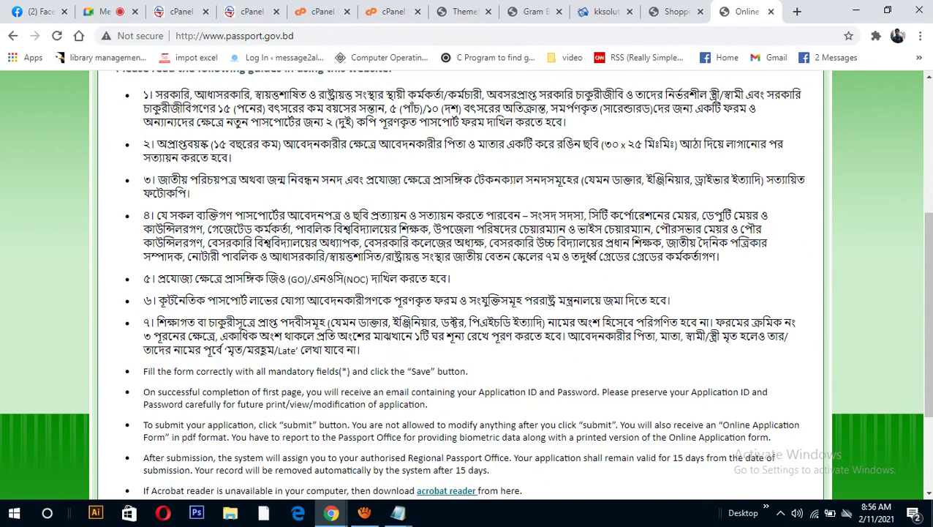
scroll(453, 482, "down", 2)
scroll(454, 483, "up", 2)
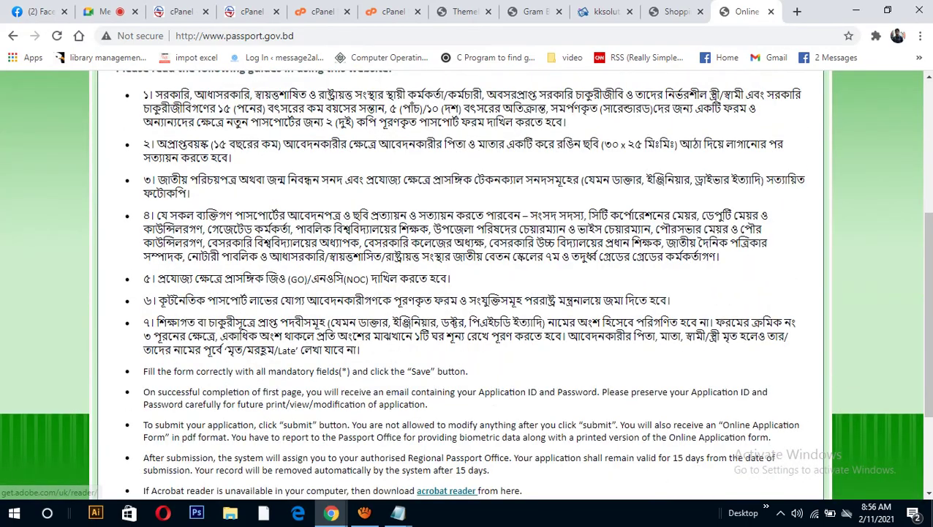
scroll(453, 483, "up", 2)
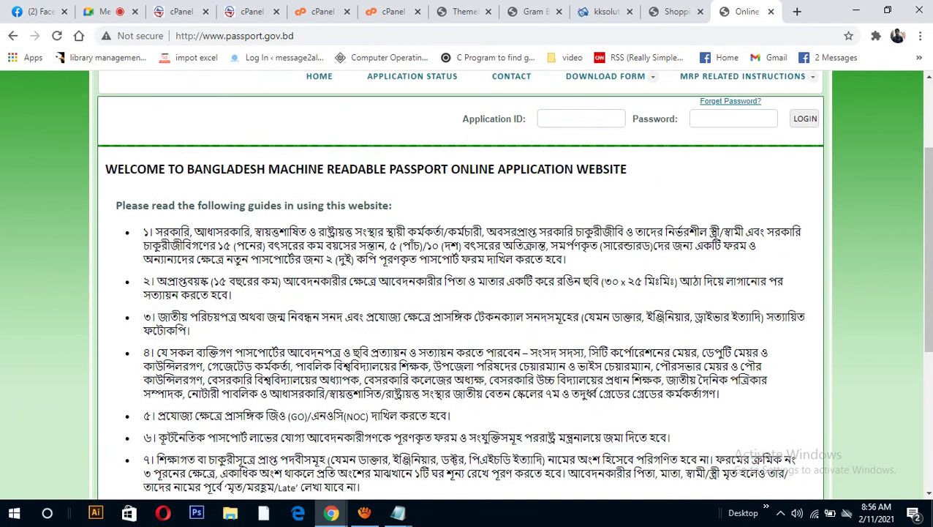
scroll(468, 278, "up", 2)
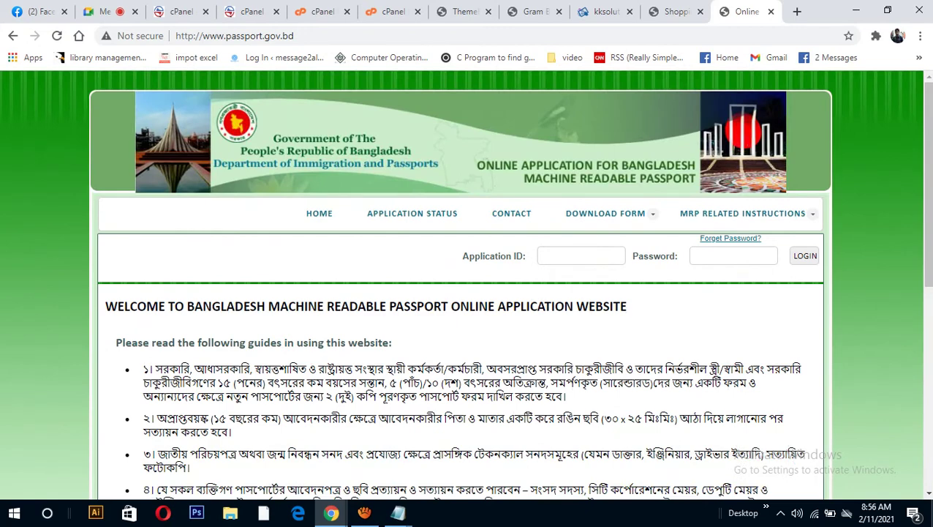
mouse_move(606, 213)
View the DIP Form 2 reissue/correction PDF, then go back to the passport home page.
left_click(603, 330)
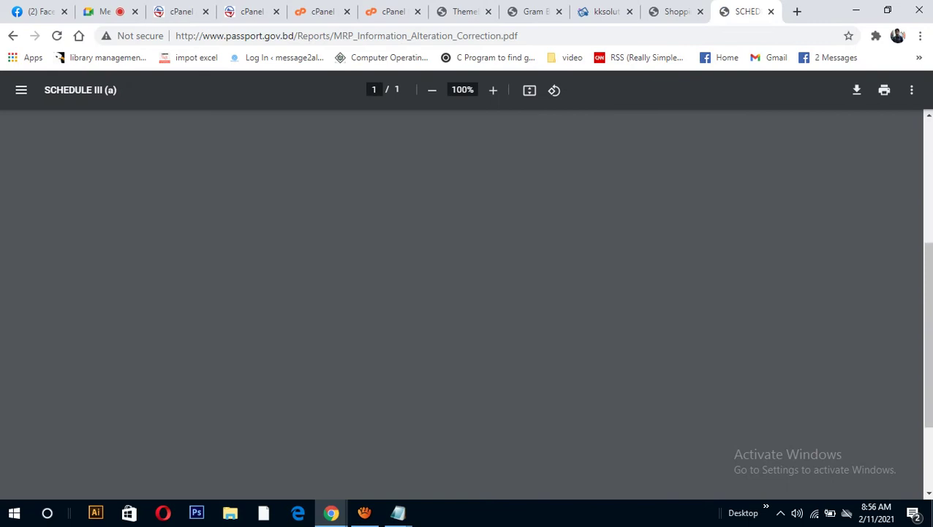
mouse_move(364, 512)
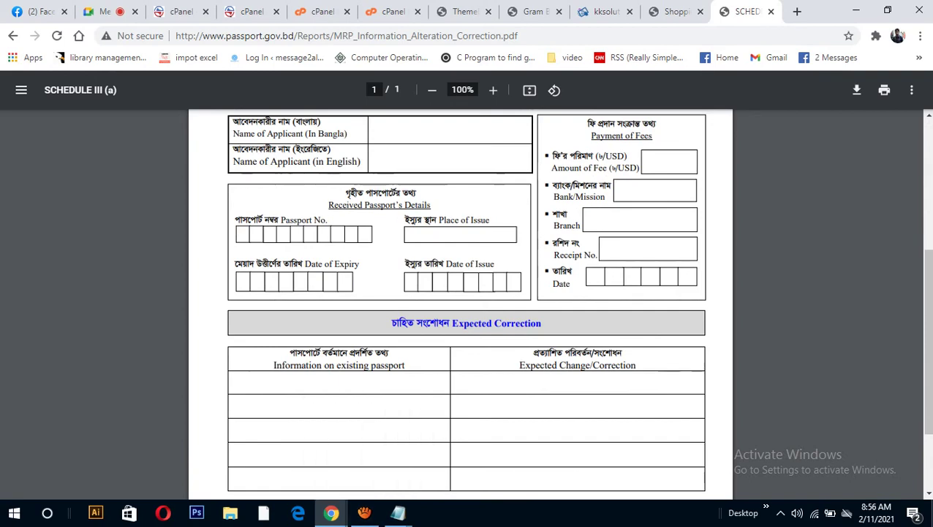
scroll(466, 303, "up", 2)
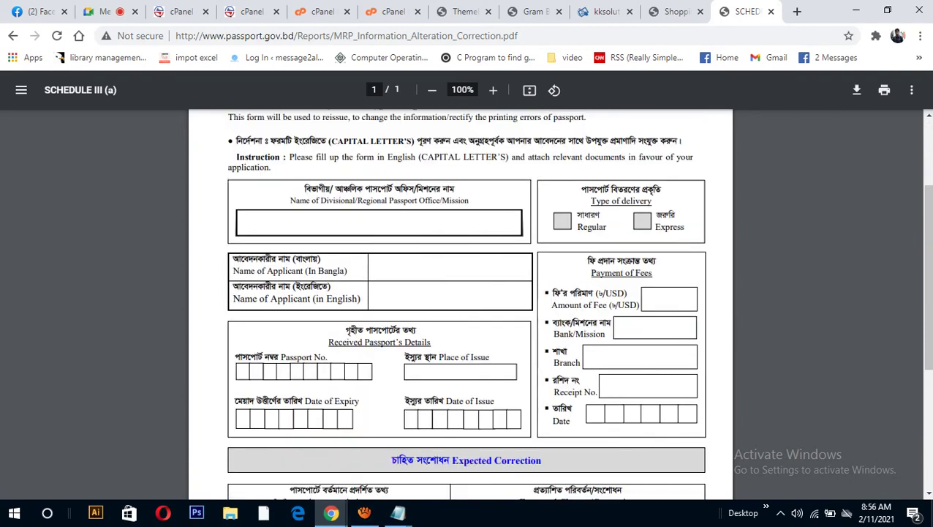
scroll(467, 304, "down", 4)
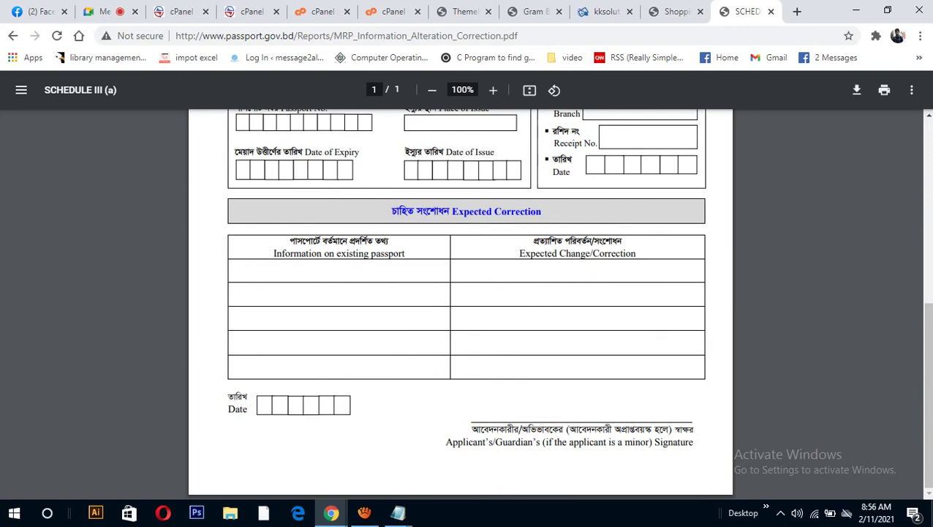
scroll(467, 304, "up", 2)
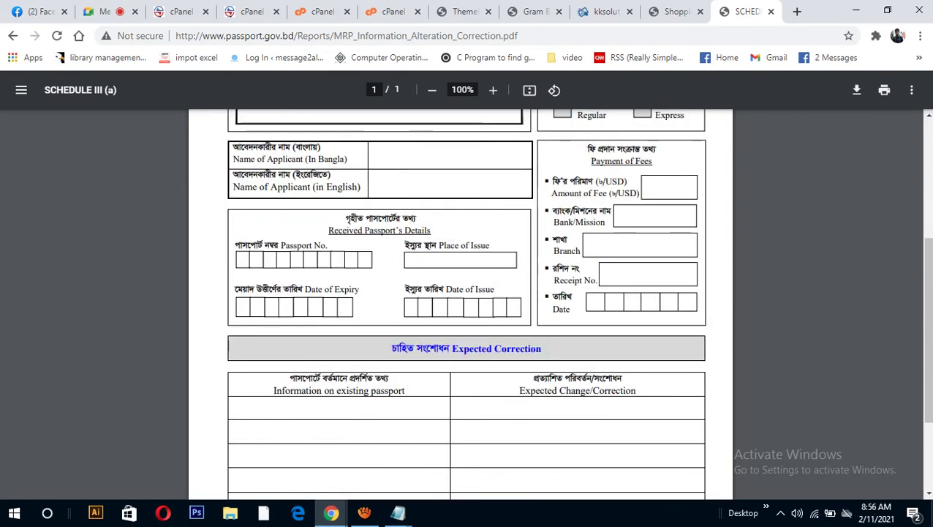
scroll(467, 303, "up", 4)
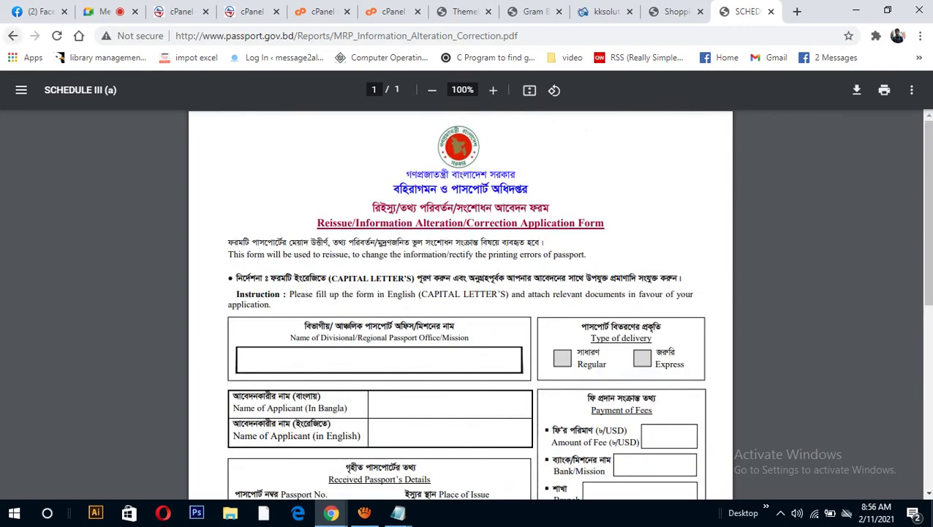
left_click(13, 35)
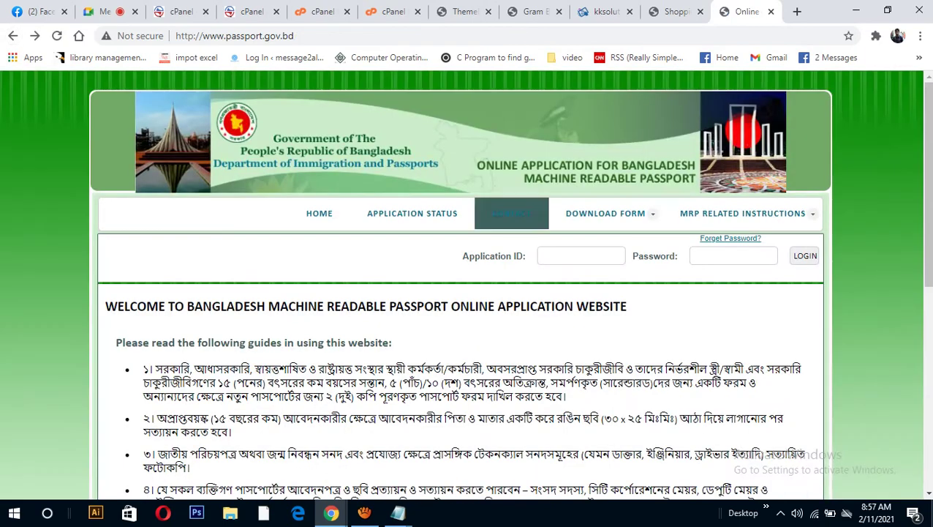
Page through the four-page DIP Form 1 MRP application PDF, then go back.
mouse_move(605, 213)
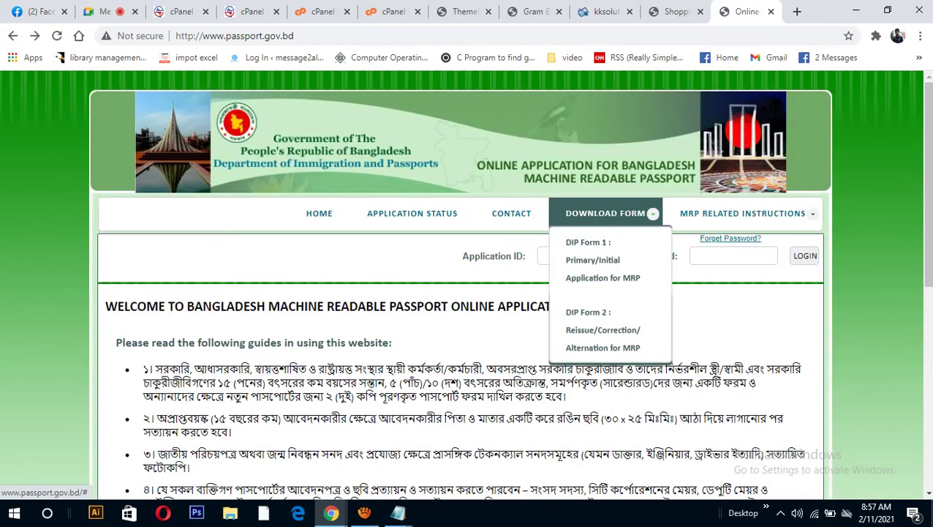
left_click(594, 260)
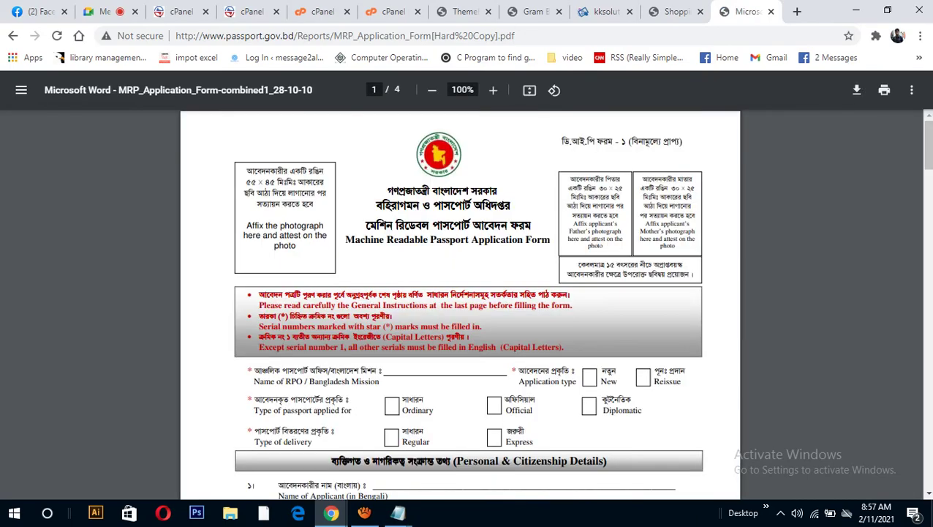
scroll(461, 303, "down", 20)
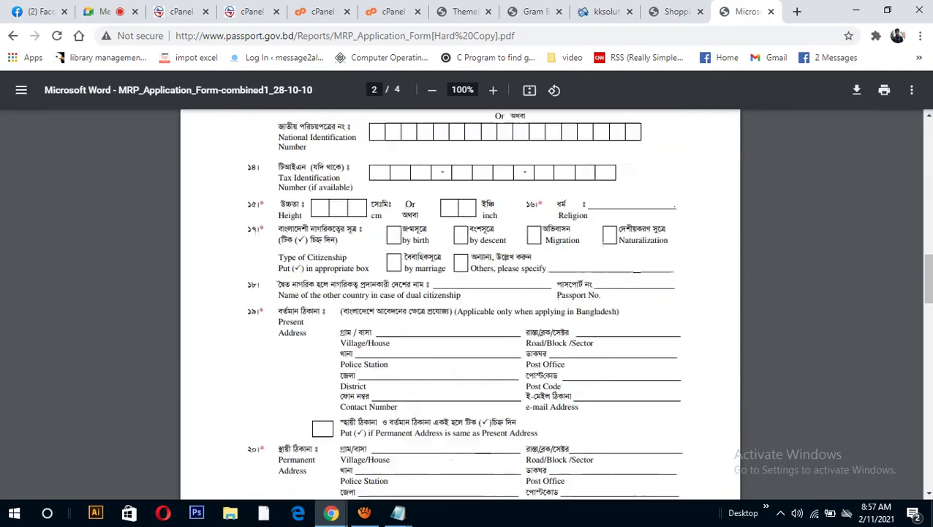
scroll(460, 304, "down", 10)
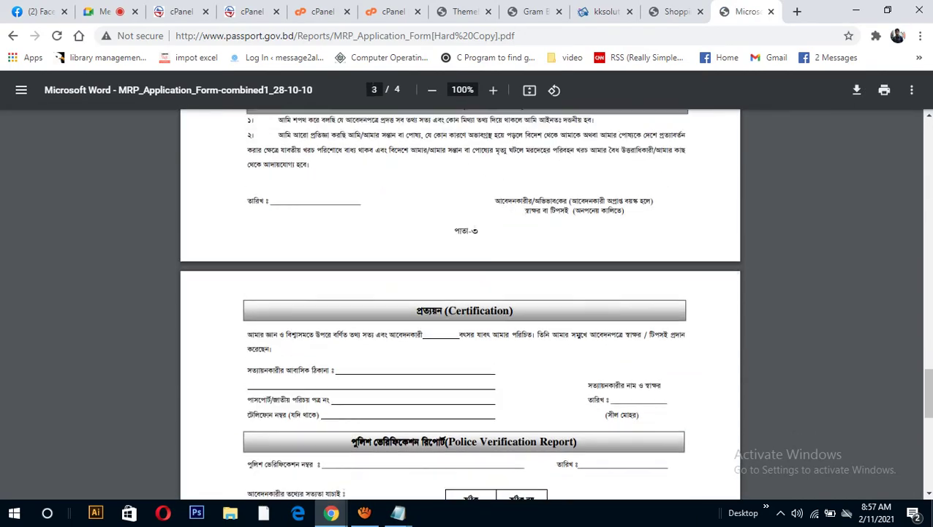
scroll(460, 304, "up", 5)
left_click(12, 35)
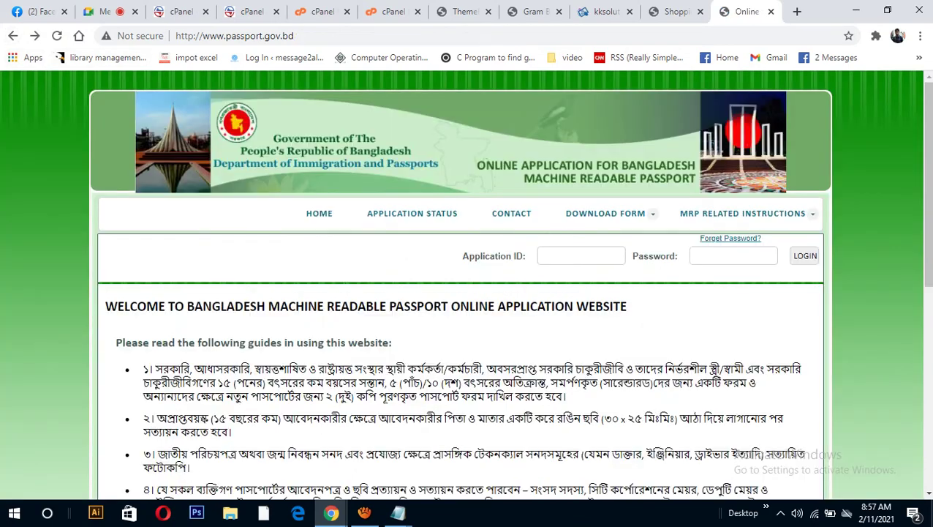
mouse_move(743, 213)
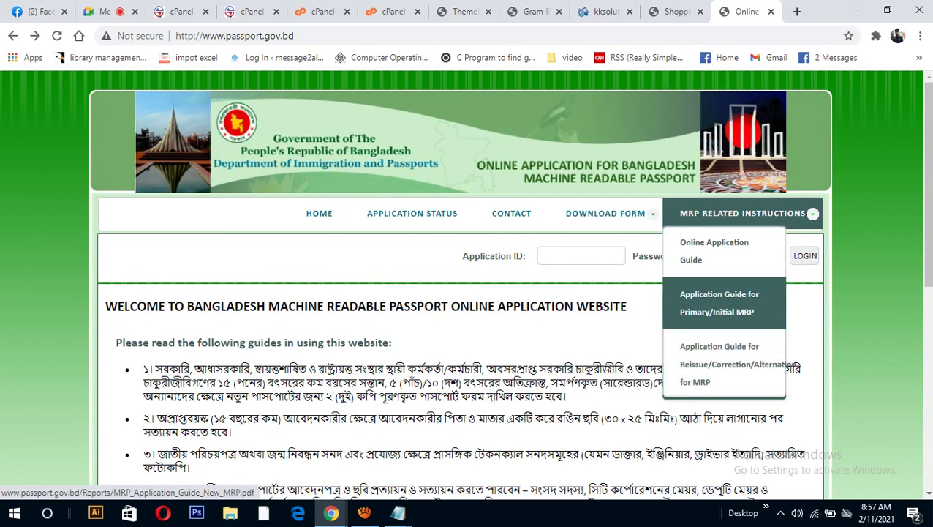
Open and read through the Application Guide for Primary/Initial MRP PDF.
left_click(719, 303)
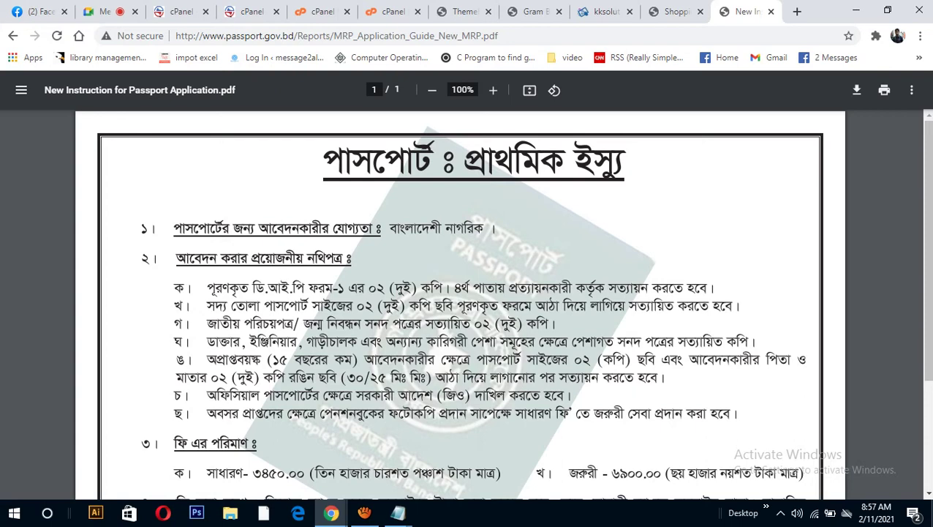
scroll(460, 304, "down", 2)
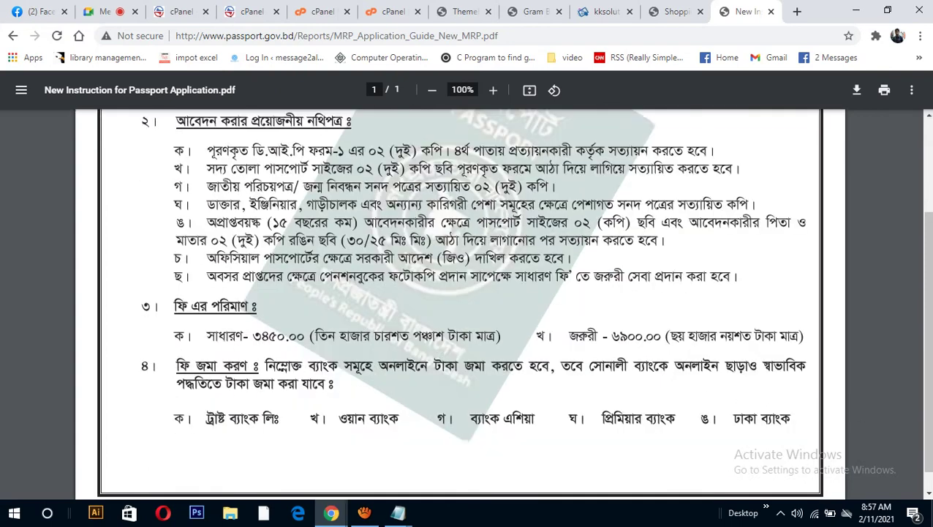
scroll(459, 303, "up", 2)
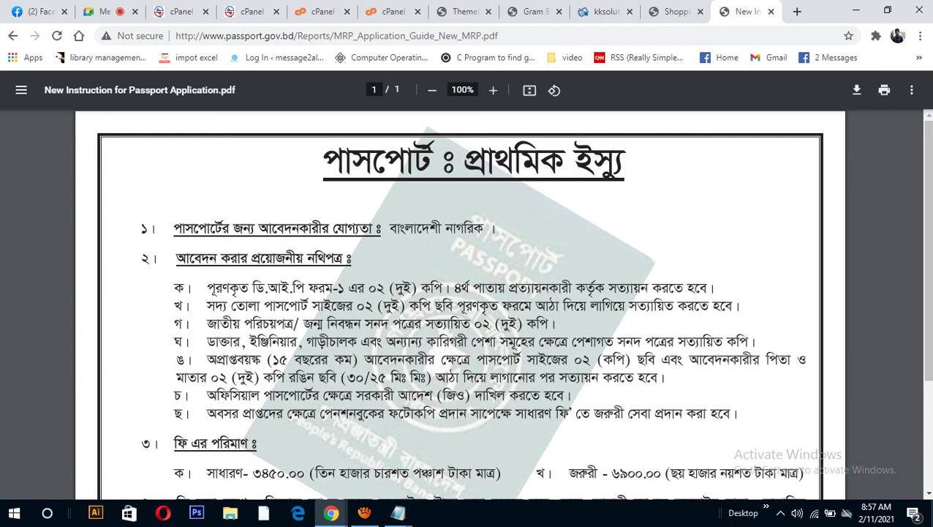
scroll(461, 303, "down", 2)
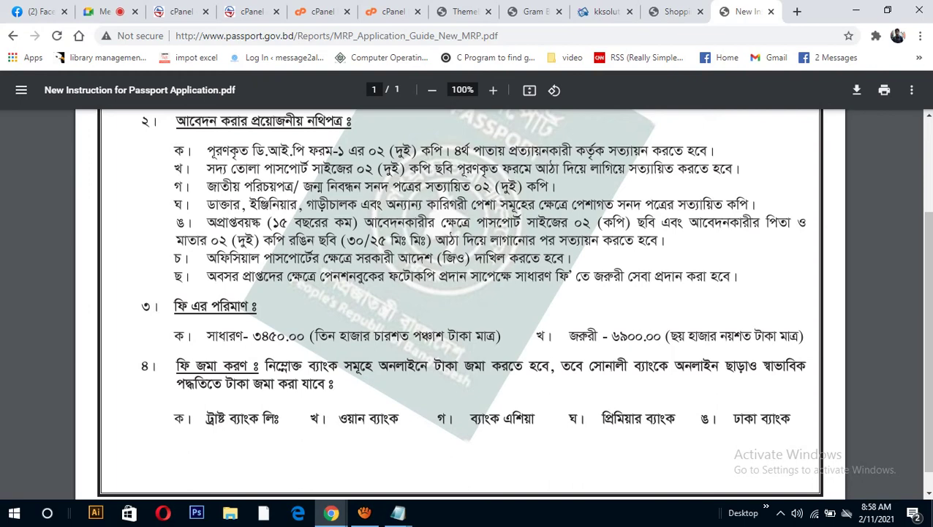
scroll(469, 303, "up", 2)
scroll(468, 303, "down", 3)
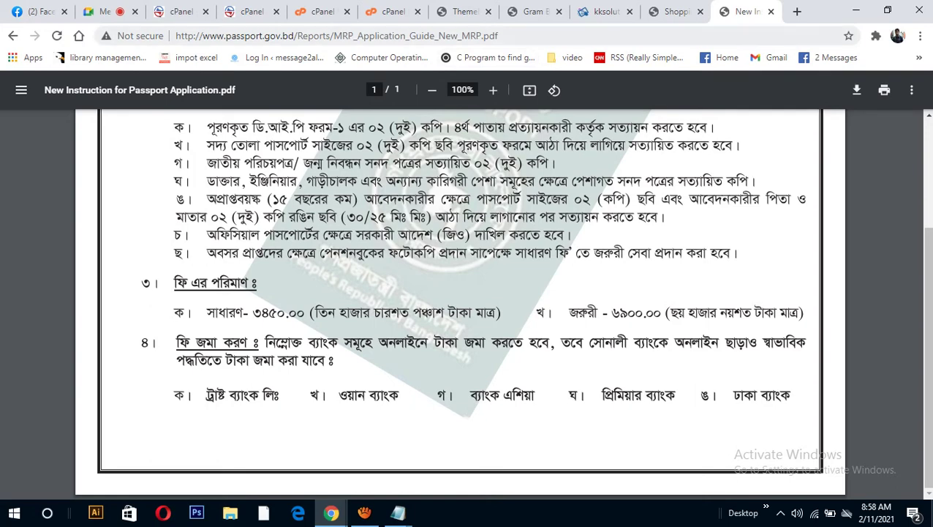
scroll(461, 304, "up", 3)
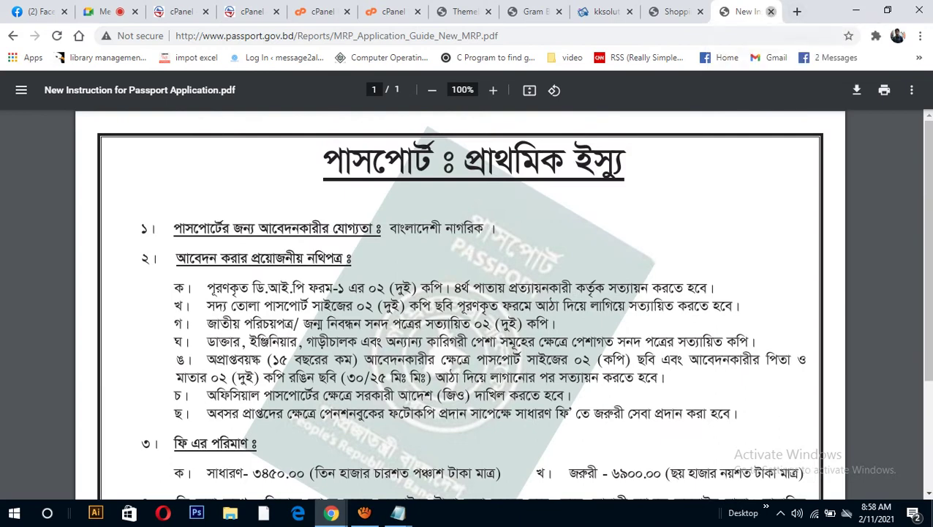
Close the guide and move through the tabs to the Gram Banglar News site.
left_click(771, 11)
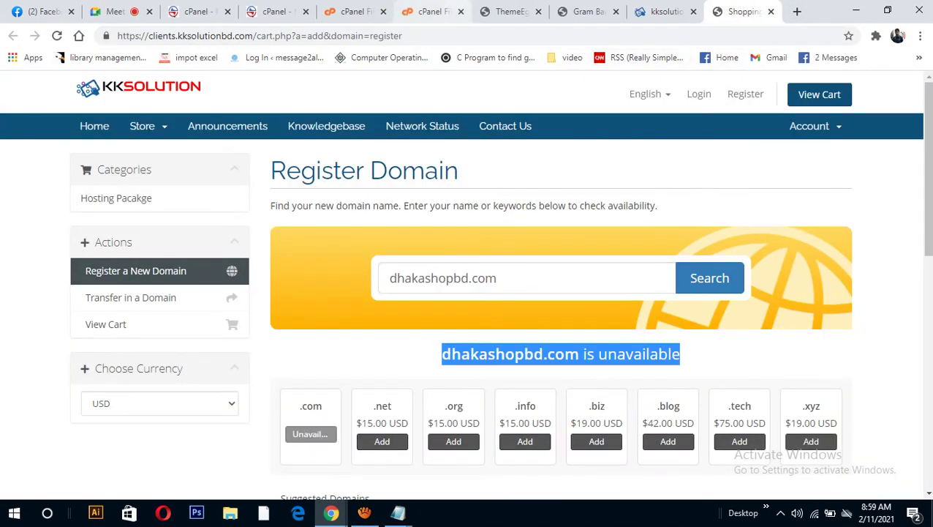
left_click(510, 12)
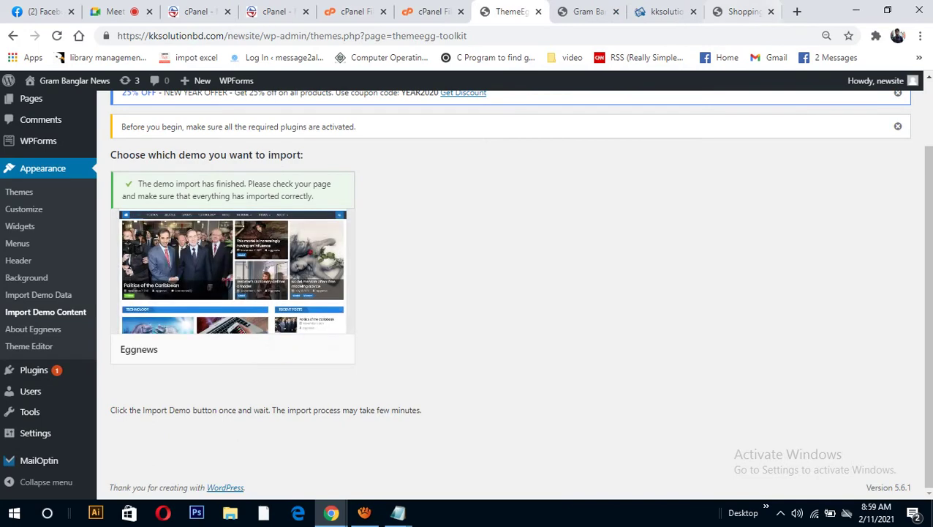
left_click(746, 11)
left_click(665, 12)
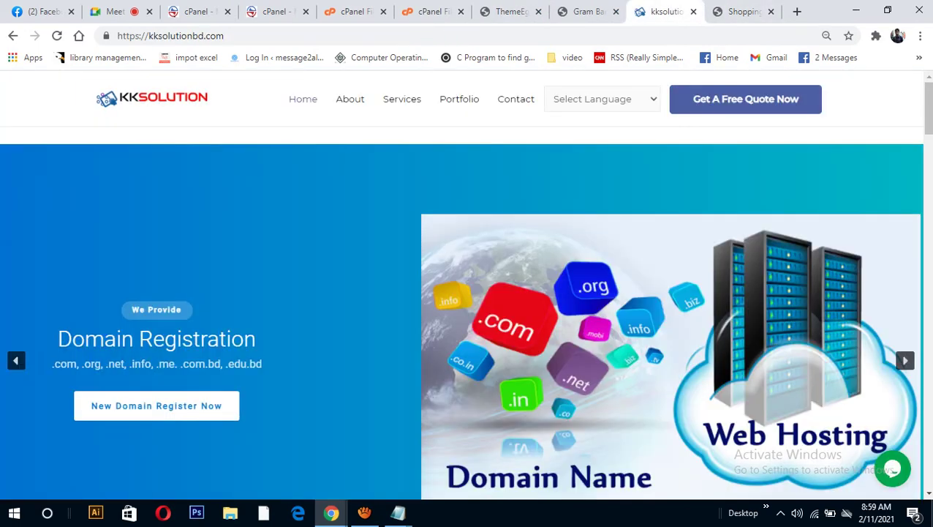
left_click(588, 11)
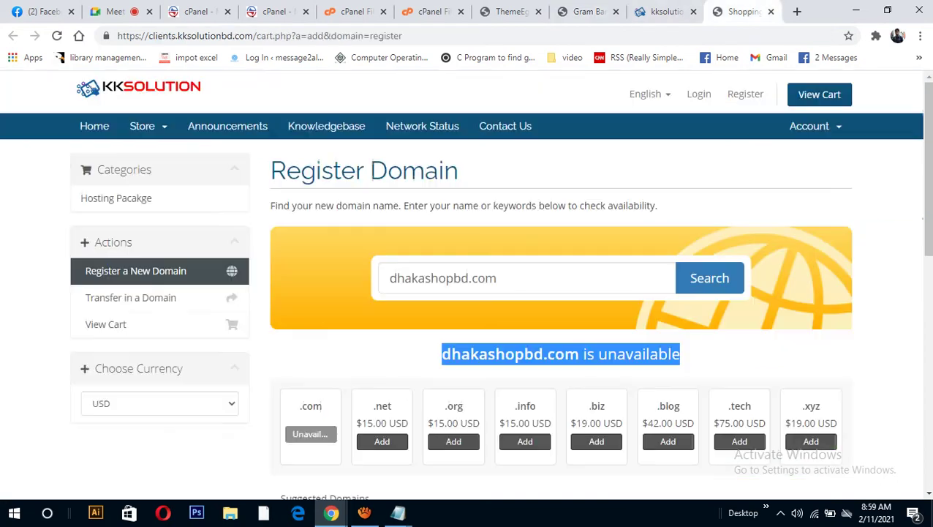
Search dhakashopbdf.com, see it available for $12.00 USD, and add it to the cart.
left_click(742, 12)
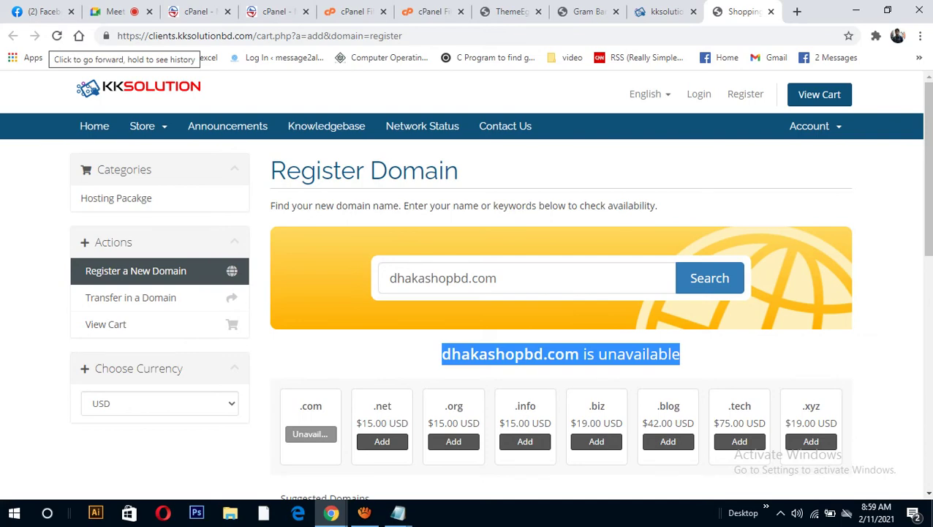
left_click(509, 12)
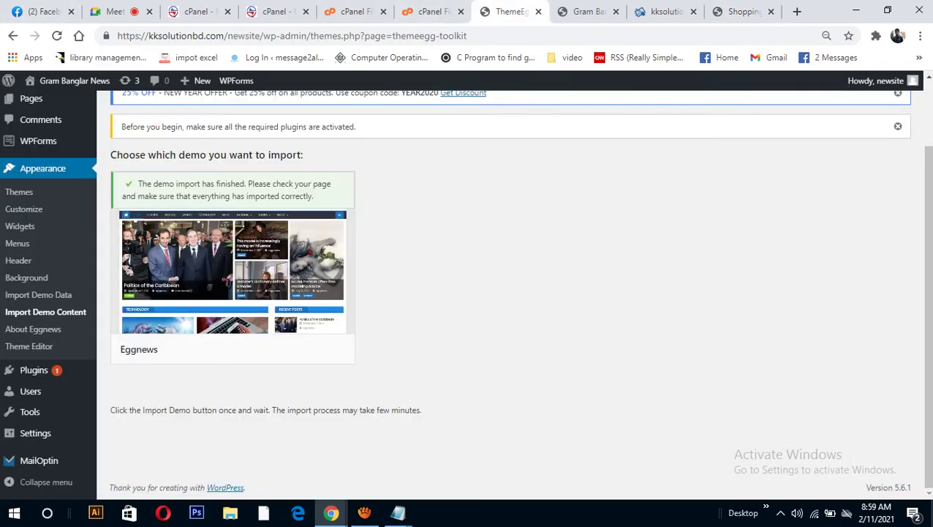
left_click(740, 12)
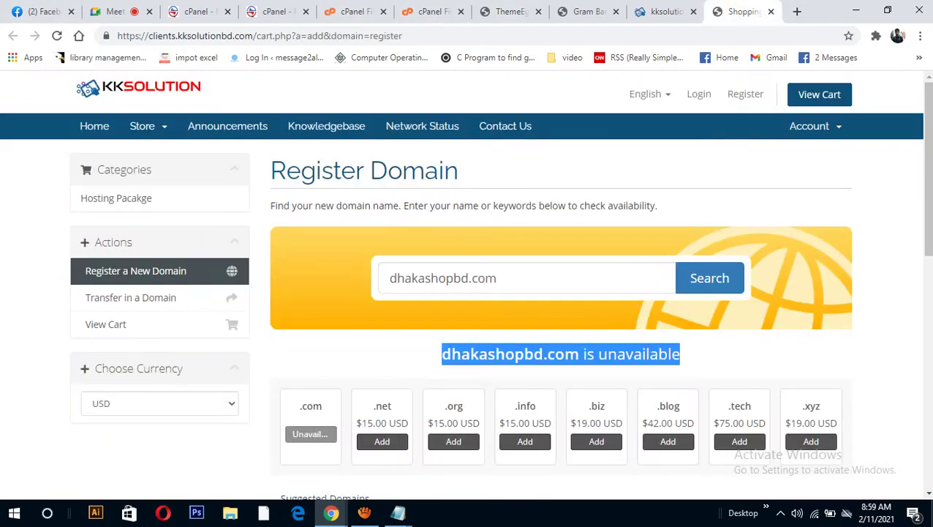
left_click(476, 278)
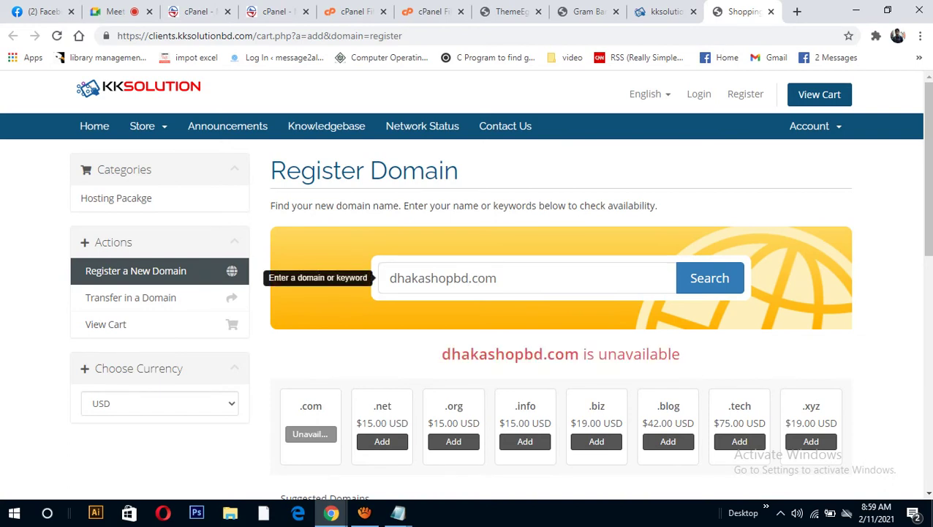
type("f")
key("Tab")
key("Return")
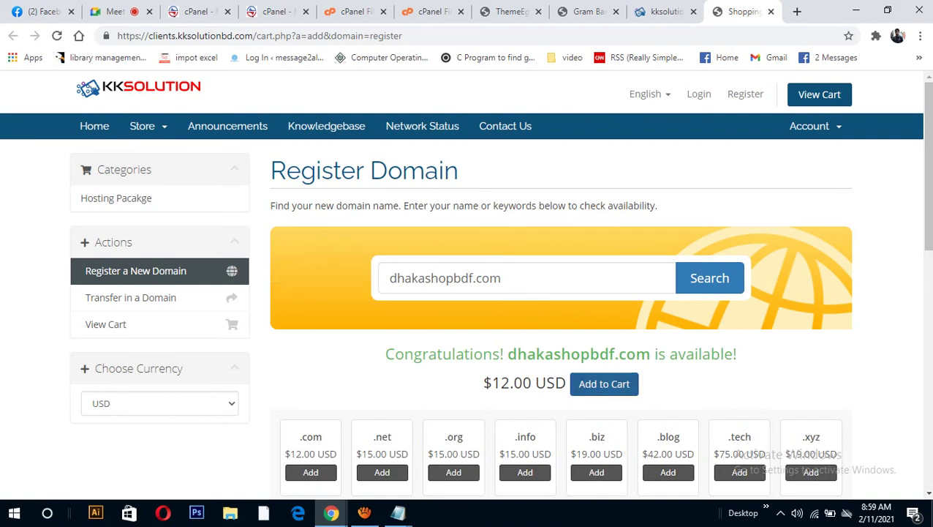
left_click(604, 383)
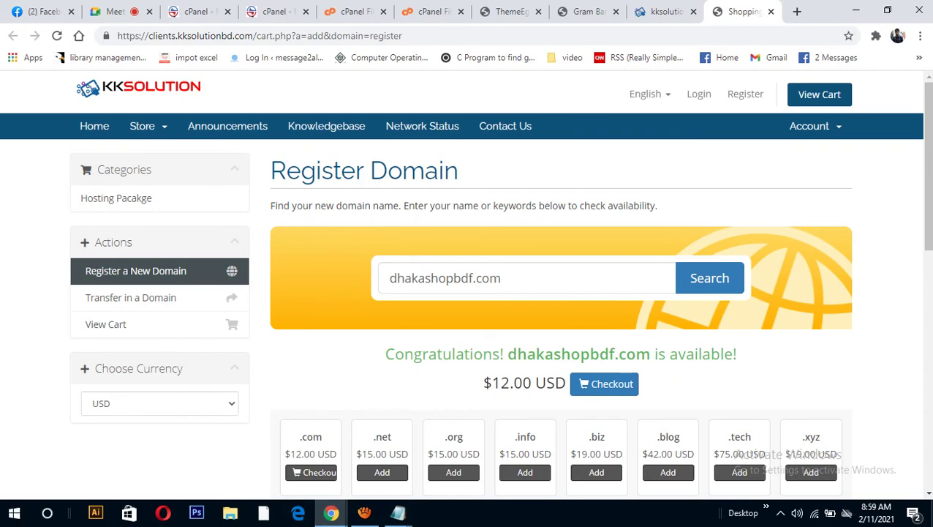
Check out with default nameservers and review the Basic, Silver, Gold and Business hosting packages.
left_click(604, 383)
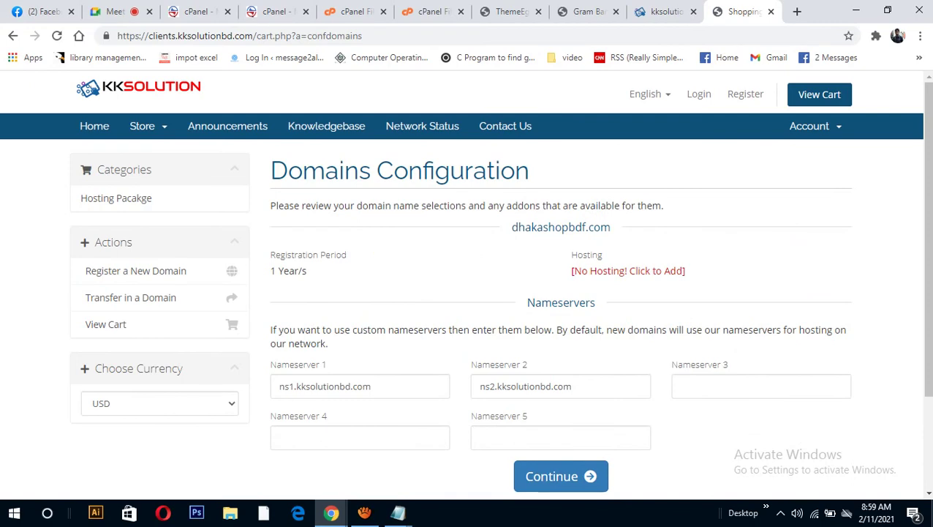
scroll(468, 293, "down", 2)
scroll(468, 293, "up", 2)
left_click(370, 385)
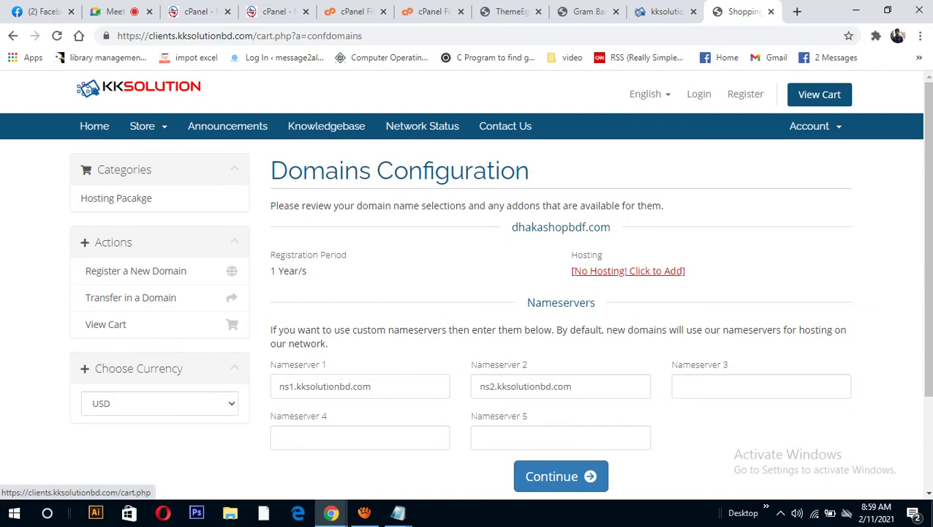
left_click(628, 271)
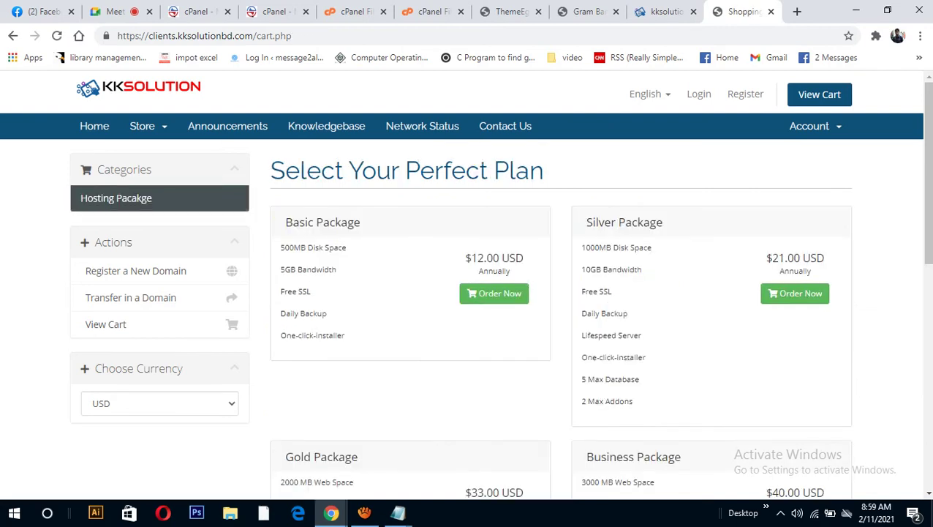
scroll(493, 292, "down", 2)
scroll(493, 292, "up", 2)
scroll(467, 293, "down", 2)
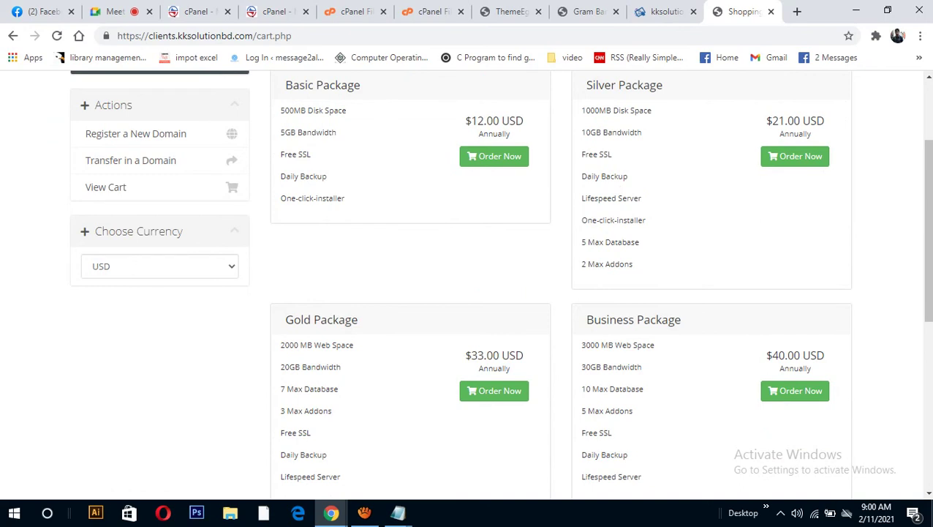
scroll(493, 292, "up", 2)
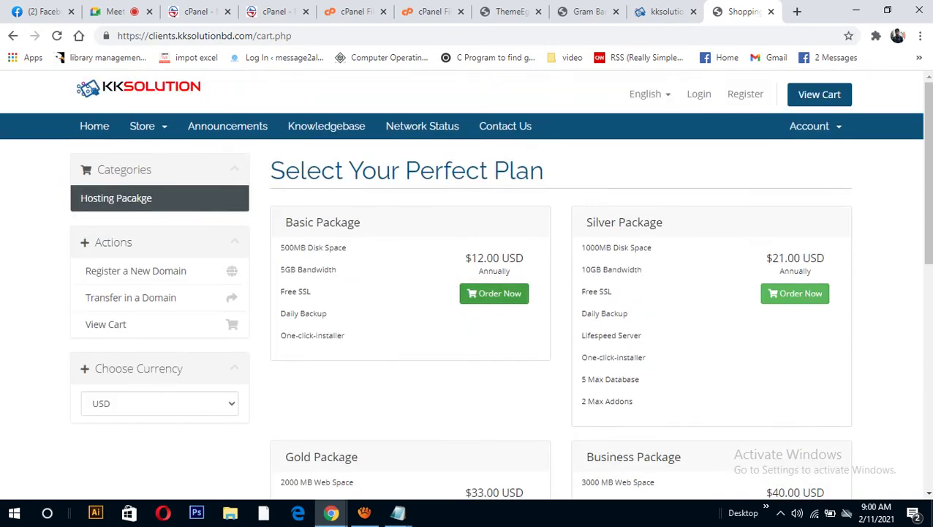
Order the Basic Package using the dhakashopbdf.com domain already in the cart, totalling $24.00 USD.
left_click(494, 292)
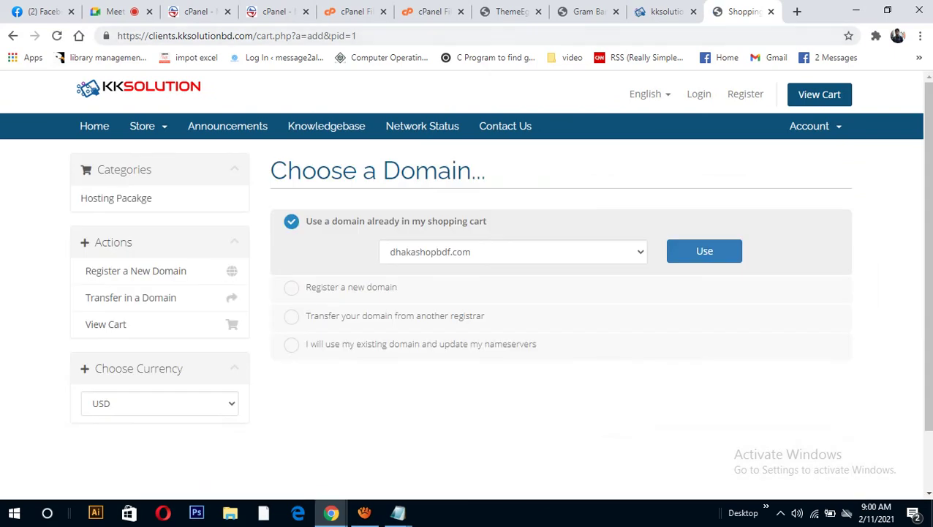
left_click(705, 251)
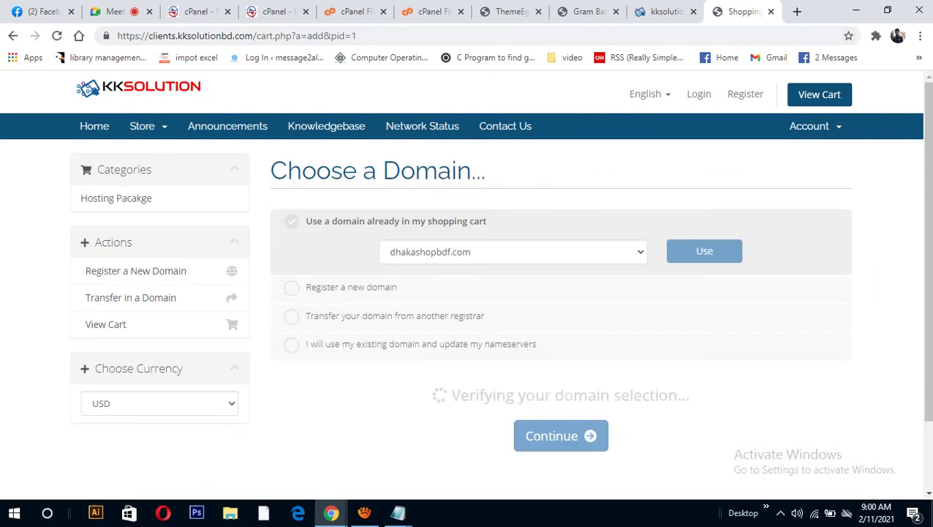
scroll(705, 251, "down", 2)
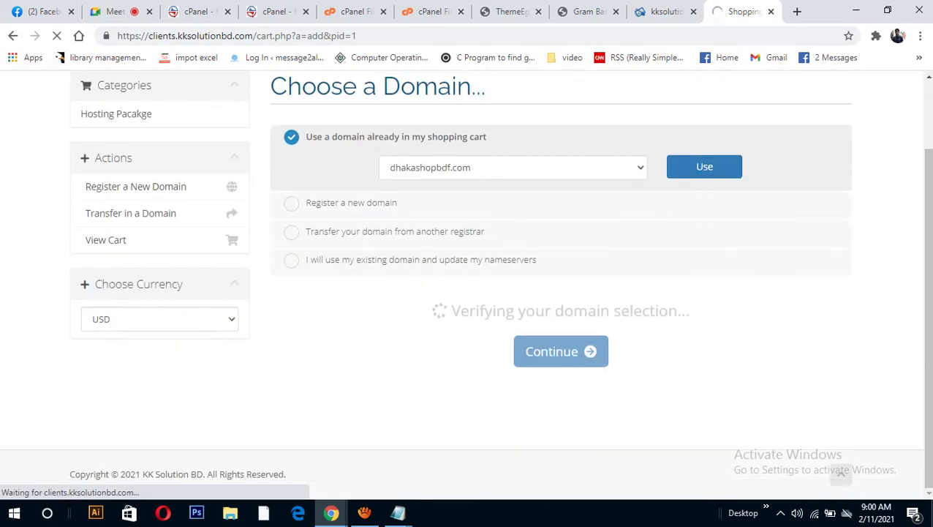
scroll(609, 337, "down", 2)
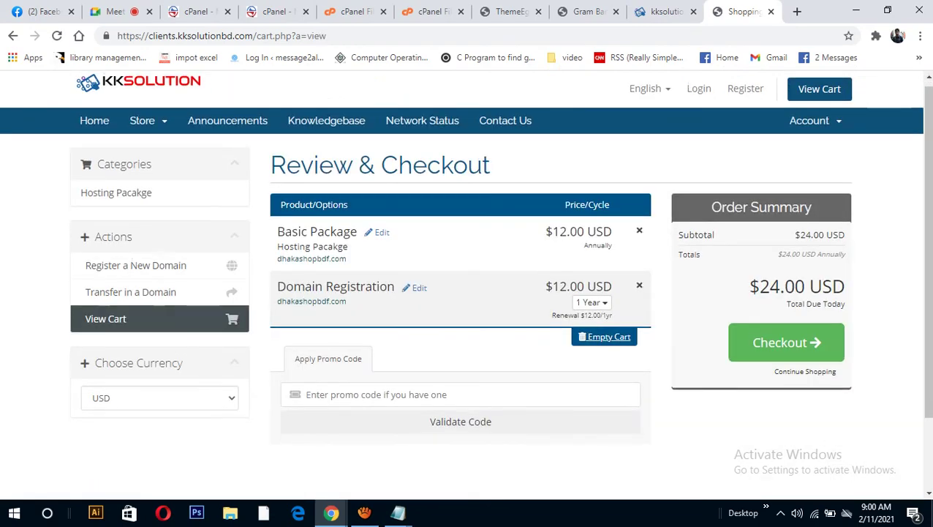
Proceed to checkout and select Bank Transfer after trying Bank Payment, 2CheckOut and PayPal.
left_click(787, 251)
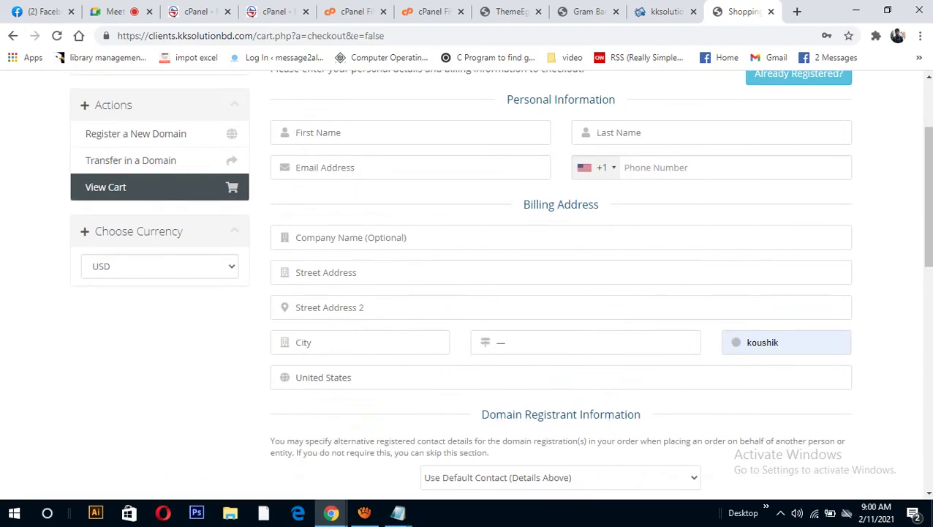
scroll(561, 293, "down", 5)
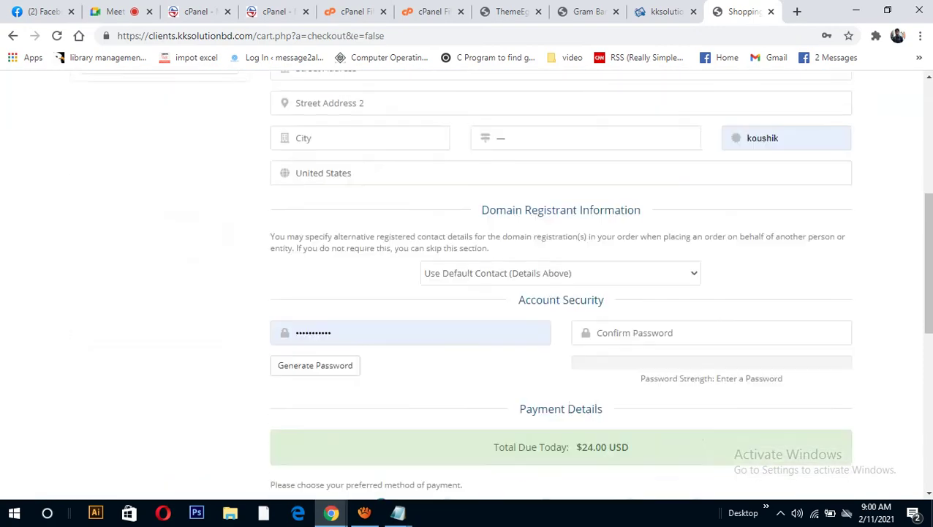
scroll(447, 297, "down", 2)
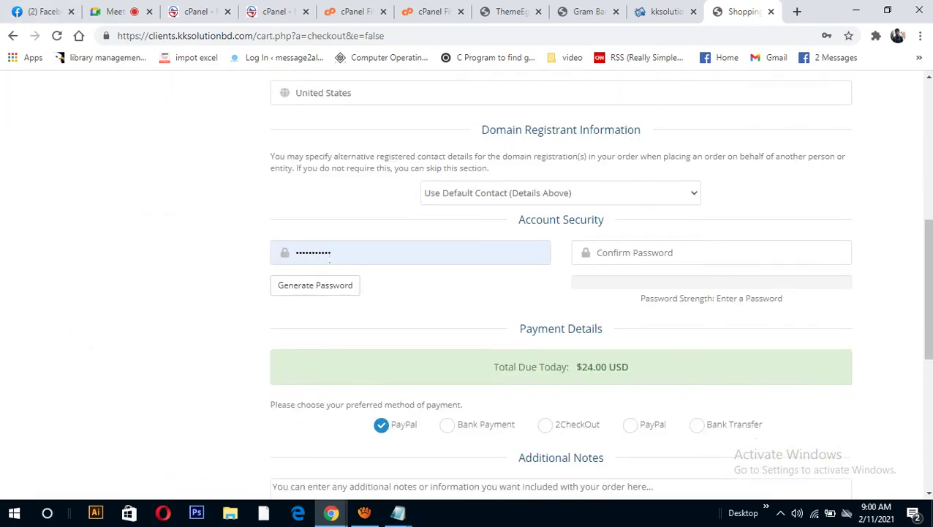
left_click(447, 297)
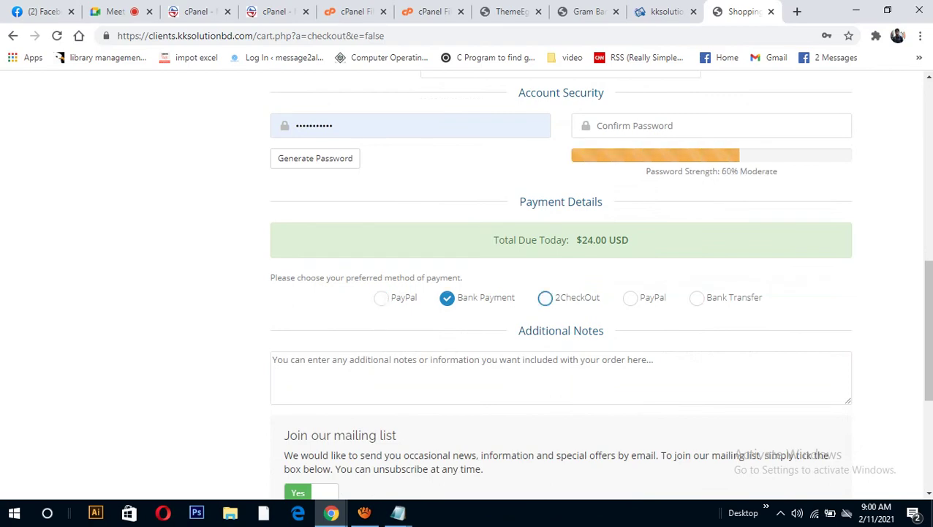
left_click(545, 297)
left_click(630, 297)
left_click(696, 297)
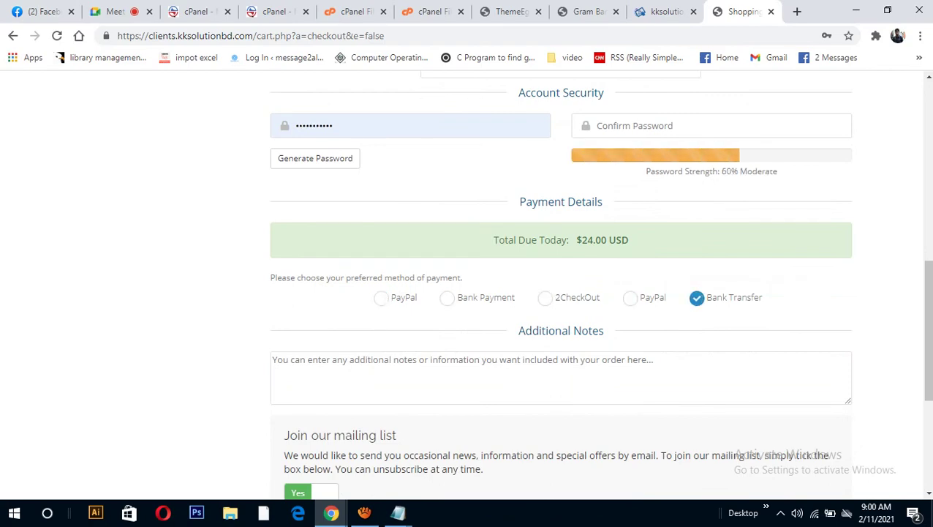
Review the personal information and billing address fields on the checkout form.
scroll(697, 297, "down", 4)
left_click(558, 281)
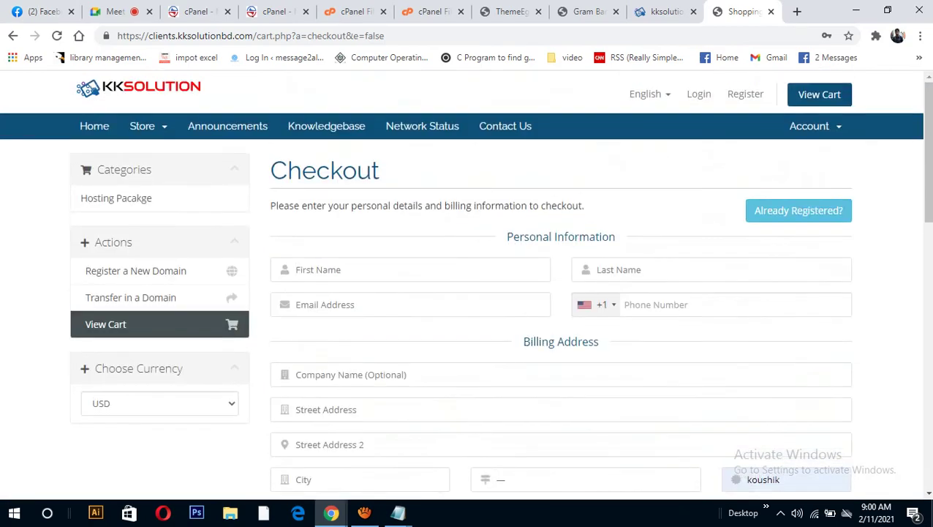
scroll(558, 281, "down", 10)
scroll(558, 281, "up", 5)
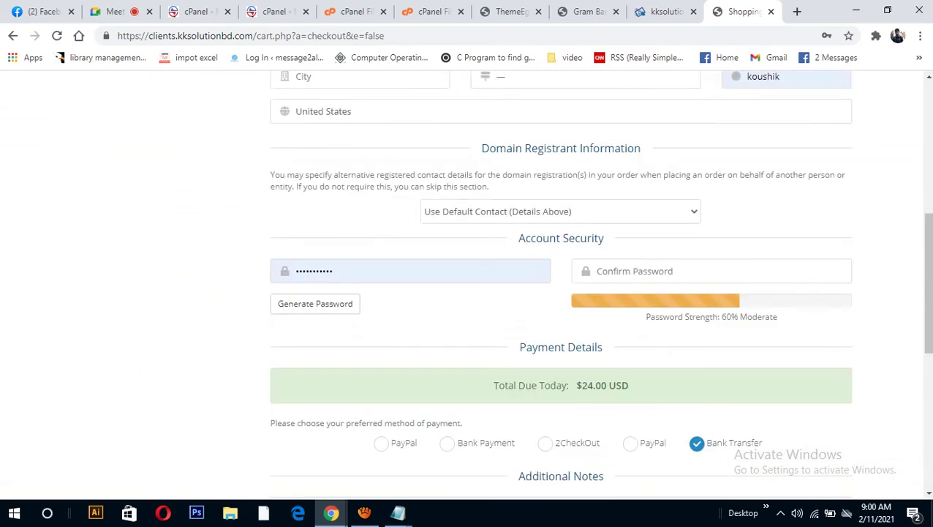
scroll(466, 281, "up", 6)
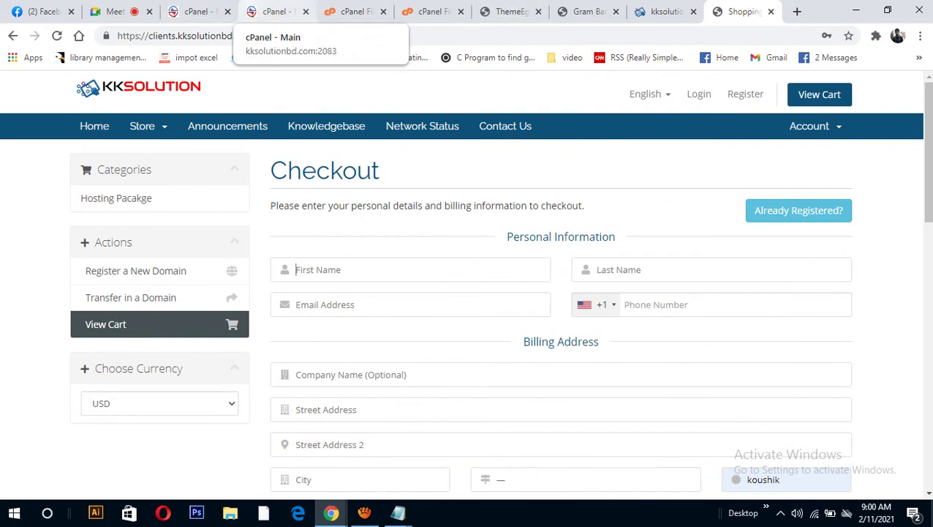
left_click(275, 11)
Open the Eggnews live demo in a new tab from the demo import page.
left_click(356, 11)
left_click(511, 11)
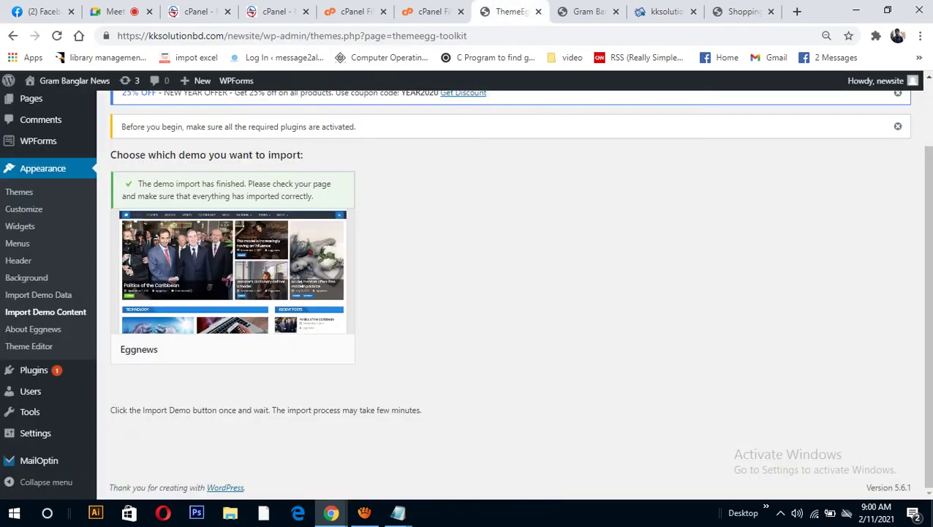
left_click(233, 261)
left_click(465, 11)
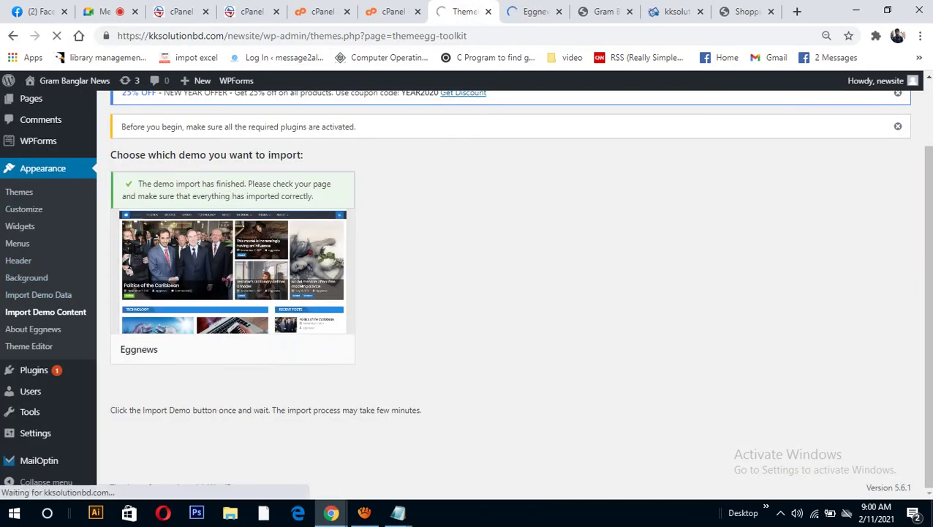
Close the shopping cart and kksolution tabs and refresh the ThemeEgg ToolKit import page.
left_click(748, 11)
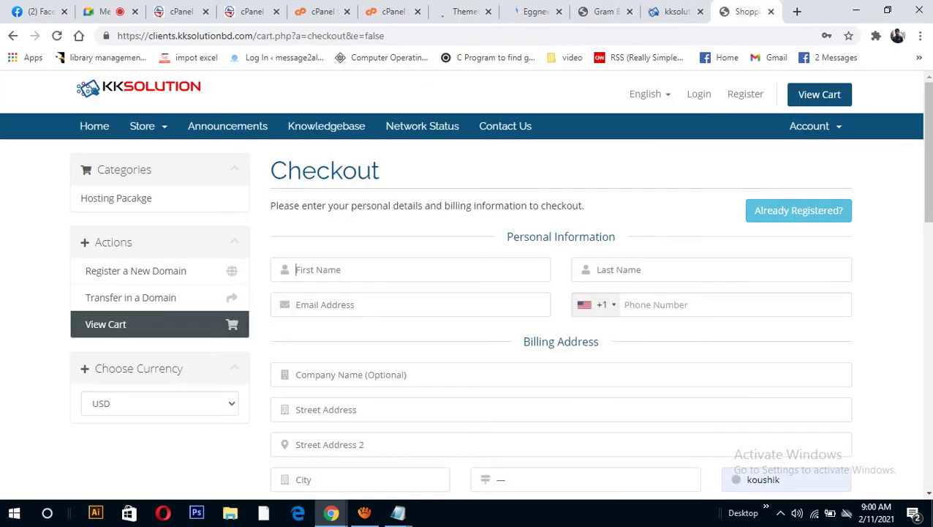
left_click(771, 12)
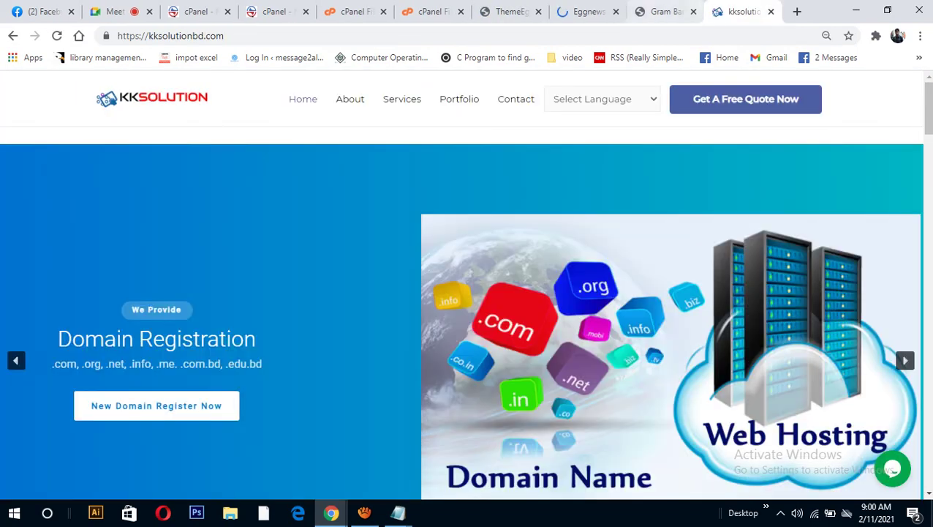
left_click(771, 12)
left_click(649, 11)
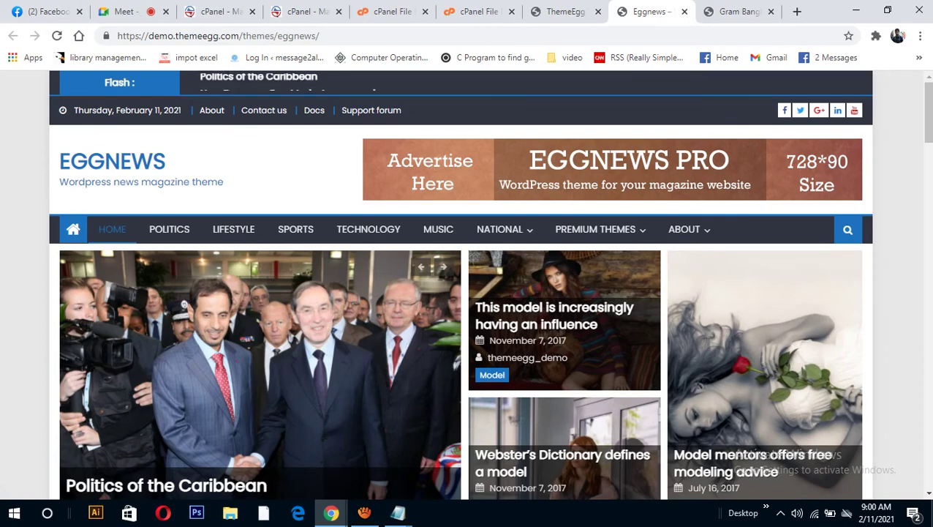
left_click(563, 11)
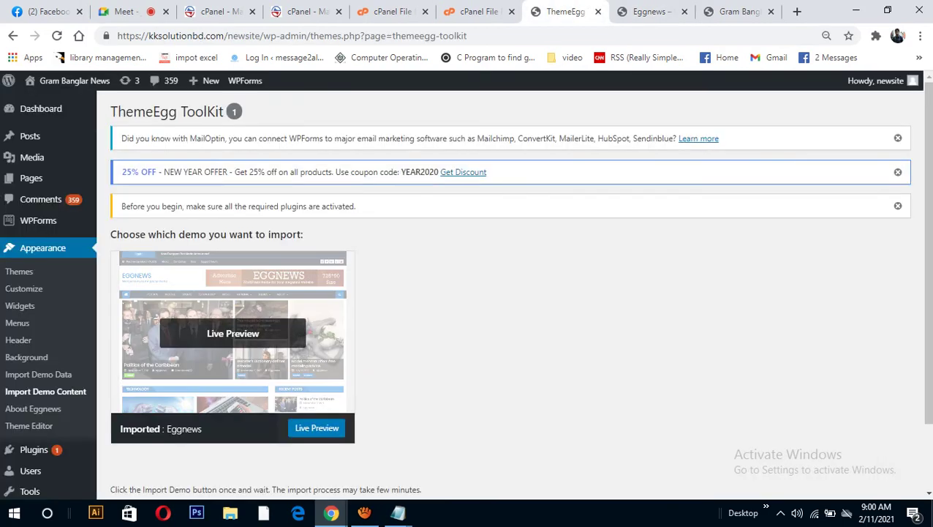
left_click(45, 391)
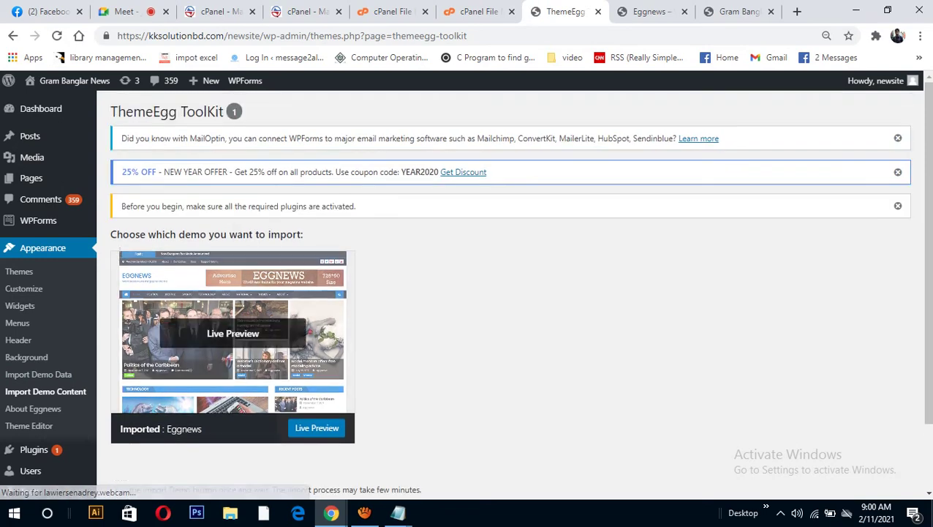
left_click(735, 11)
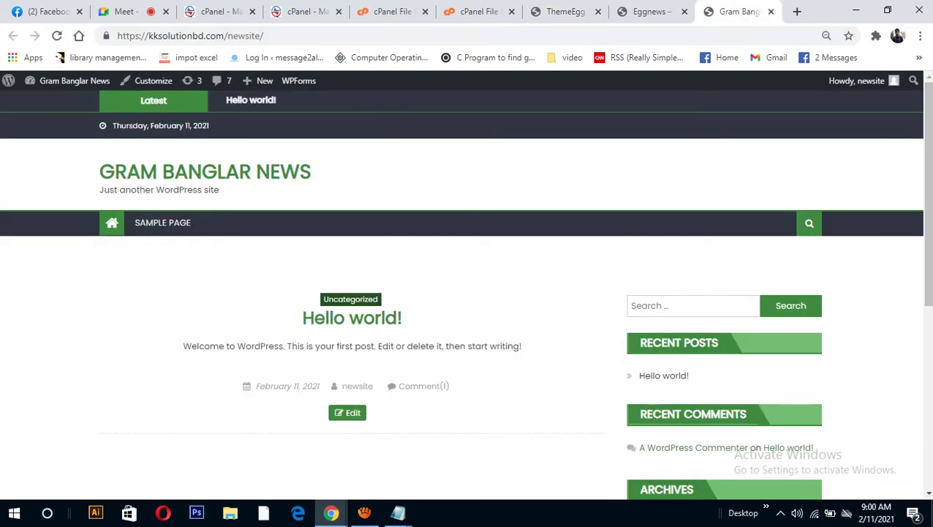
Reload the Gram Banglar News front page and scroll through the imported Eggnews demo posts.
left_click(57, 35)
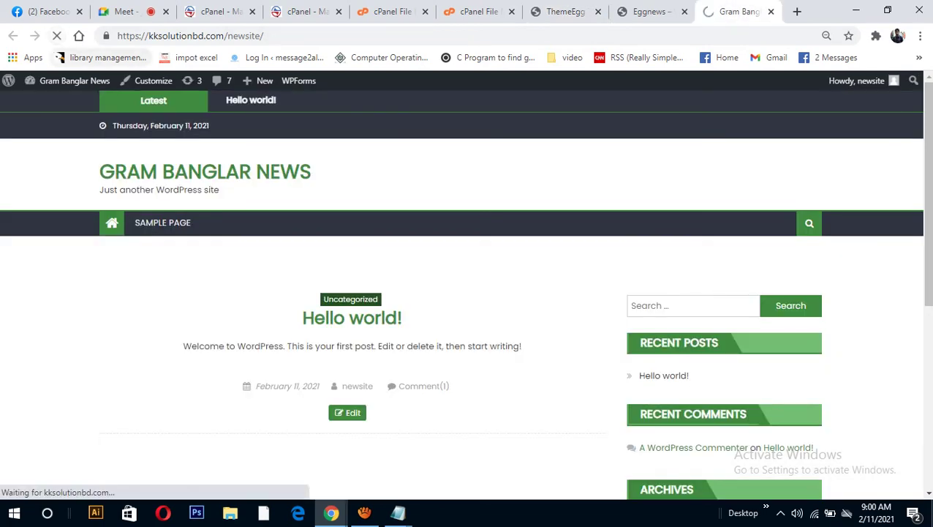
scroll(459, 366, "down", 6)
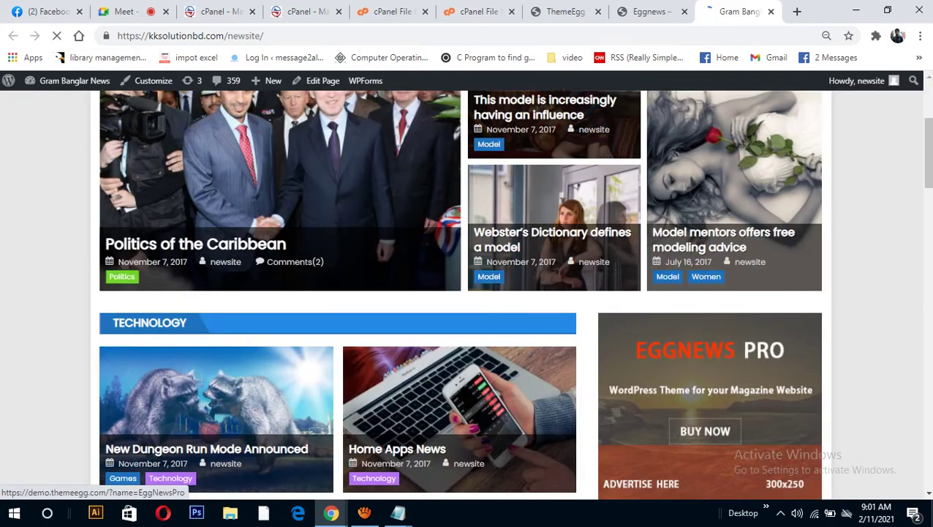
scroll(454, 365, "down", 10)
scroll(454, 366, "up", 20)
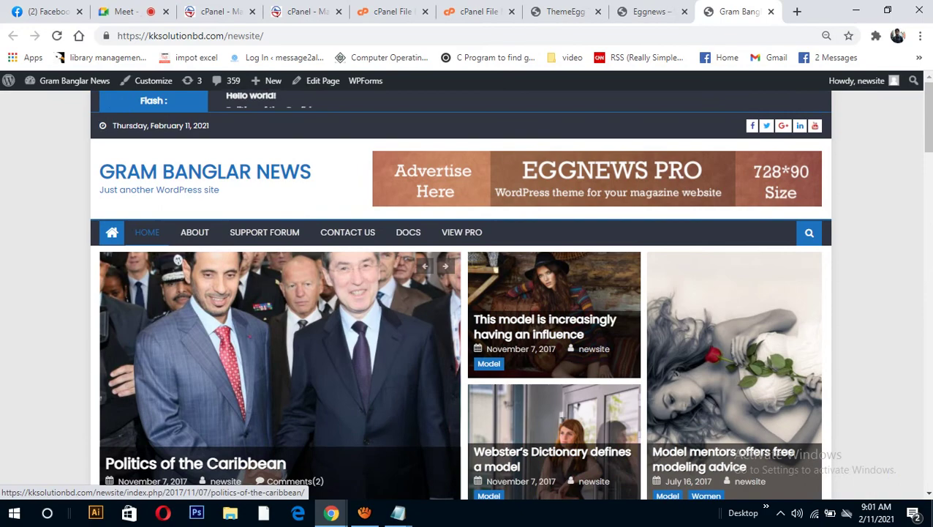
scroll(460, 377, "down", 8)
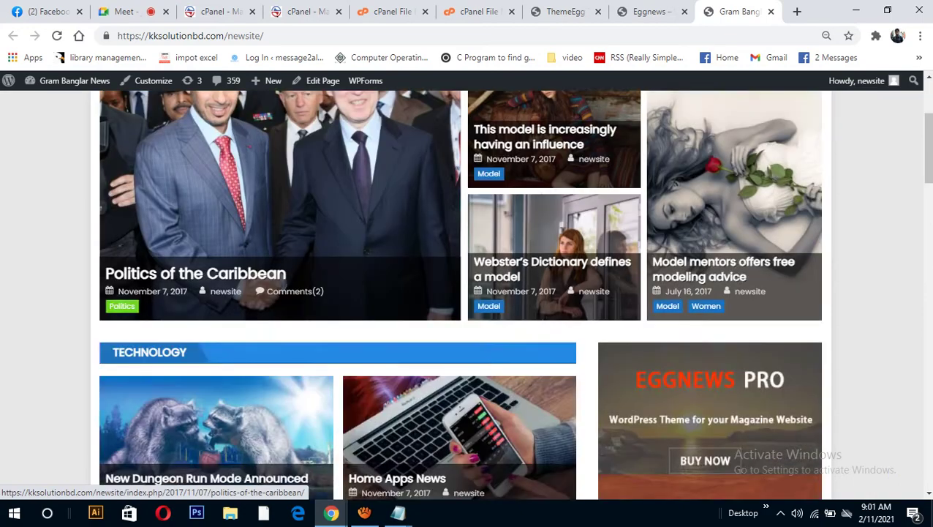
scroll(460, 395, "up", 8)
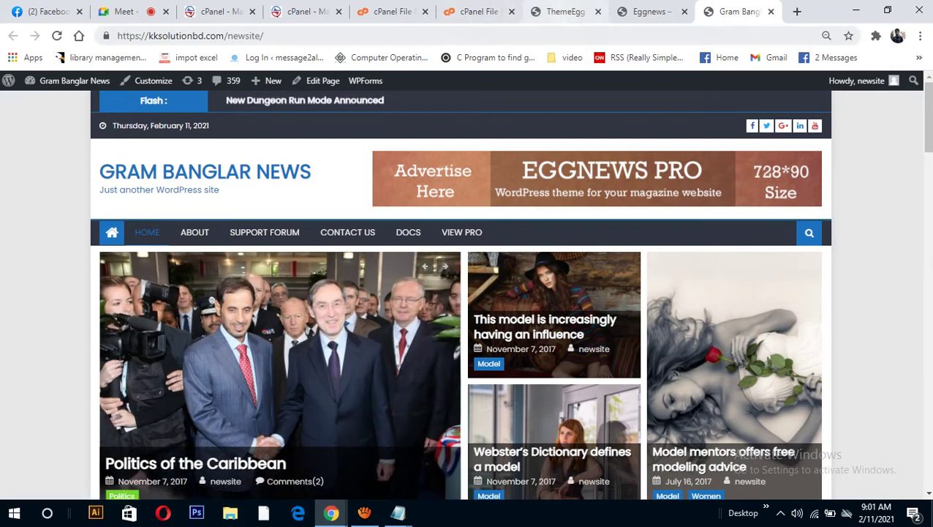
left_click(565, 11)
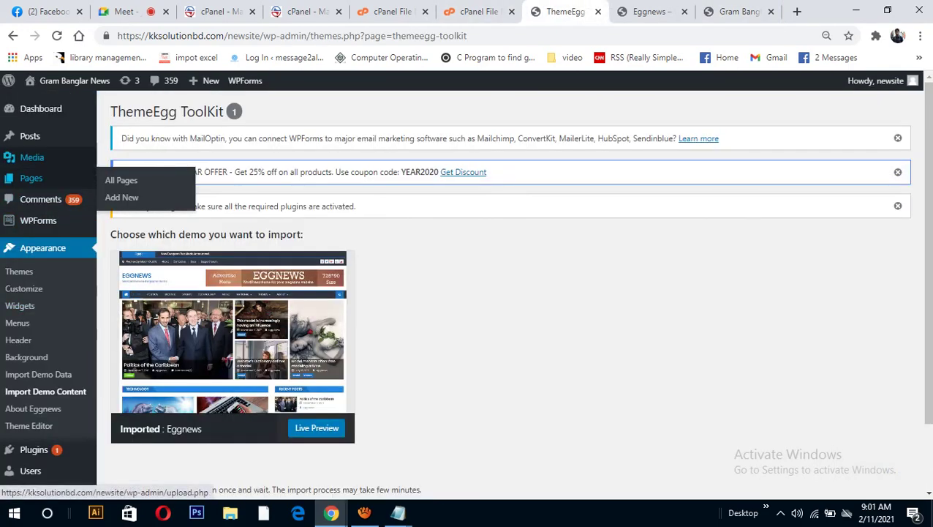
Open Posts > Categories and switch the keyboard input to Unicode Bengali.
mouse_move(33, 136)
left_click(124, 173)
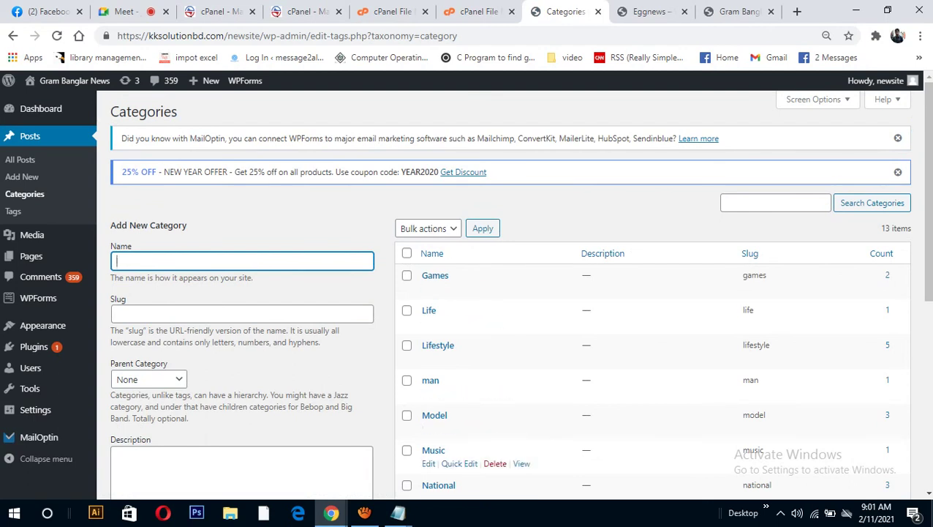
left_click(780, 512)
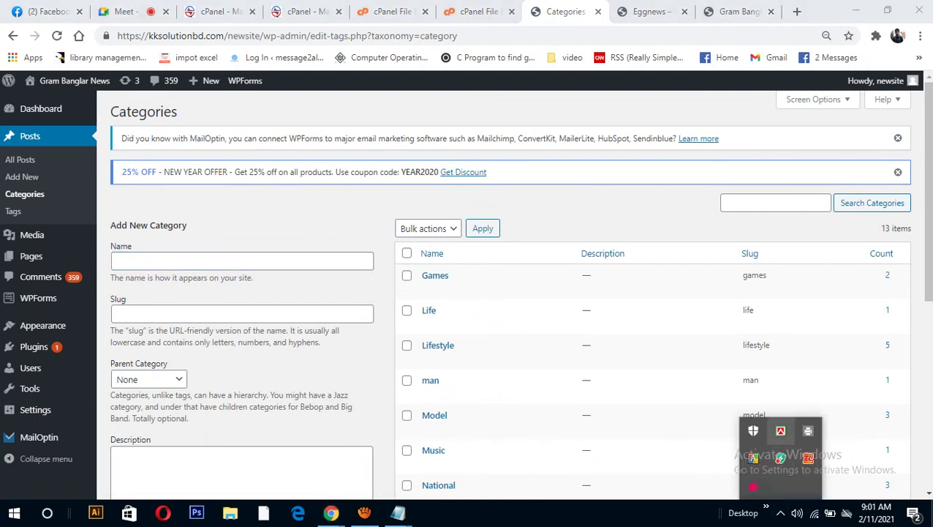
right_click(780, 430)
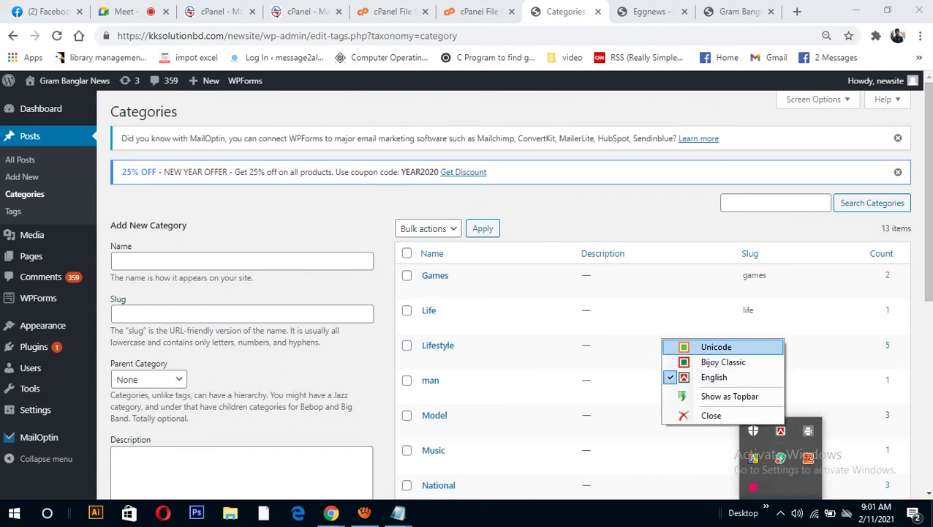
left_click(700, 346)
Quick Edit Games to খেলাধুলা, Lifestyle to লাইফস্টাইল and National to জাতীয়.
left_click(459, 288)
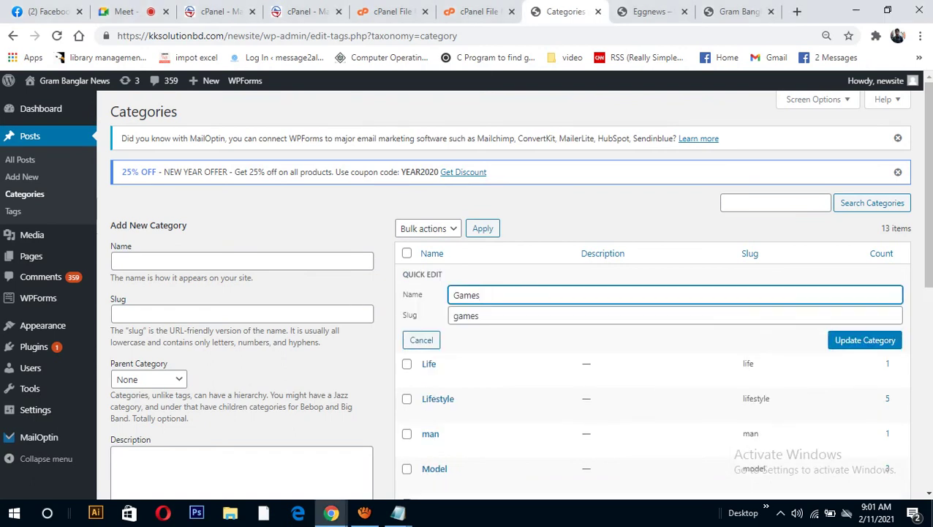
key("ctrl+a")
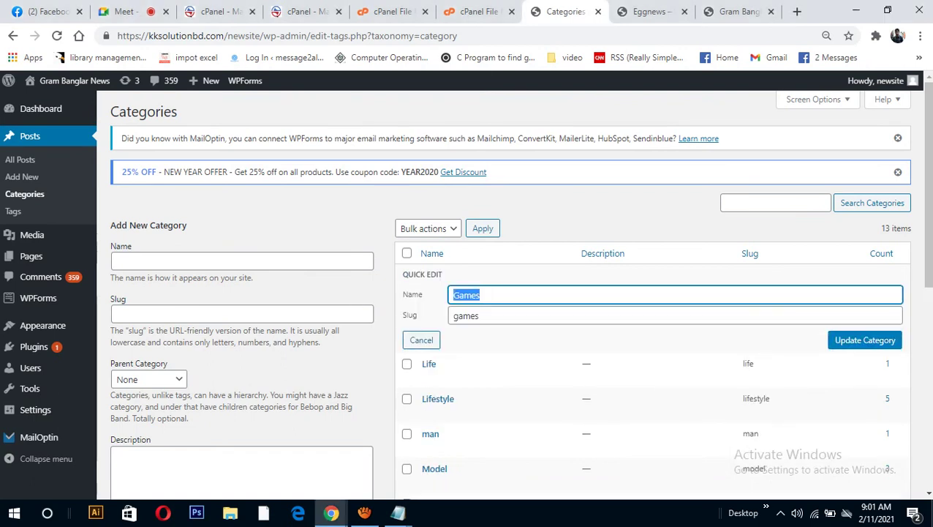
type("খেলাধুলা")
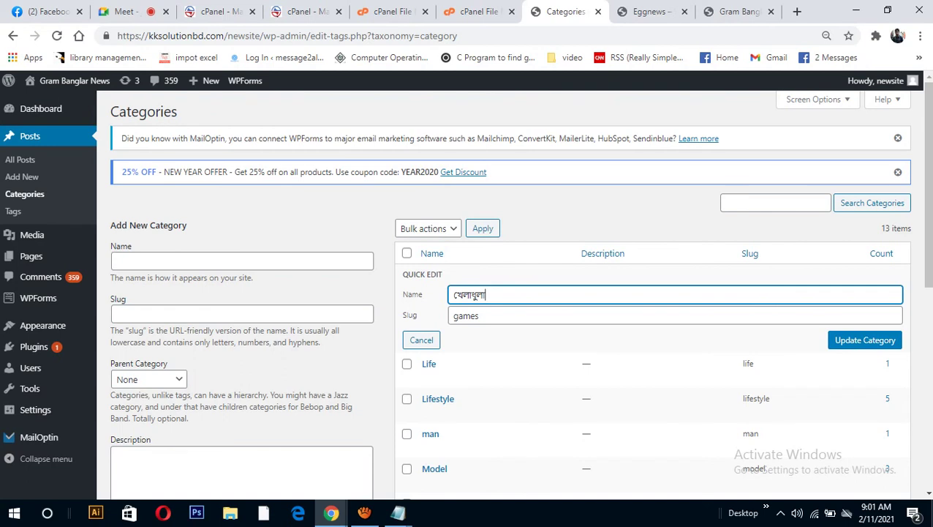
left_click(865, 340)
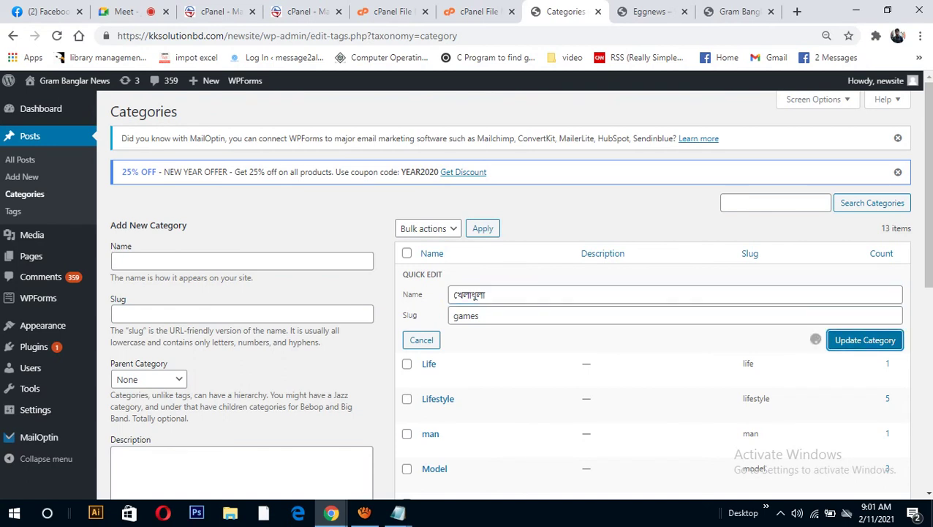
left_click(457, 356)
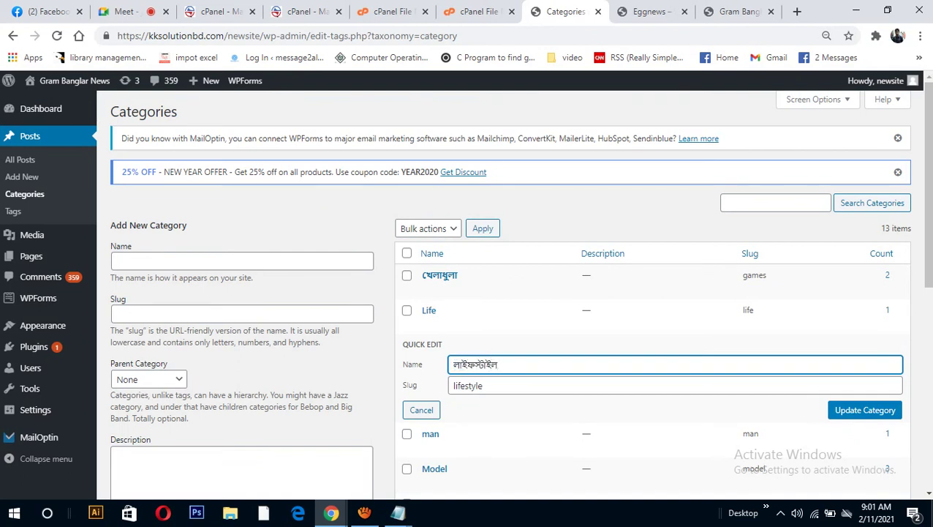
key("Return")
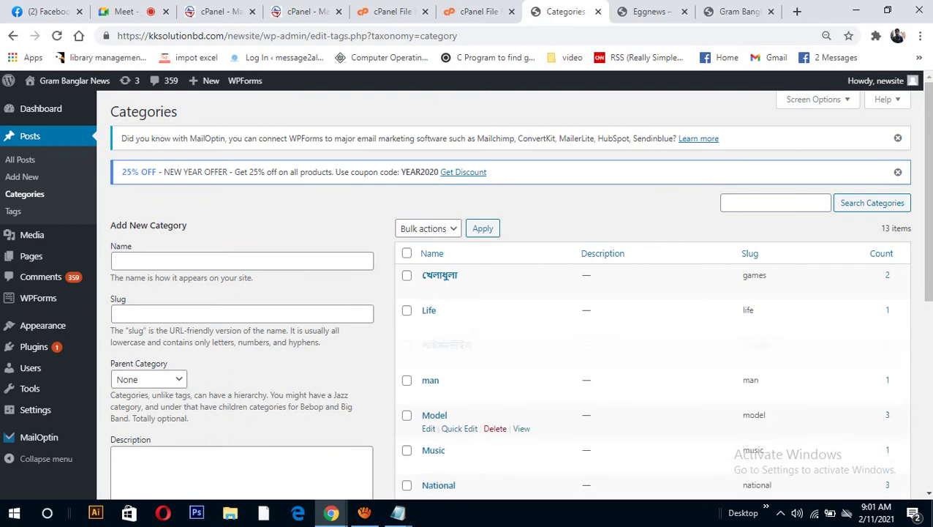
scroll(463, 399, "down", 2)
left_click(459, 362)
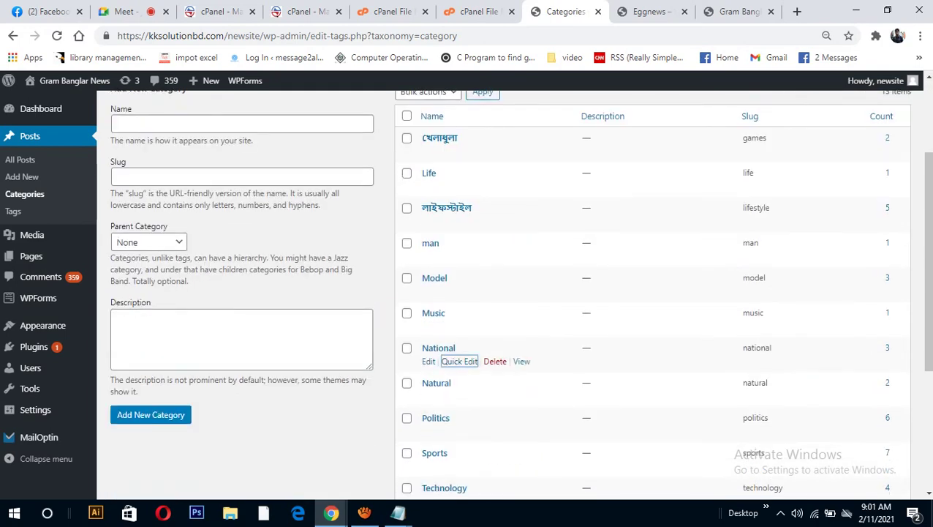
type("জা")
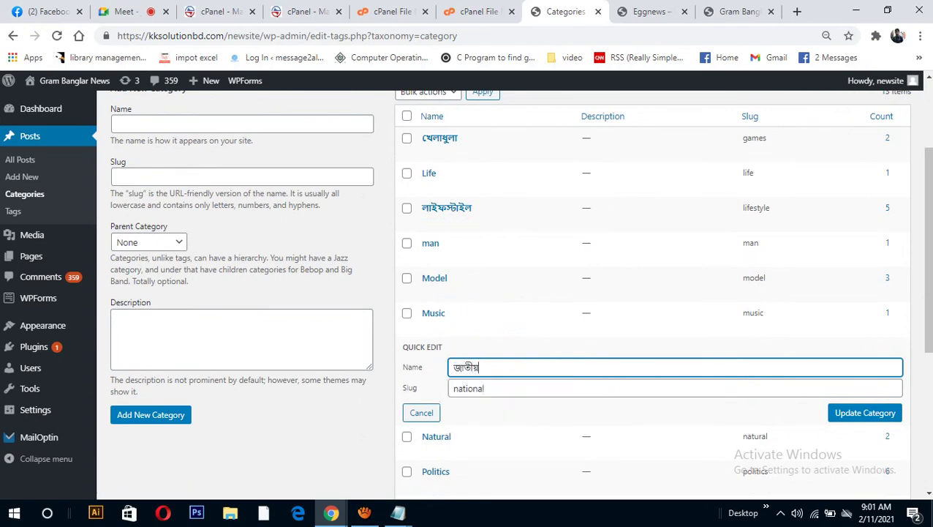
type("তীয়")
key("Return")
Reload the Eggnews demo page to check the renamed categories.
key("ctrl+Tab")
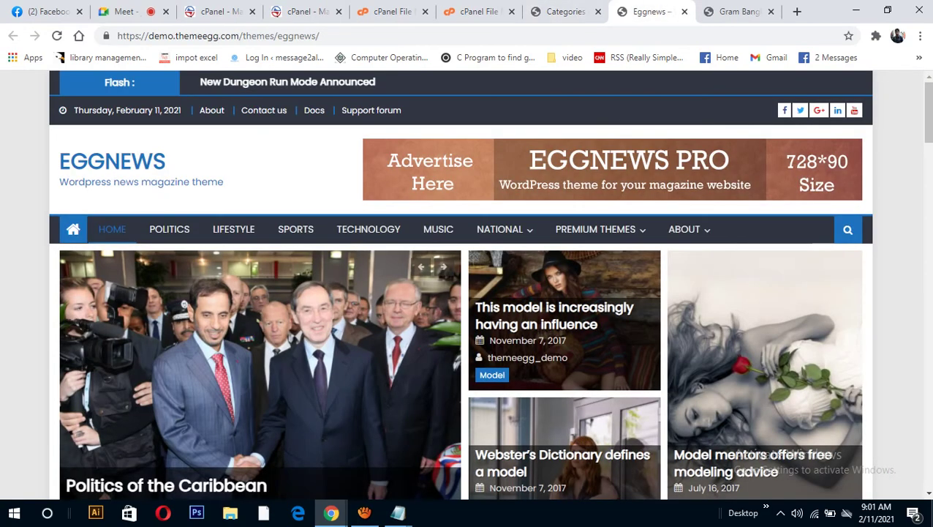
left_click(57, 35)
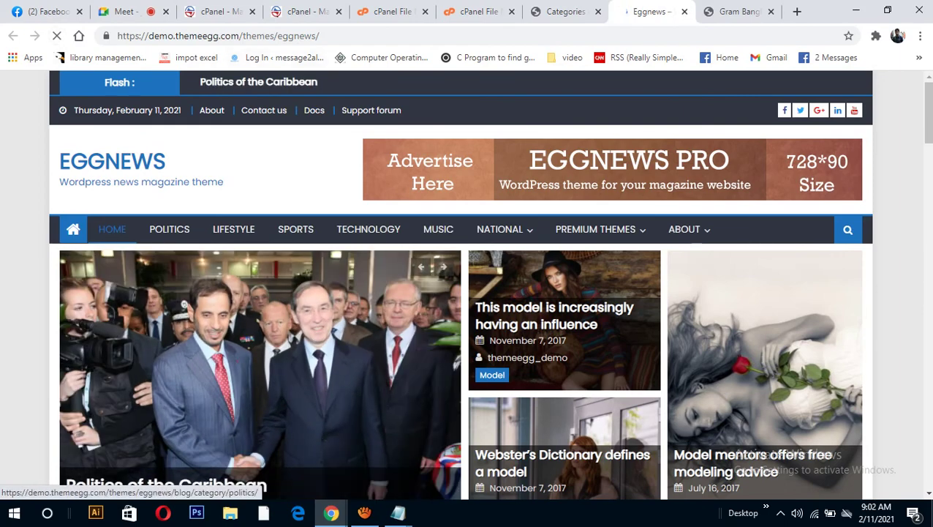
scroll(410, 270, "down", 6)
scroll(439, 271, "up", 6)
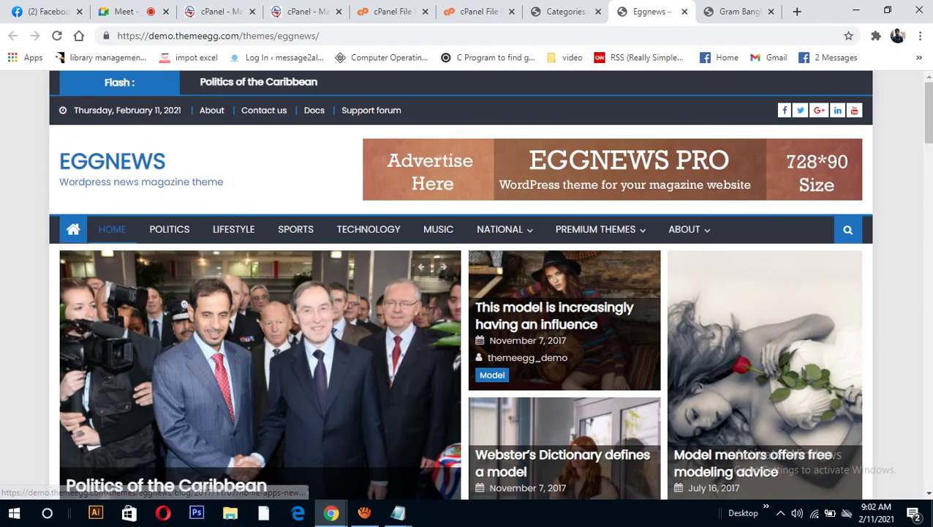
left_click(566, 11)
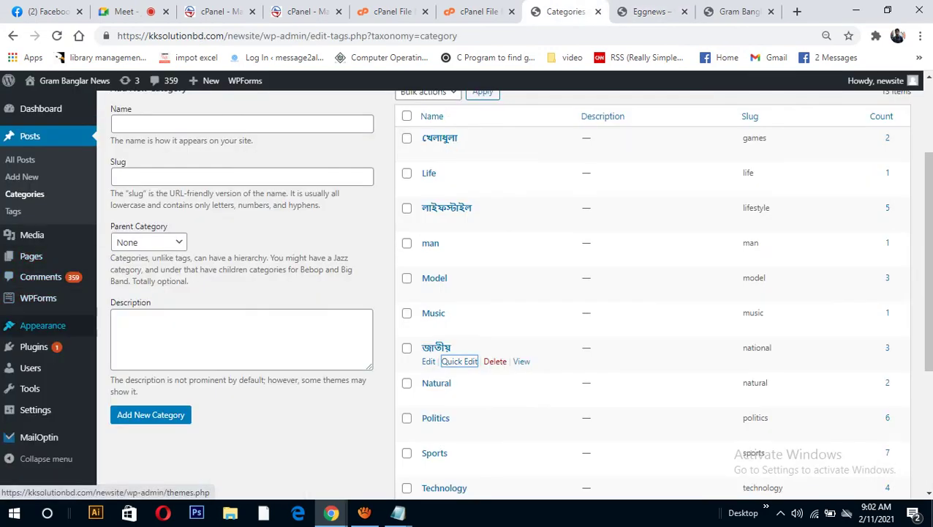
Open Appearance > Menus and expand the Categories panel.
mouse_move(42, 325)
left_click(117, 360)
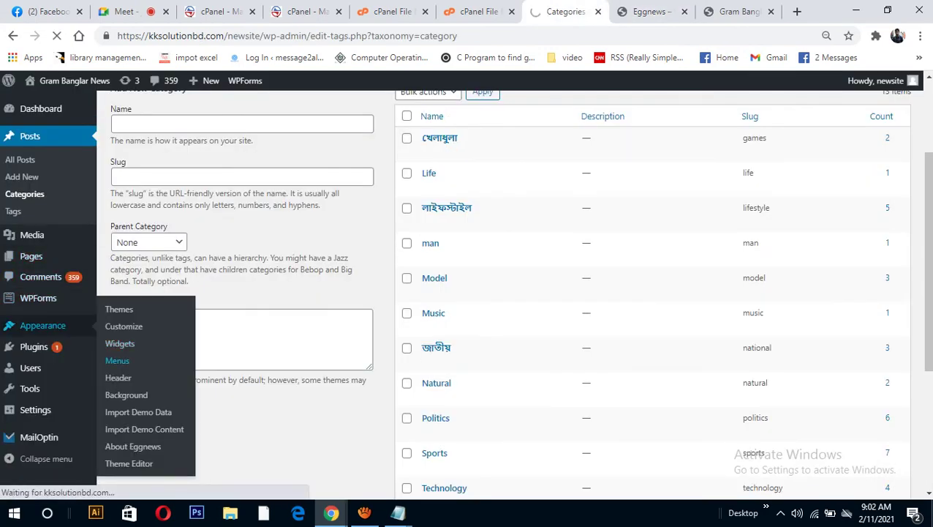
scroll(512, 292, "down", 3)
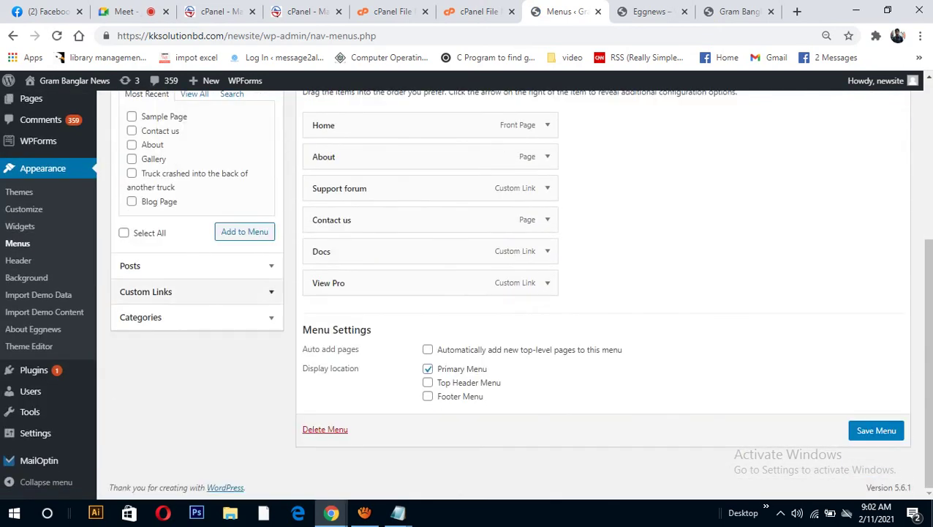
left_click(197, 317)
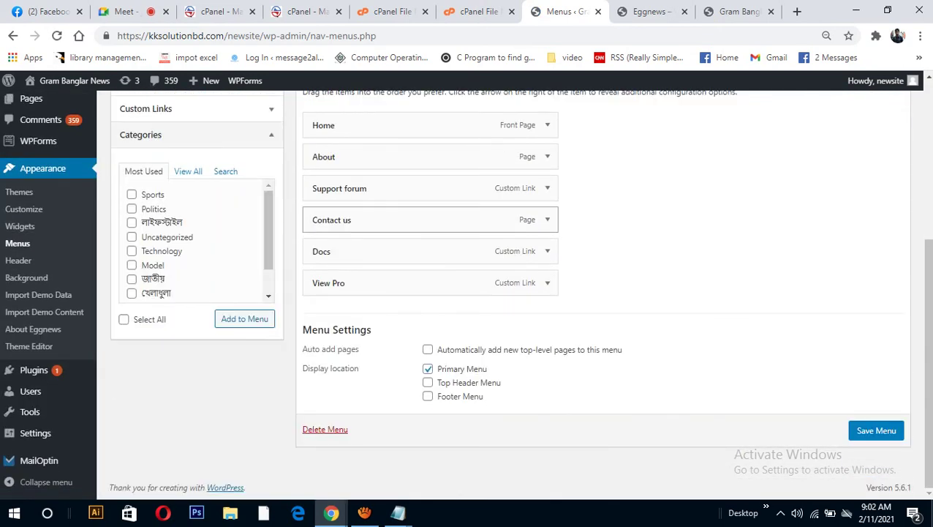
scroll(512, 293, "up", 4)
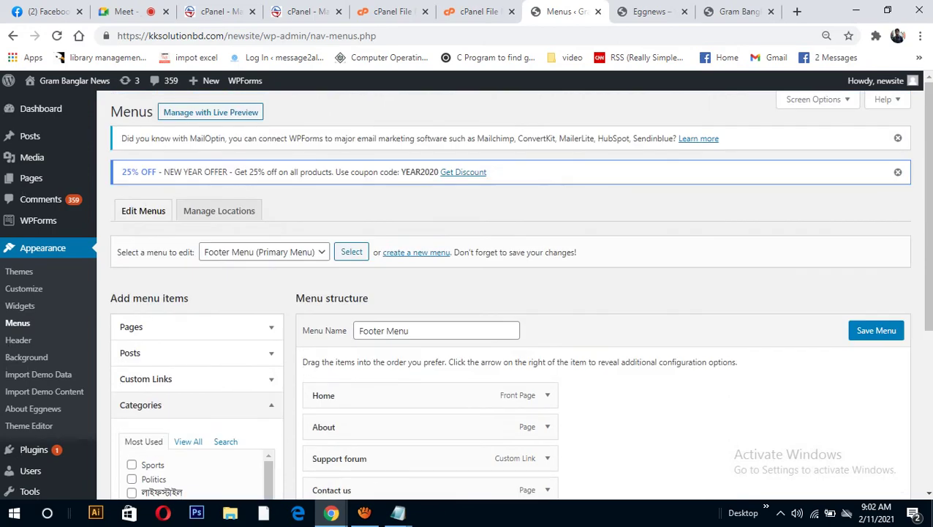
Compare with the Eggnews demo's navigation bar, close that tab, and begin a new menu.
left_click(648, 11)
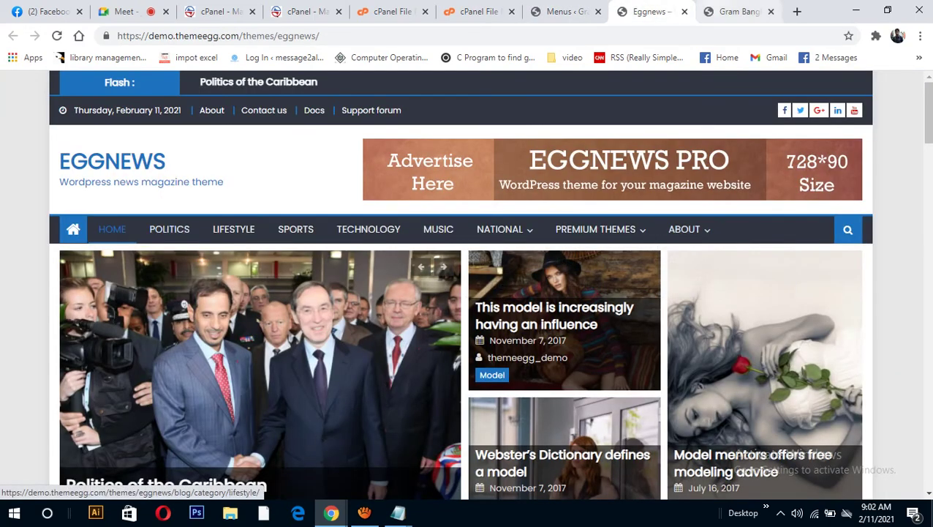
left_click(684, 11)
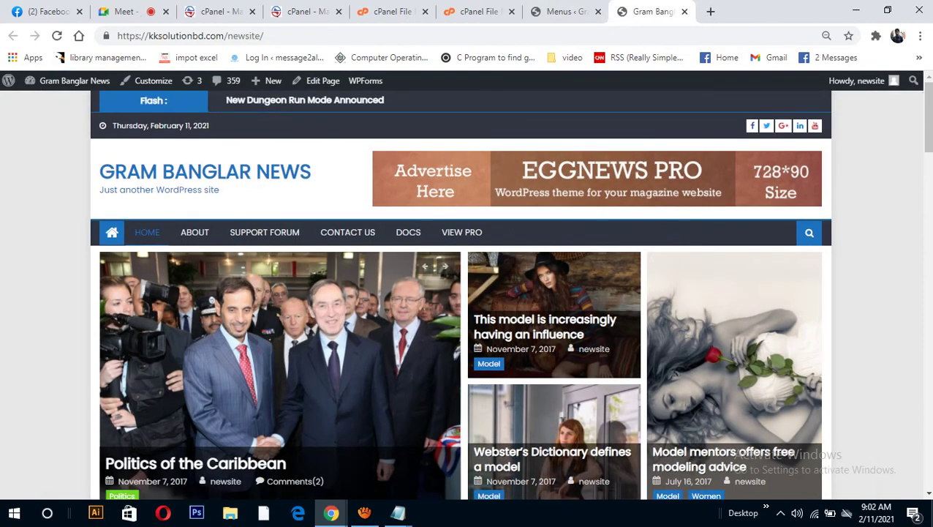
key("ctrl+shift+Tab")
scroll(512, 293, "down", 3)
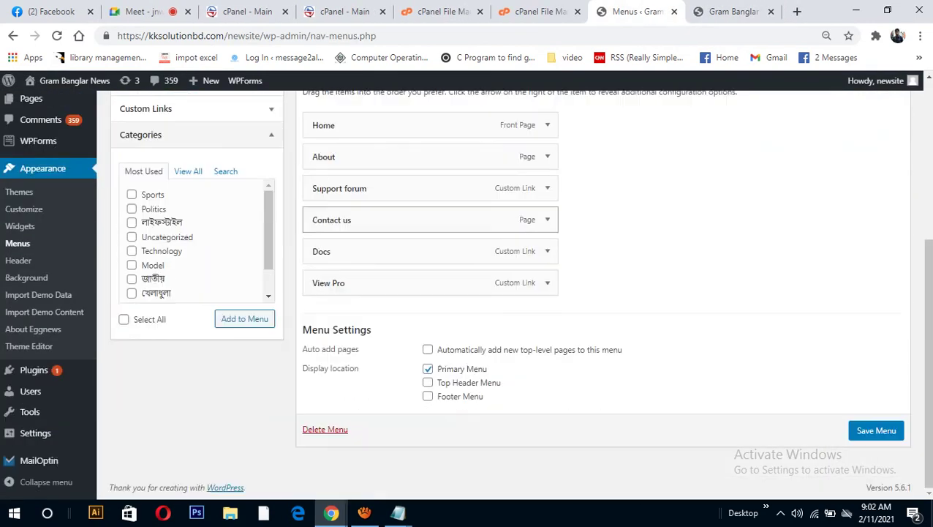
scroll(512, 292, "up", 3)
left_click(416, 252)
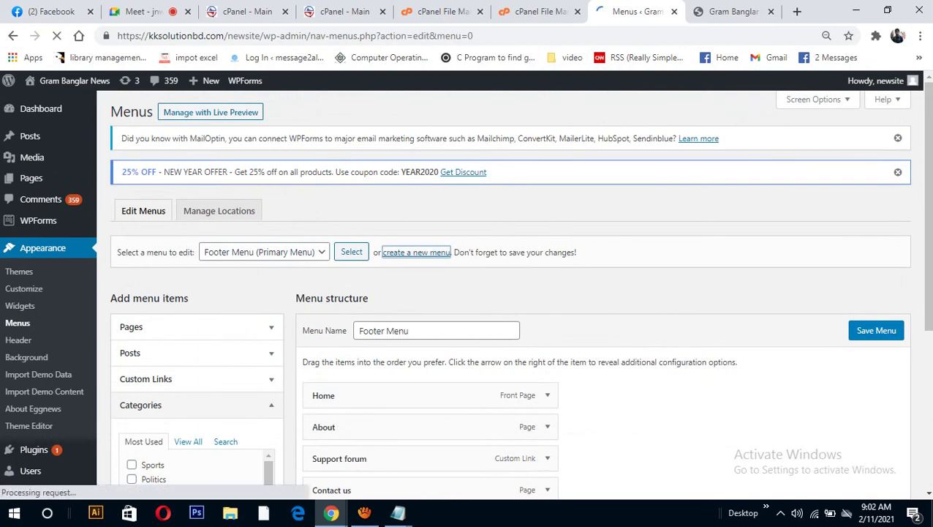
Try naming the menu with the saved suggestion Main Menu and submitting it.
left_click(437, 331)
left_click(386, 359)
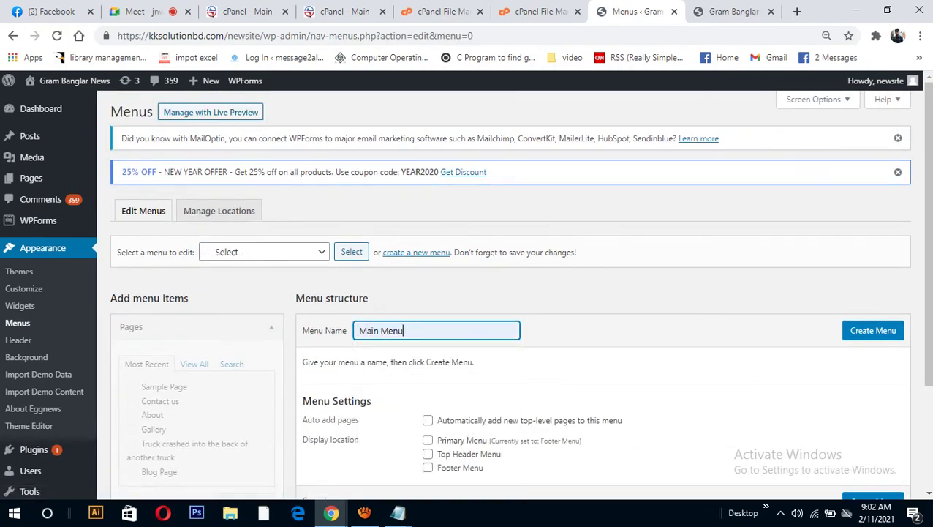
left_click(874, 331)
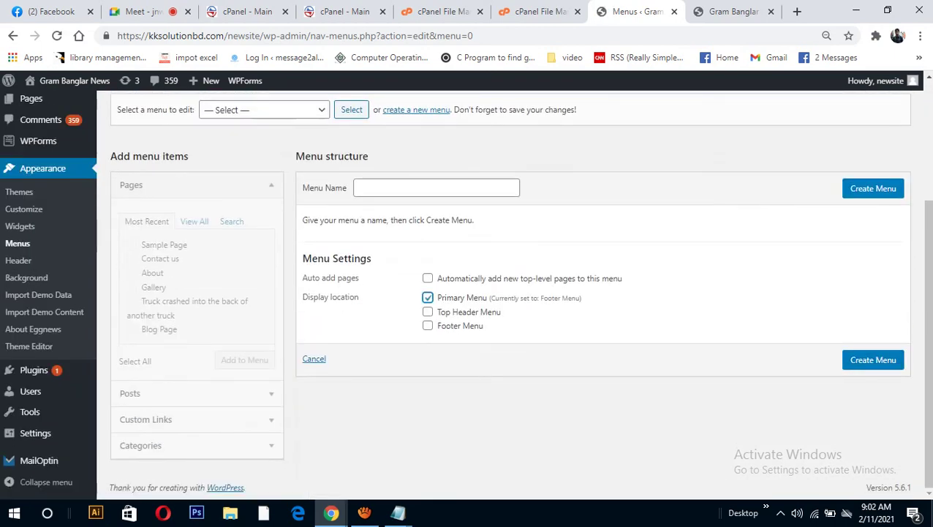
left_click(436, 188)
left_click(386, 217)
left_click(873, 188)
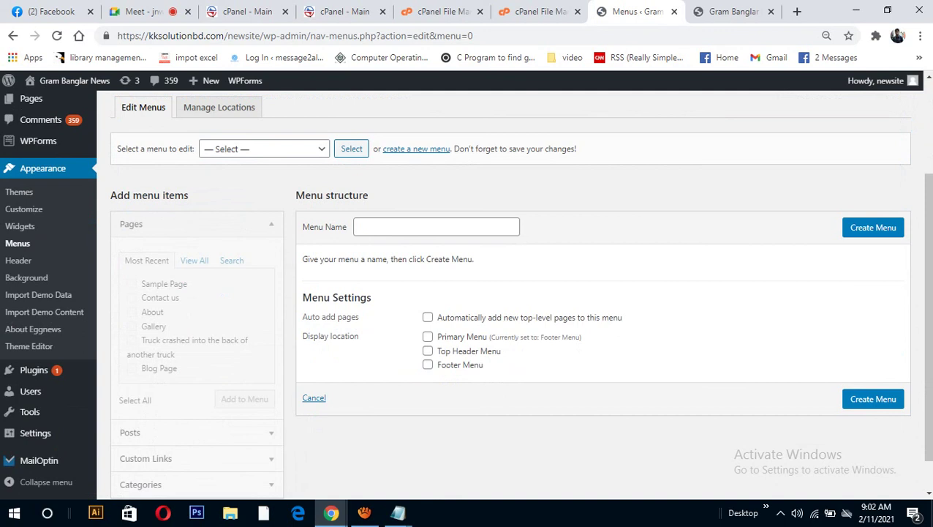
Create the menu named Top Navigation and save it as the Primary Menu.
left_click(436, 227)
key("Down")
key("Down")
key("Down")
key("Down")
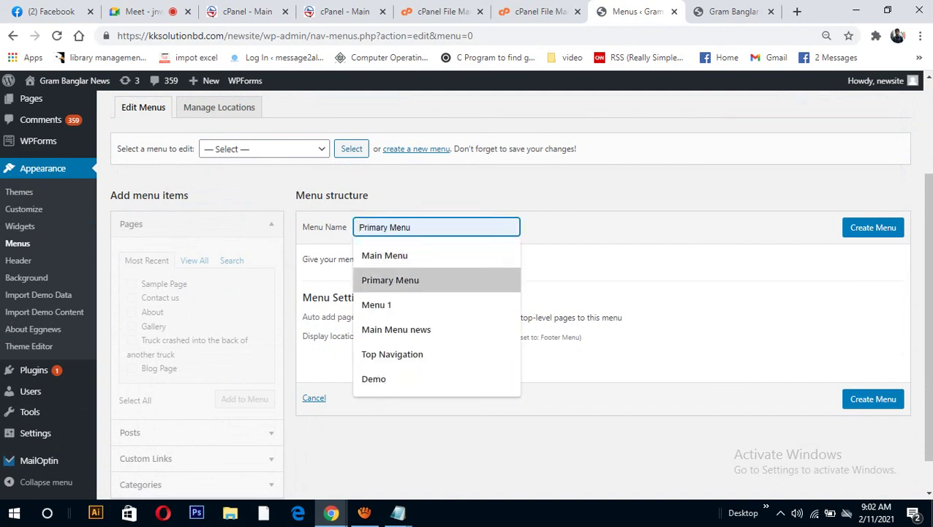
key("Down")
key("Return")
key("Tab")
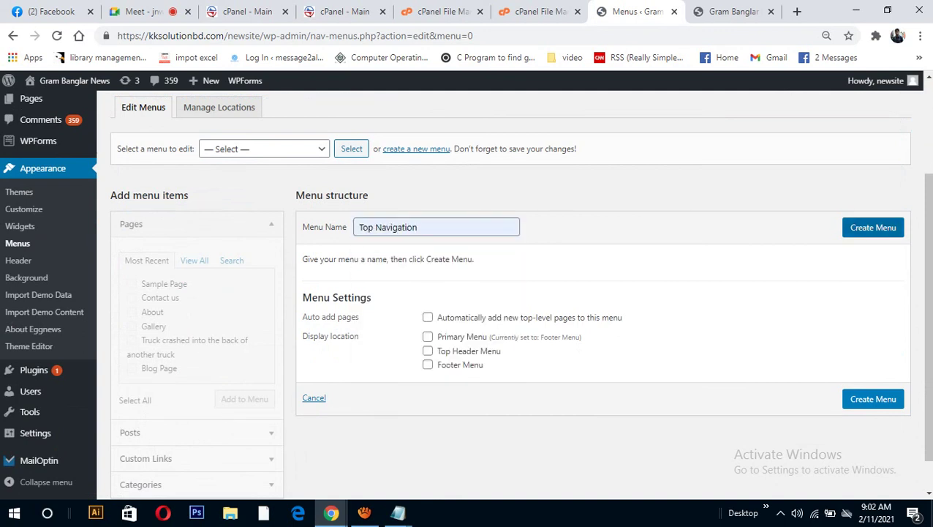
key("Return")
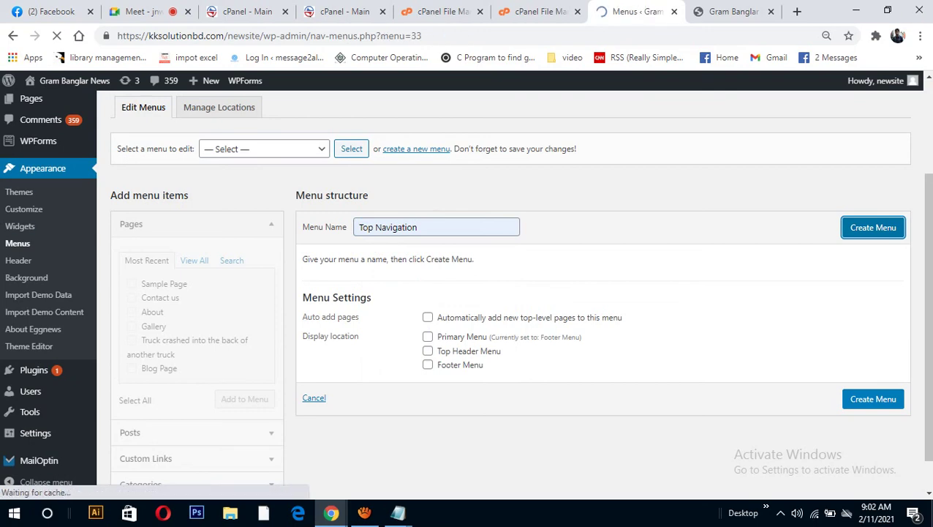
scroll(510, 295, "down", 3)
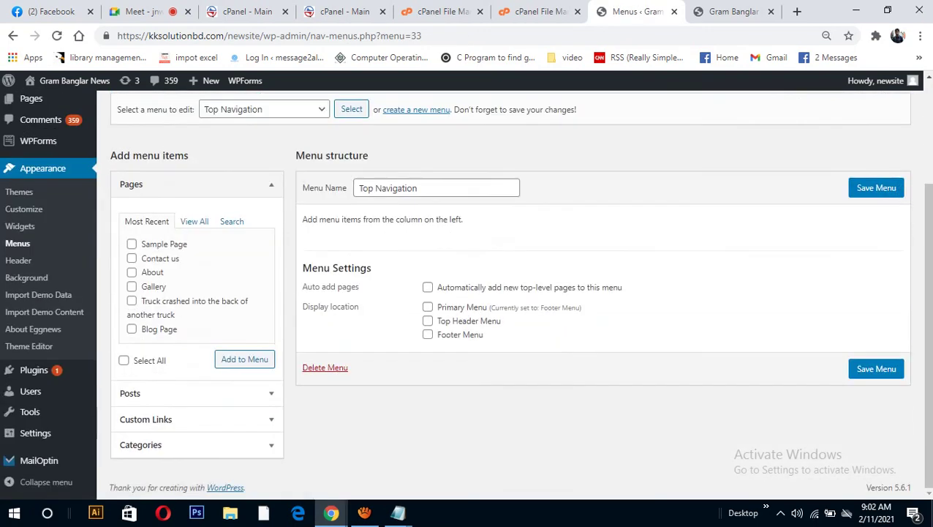
left_click(876, 369)
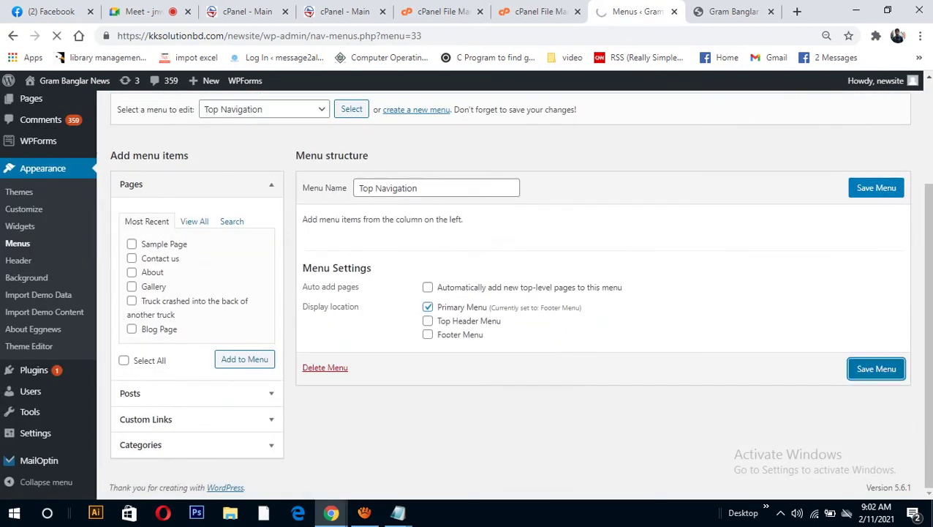
scroll(158, 371, "down", 3)
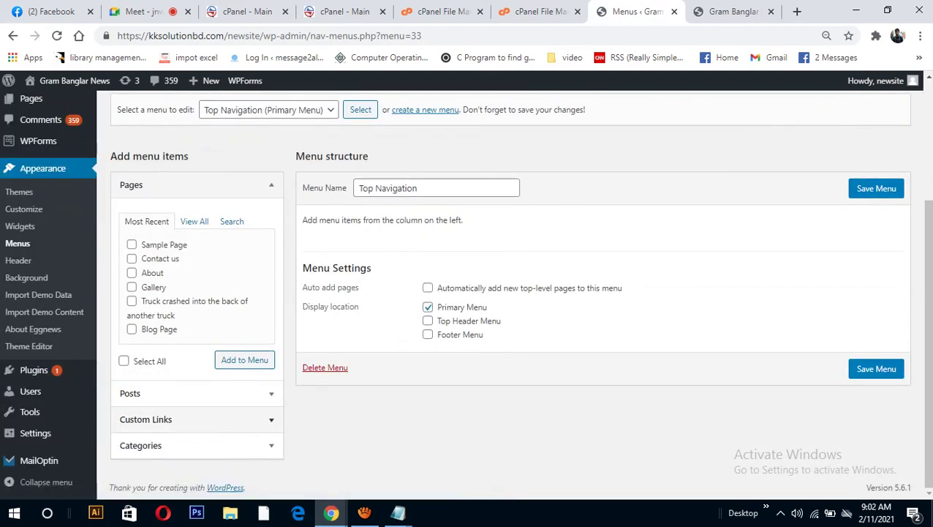
Add every category to the Top Navigation menu, save it, and reload the live site to check.
left_click(168, 445)
left_click(188, 300)
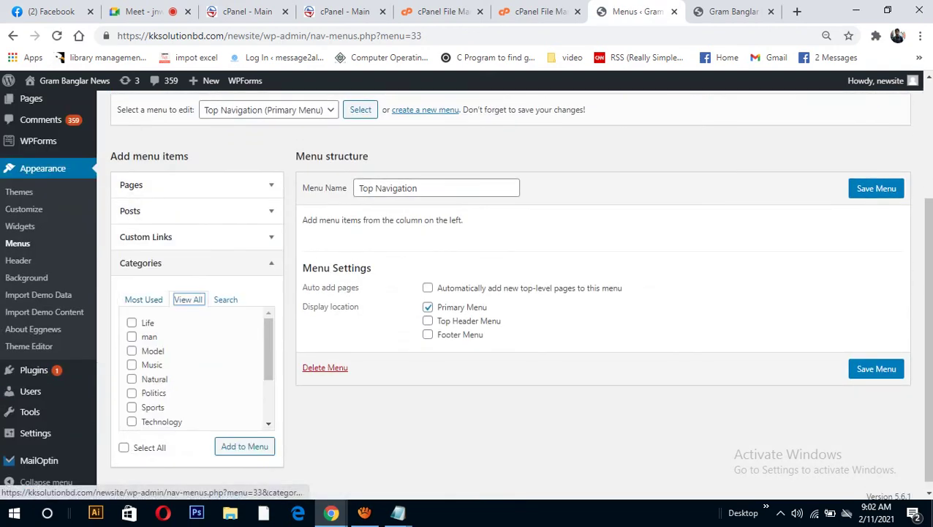
scroll(194, 366, "down", 3)
scroll(193, 366, "down", 1)
left_click(124, 438)
left_click(245, 438)
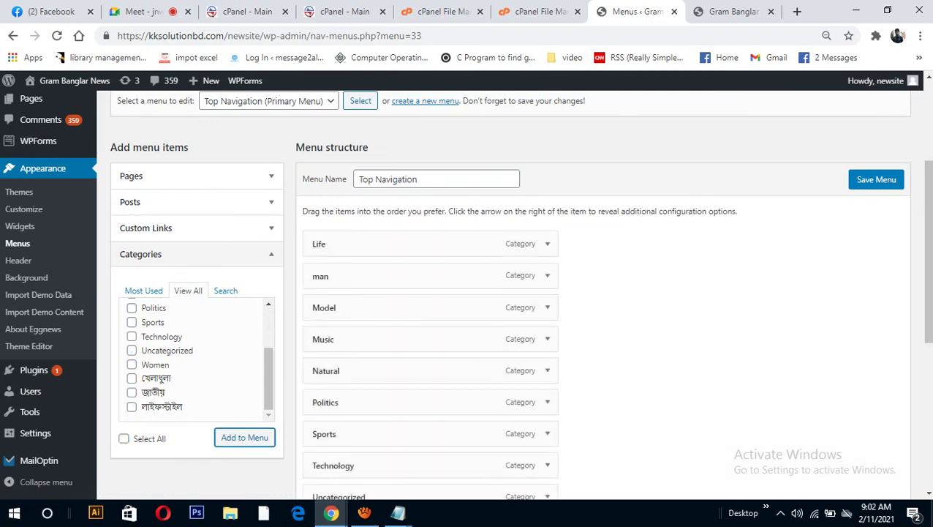
left_click(876, 179)
left_click(731, 11)
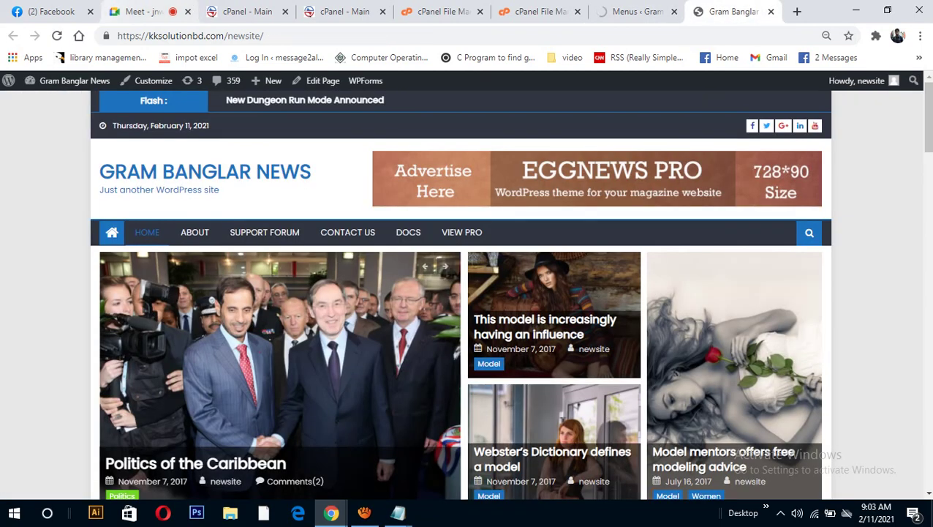
left_click(57, 35)
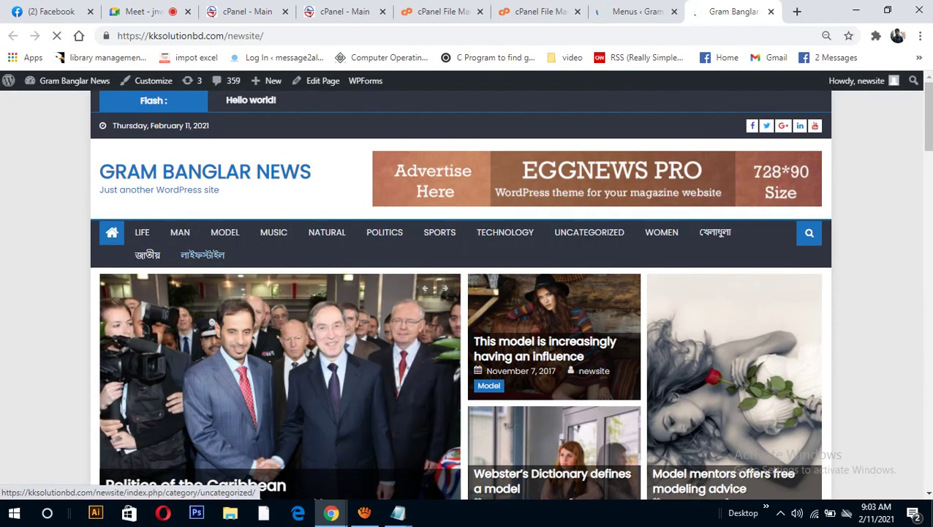
left_click(636, 11)
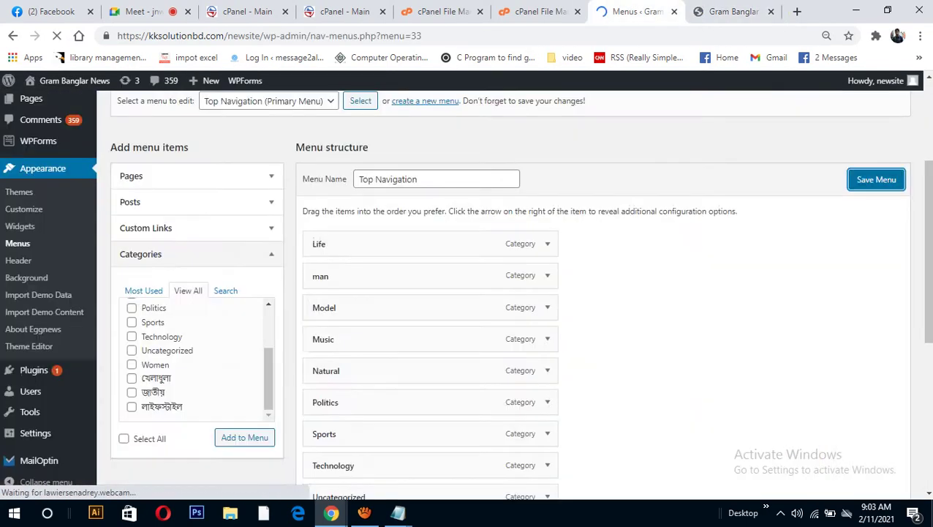
Nest man, Model and Music as sub items under Life, save, and refresh the site.
scroll(430, 324, "down", 2)
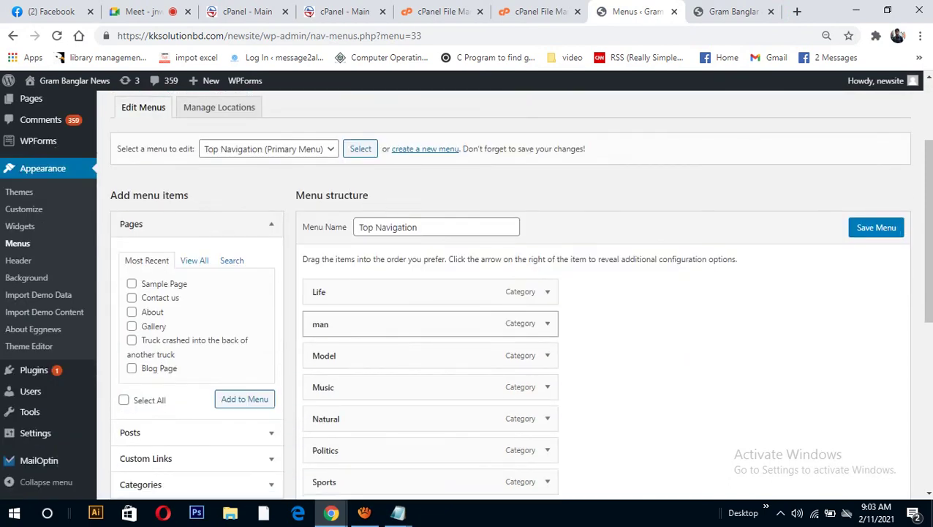
left_click_drag(430, 324, 448, 324)
left_click_drag(430, 356, 468, 355)
left_click_drag(430, 387, 486, 387)
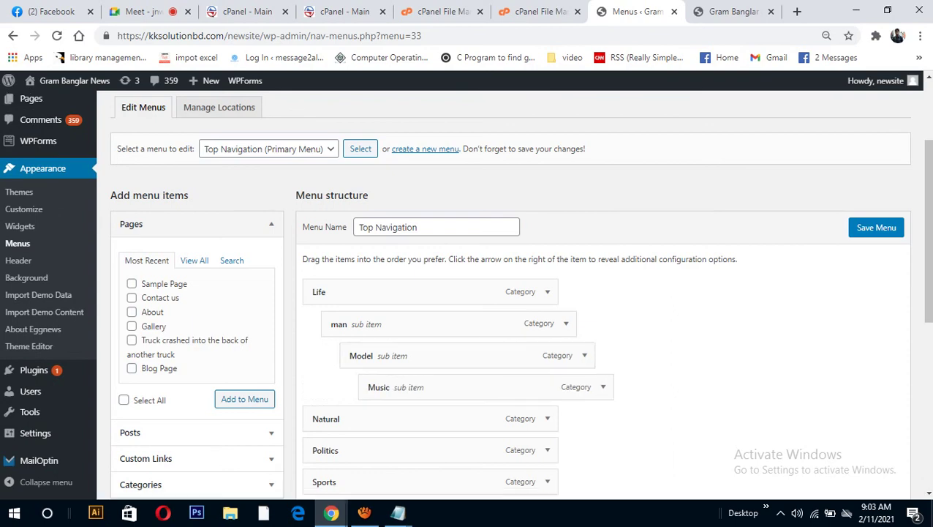
left_click(876, 227)
left_click(732, 11)
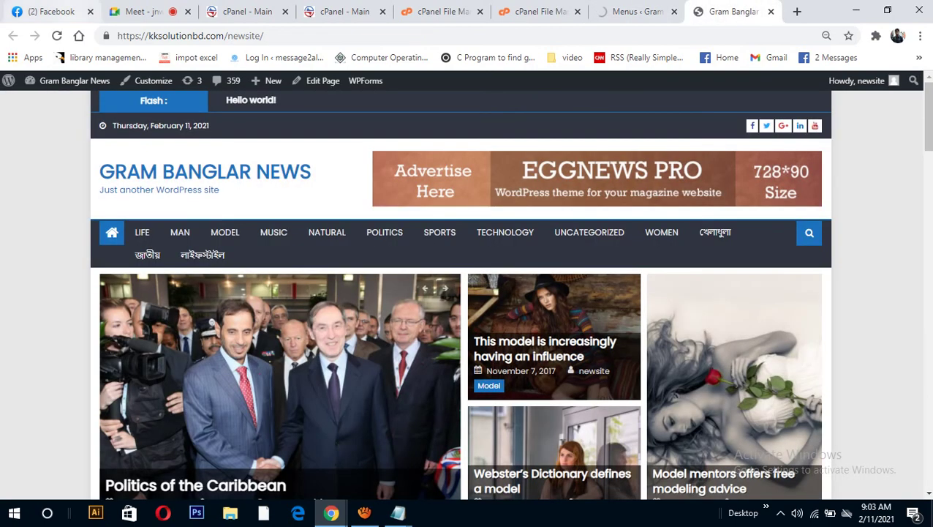
key("F5")
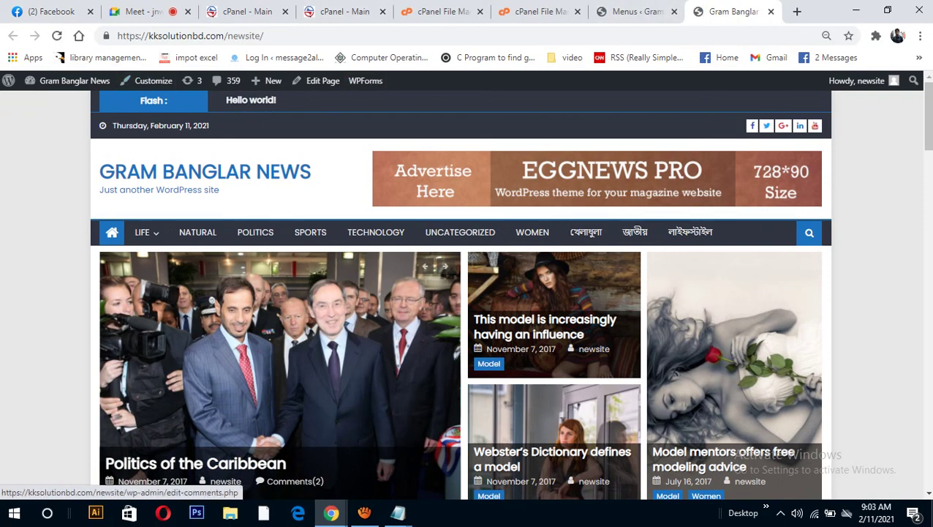
left_click(637, 11)
scroll(512, 293, "down", 2)
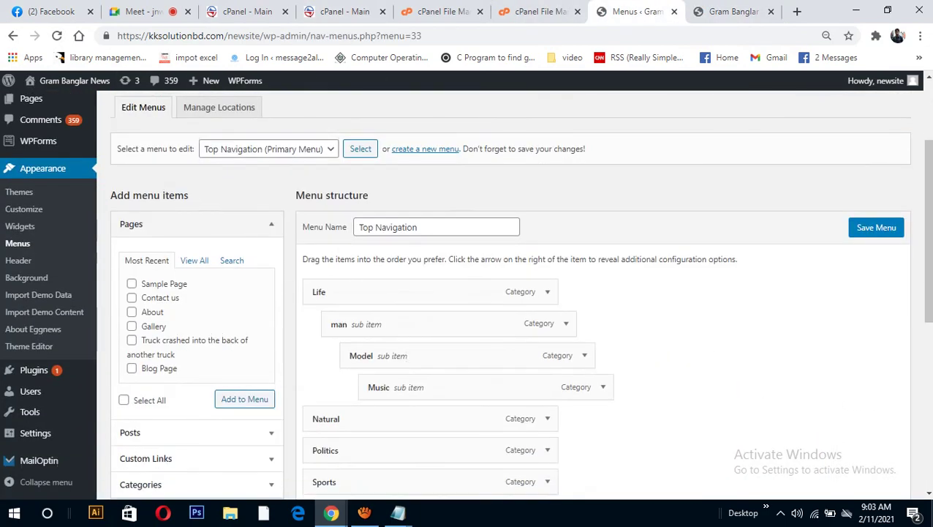
Load Top Menu, save it in the Top Header location, and reload the live site's top bar.
left_click(267, 149)
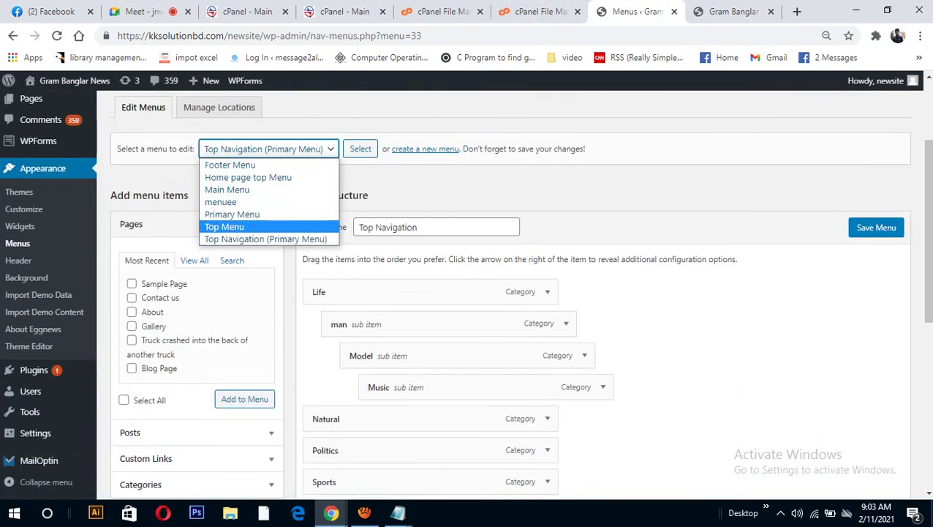
left_click(225, 226)
key("Tab")
key("Return")
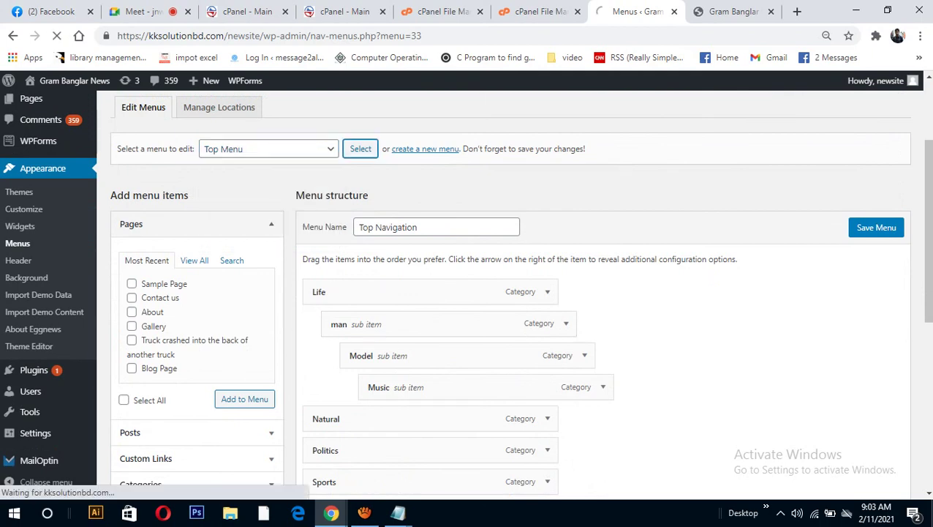
scroll(512, 292, "down", 3)
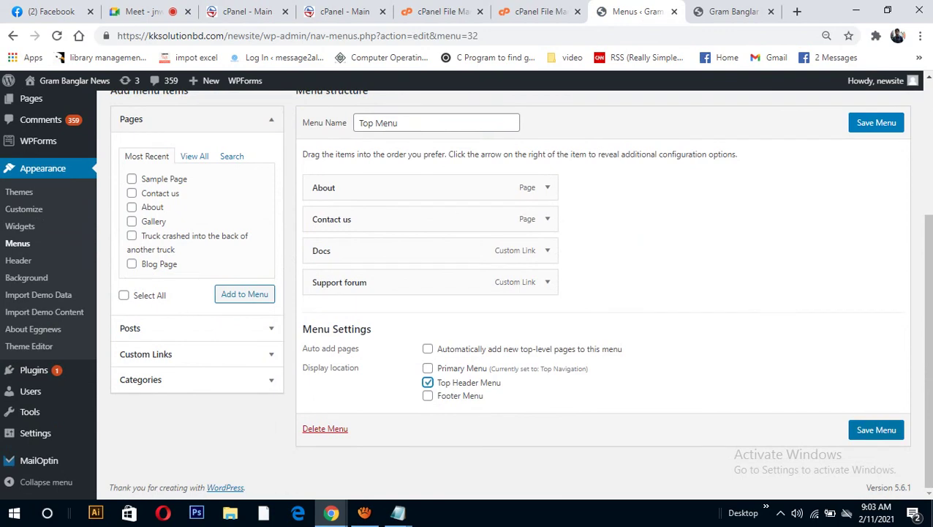
left_click(876, 431)
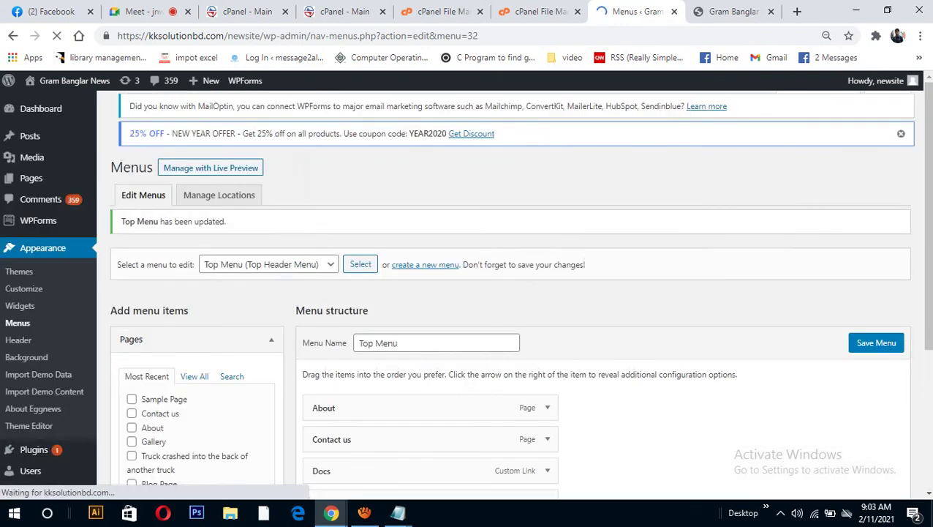
left_click(733, 11)
left_click(56, 35)
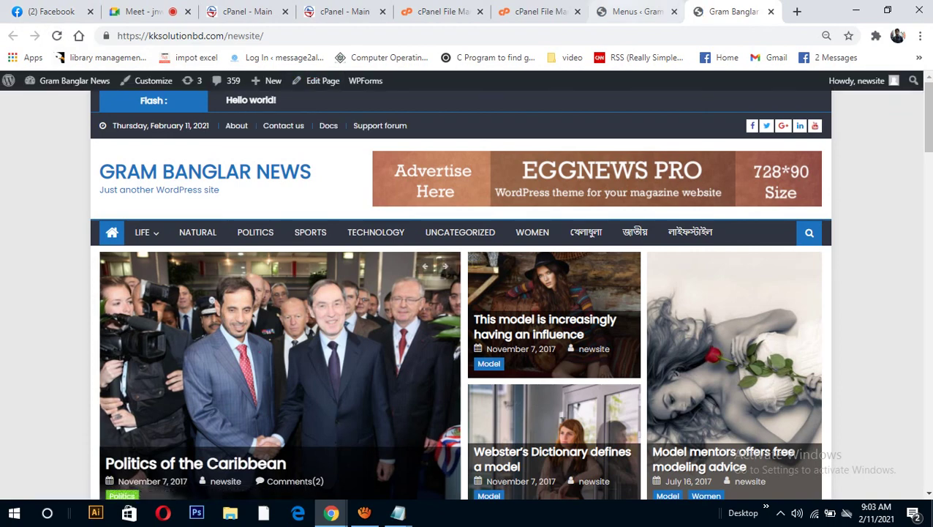
left_click(633, 12)
Load the Footer Menu, save it, and view the live site.
scroll(512, 292, "down", 3)
scroll(512, 292, "up", 2)
left_click(267, 181)
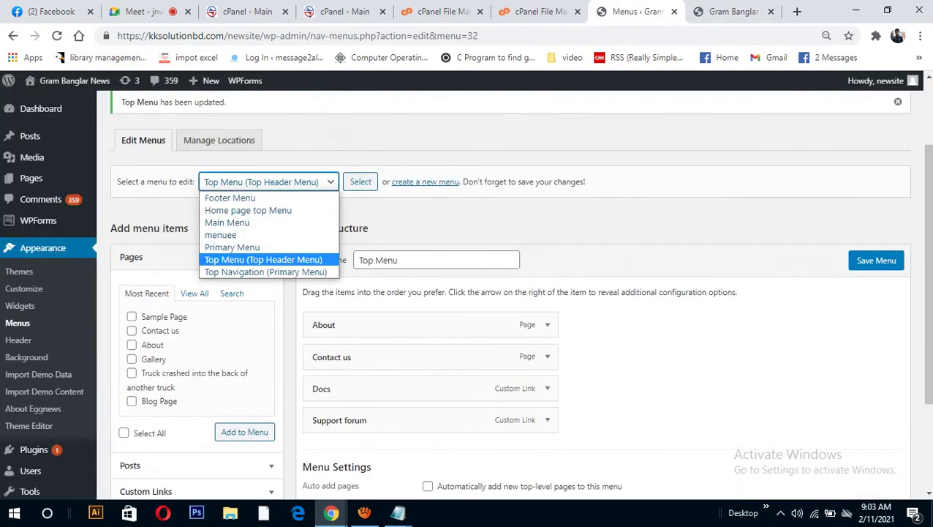
key("Return")
key("Tab")
key("Return")
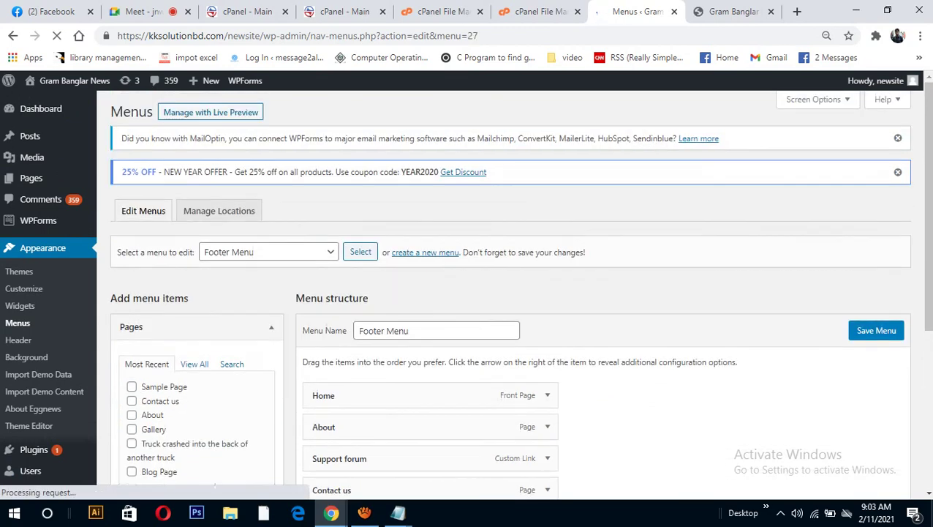
scroll(512, 292, "down", 5)
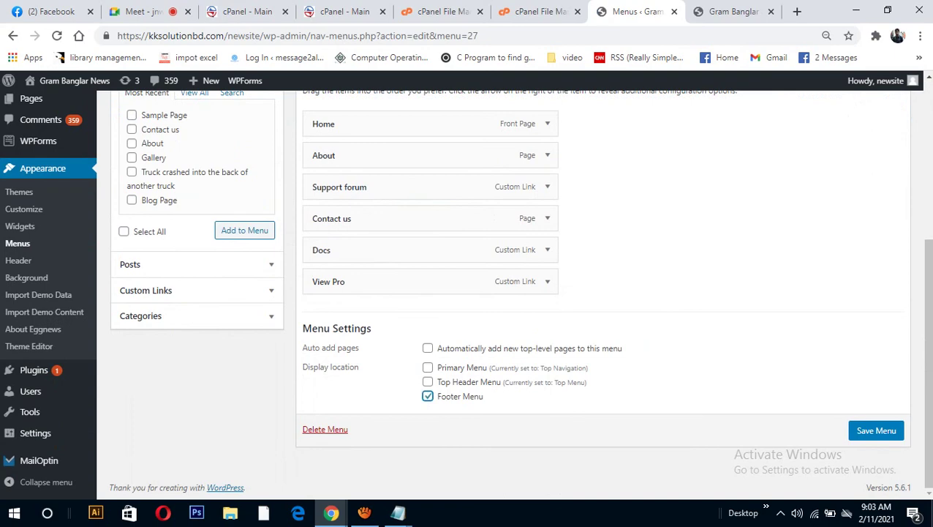
left_click(876, 430)
left_click(733, 12)
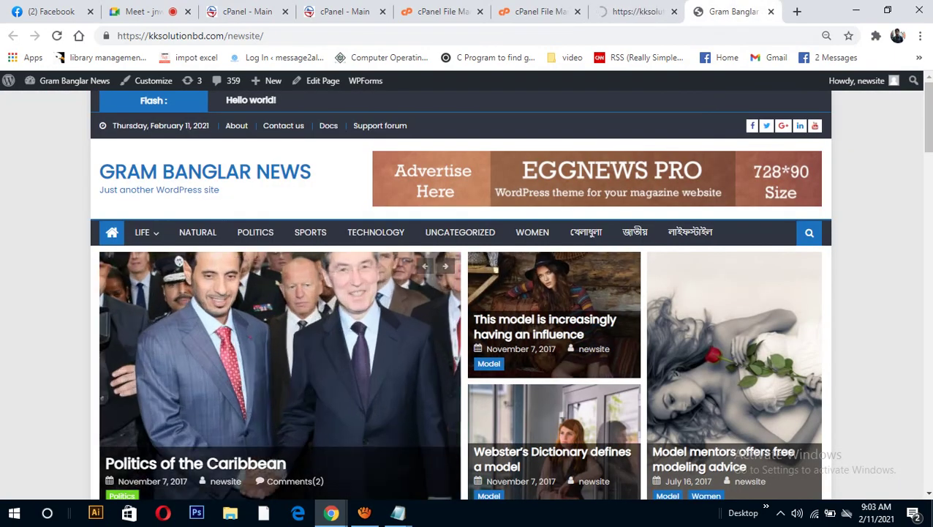
Scroll the home page and open the 'Politics of the Caribbean' post.
scroll(197, 188, "down", 4)
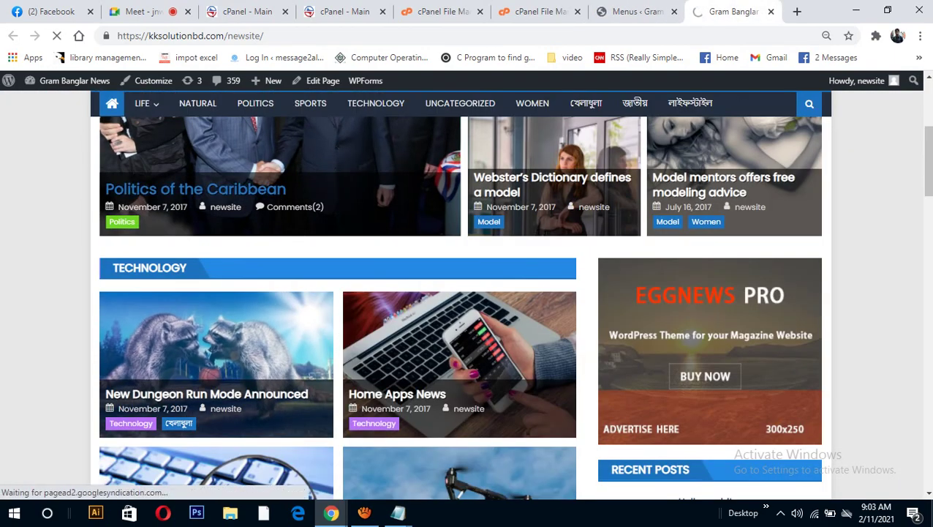
left_click(195, 188)
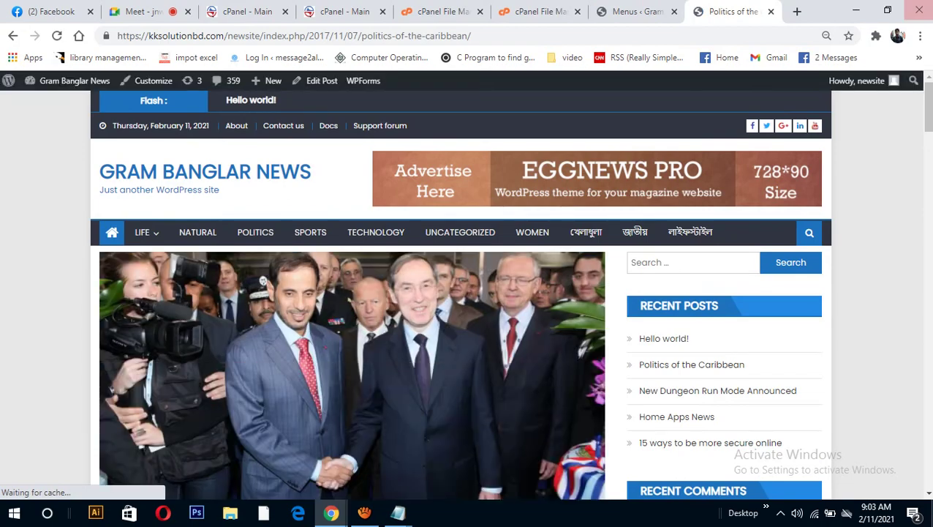
scroll(461, 329, "down", 12)
scroll(461, 329, "up", 15)
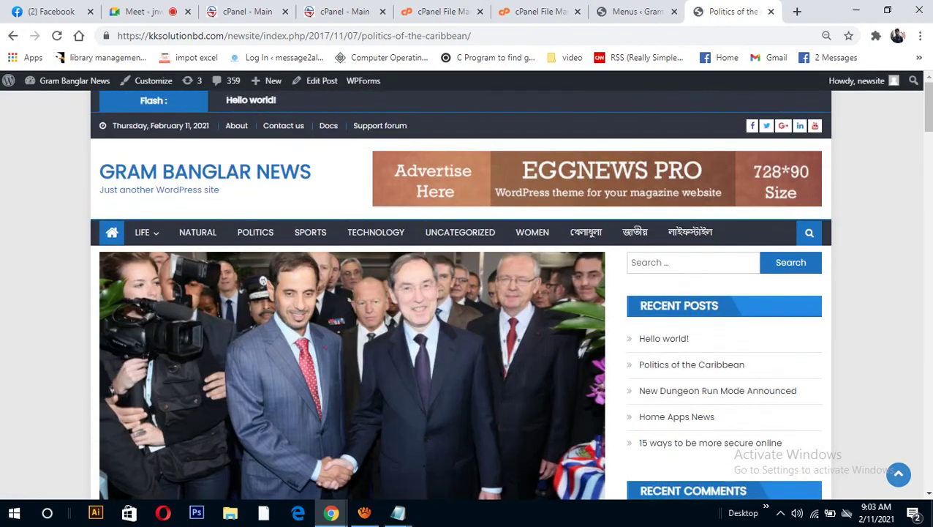
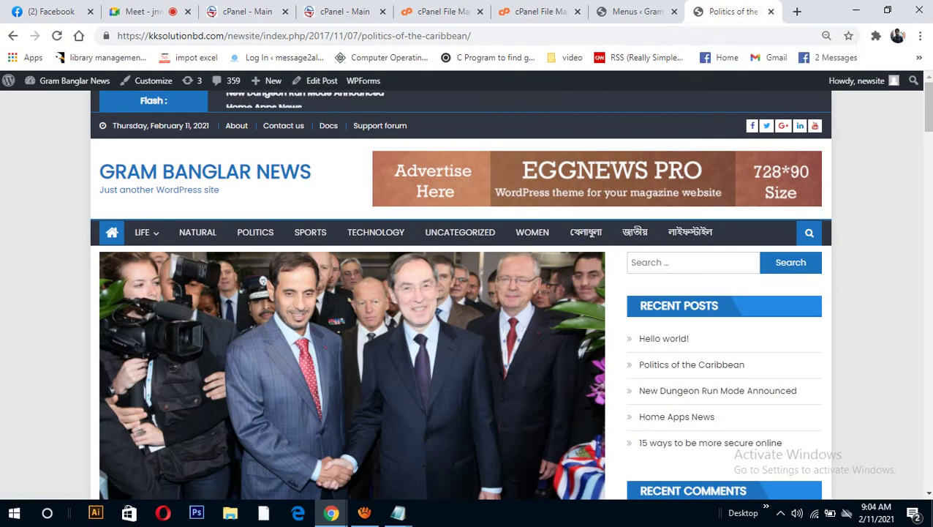
Scroll through the post, then return to the Menus page showing the updated Footer Menu.
scroll(468, 293, "down", 15)
scroll(468, 292, "up", 15)
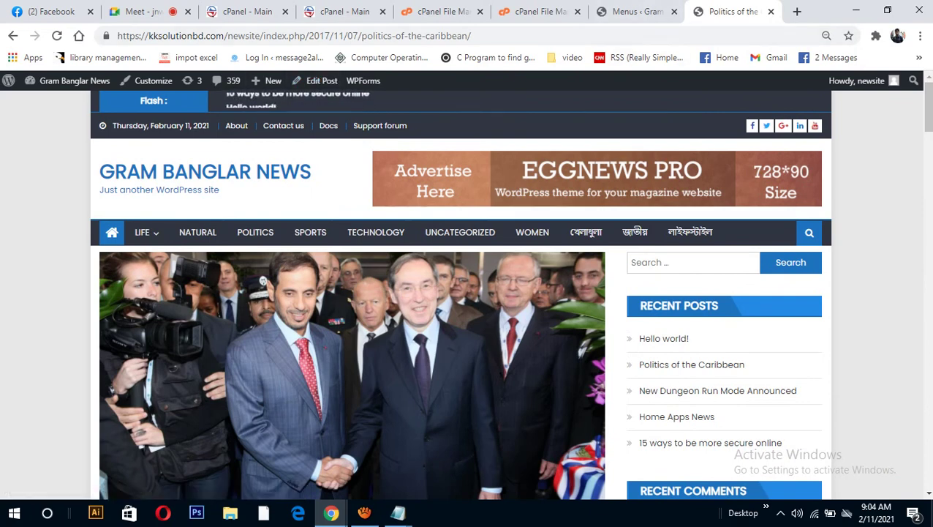
left_click(633, 11)
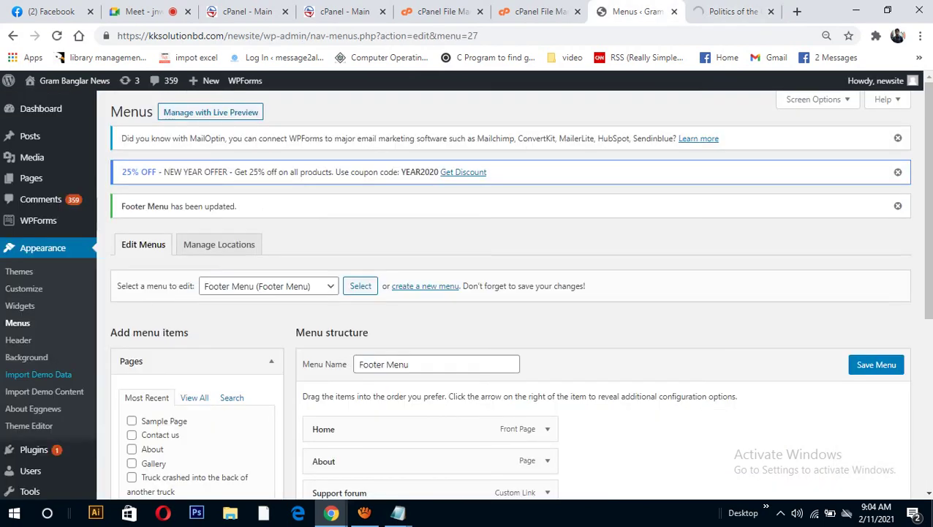
Open the Customizer's Header Settings > Top Header Section panel with the news ticker options.
scroll(37, 409, "down", 3)
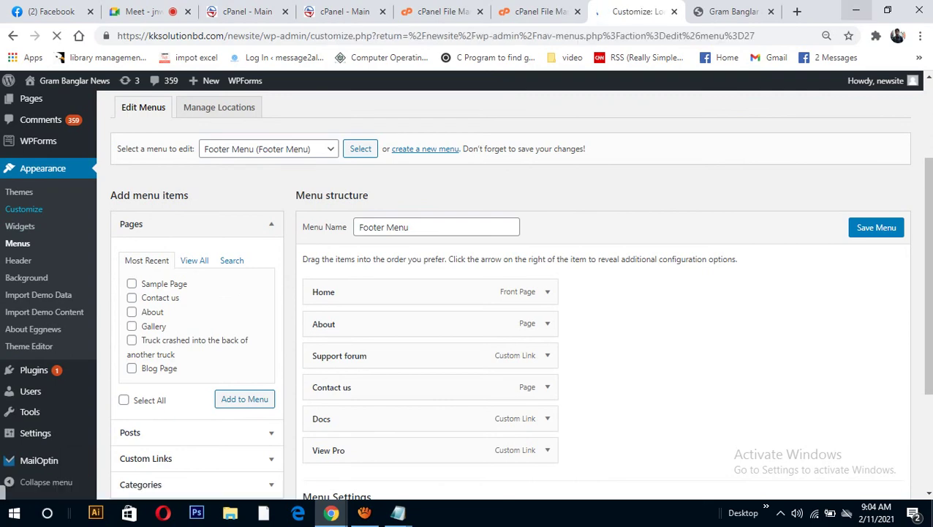
left_click(731, 11)
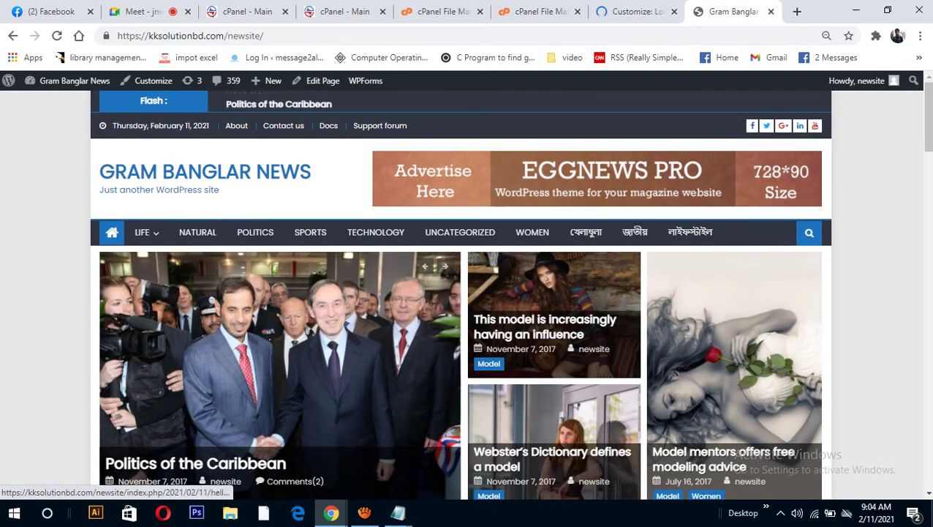
key("ctrl+shift+Tab")
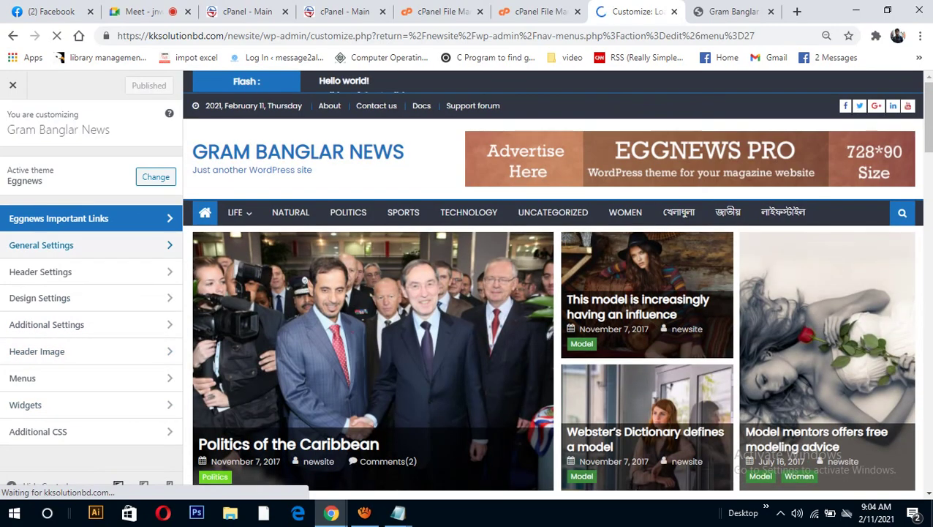
left_click(41, 245)
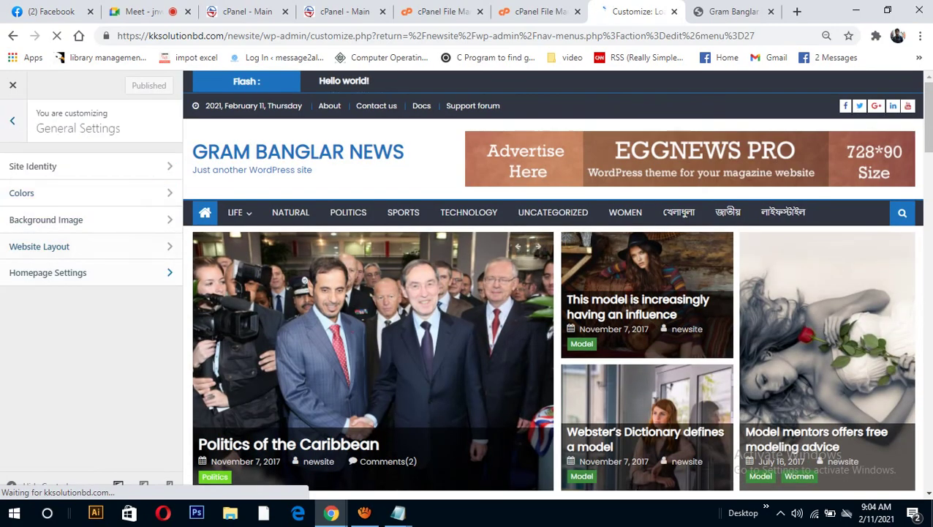
key("Escape")
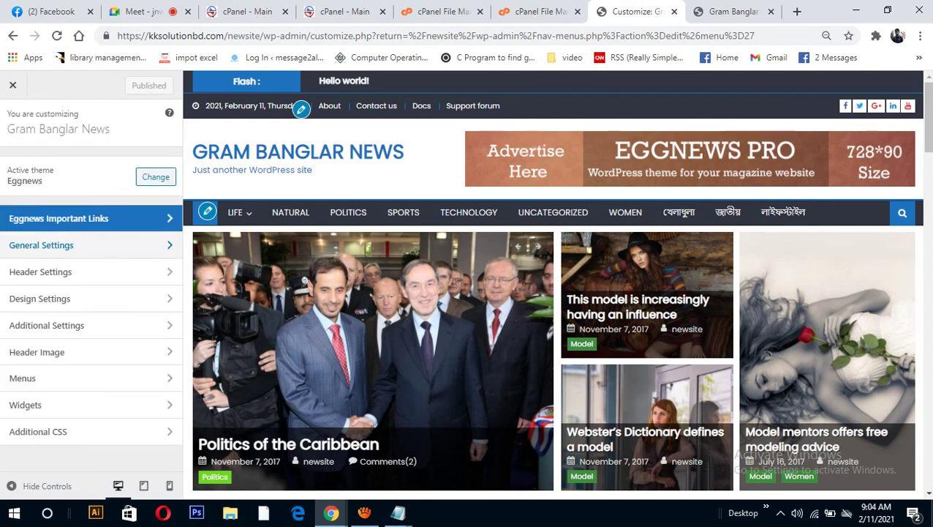
left_click(44, 271)
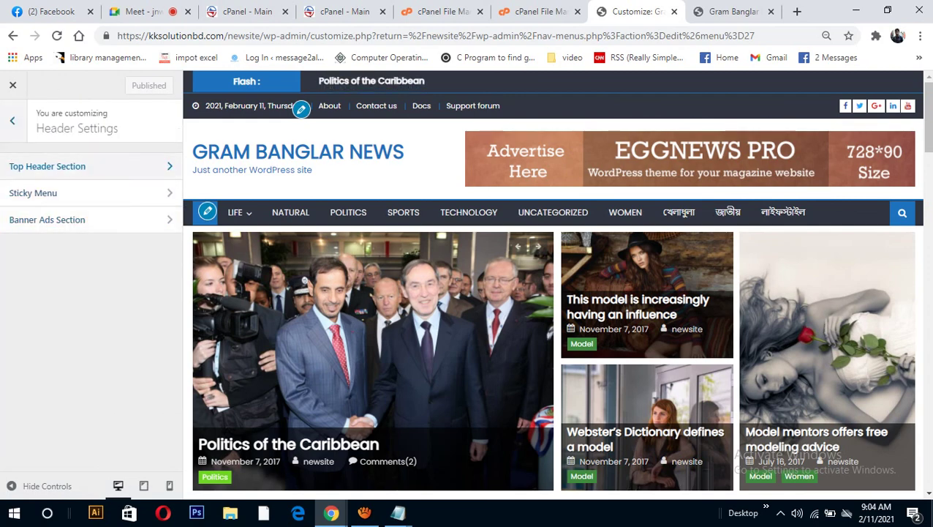
left_click(47, 166)
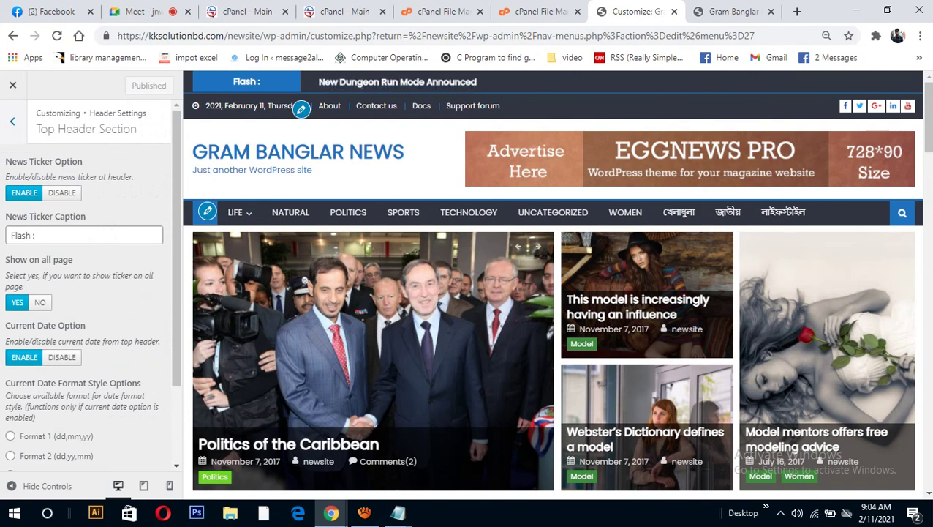
Replace the 'Flash' ticker caption with 'সর্ব শেষ খবর:', publish, and switch to the live site.
left_click_drag(31, 235, 22, 235)
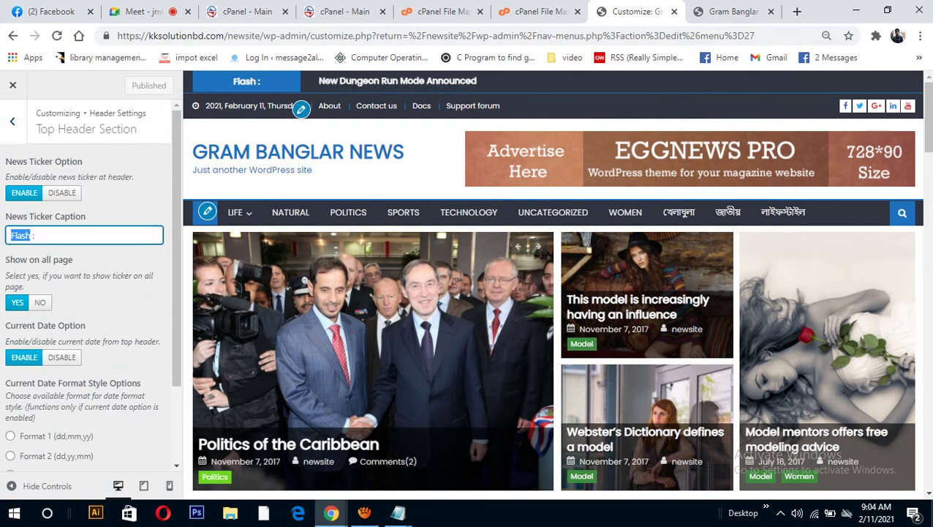
type("ছুট")
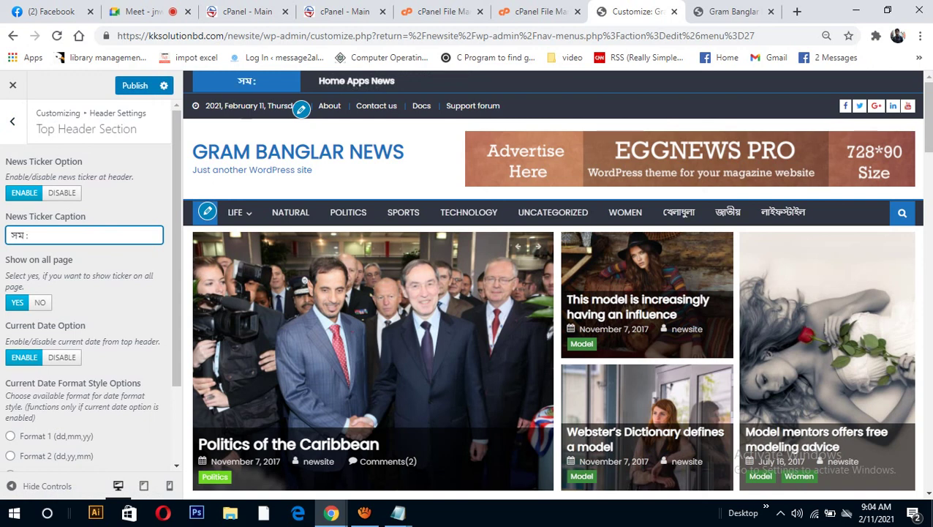
type(" শে")
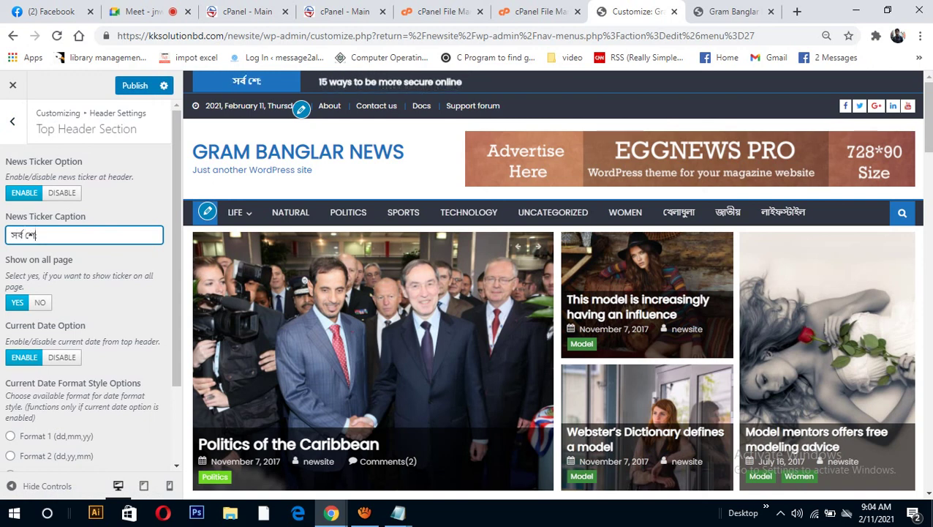
type("ষ খবর")
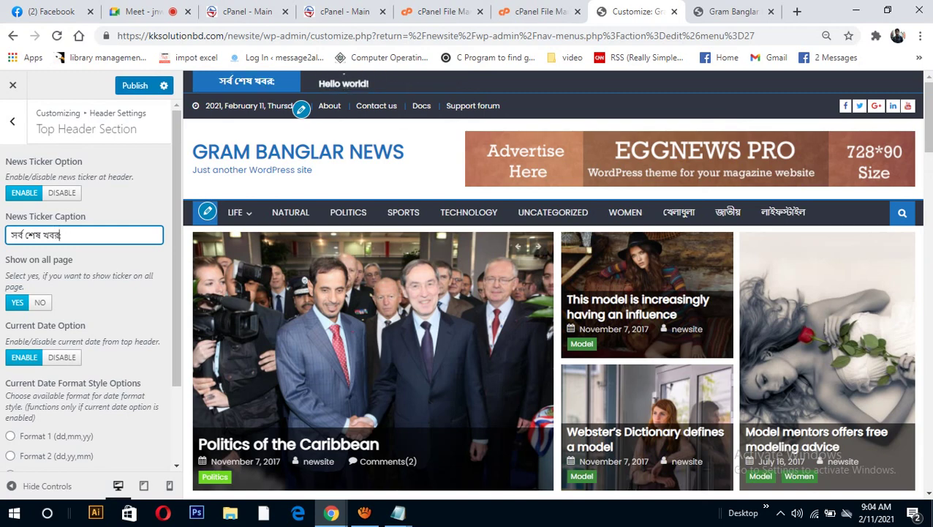
key("ctrl+s")
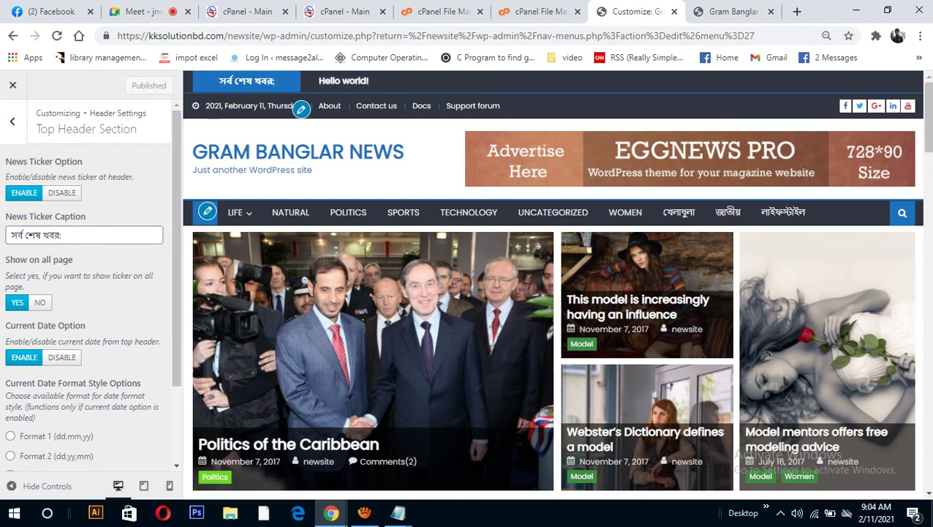
scroll(88, 293, "down", 2)
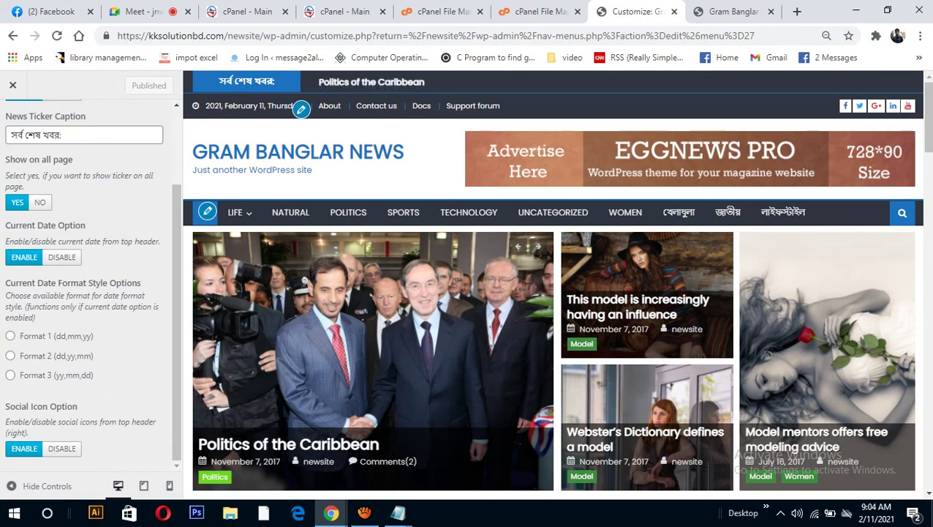
key("ctrl+Tab")
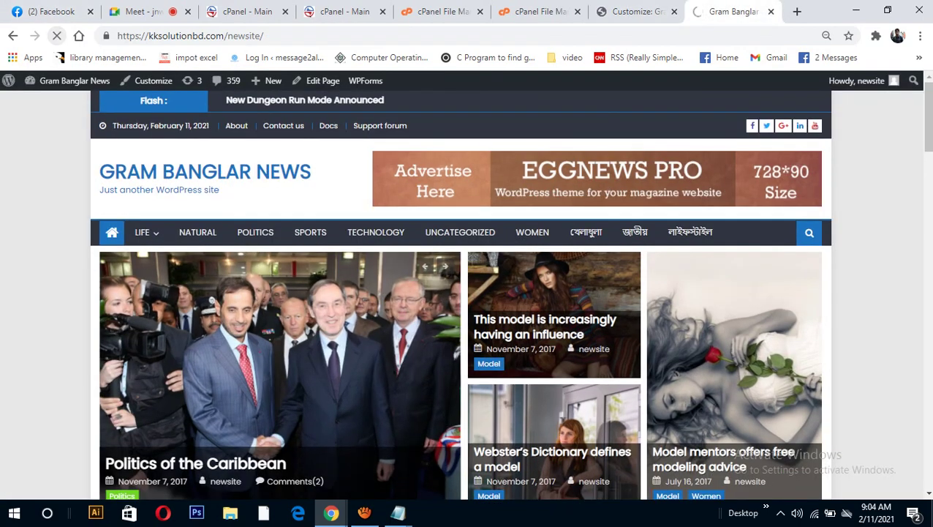
Check the Bengali ticker caption on the front page, then bring up aTube Catcher's Screen Recorder.
mouse_move(66, 81)
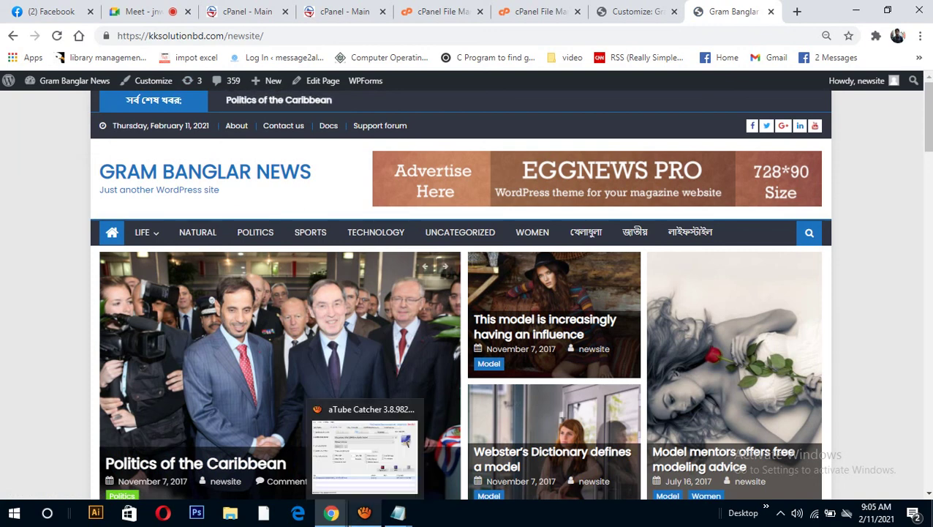
left_click(365, 446)
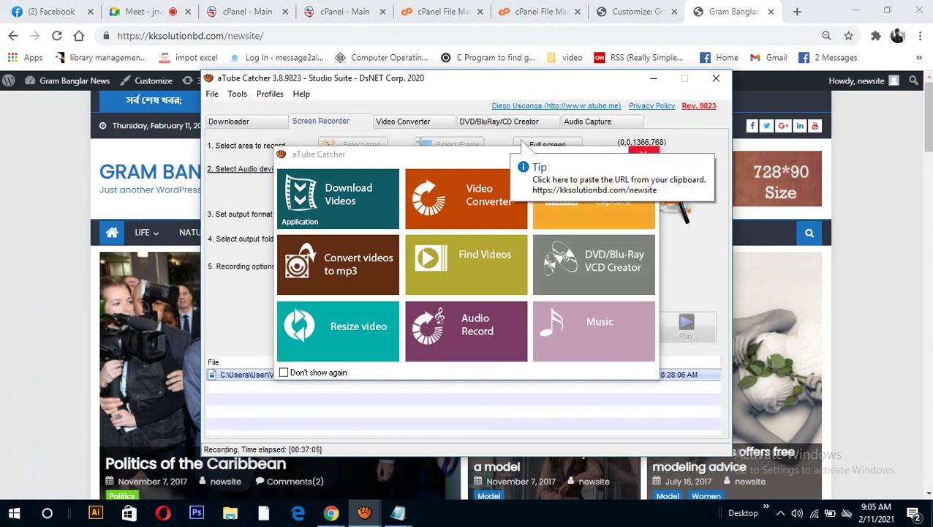
left_click(643, 154)
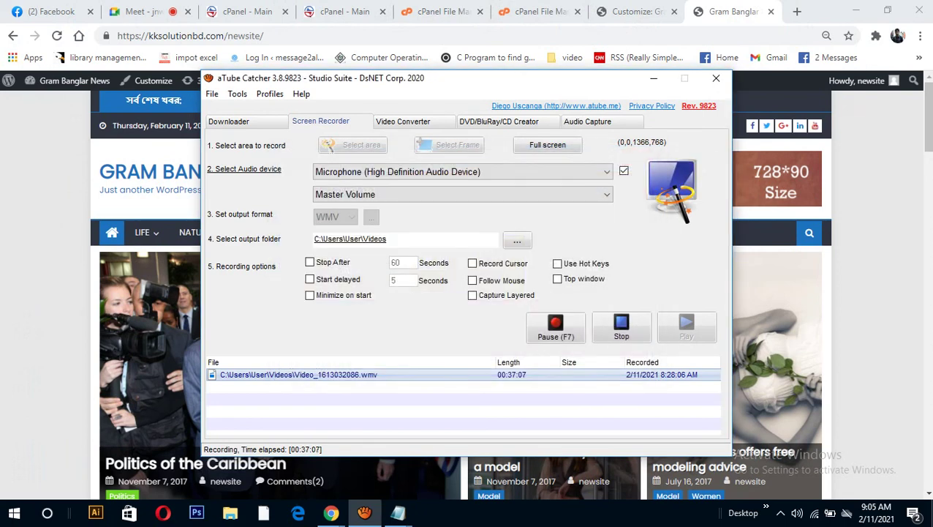